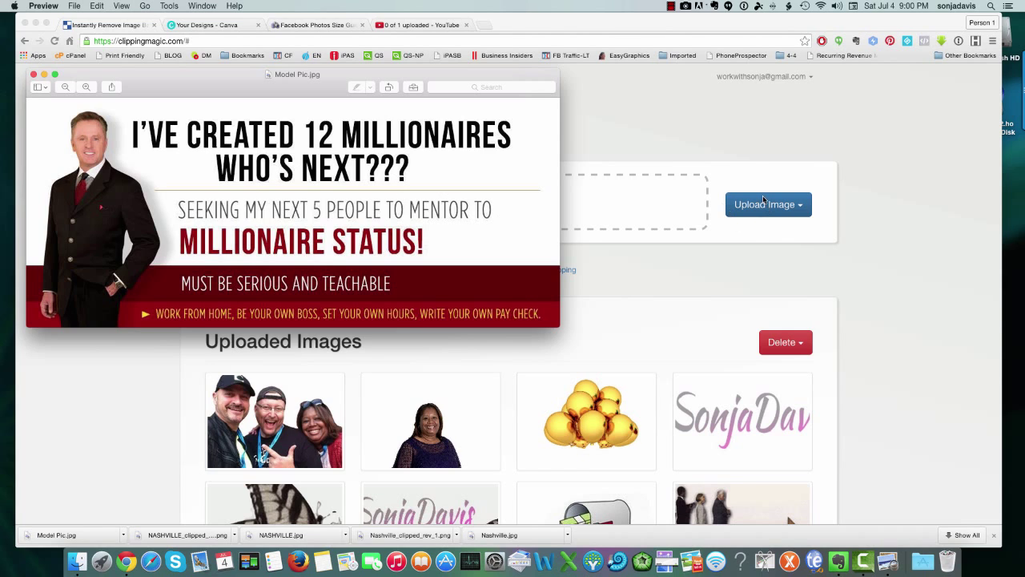
# Step: Upload Model Pic.jpg from the computer for background removal
pyautogui.click(741, 158)
pyautogui.click(767, 204)
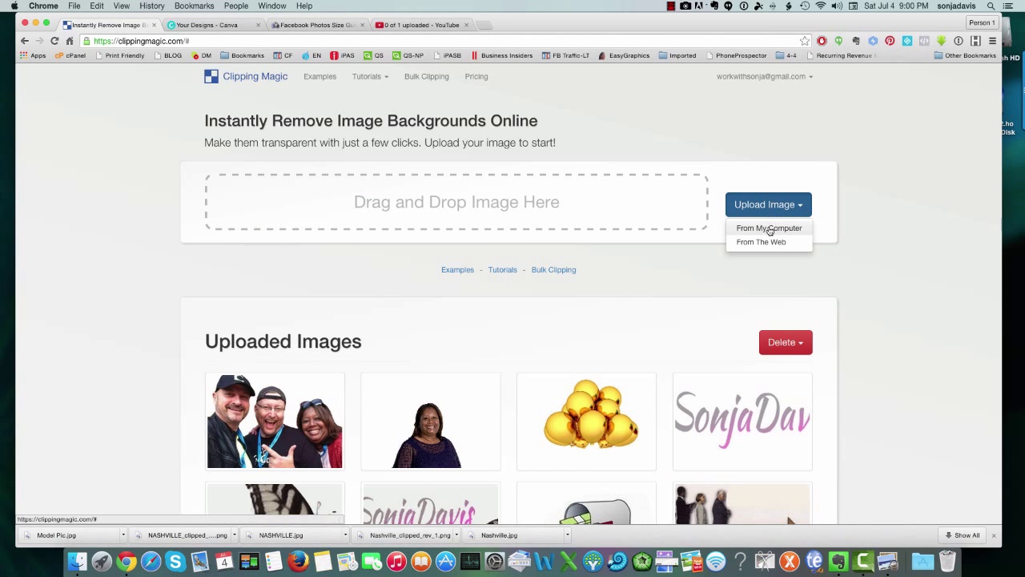
pyautogui.click(768, 227)
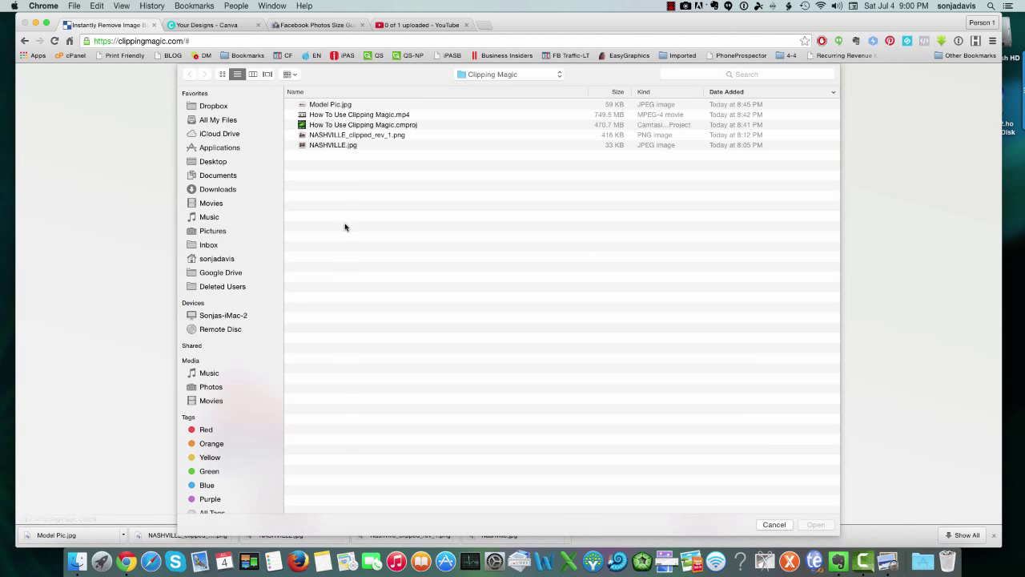
pyautogui.click(346, 105)
pyautogui.click(816, 524)
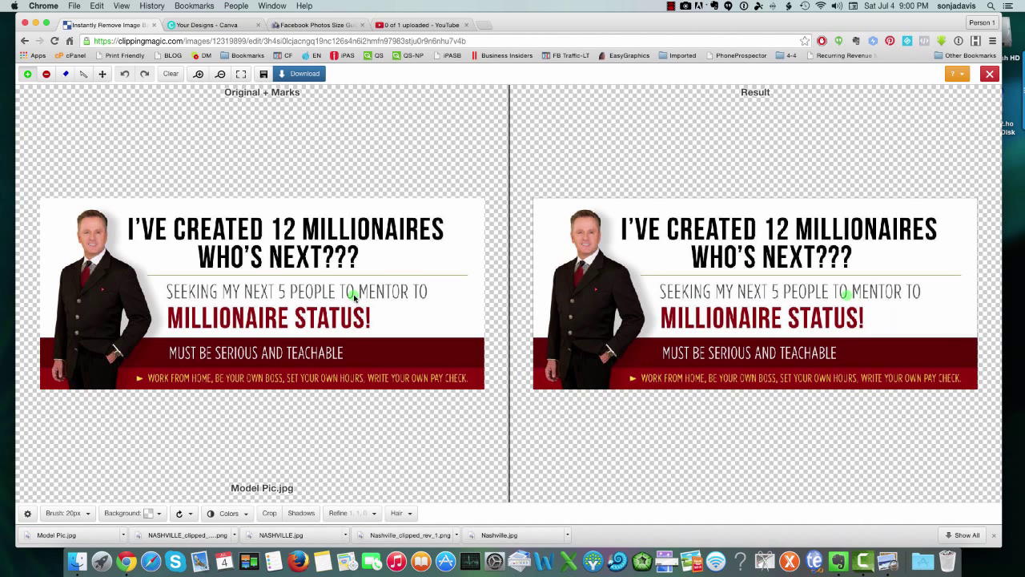
# Step: Mark the man as foreground with one continuous brush stroke from his forehead down to his trousers
pyautogui.press('k')
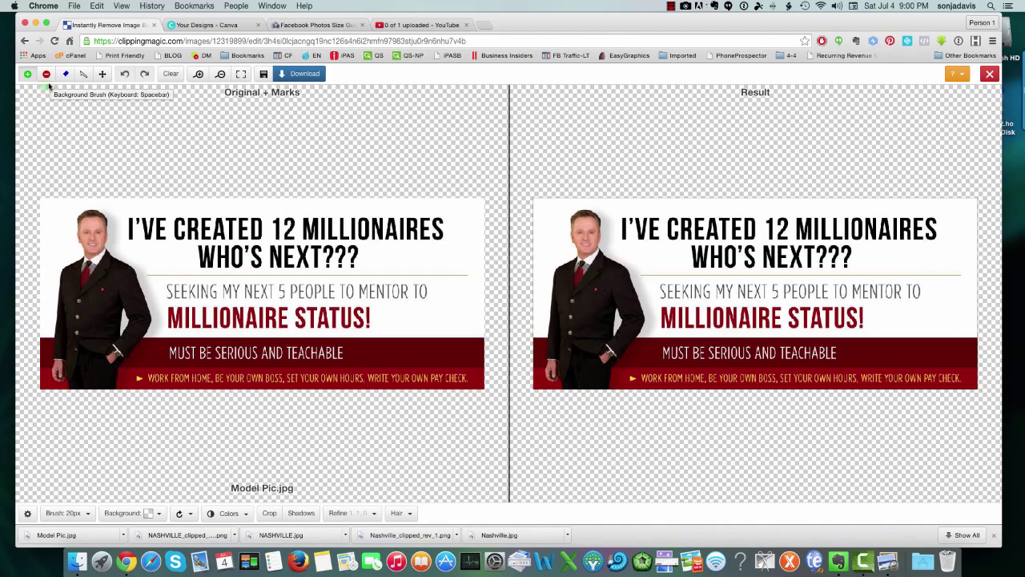
pyautogui.click(103, 74)
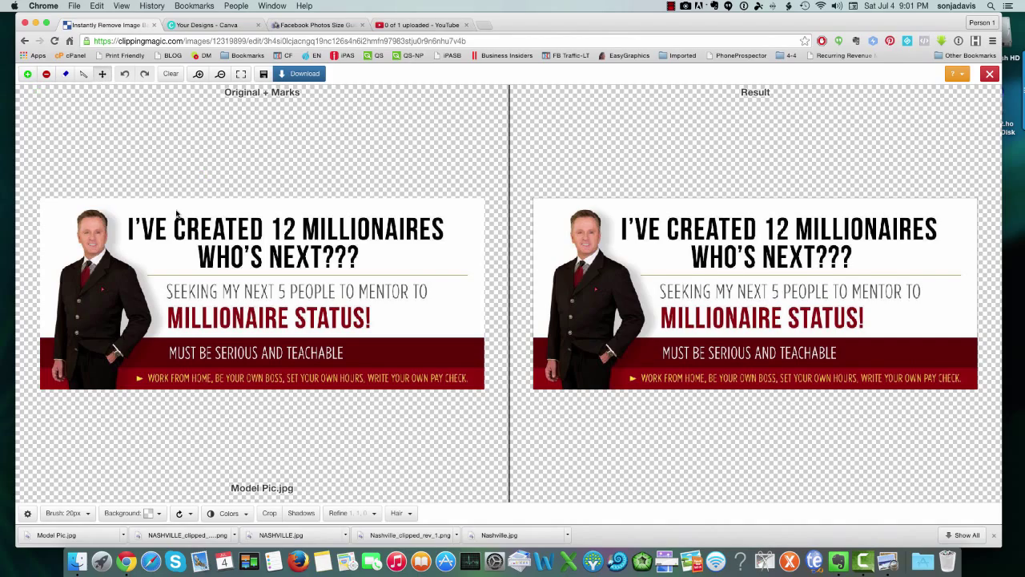
pyautogui.scroll(-3, 181, 245)
pyautogui.scroll(8, 180, 245)
pyautogui.scroll(-5, 173, 259)
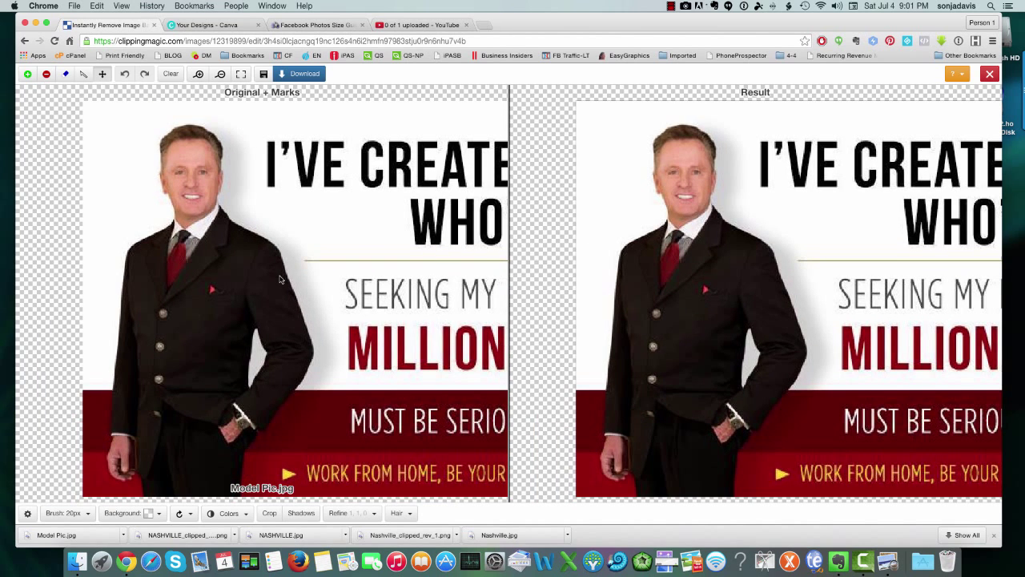
pyautogui.click(27, 74)
pyautogui.moveTo(194, 155)
pyautogui.mouseDown()
pyautogui.moveTo(202, 241)
pyautogui.moveTo(167, 293)
pyautogui.moveTo(191, 472)
pyautogui.mouseUp()
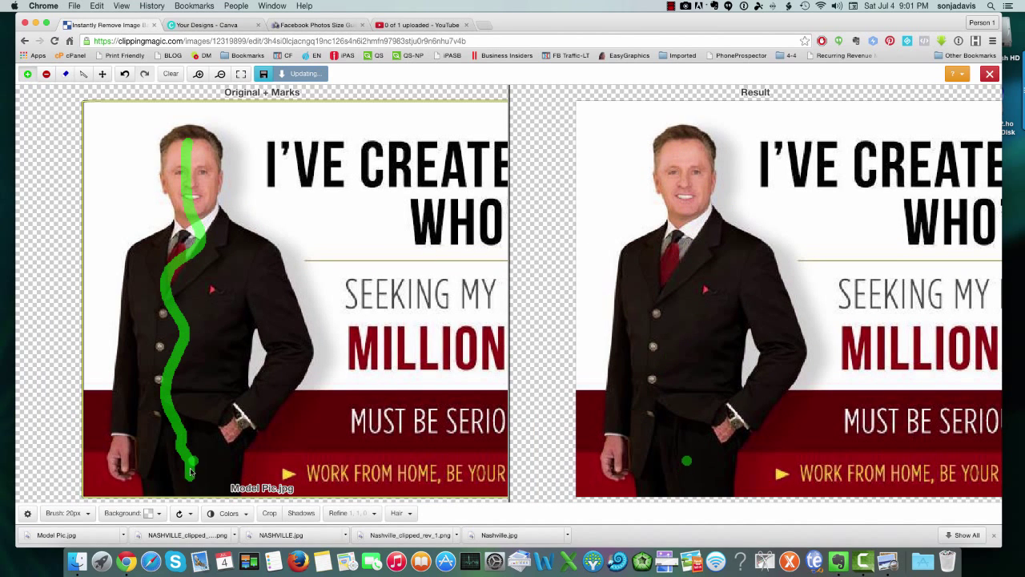
# Step: Mark the banner beside the man as background with a brush stroke running through the headline and lower text
pyautogui.click(47, 75)
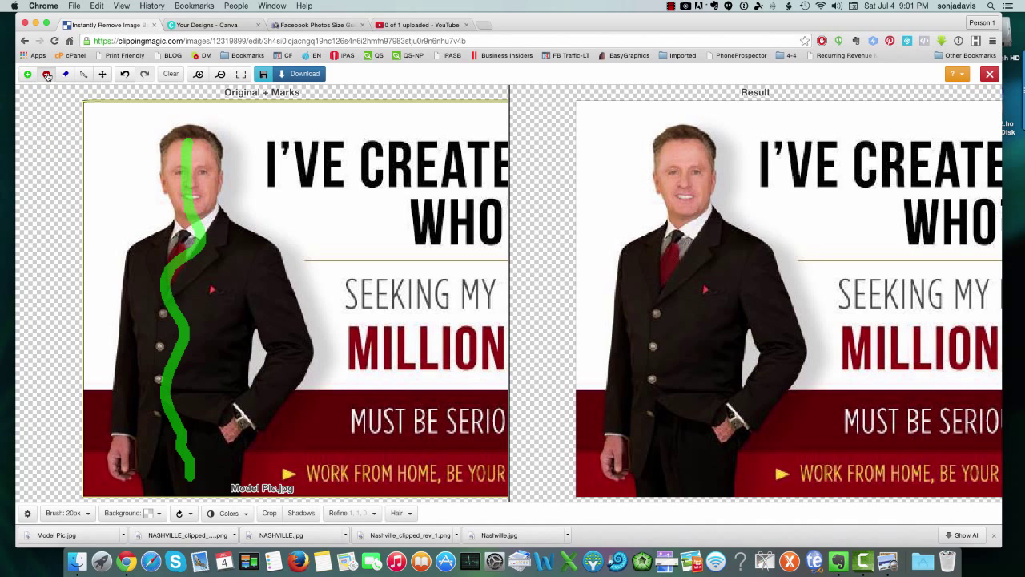
pyautogui.moveTo(272, 164)
pyautogui.mouseDown()
pyautogui.moveTo(508, 184)
pyautogui.moveTo(476, 232)
pyautogui.moveTo(442, 347)
pyautogui.moveTo(334, 476)
pyautogui.mouseUp()
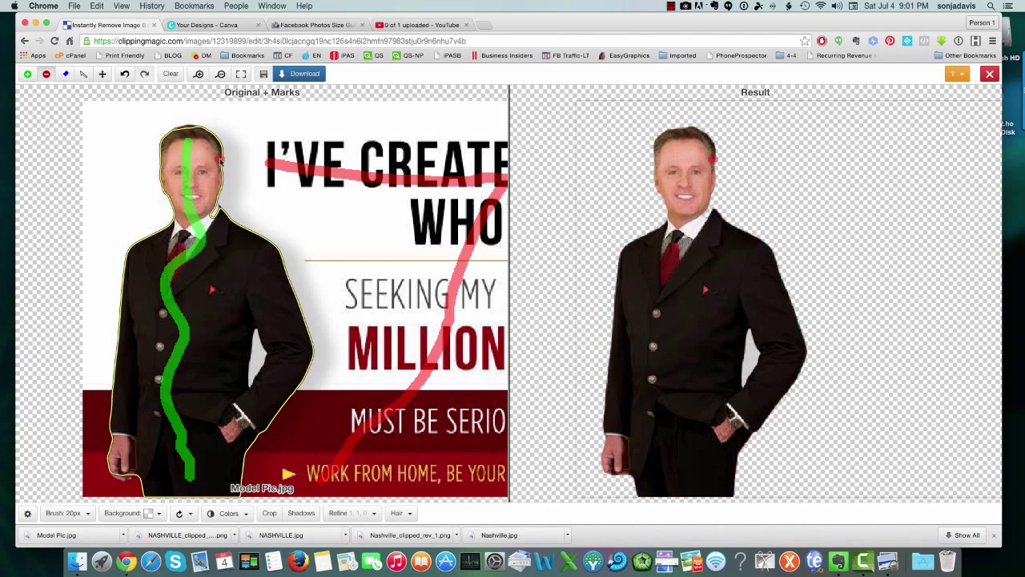
pyautogui.scroll(-3, 338, 254)
pyautogui.scroll(-1, 338, 255)
pyautogui.press('space')
pyautogui.press('space')
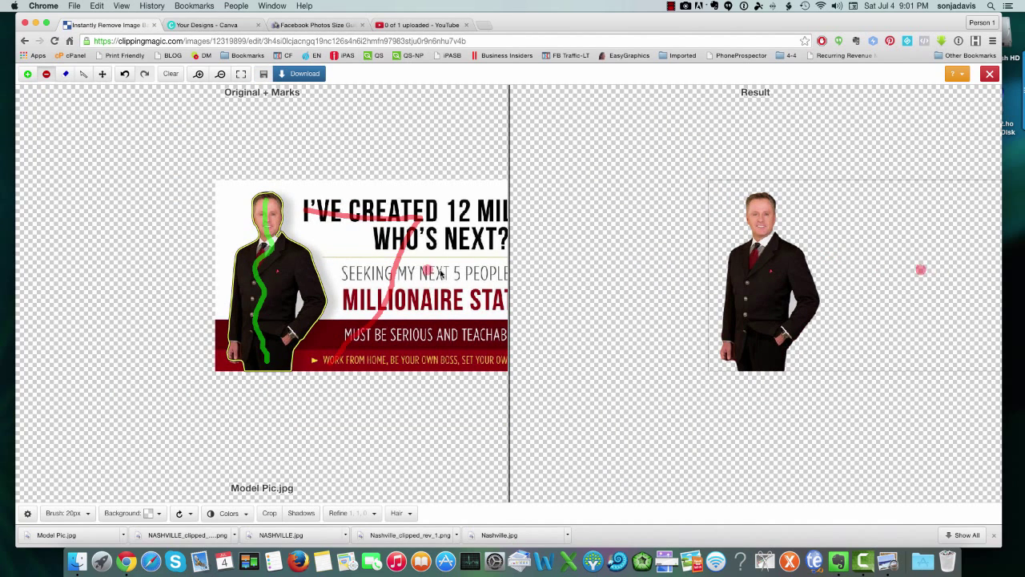
# Step: Set the brush size to 10px and mark the missed hair, side of the head and earlobe as foreground
pyautogui.click(102, 74)
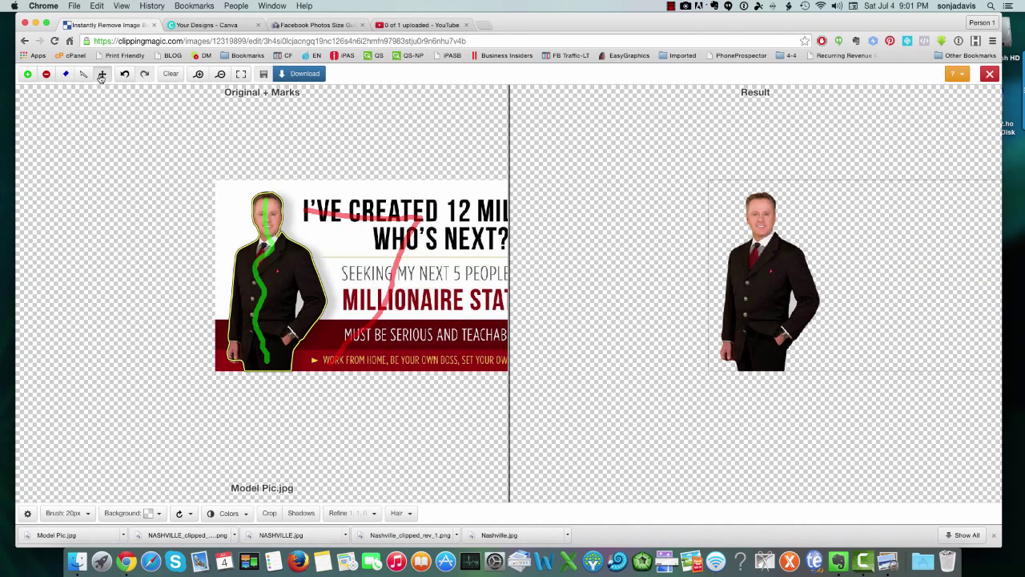
pyautogui.scroll(5, 394, 244)
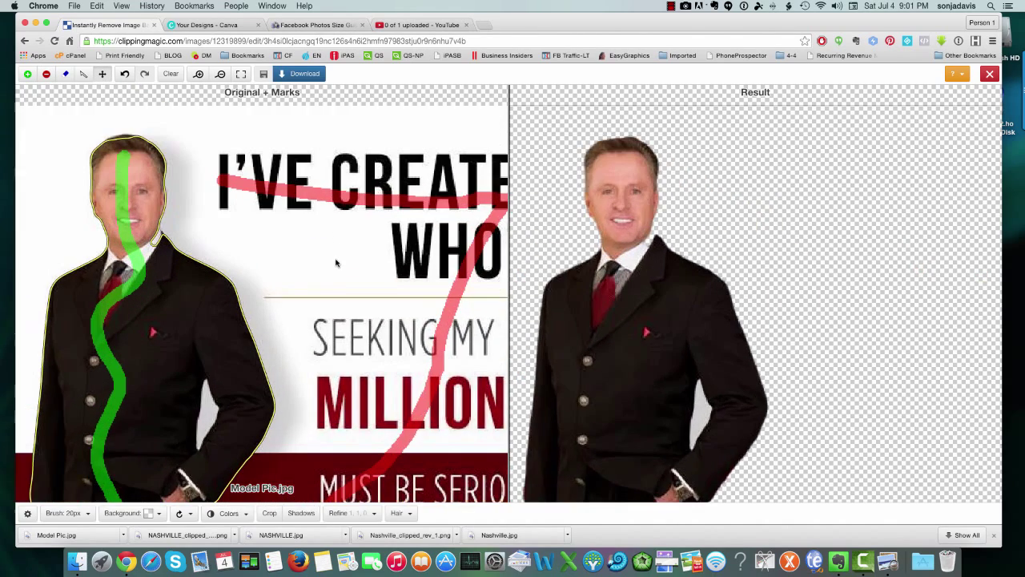
pyautogui.scroll(2, 313, 258)
pyautogui.moveTo(171, 201); pyautogui.dragTo(235, 231)
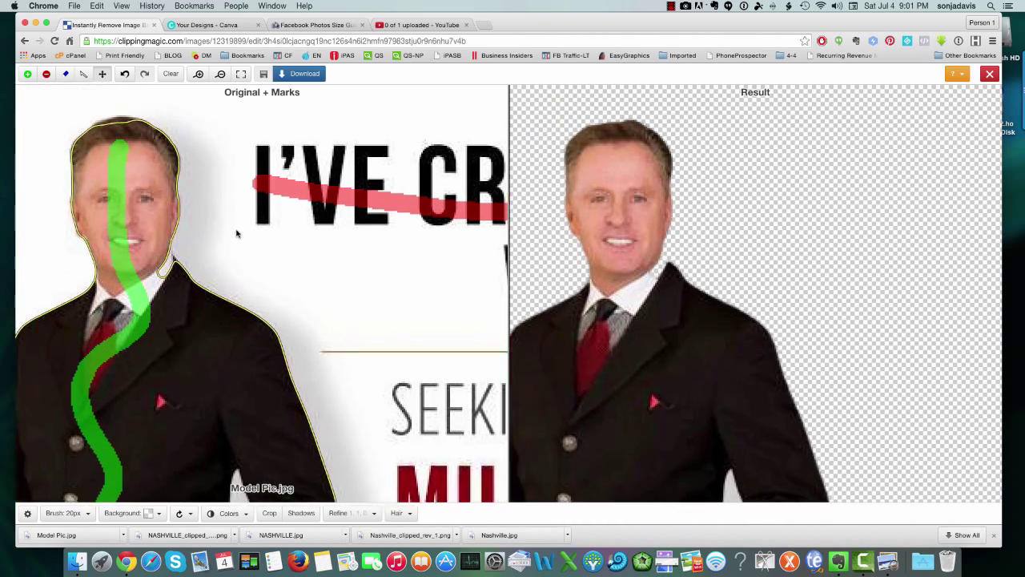
pyautogui.scroll(2, 337, 274)
pyautogui.scroll(2, 337, 274)
pyautogui.moveTo(322, 268); pyautogui.dragTo(388, 310)
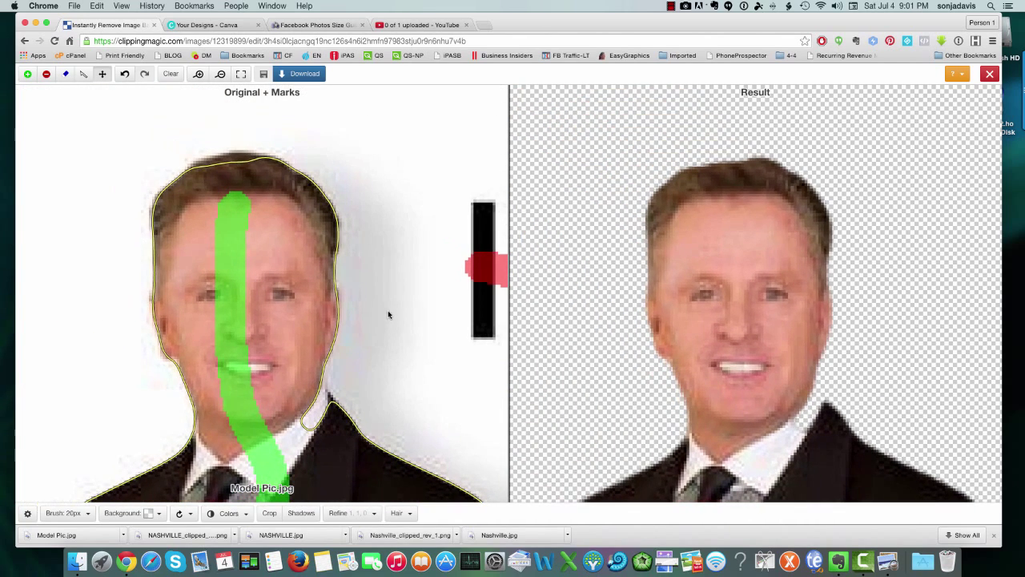
pyautogui.click(27, 74)
pyautogui.click(80, 514)
pyautogui.click(122, 486)
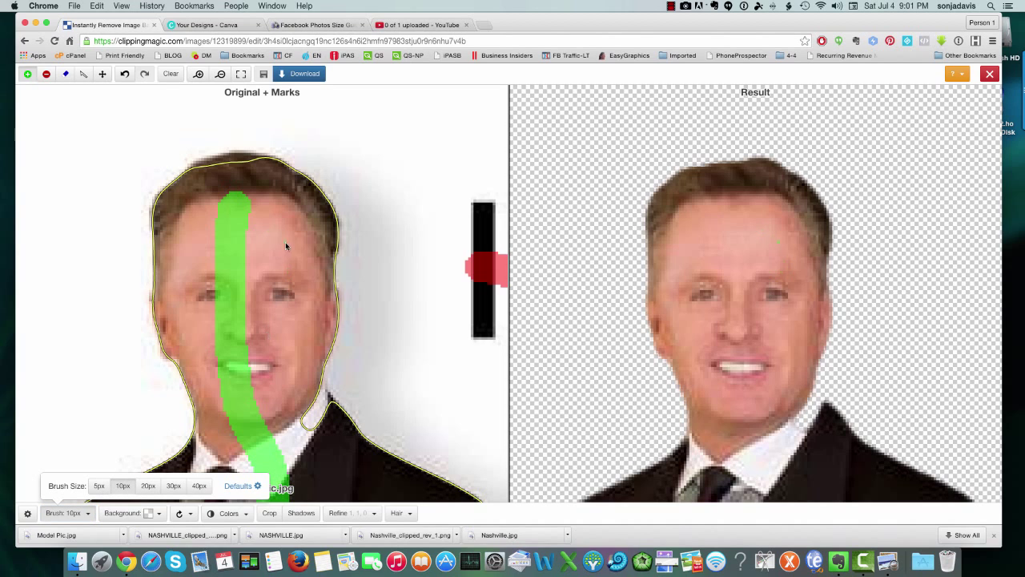
pyautogui.click(240, 164)
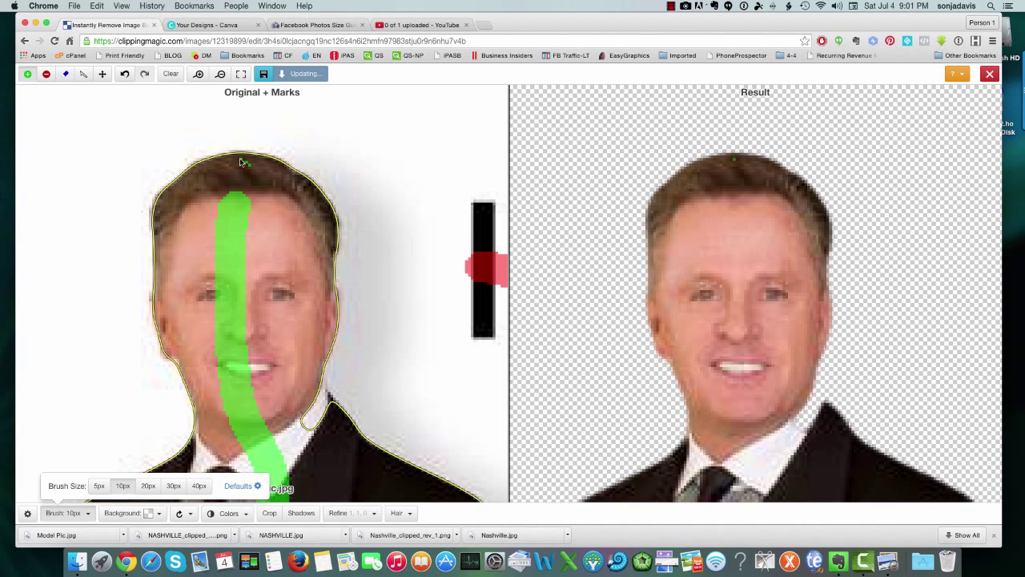
pyautogui.click(184, 183)
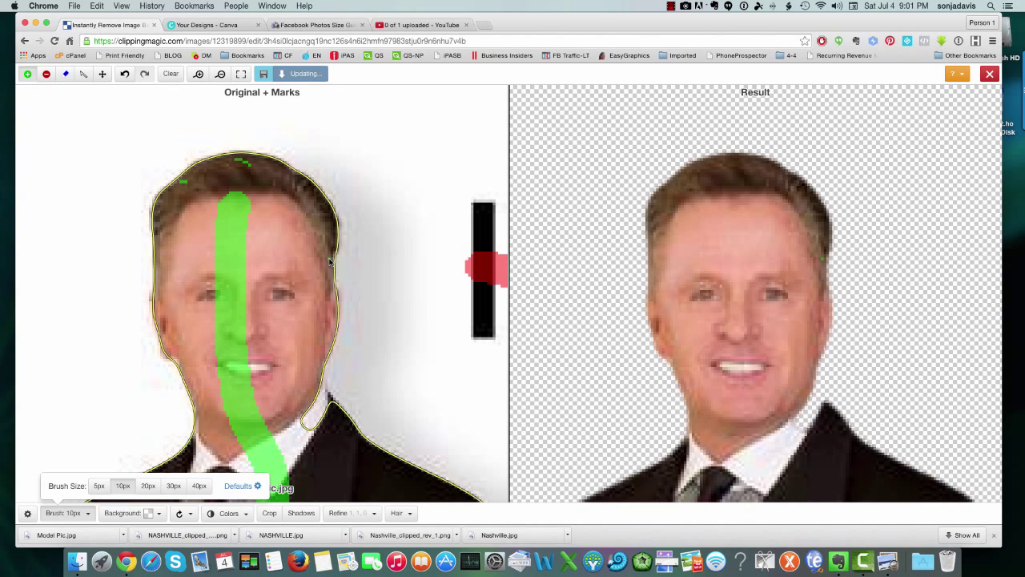
pyautogui.click(168, 353)
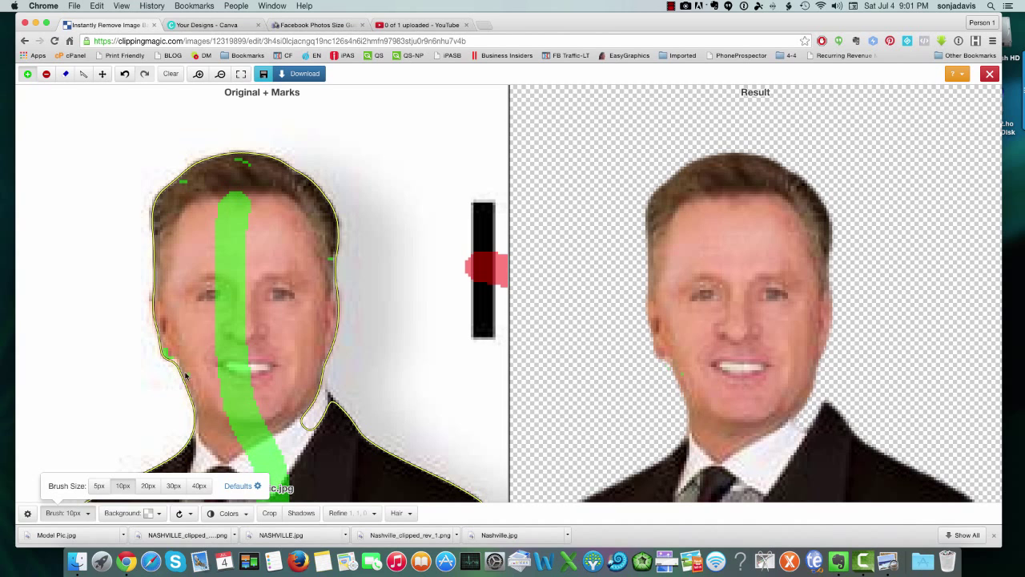
# Step: Add foreground marks to the white shirt collar beside the man's neck
pyautogui.scroll(-2, 192, 369)
pyautogui.click(282, 390)
pyautogui.click(296, 367)
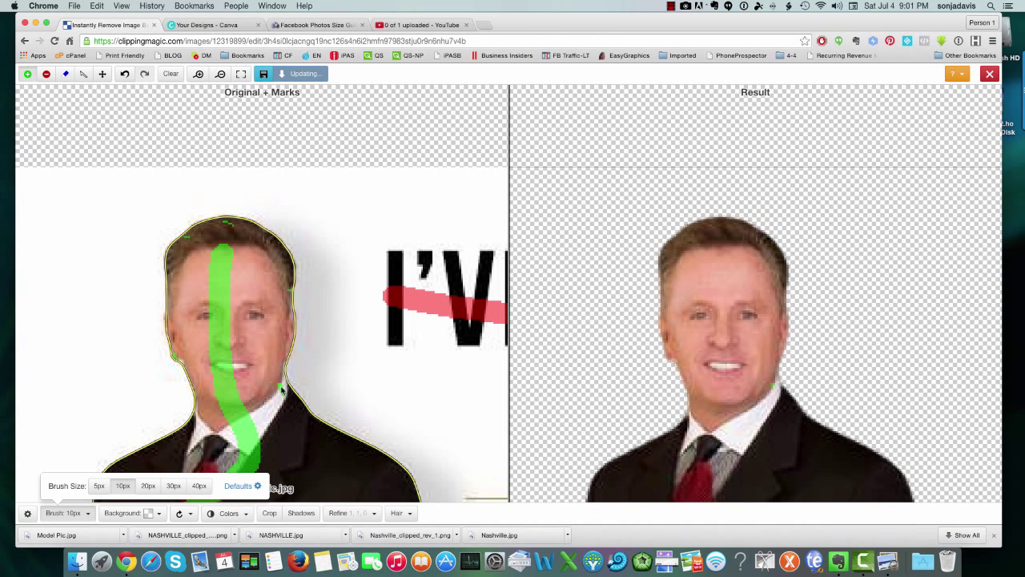
pyautogui.scroll(-1, 302, 382)
pyautogui.scroll(2, 302, 382)
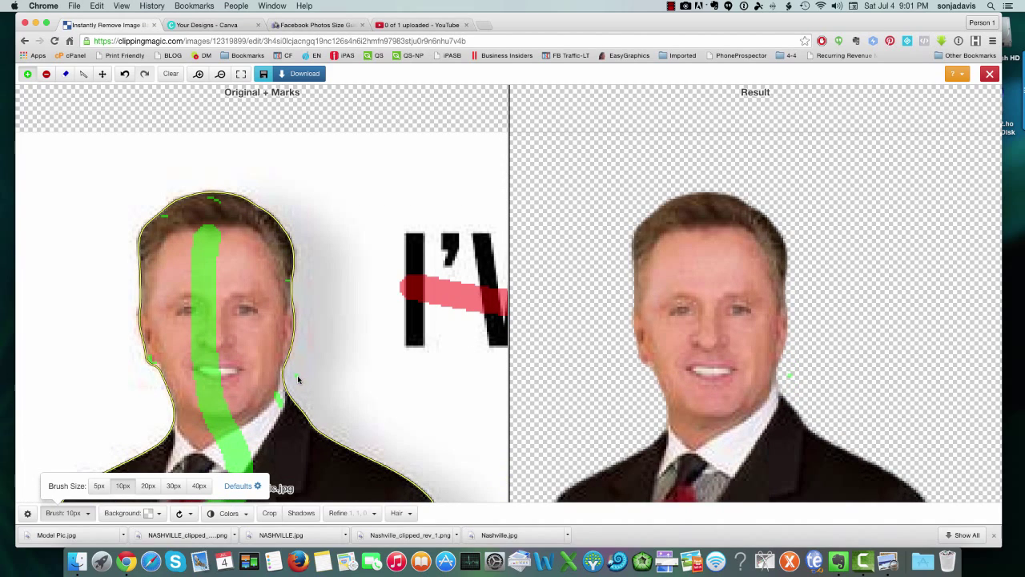
# Step: Mark the cut-off fingertips of the man's hanging hand as foreground
pyautogui.click(103, 75)
pyautogui.moveTo(279, 270); pyautogui.dragTo(297, 144)
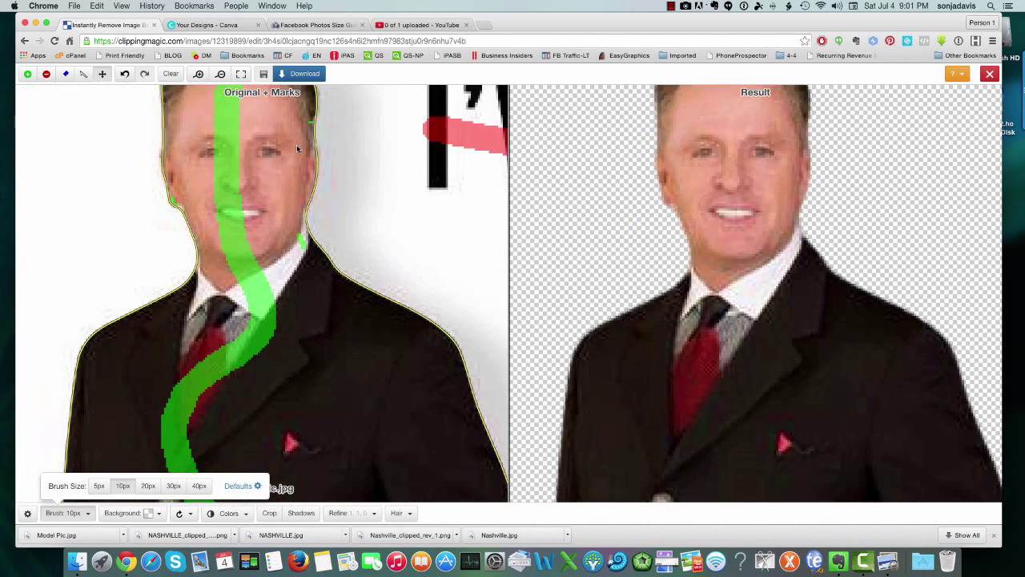
pyautogui.scroll(2, 313, 254)
pyautogui.moveTo(313, 255); pyautogui.dragTo(361, 62)
pyautogui.moveTo(262, 293); pyautogui.dragTo(248, 189)
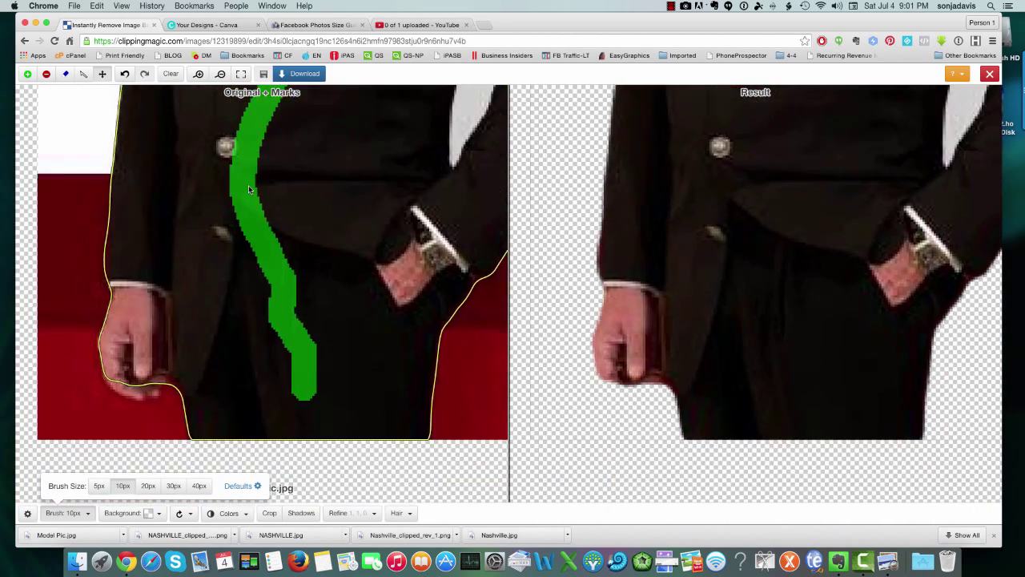
pyautogui.moveTo(291, 328); pyautogui.dragTo(350, 293)
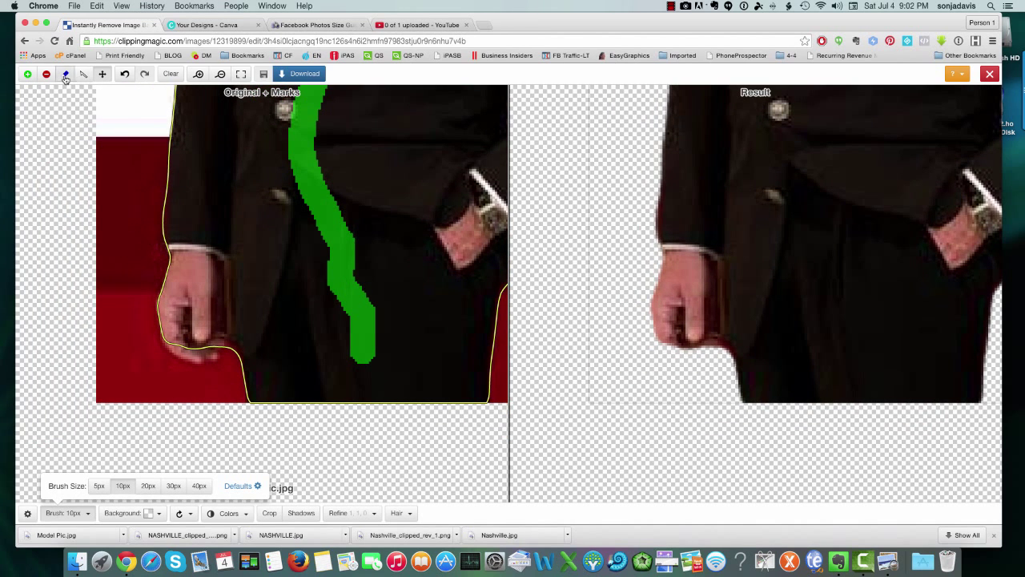
pyautogui.click(27, 73)
pyautogui.click(164, 275)
pyautogui.moveTo(173, 330)
pyautogui.mouseDown()
pyautogui.moveTo(196, 360)
pyautogui.moveTo(229, 353)
pyautogui.mouseUp()
pyautogui.click(248, 329)
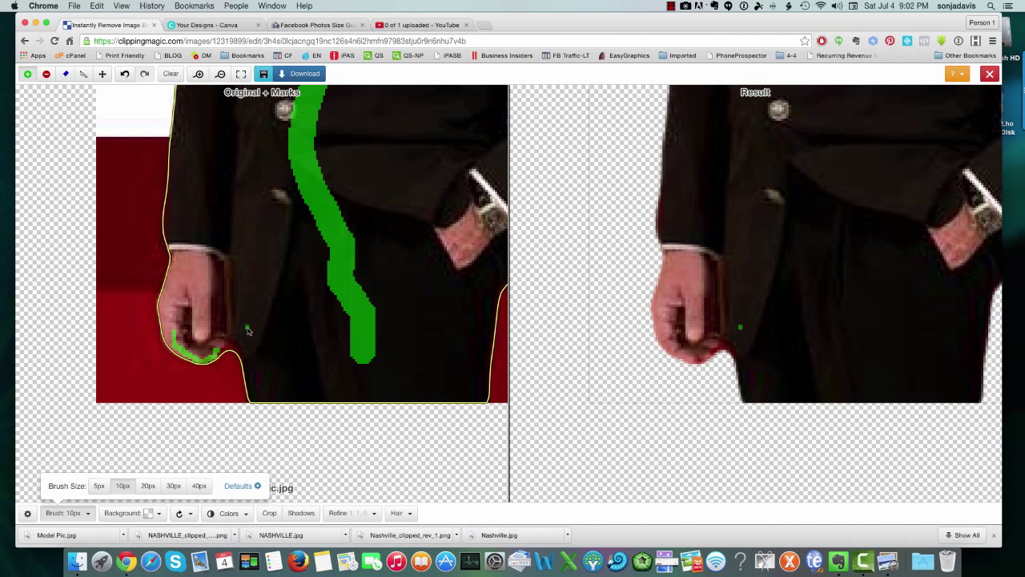
# Step: Mark the enclosed gap between the man's bent arm and torso as background
pyautogui.scroll(-6, 247, 328)
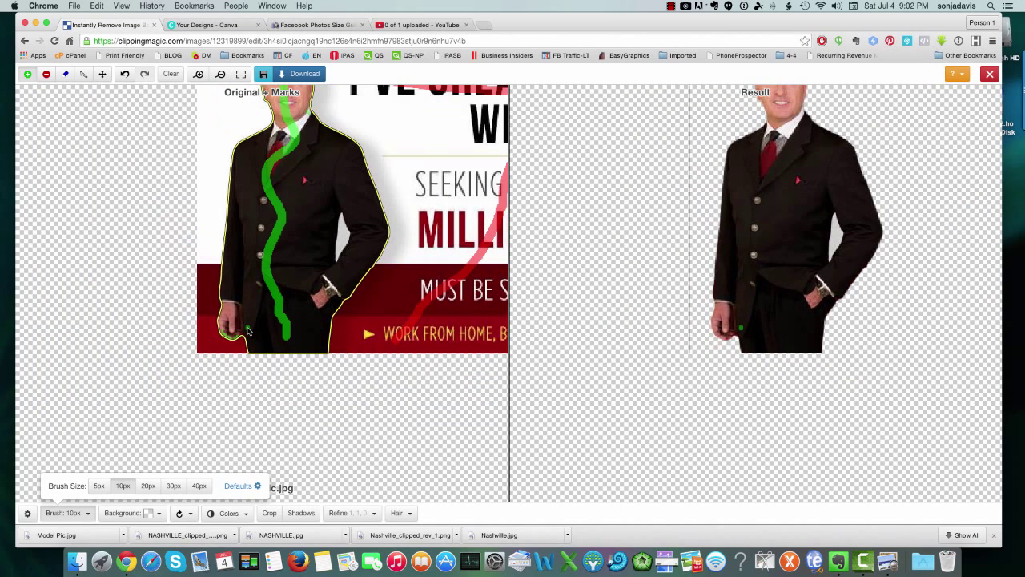
pyautogui.scroll(2, 248, 328)
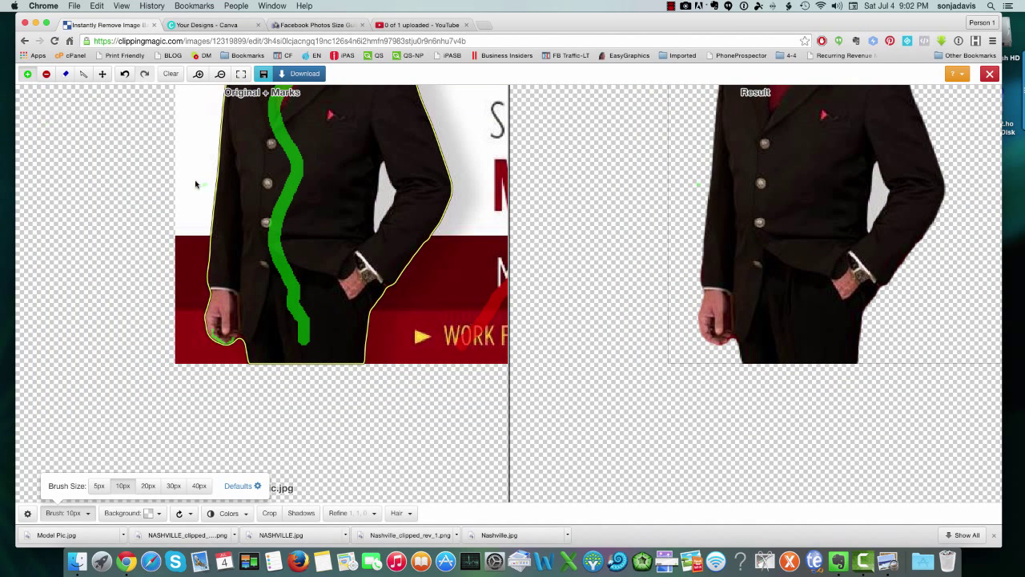
pyautogui.click(102, 74)
pyautogui.moveTo(407, 248); pyautogui.dragTo(280, 320)
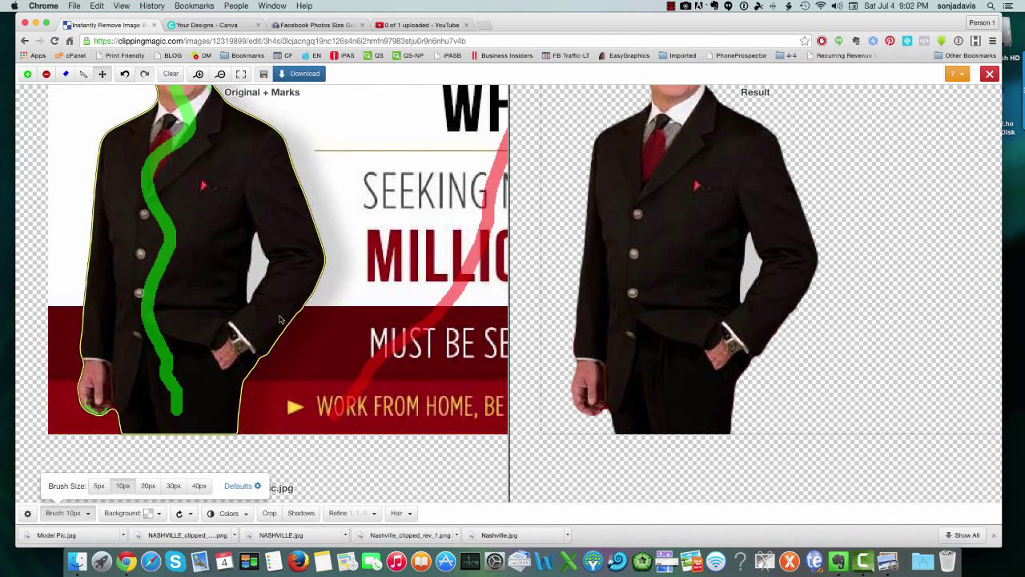
pyautogui.scroll(5, 280, 321)
pyautogui.moveTo(240, 270); pyautogui.dragTo(323, 390)
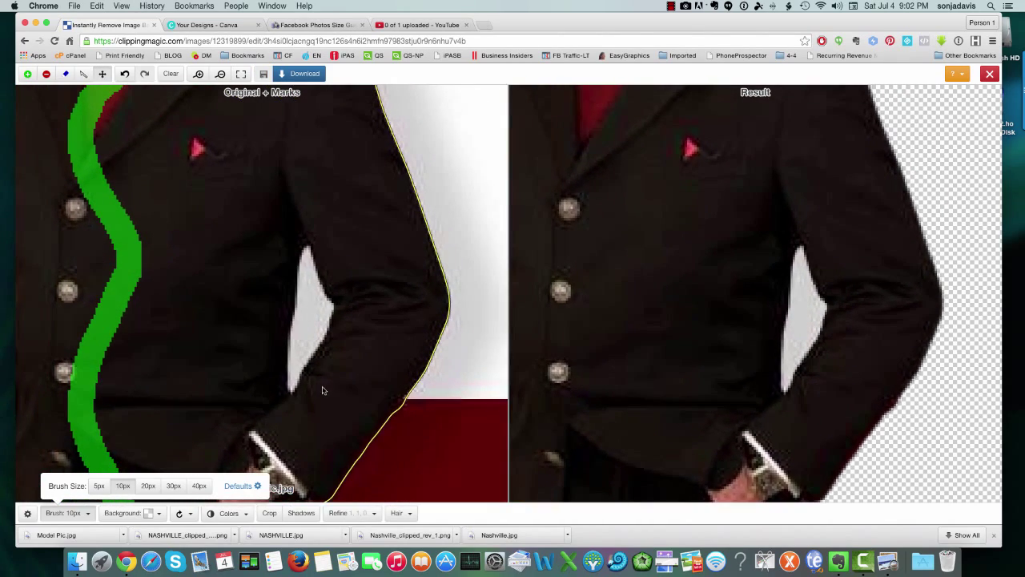
pyautogui.moveTo(300, 279); pyautogui.dragTo(314, 306)
pyautogui.click(45, 73)
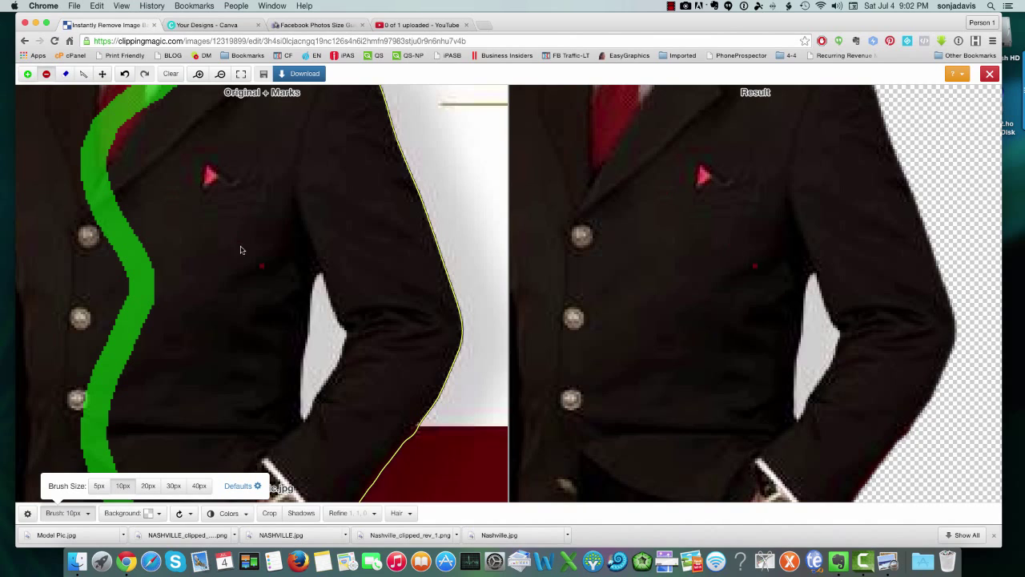
pyautogui.click(318, 294)
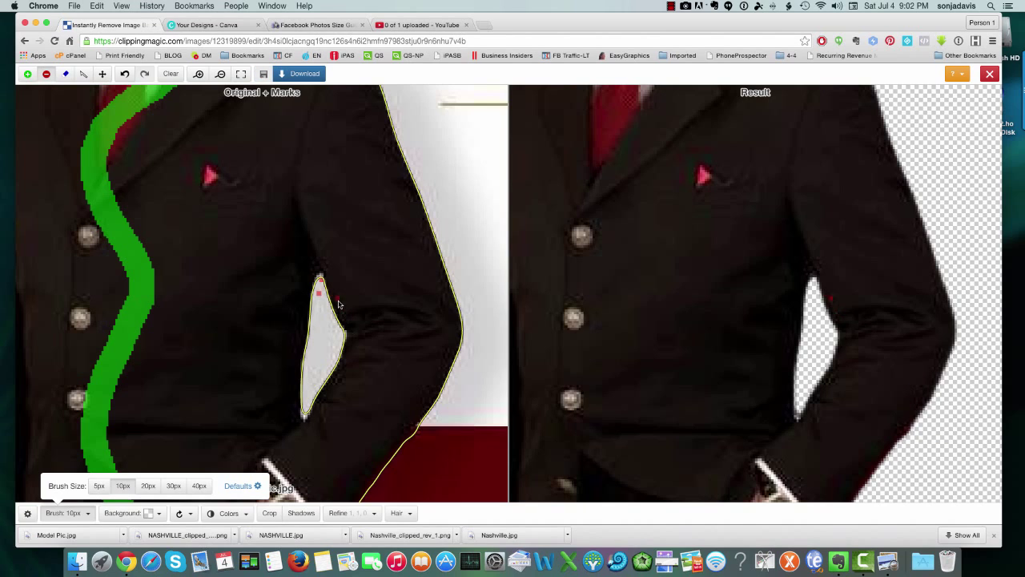
pyautogui.click(321, 312)
pyautogui.click(332, 372)
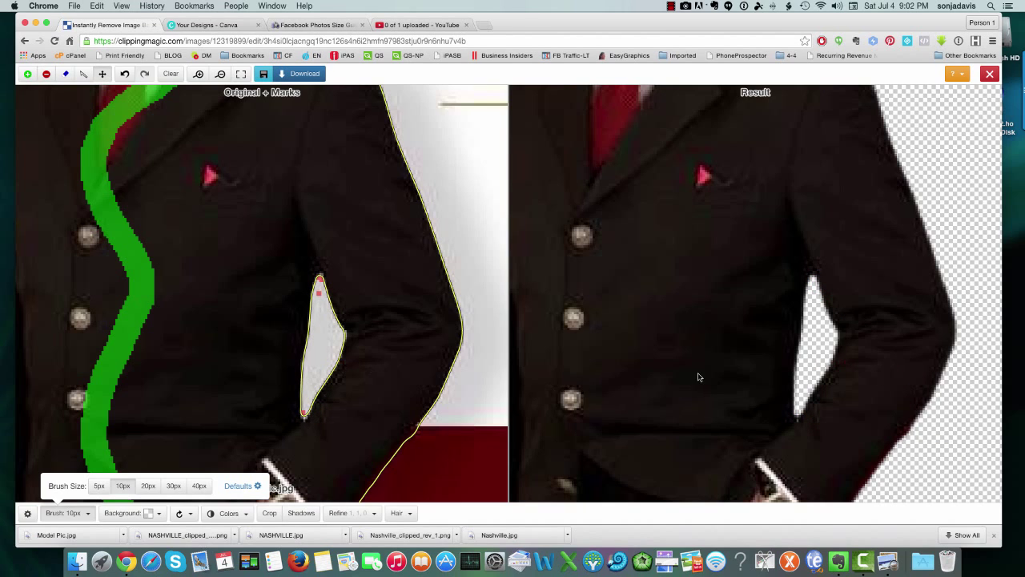
# Step: Examine the whole cutout and its edges around the head, collar and shoulders
pyautogui.scroll(-6, 688, 385)
pyautogui.scroll(-2, 665, 398)
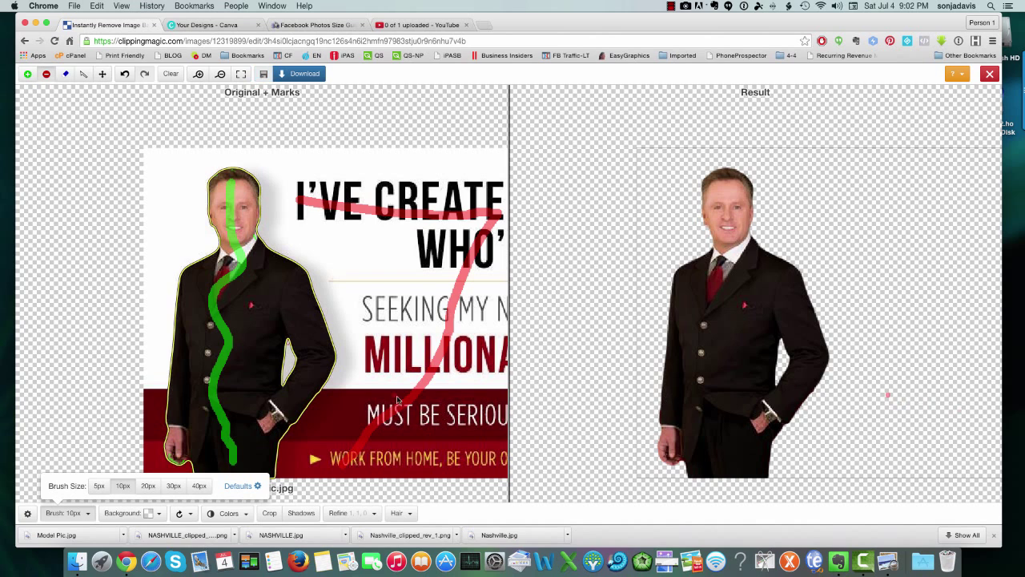
pyautogui.scroll(1, 230, 324)
pyautogui.scroll(1, 230, 324)
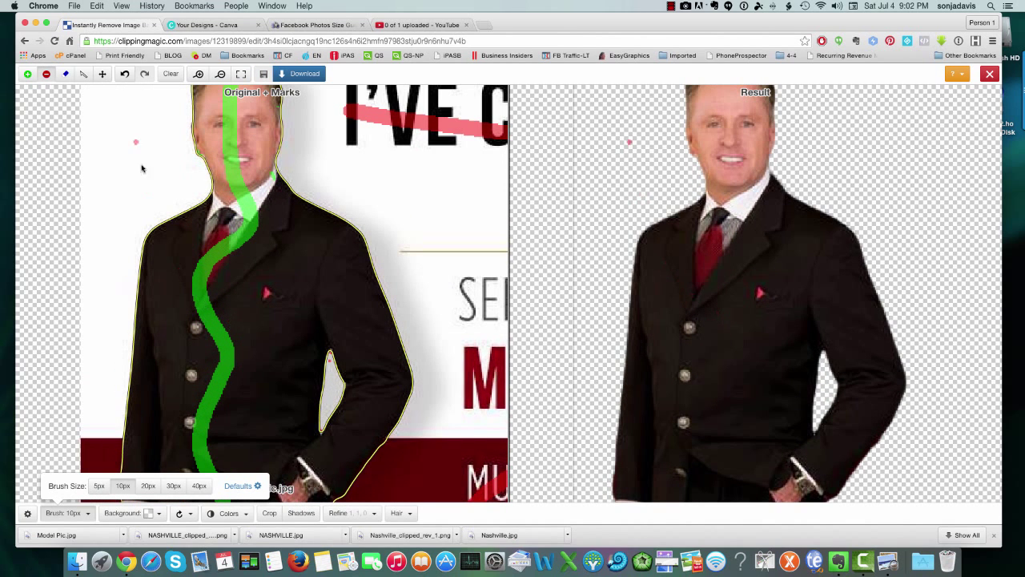
pyautogui.click(101, 74)
pyautogui.moveTo(285, 261); pyautogui.dragTo(298, 320)
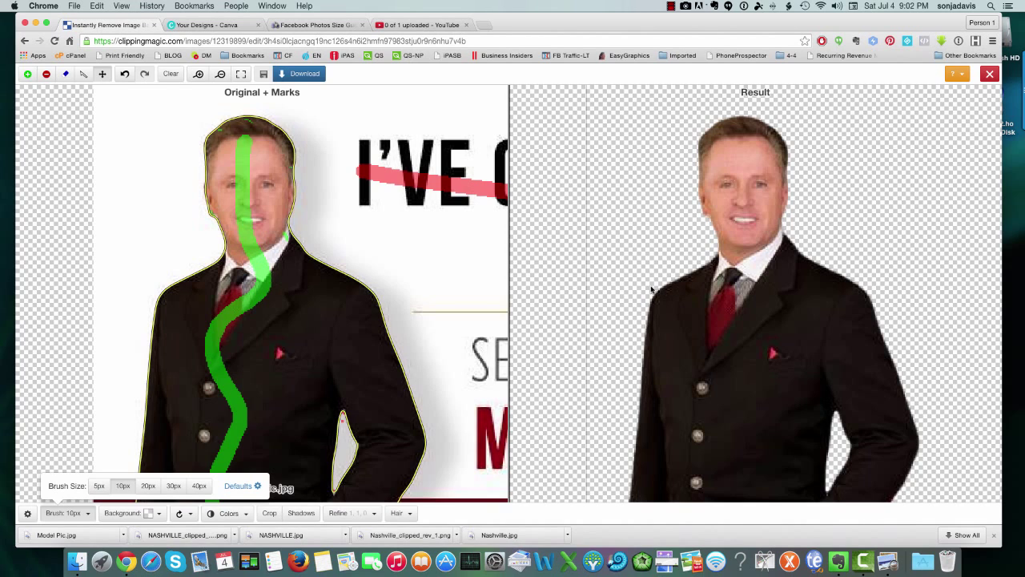
pyautogui.scroll(2, 651, 290)
pyautogui.scroll(3, 369, 212)
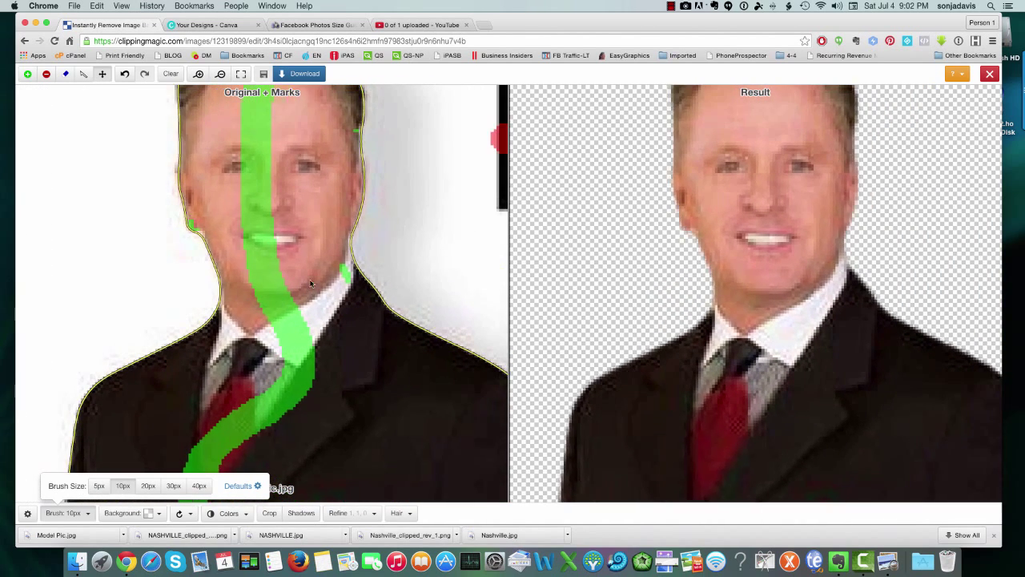
# Step: Add a small background mark along the cutout edge between the man's earlobe and jaw
pyautogui.click(46, 74)
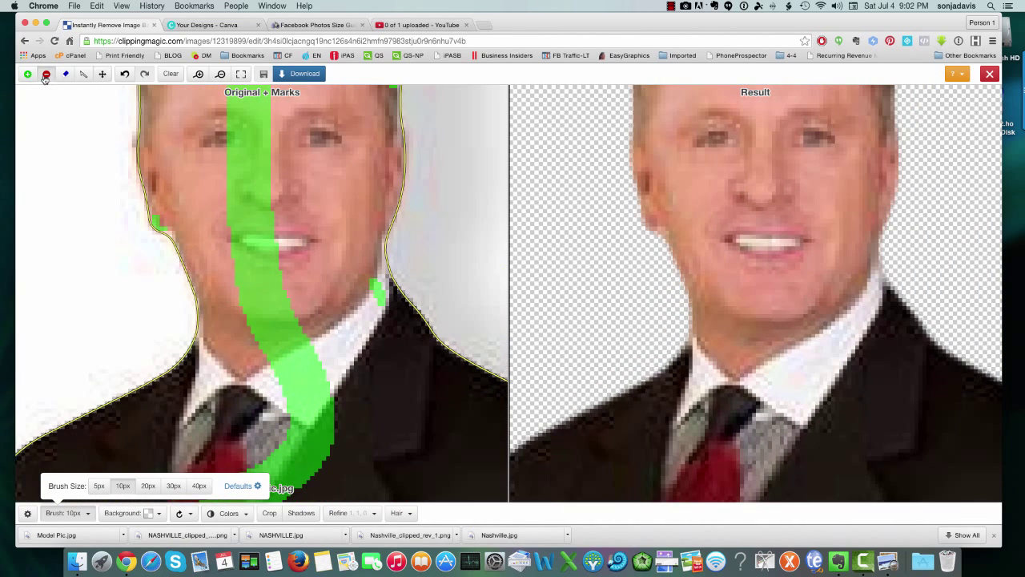
pyautogui.click(166, 238)
pyautogui.click(165, 238)
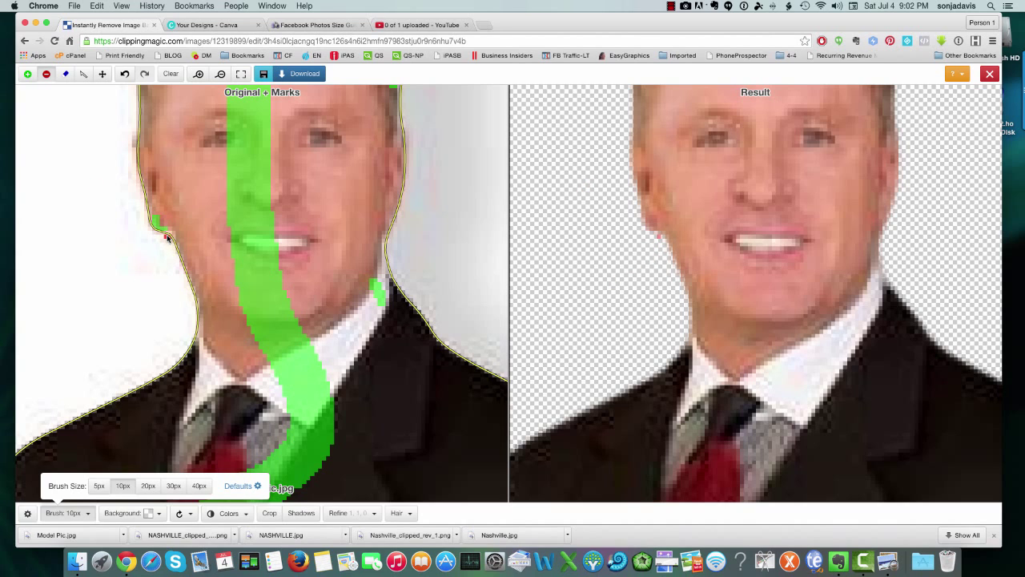
# Step: Enable a drop shadow behind the man's cutout
pyautogui.scroll(-3, 166, 258)
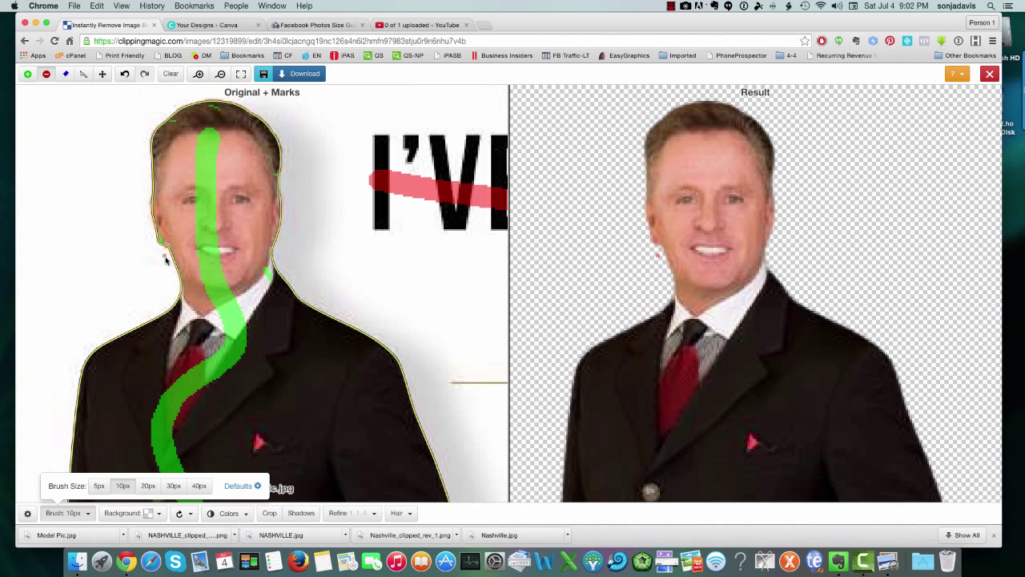
pyautogui.scroll(-2, 165, 258)
pyautogui.scroll(2, 166, 257)
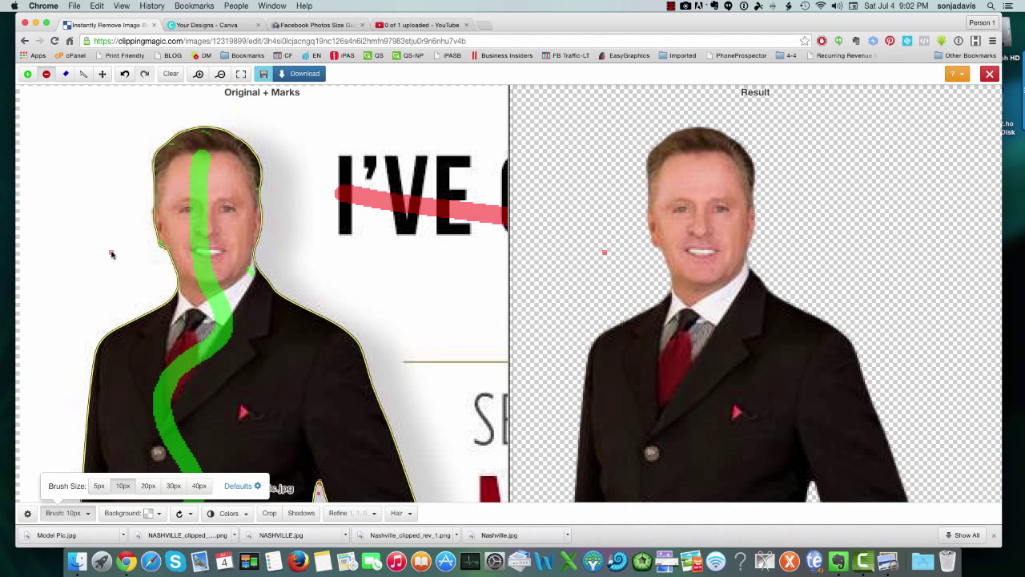
pyautogui.scroll(-3, 112, 255)
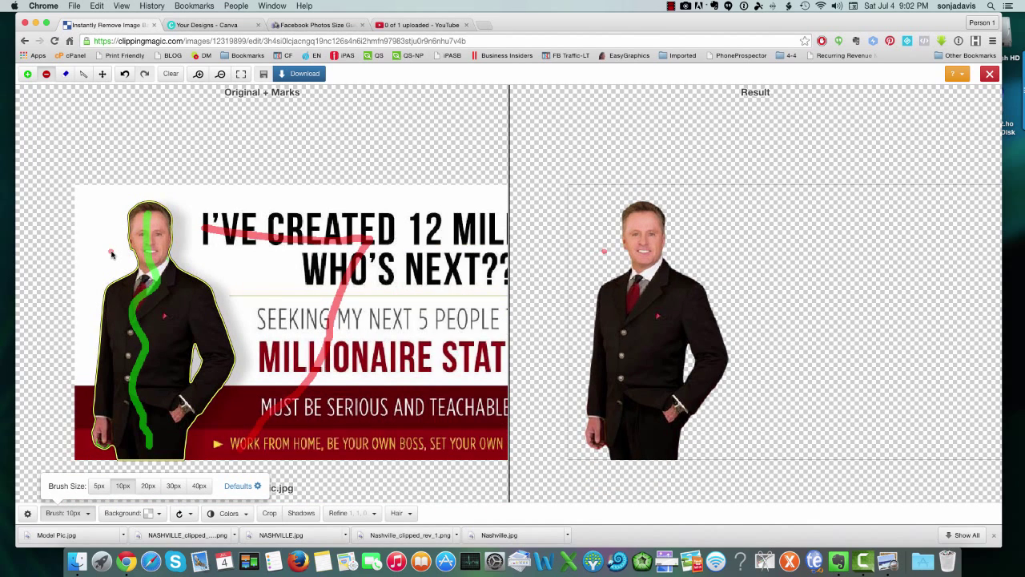
pyautogui.scroll(-1, 112, 255)
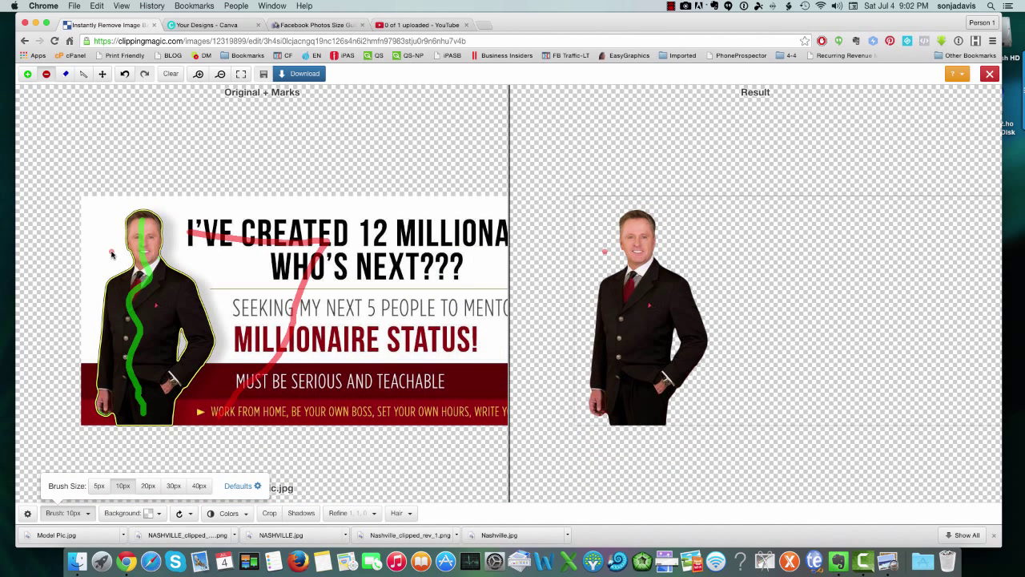
pyautogui.press('p')
pyautogui.moveTo(742, 275); pyautogui.dragTo(695, 259)
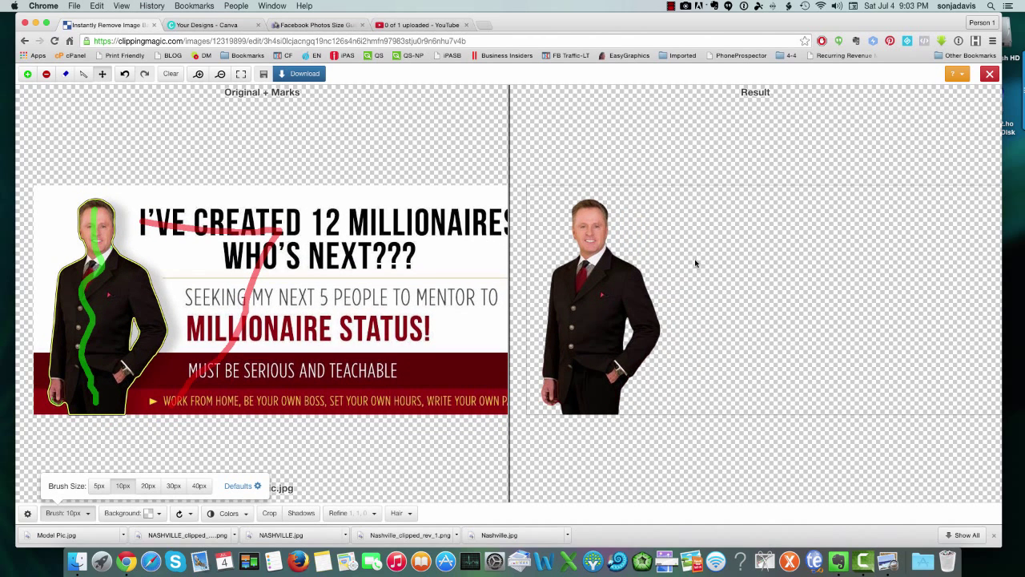
pyautogui.click(297, 513)
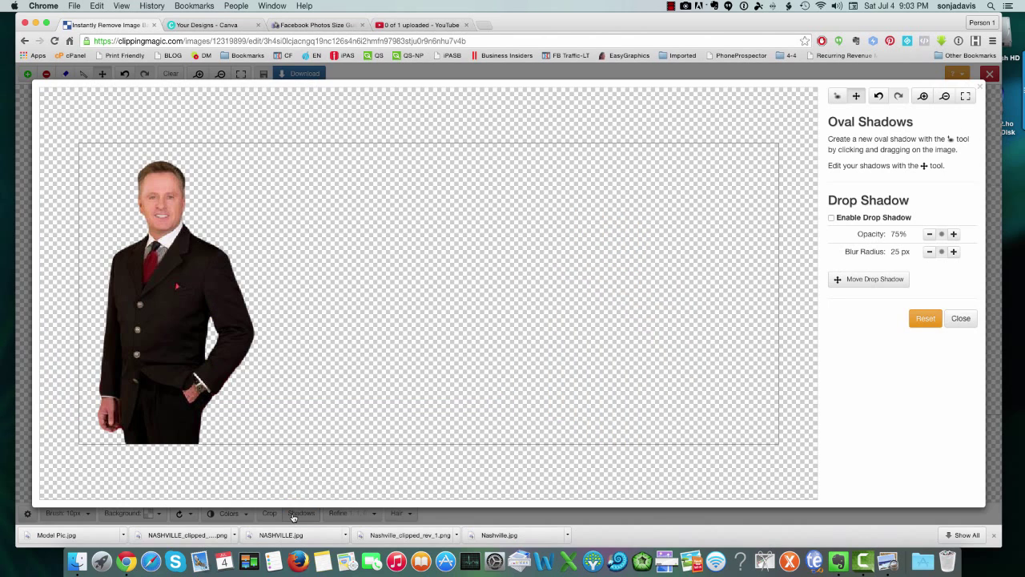
pyautogui.click(831, 218)
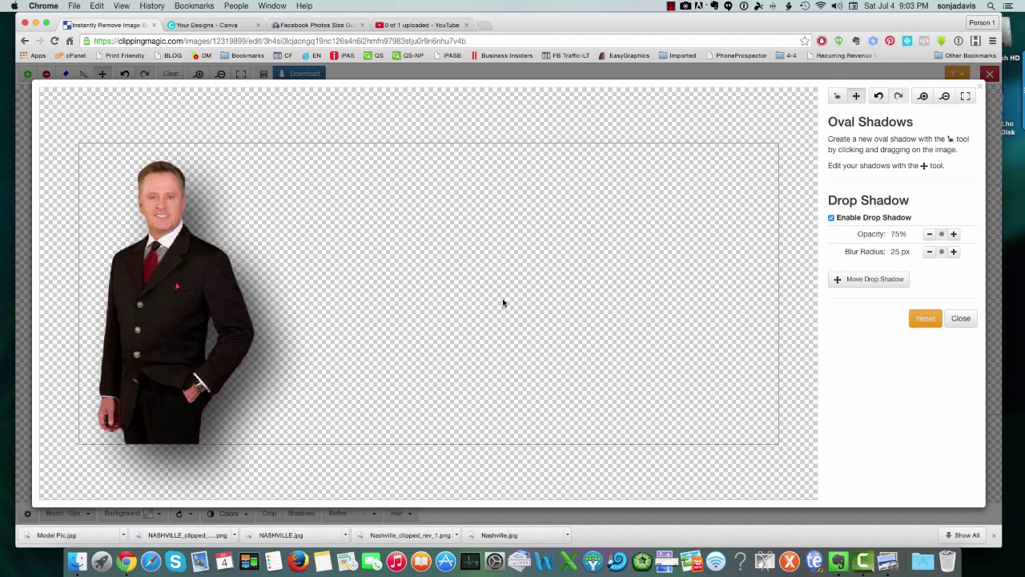
# Step: Try to reposition the drop shadow behind the man, and select the oval shadow tool
pyautogui.click(862, 279)
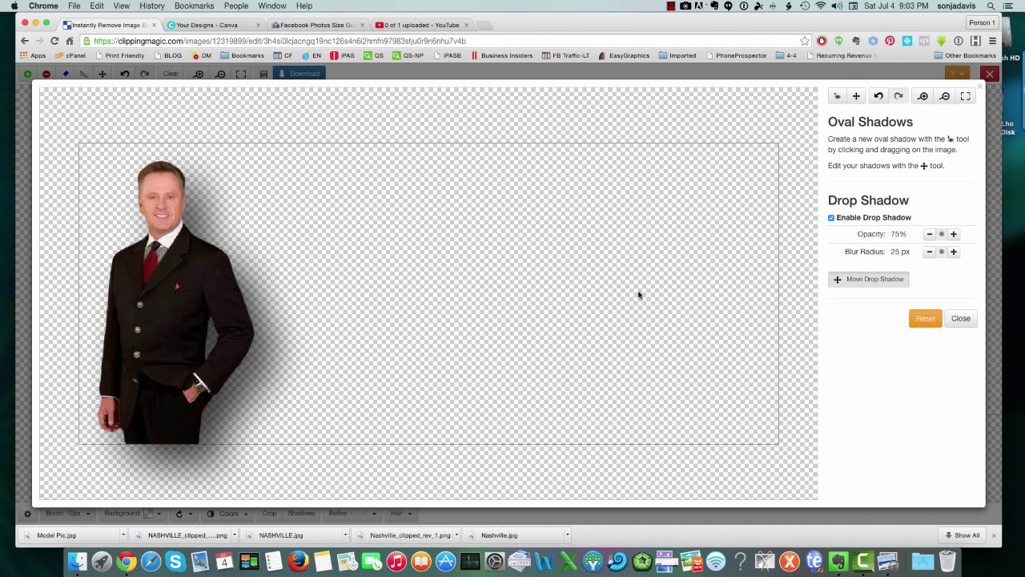
pyautogui.click(859, 279)
pyautogui.click(859, 280)
pyautogui.click(860, 280)
pyautogui.click(860, 280)
pyautogui.click(859, 279)
pyautogui.click(844, 288)
pyautogui.moveTo(261, 350); pyautogui.dragTo(259, 357)
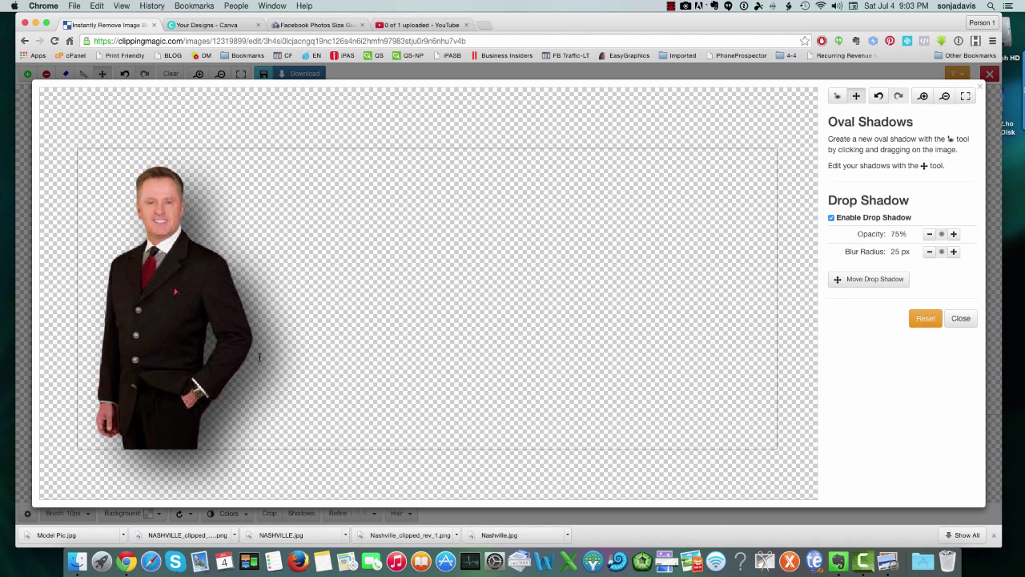
pyautogui.click(837, 96)
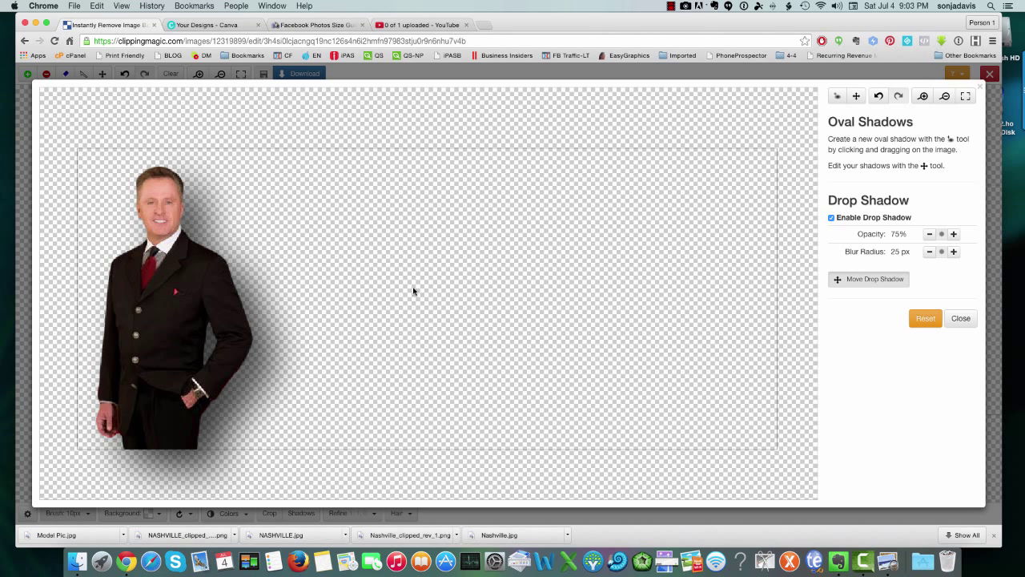
# Step: Close the shadow settings and crop the result to about 308 x 418 px around the man and his shadow
pyautogui.click(963, 322)
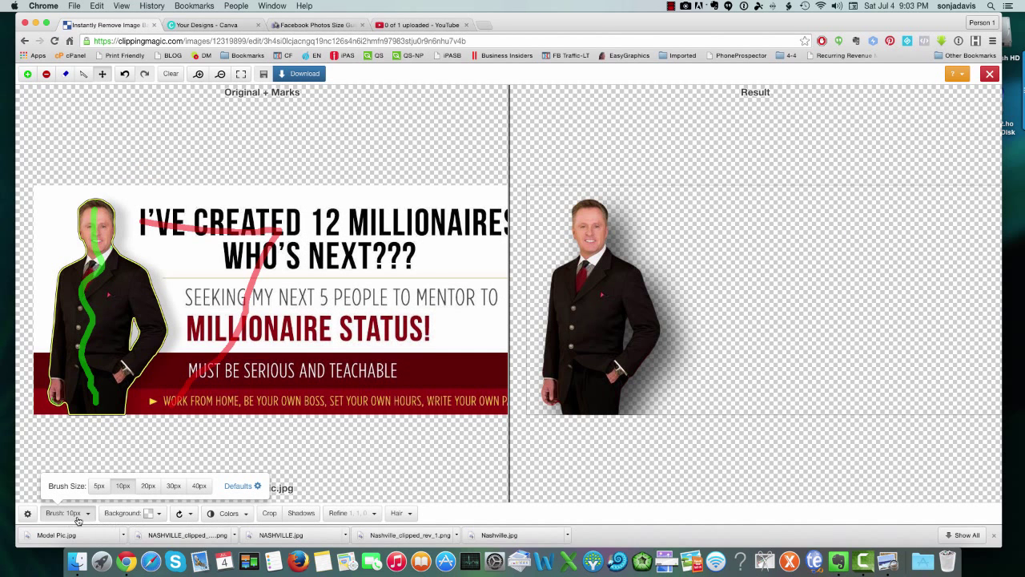
pyautogui.click(275, 516)
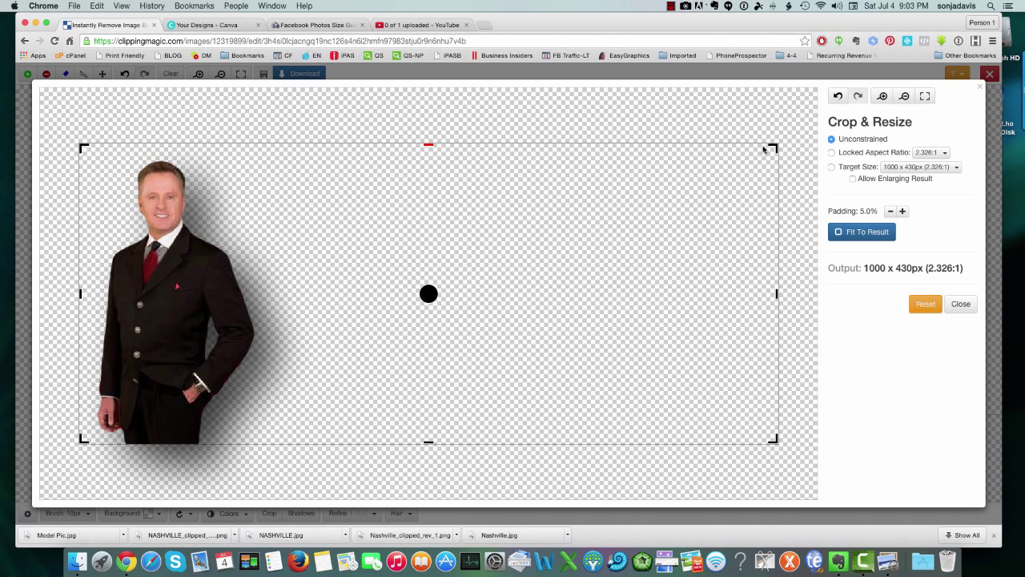
pyautogui.moveTo(772, 148); pyautogui.dragTo(291, 154)
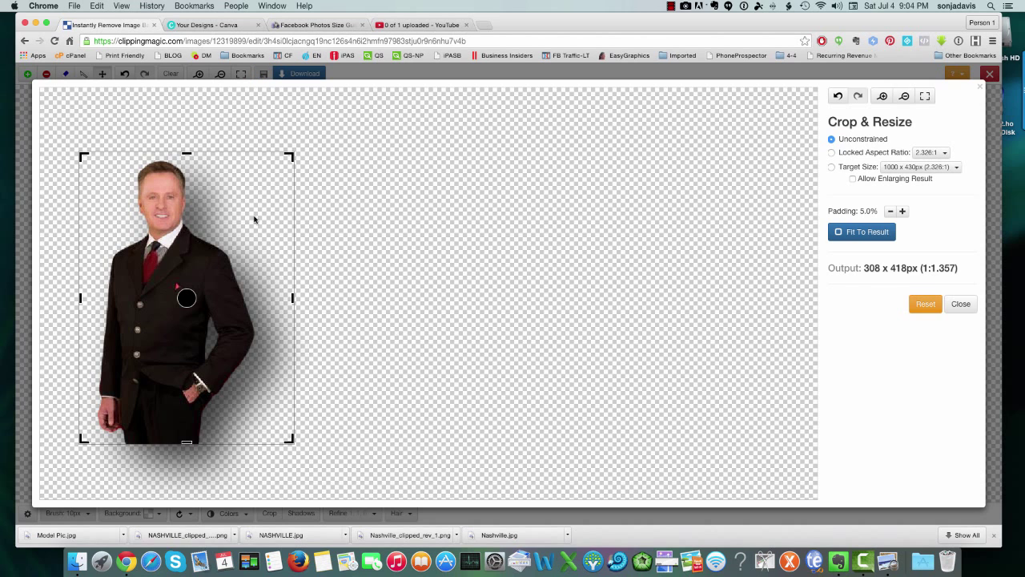
pyautogui.click(962, 308)
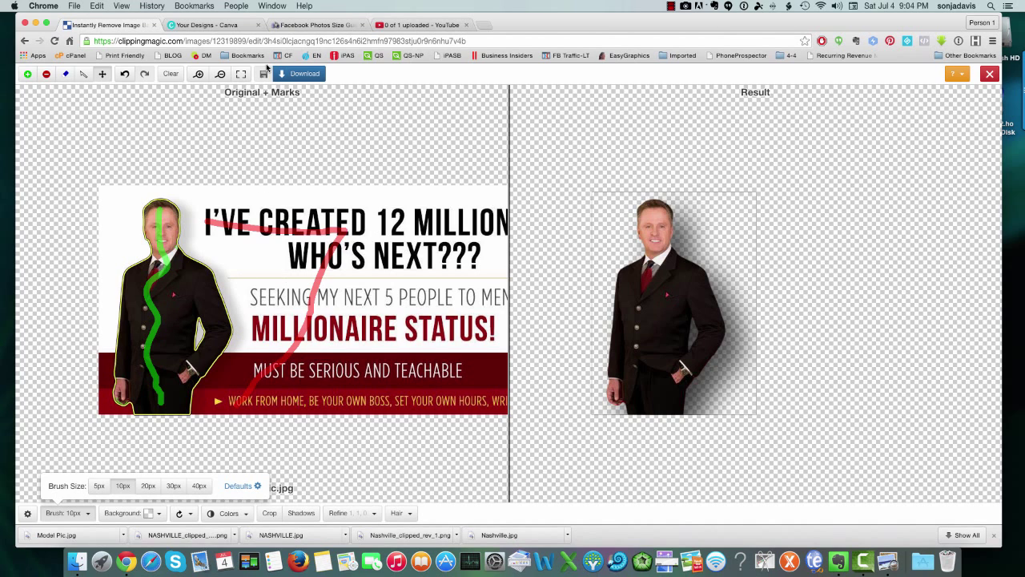
# Step: Download the clipped result and save it as Model Pic_clipped_rev_1.png in the Clipping Magic folder
pyautogui.click(307, 74)
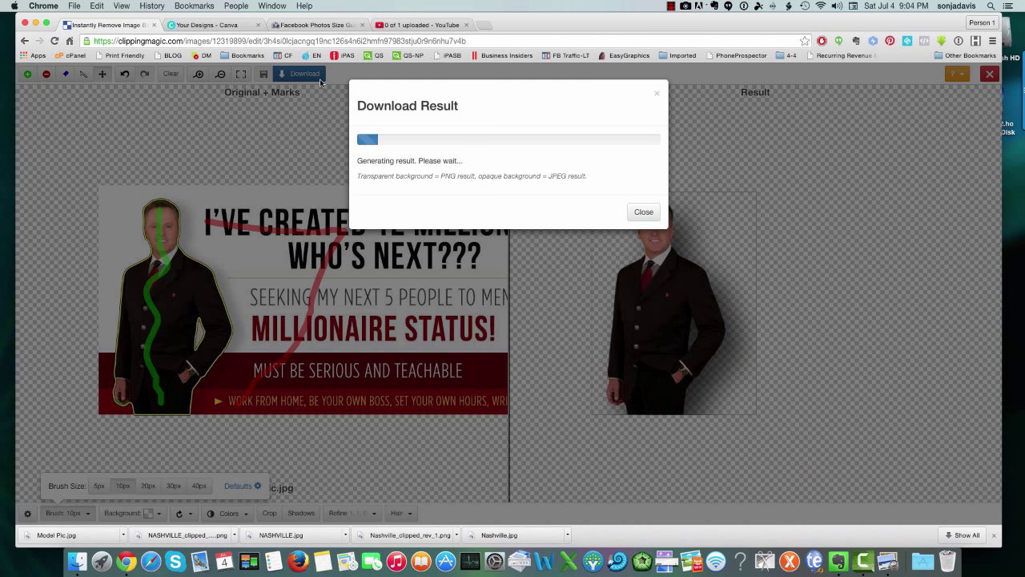
pyautogui.click(421, 164)
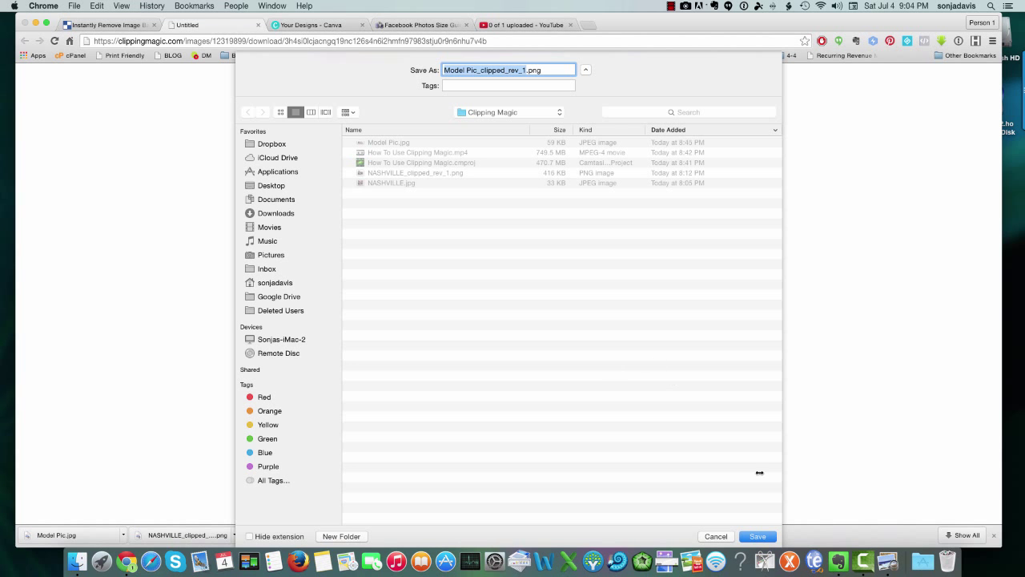
pyautogui.click(758, 535)
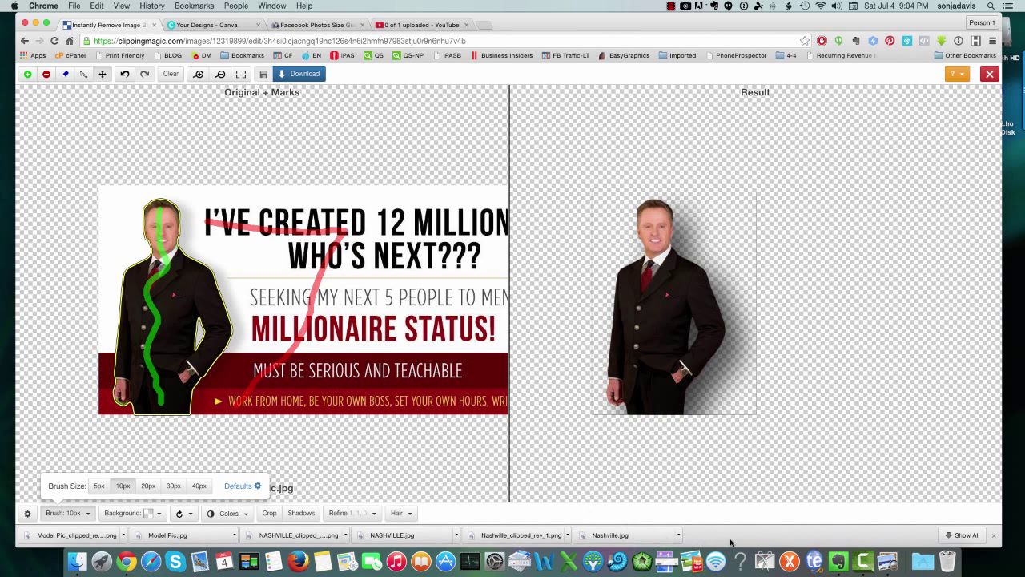
# Step: Search the computer for "color" and launch Digital Color Meter
pyautogui.click(991, 7)
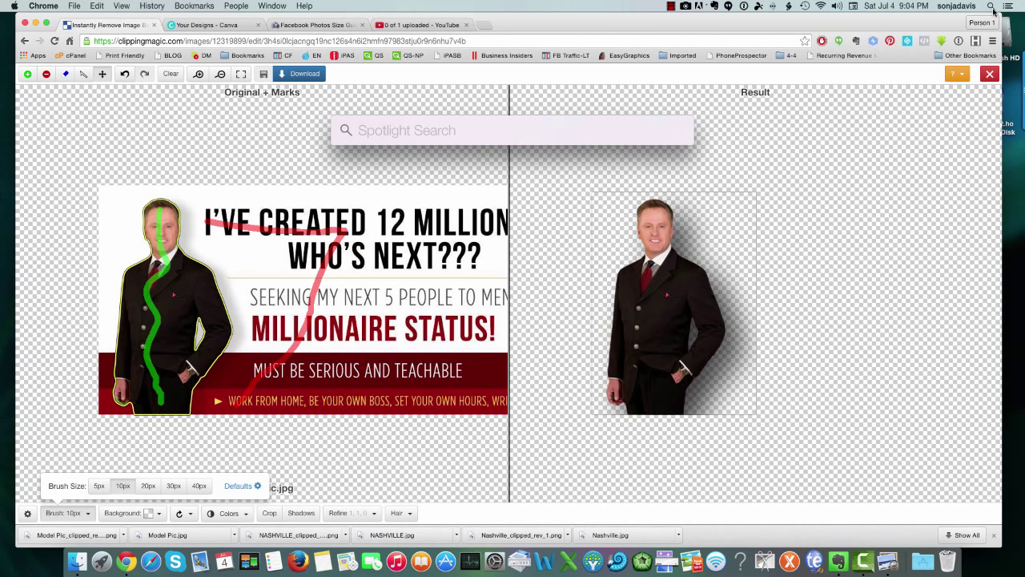
pyautogui.write('color')
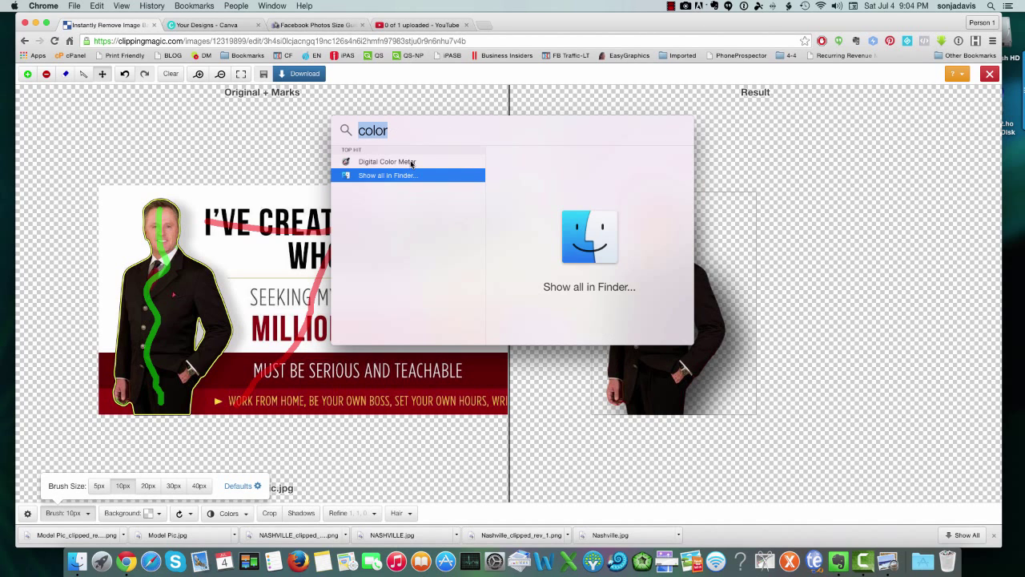
pyautogui.click(412, 162)
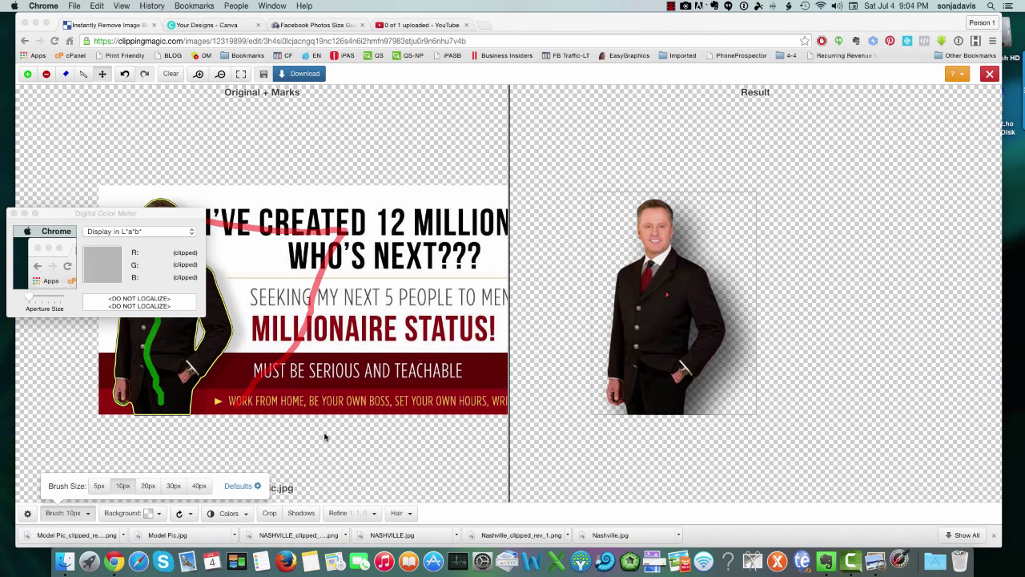
# Step: Show Model Pic.jpg in Preview with Digital Color Meter beside it to read the banner's RGB colours, and close the meter
pyautogui.click(885, 549)
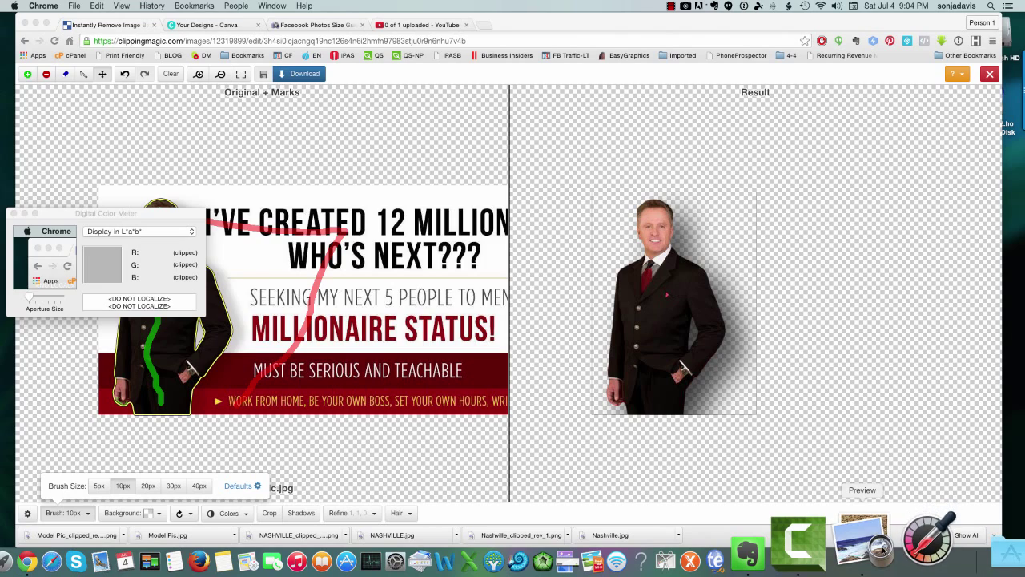
pyautogui.moveTo(172, 74); pyautogui.dragTo(332, 89)
pyautogui.click(93, 216)
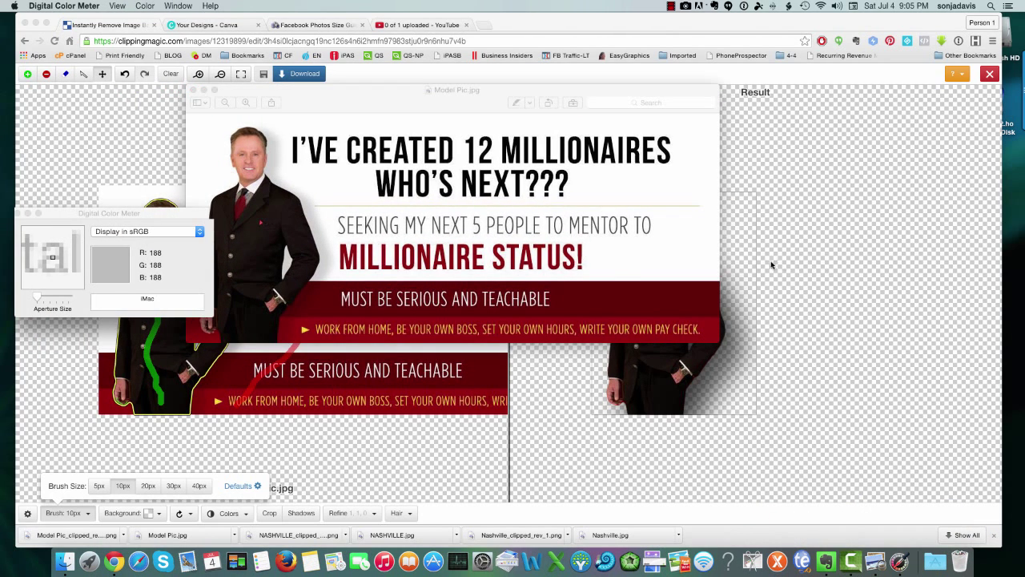
pyautogui.moveTo(125, 213); pyautogui.dragTo(864, 233)
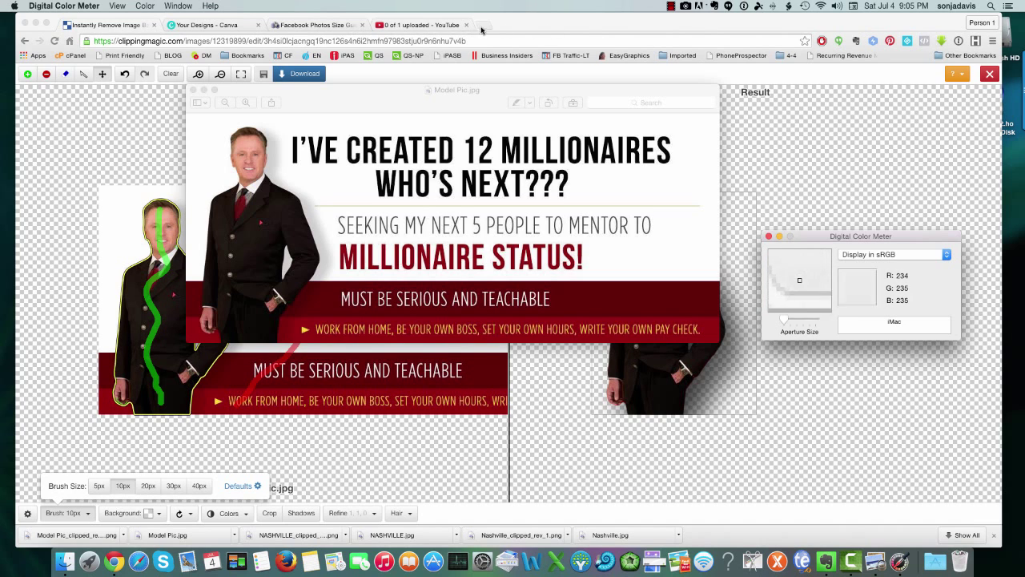
pyautogui.click(768, 236)
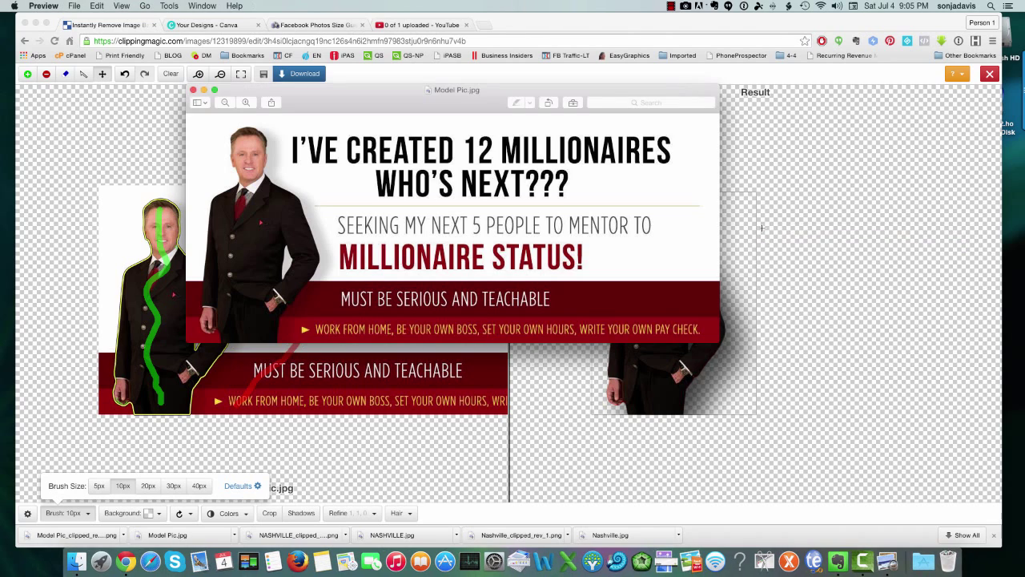
pyautogui.click(490, 28)
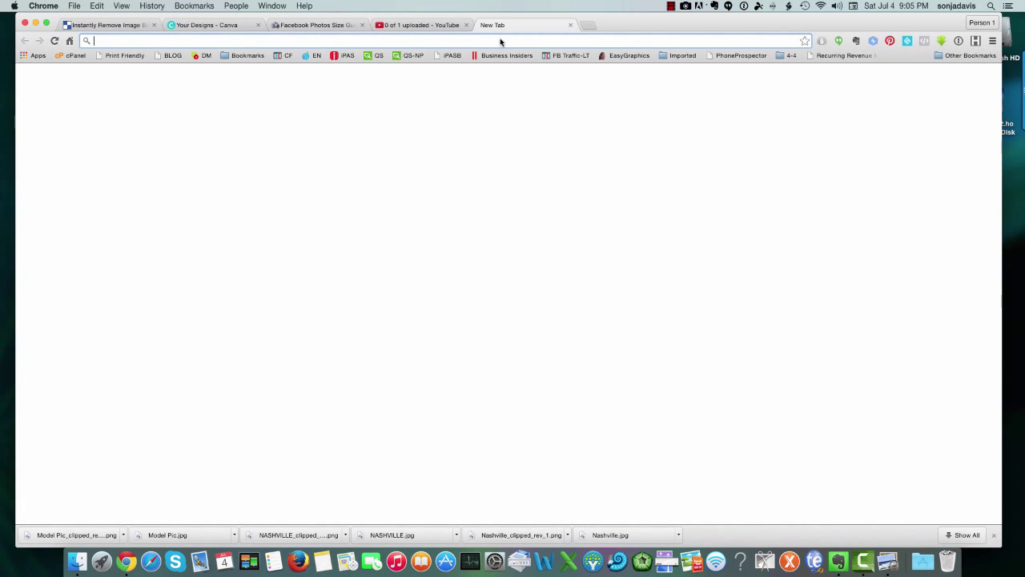
pyautogui.write('rg')
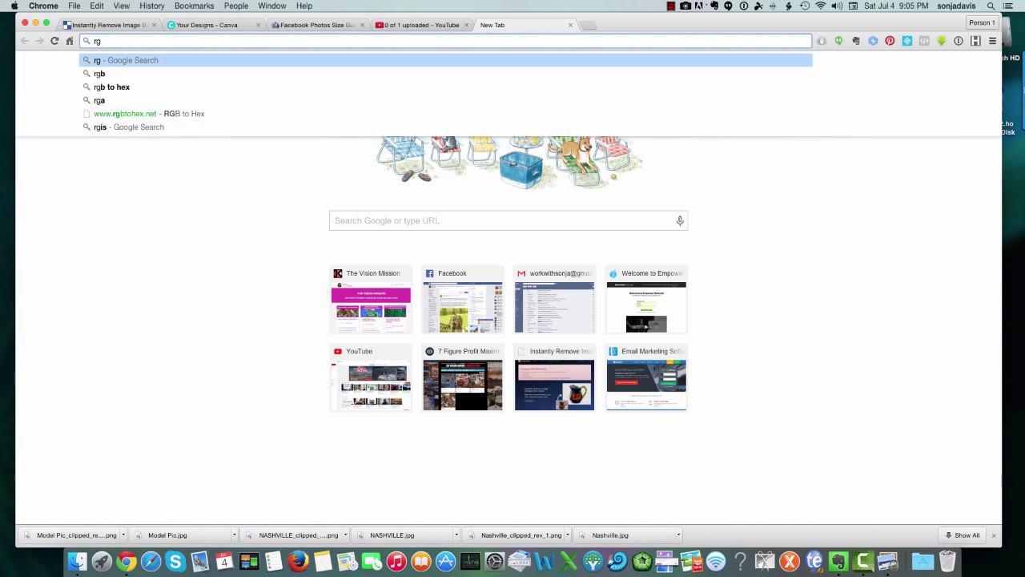
pyautogui.press('BackSpace')
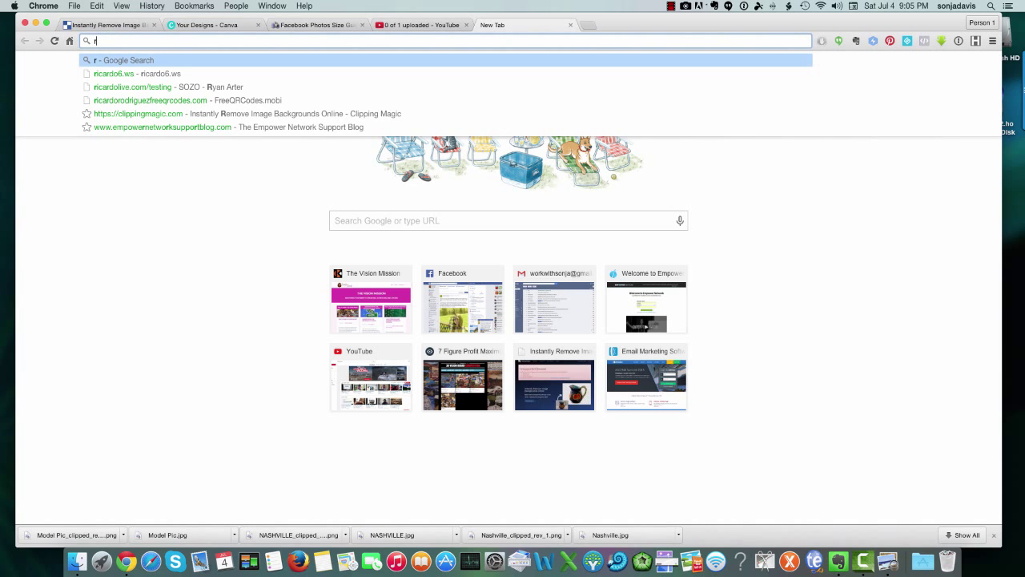
pyautogui.write('gg')
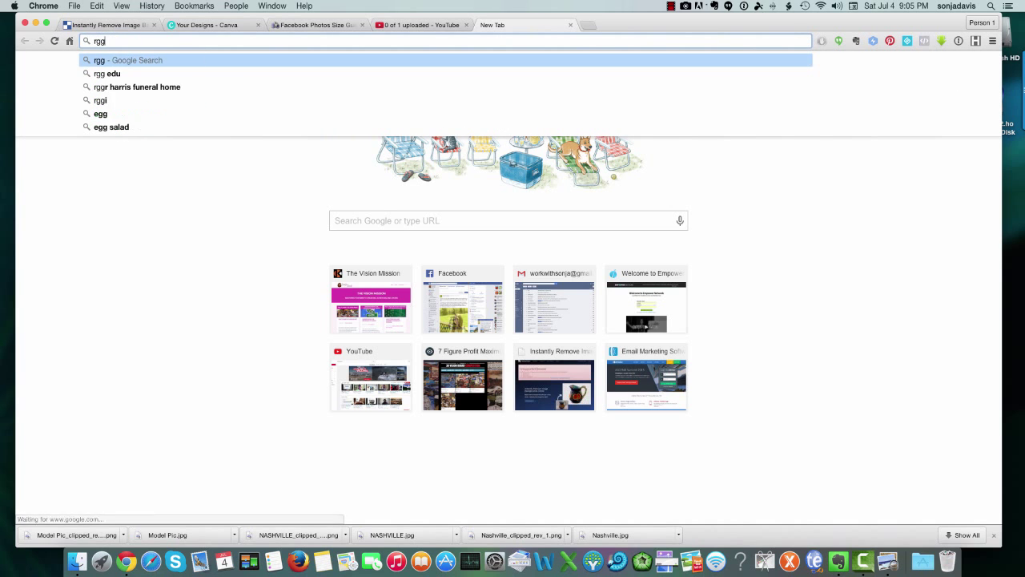
pyautogui.press('BackSpace')
pyautogui.press('BackSpace')
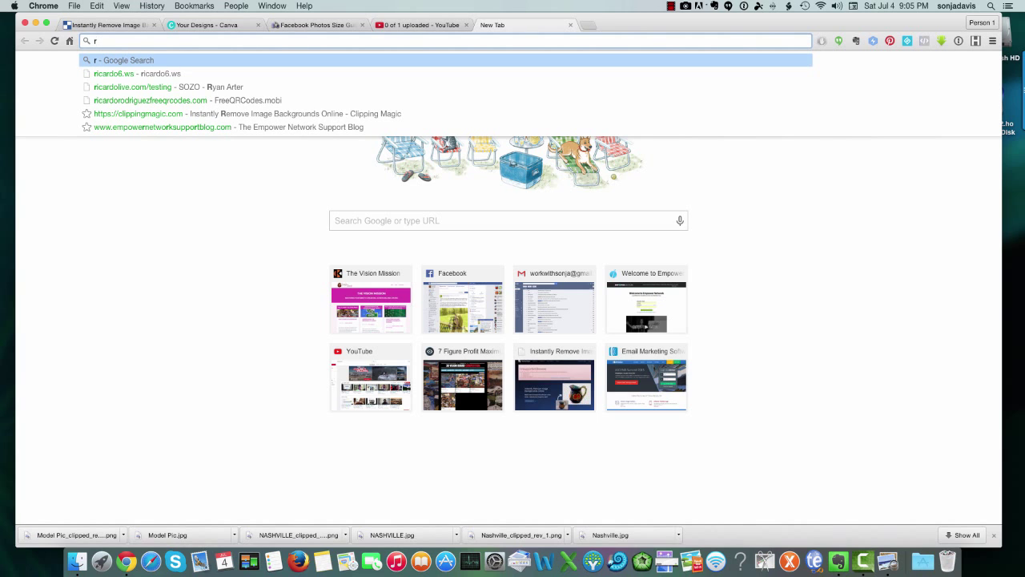
pyautogui.write('g')
pyautogui.press('BackSpace')
pyautogui.press('BackSpace')
pyautogui.write('g')
pyautogui.press('BackSpace')
pyautogui.write('h')
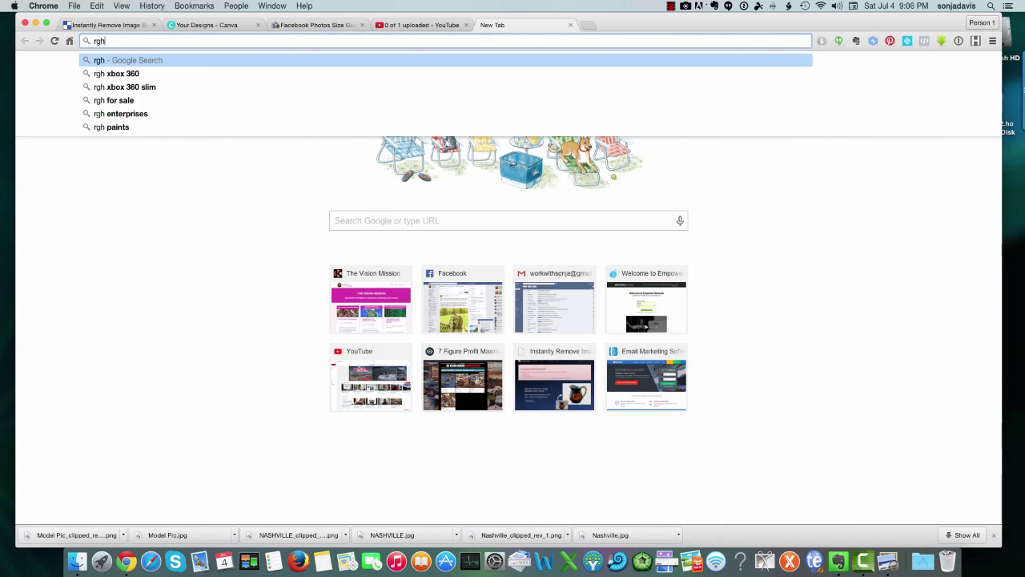
pyautogui.press('BackSpace')
pyautogui.press('BackSpace')
pyautogui.press('BackSpace')
pyautogui.write('rgb to')
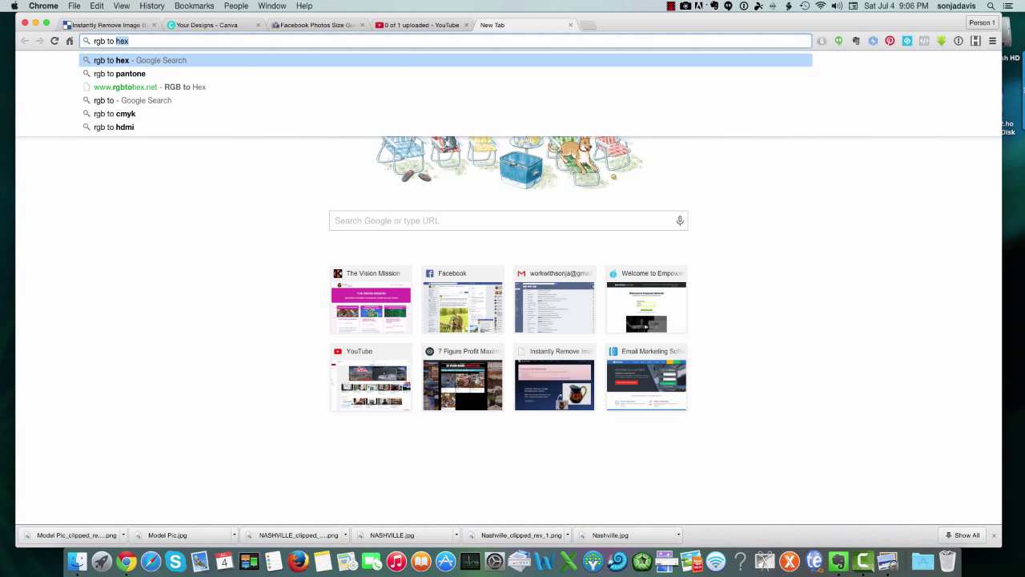
pyautogui.press('Return')
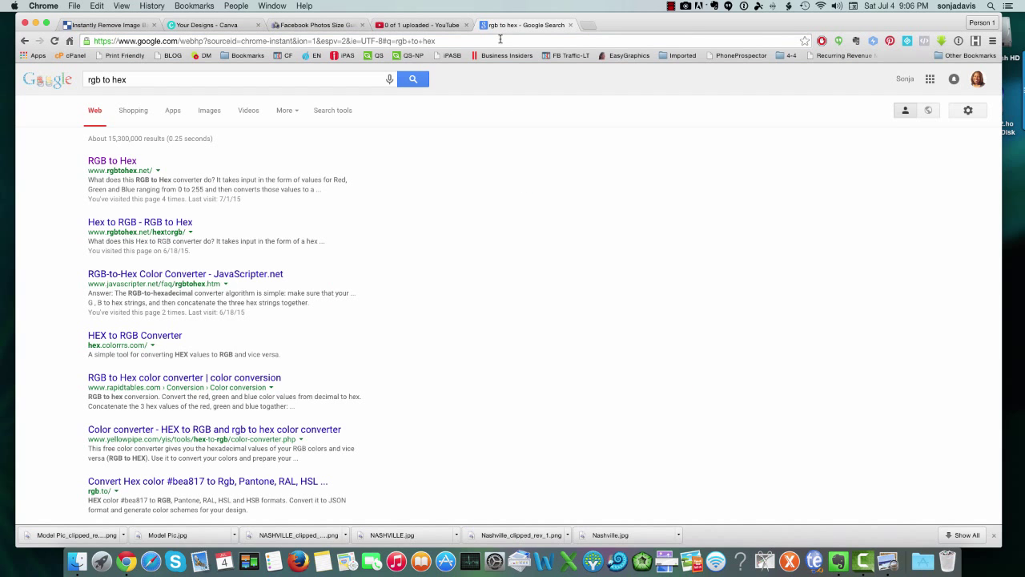
pyautogui.click(122, 167)
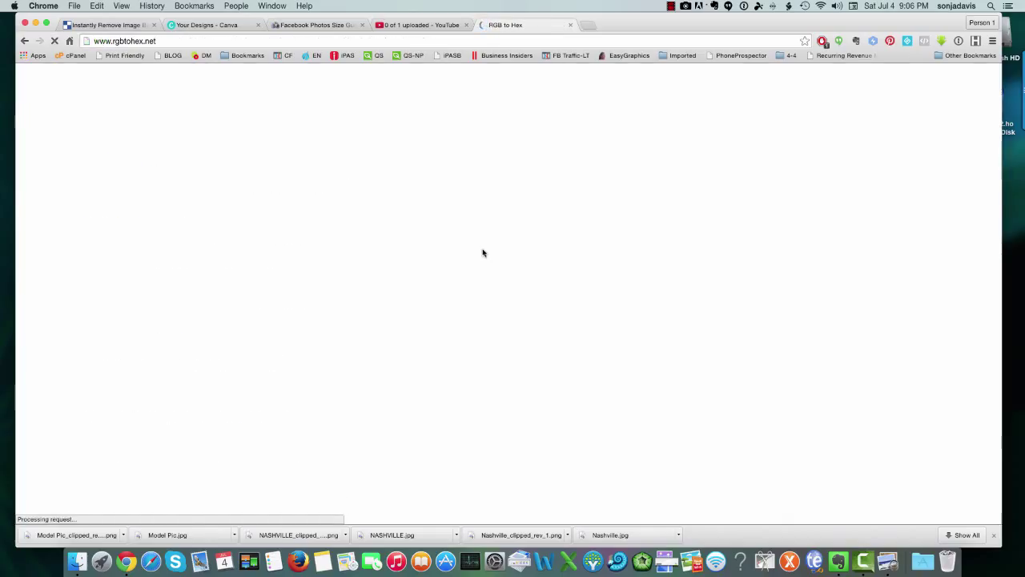
# Step: Convert the RGB colour Red 98, Green 2, Blue 4 to its hex code
pyautogui.click(353, 151)
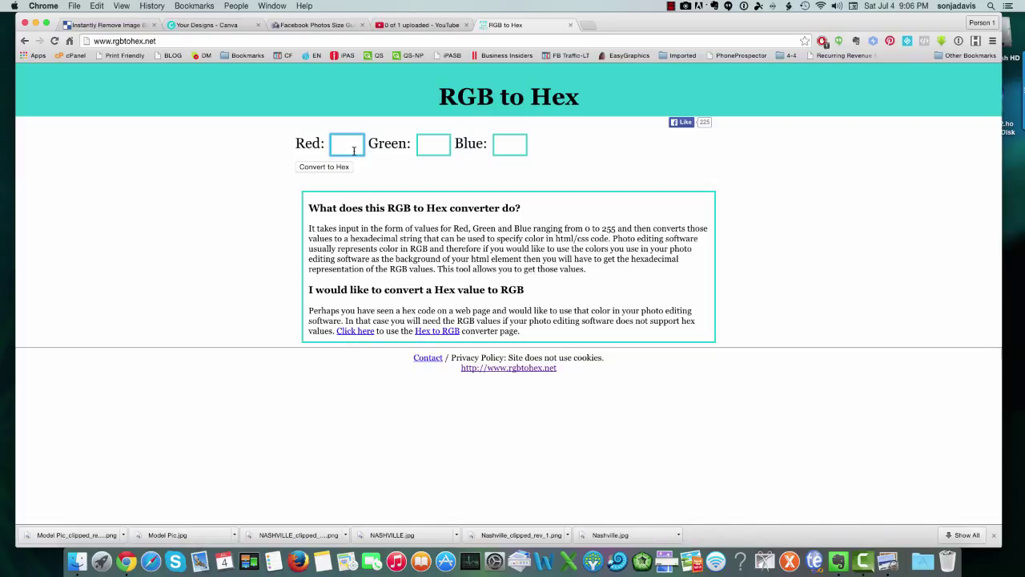
pyautogui.write('98')
pyautogui.click(421, 145)
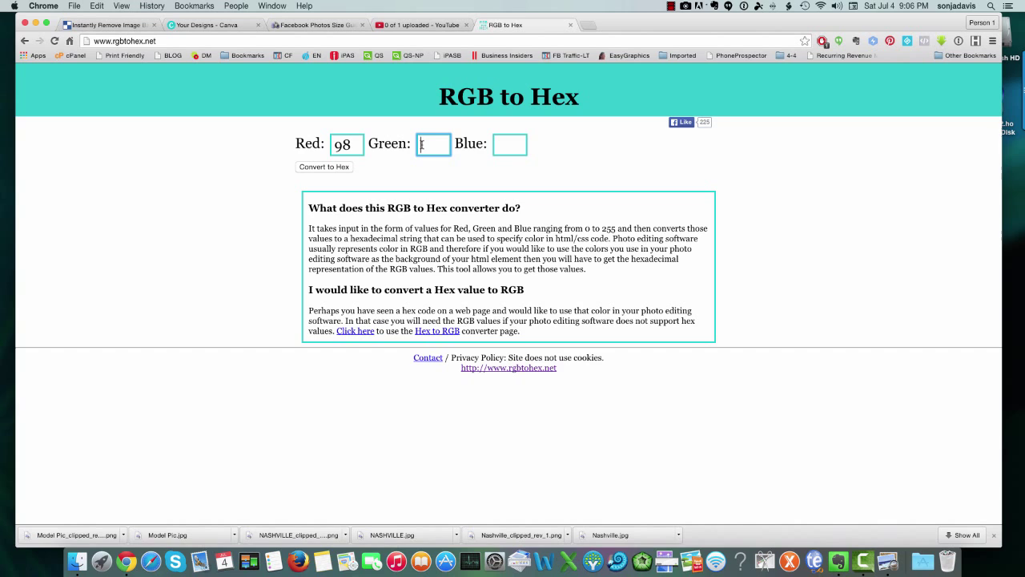
pyautogui.write('2')
pyautogui.click(496, 146)
pyautogui.write('4')
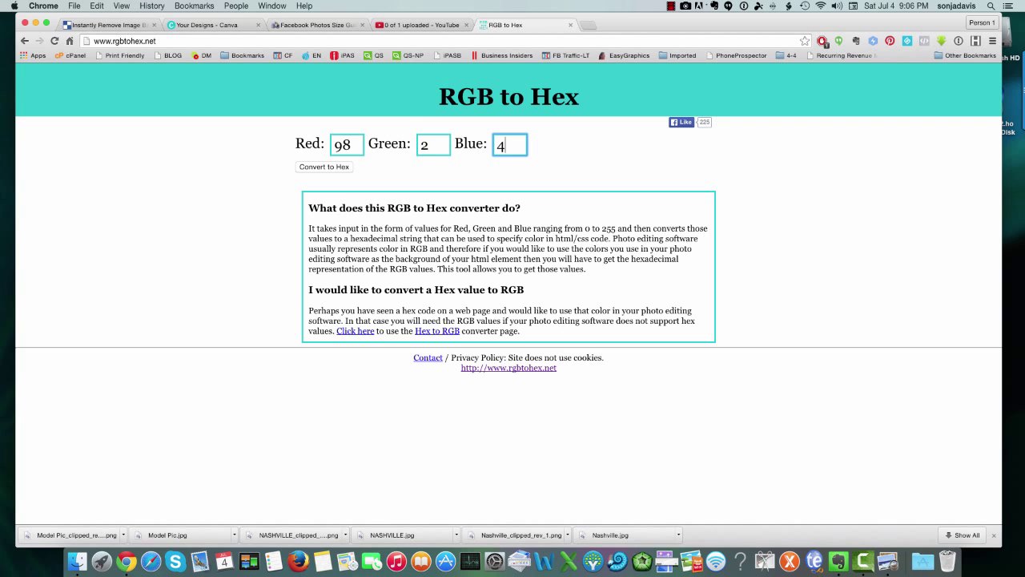
pyautogui.press('Return')
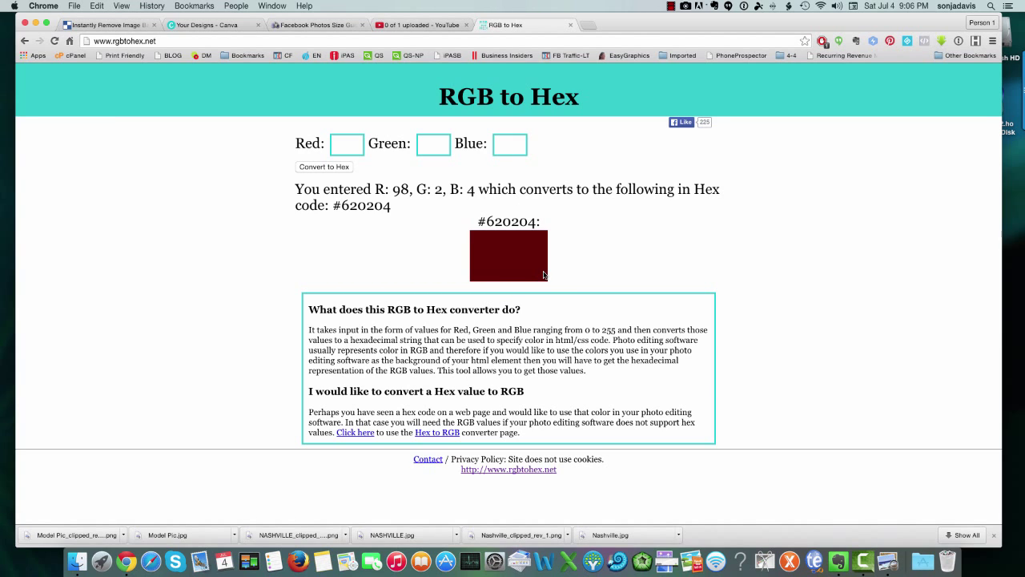
# Step: Convert the RGB colour Red 151, Green 3, Blue 6 to its hex code
pyautogui.click(350, 148)
pyautogui.write('151')
pyautogui.click(437, 149)
pyautogui.write('3')
pyautogui.click(498, 138)
pyautogui.write('6')
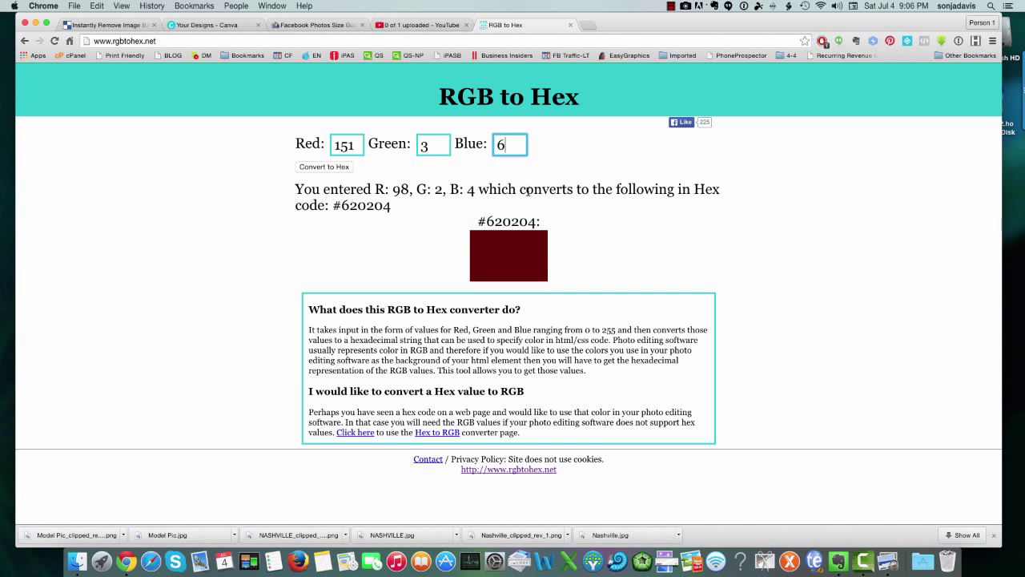
pyautogui.click(324, 169)
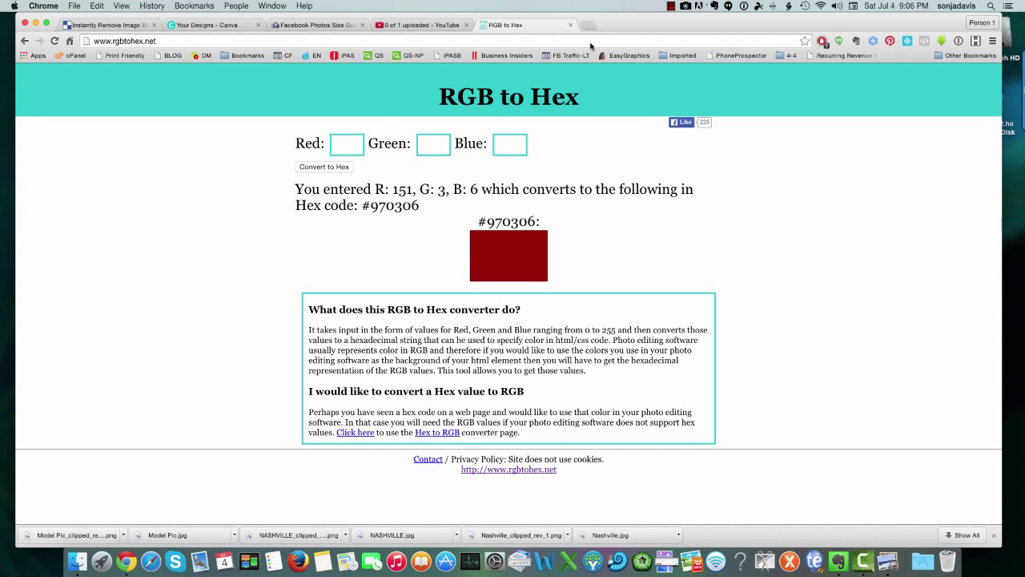
# Step: Show Model Pic.jpg in Preview, read its pixel dimensions from the file information in Finder, and close the information
pyautogui.click(886, 551)
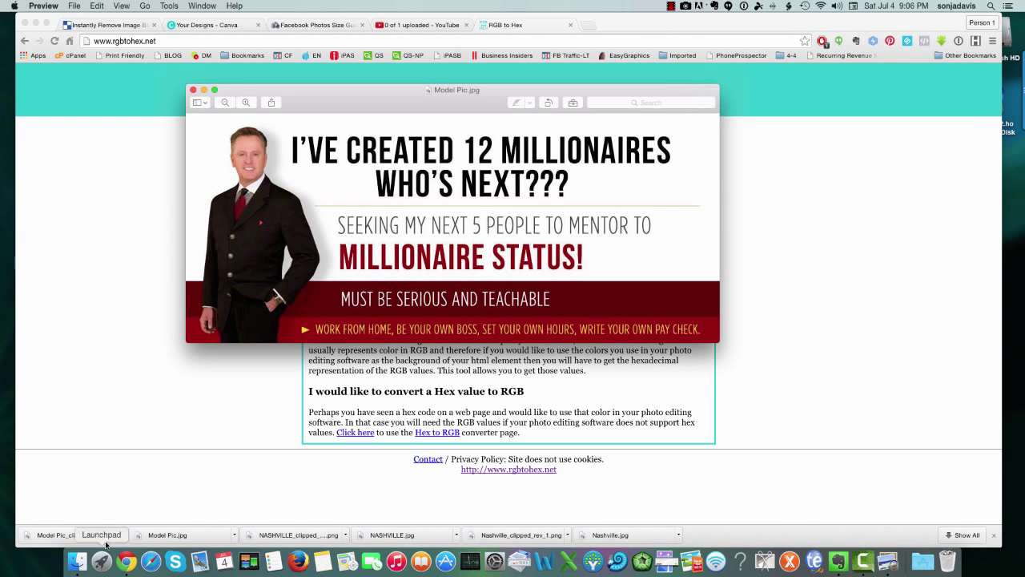
pyautogui.click(77, 560)
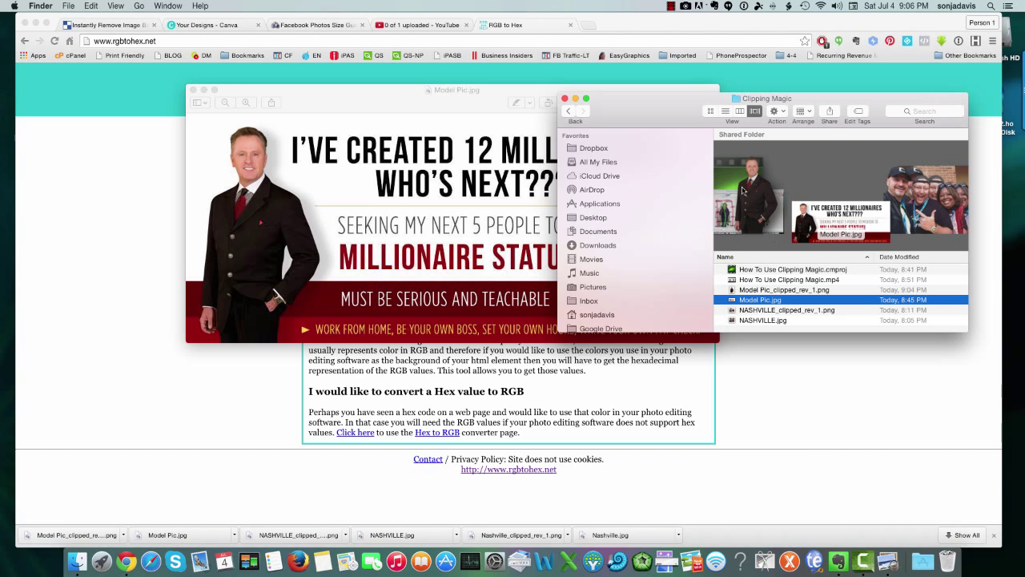
pyautogui.rightClick(751, 302)
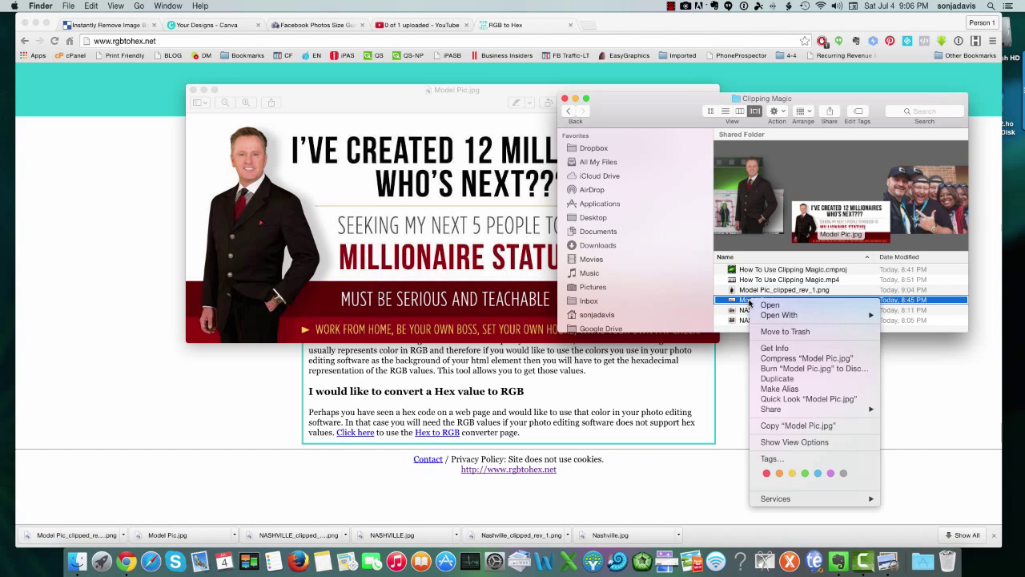
pyautogui.click(779, 353)
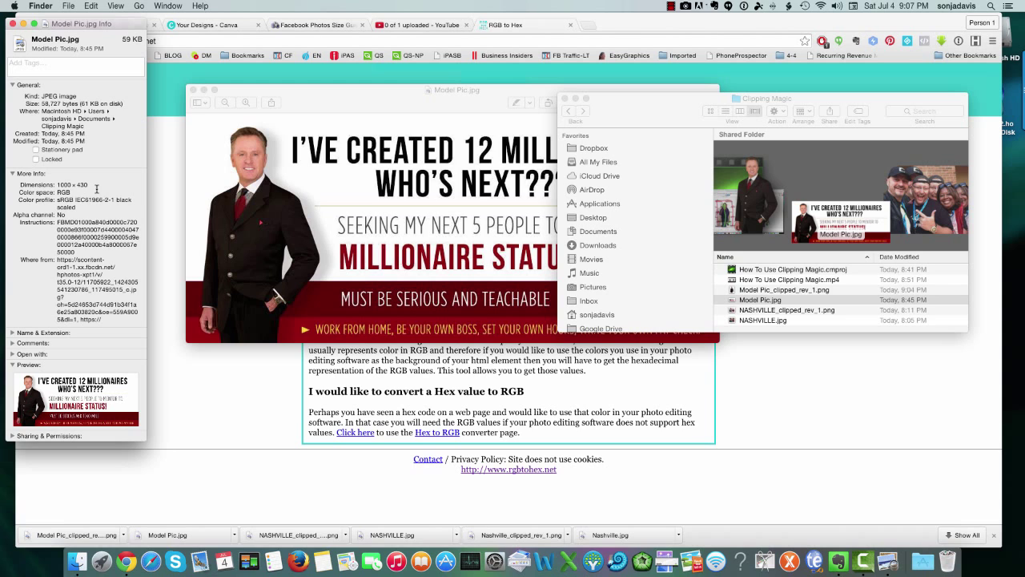
pyautogui.click(12, 25)
# Step: Switch to Canva and create a new design with custom dimensions of 1000 × 430 px
pyautogui.click(240, 27)
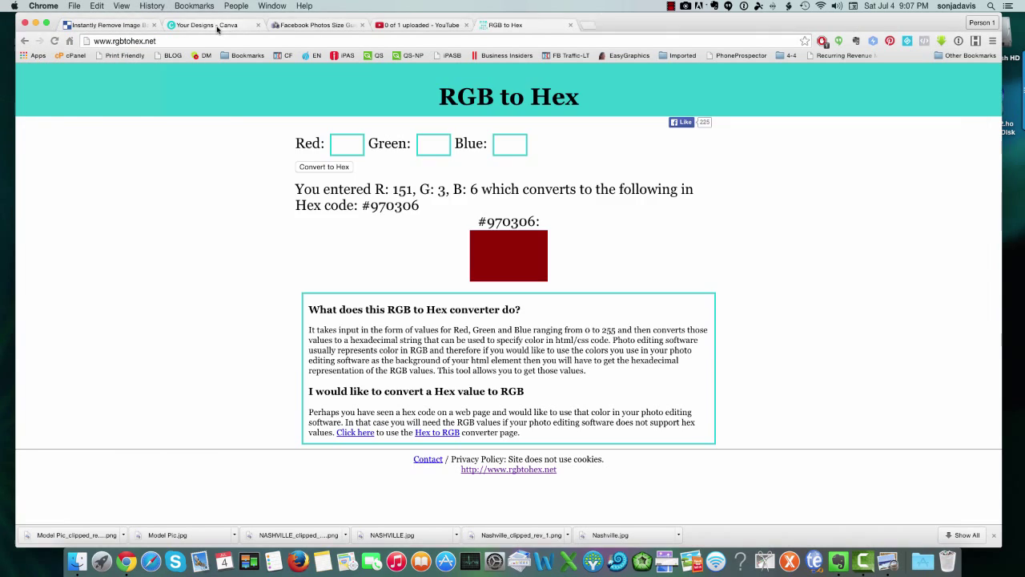
pyautogui.click(721, 130)
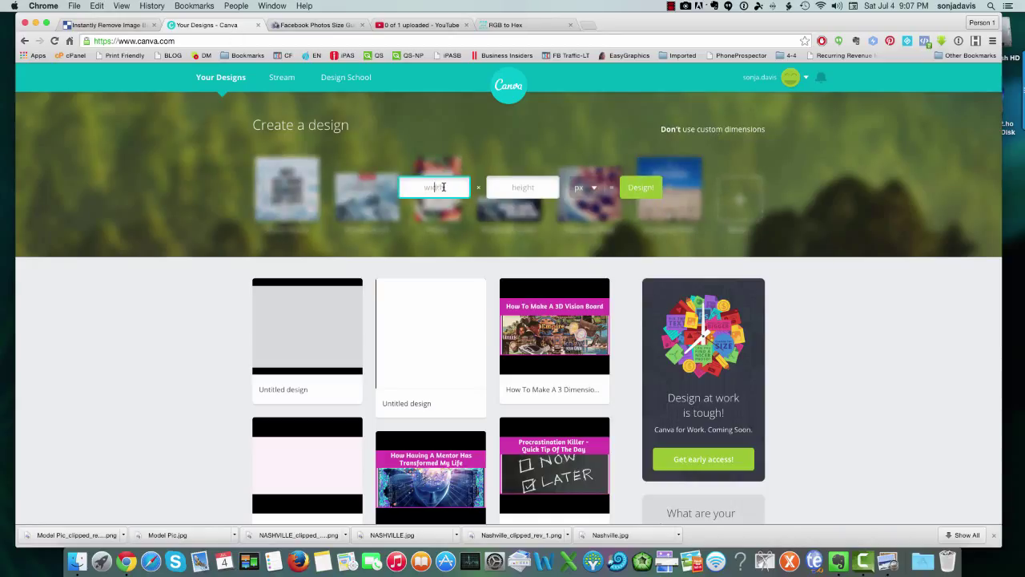
pyautogui.write('1000')
pyautogui.click(506, 187)
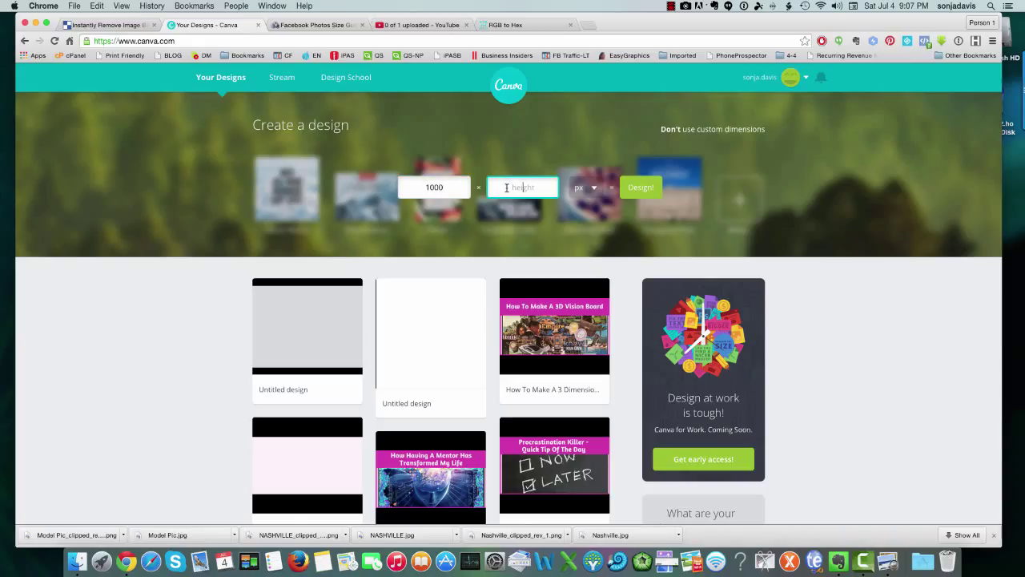
pyautogui.write('430')
pyautogui.click(629, 187)
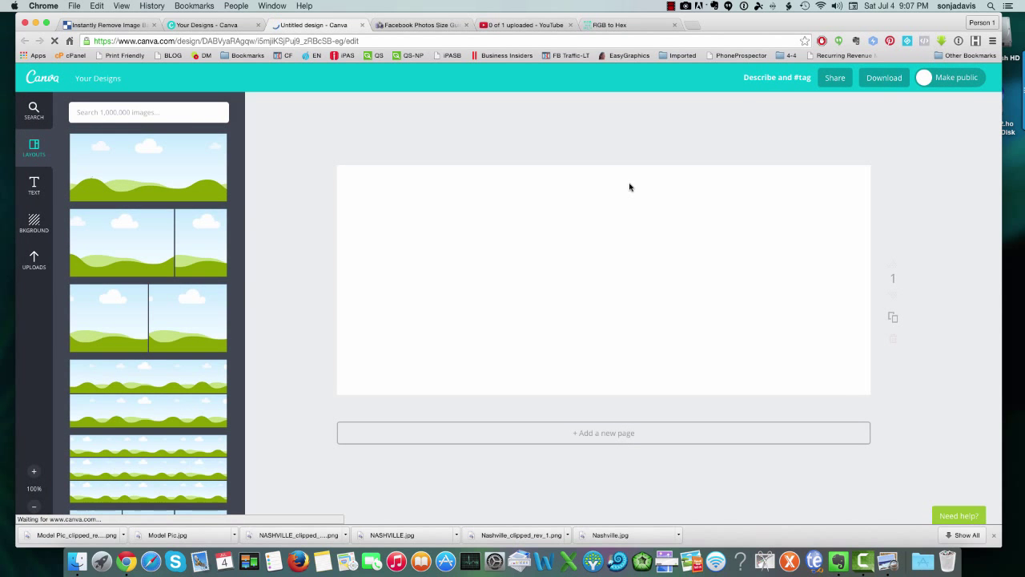
# Step: Upload Model Pic_clipped_rev_1.png from the Clipping Magic folder to the design's image uploads
pyautogui.click(33, 260)
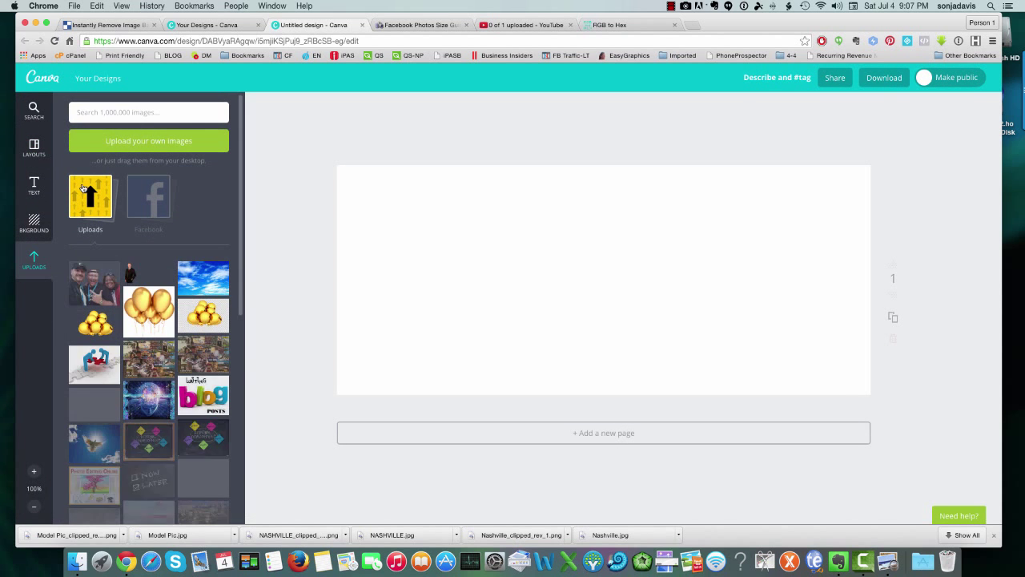
pyautogui.click(112, 153)
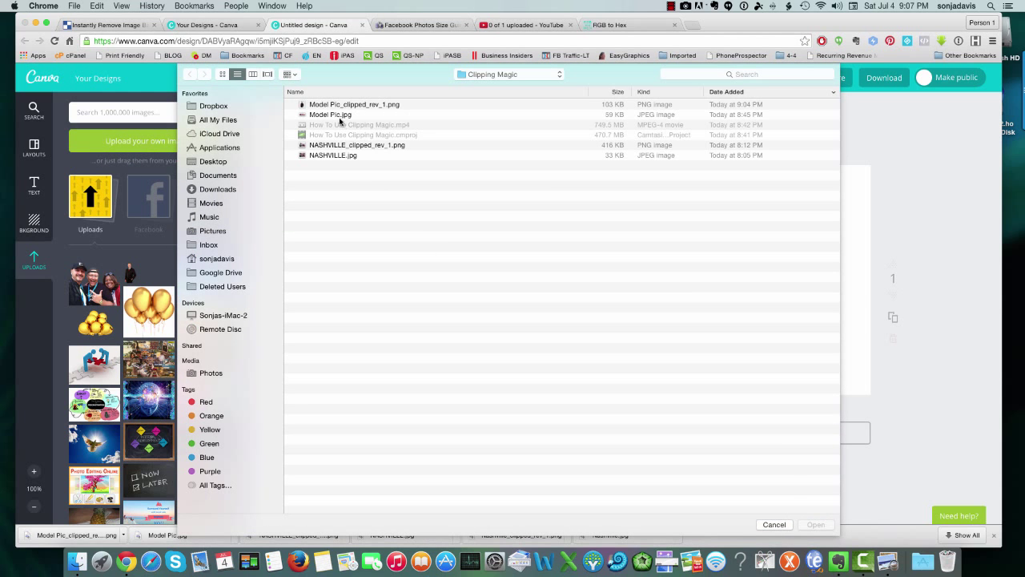
pyautogui.click(342, 106)
pyautogui.click(816, 525)
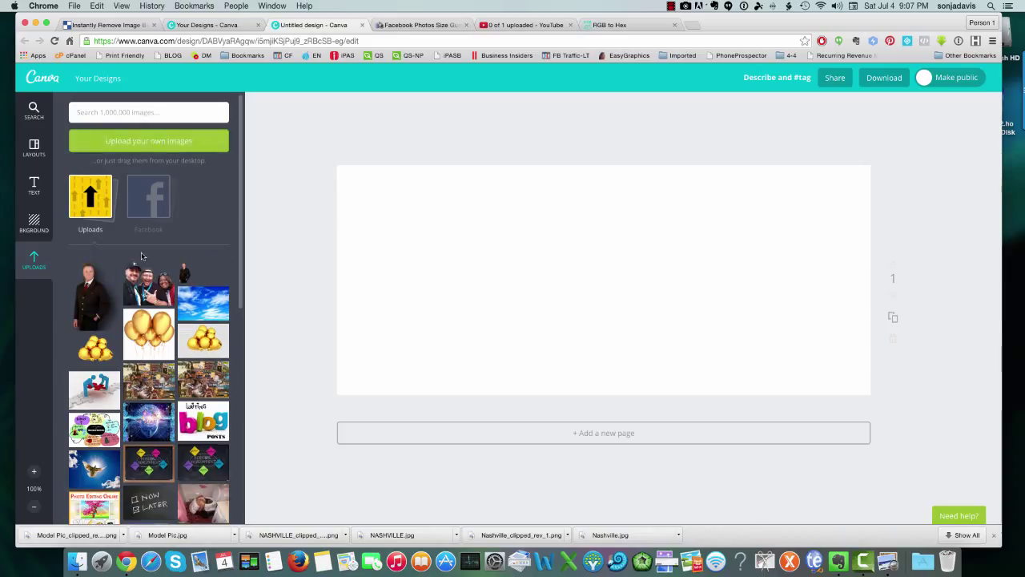
# Step: Try the new cut-out at the canvas's left side and delete it, and remove the older small cut-out from the uploads
pyautogui.moveTo(88, 313); pyautogui.dragTo(434, 342)
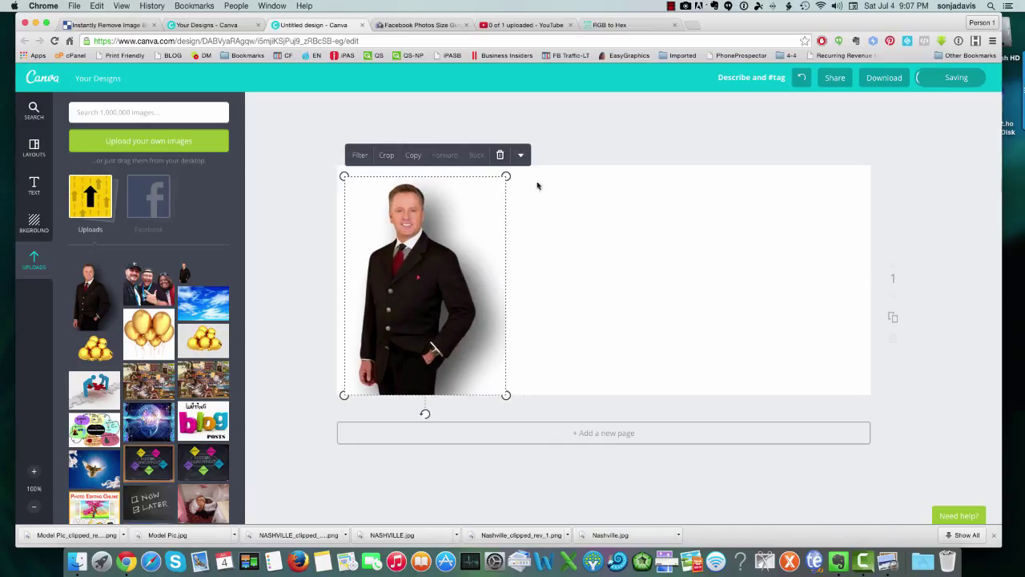
pyautogui.click(500, 155)
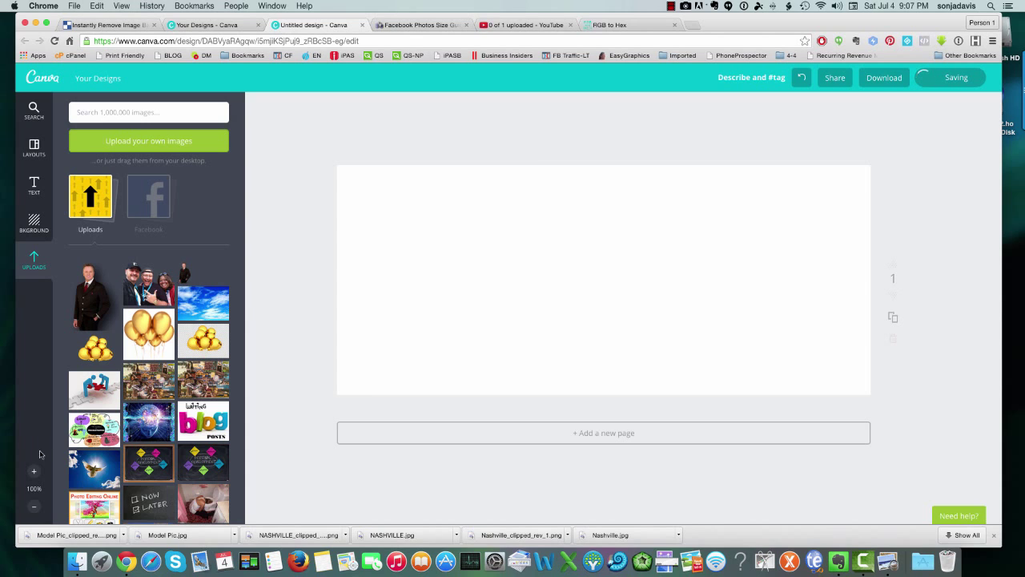
pyautogui.moveTo(133, 340); pyautogui.dragTo(32, 446)
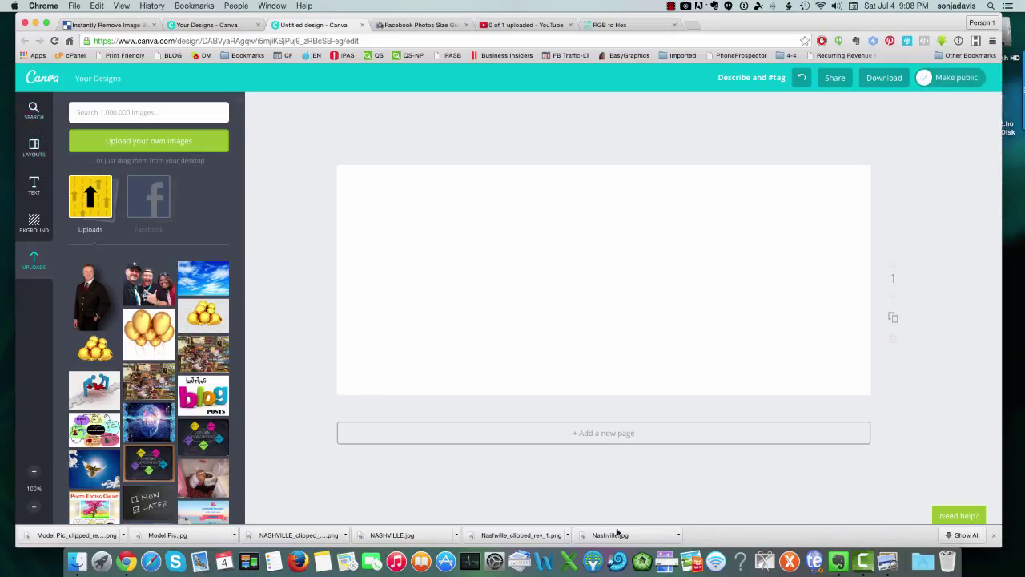
# Step: Check the banner in Model Pic.jpg in Preview, and add a crimson square shape to the blank Canva design
pyautogui.click(888, 543)
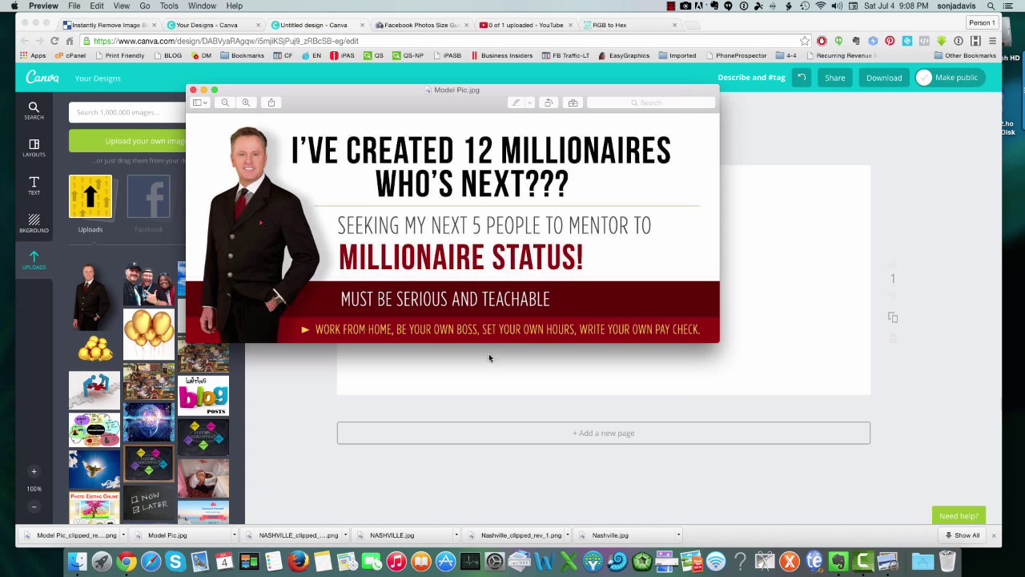
pyautogui.click(686, 395)
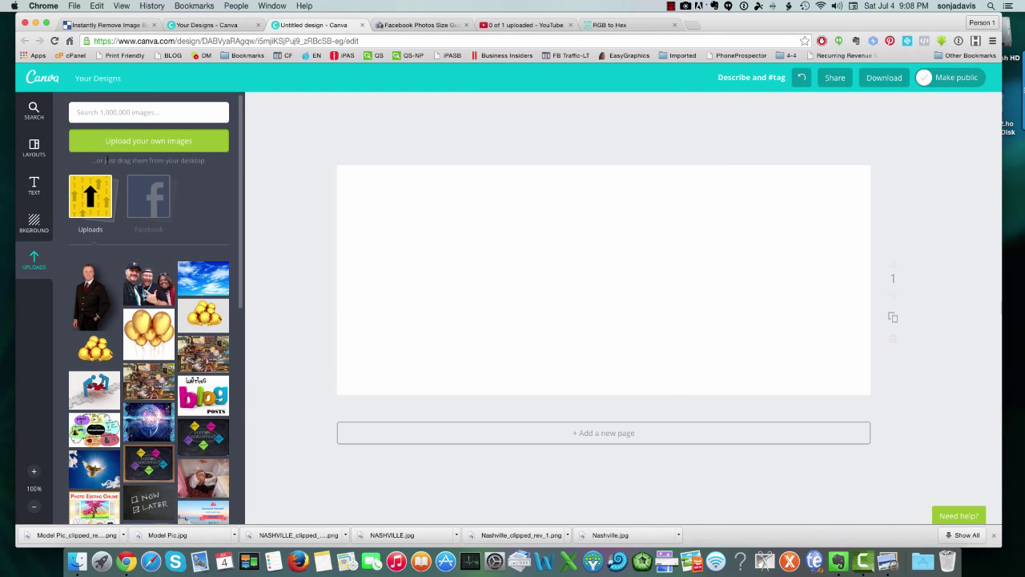
pyautogui.click(34, 111)
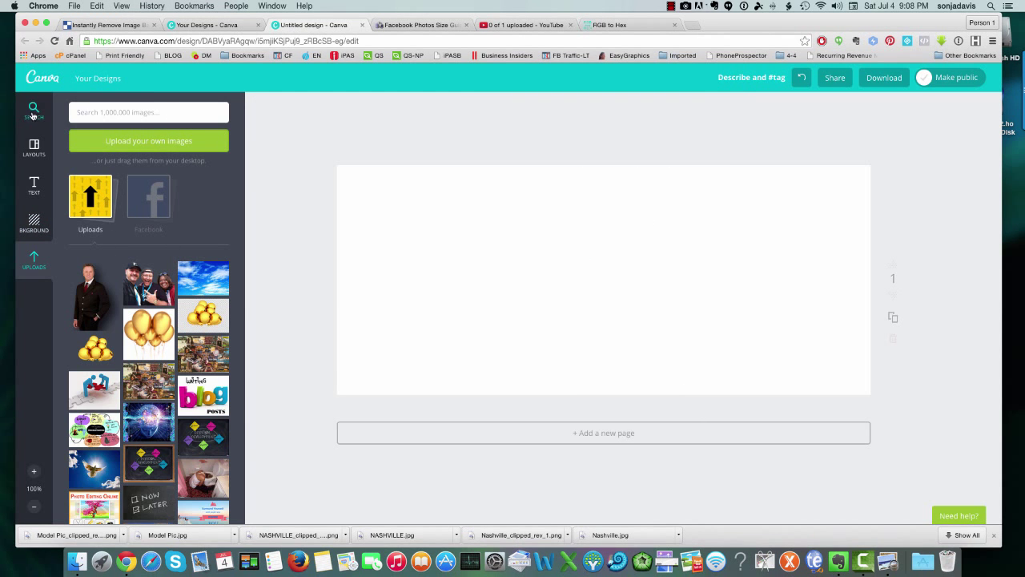
pyautogui.click(210, 168)
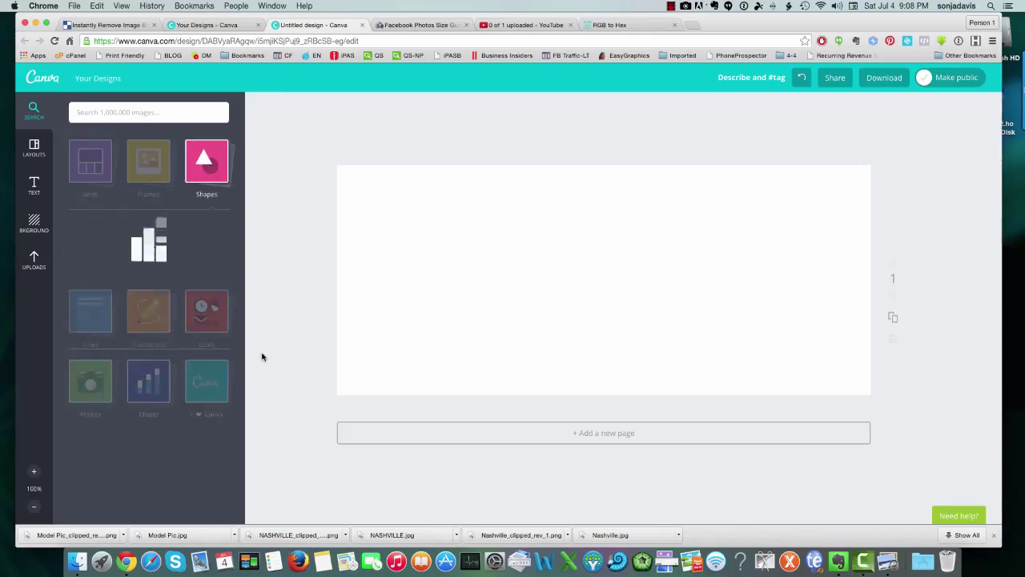
pyautogui.click(100, 256)
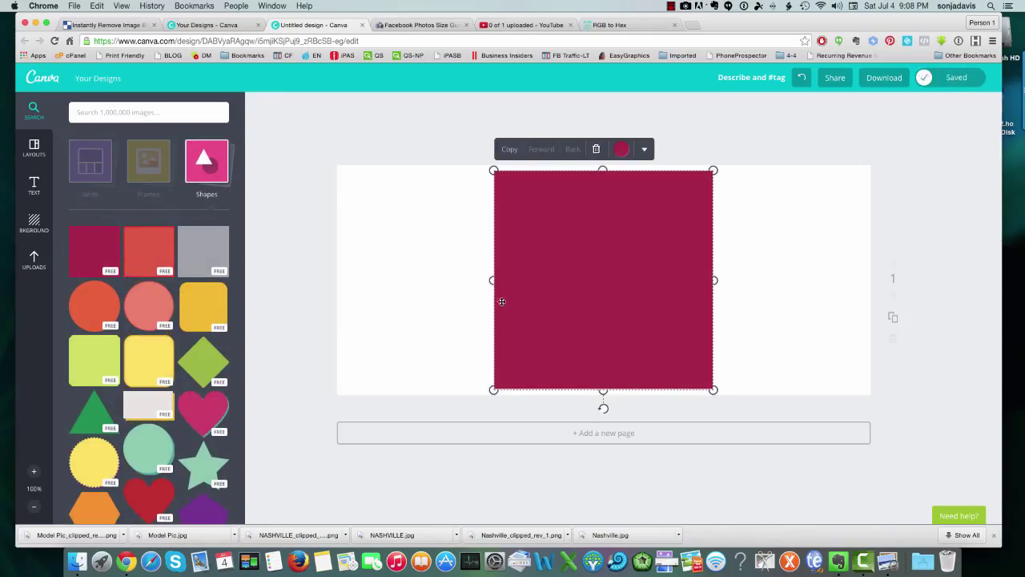
# Step: Reshape the crimson square into a thin bar spanning the canvas's full width and place it along the bottom edge
pyautogui.moveTo(490, 280); pyautogui.dragTo(363, 280)
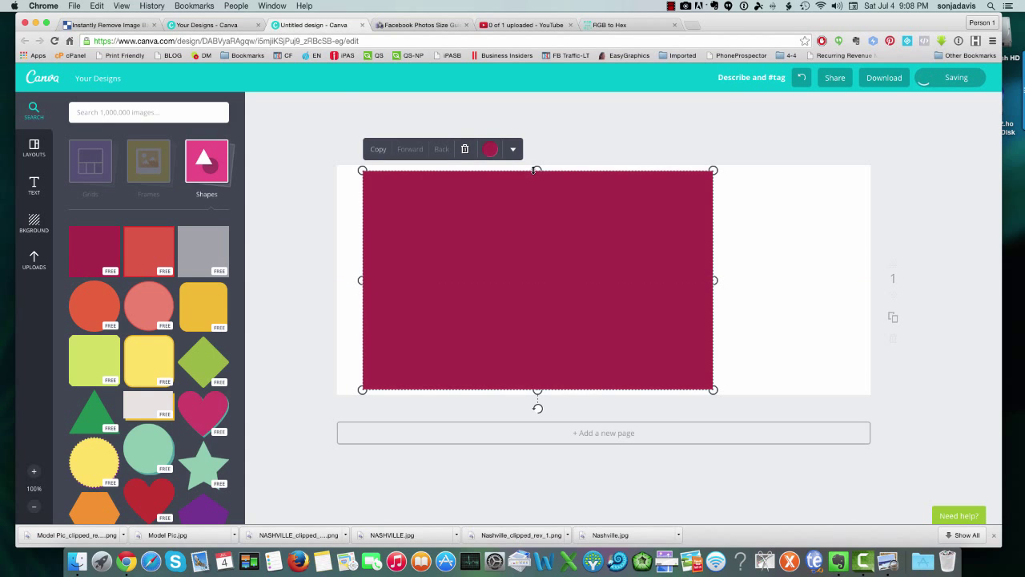
pyautogui.moveTo(535, 169); pyautogui.dragTo(512, 362)
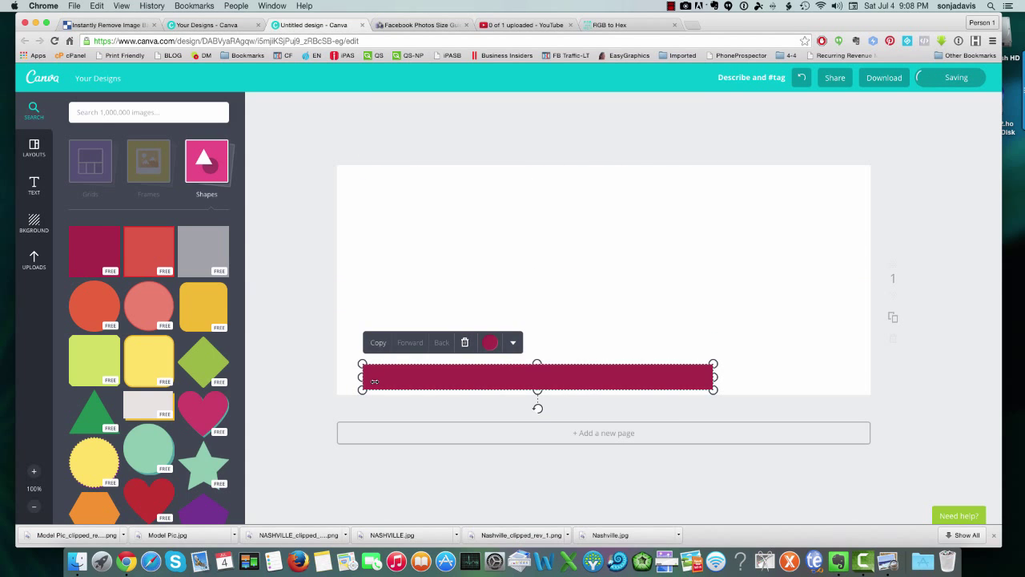
pyautogui.moveTo(362, 377); pyautogui.dragTo(333, 376)
pyautogui.moveTo(713, 376); pyautogui.dragTo(872, 372)
pyautogui.moveTo(687, 373); pyautogui.dragTo(576, 382)
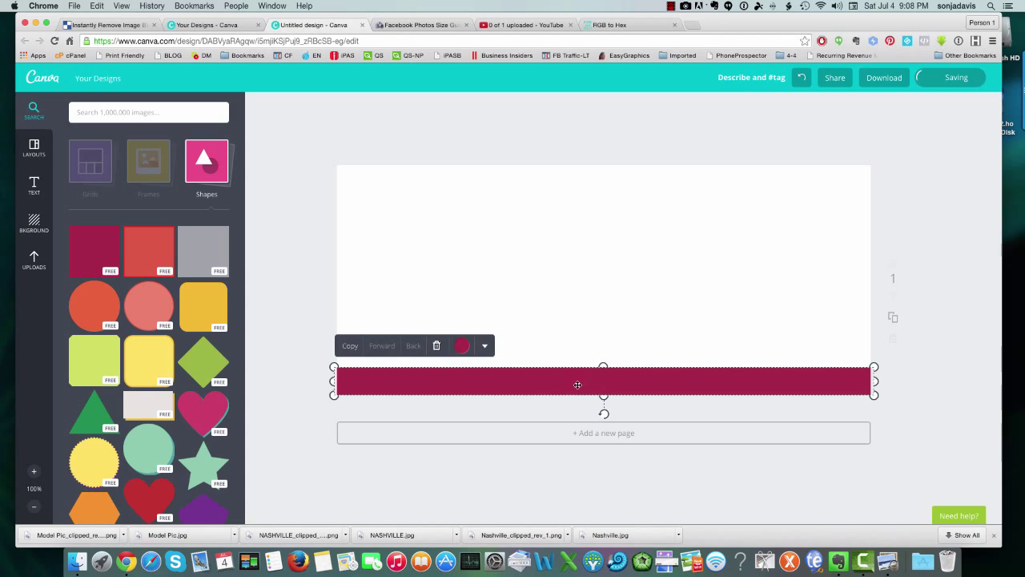
# Step: Compare the bar with the original banner and set its fill to the custom colour code 970306
pyautogui.click(462, 346)
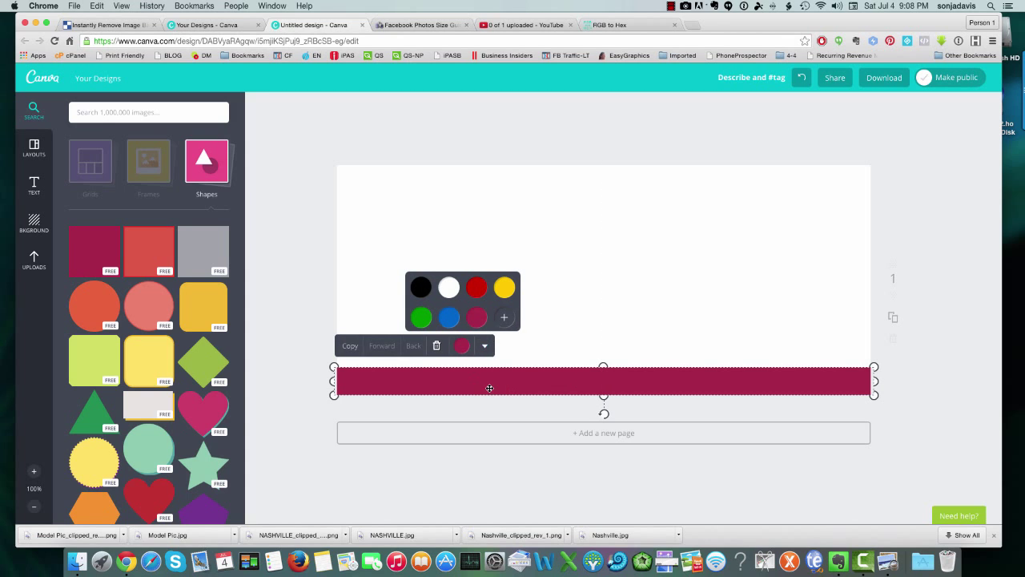
pyautogui.click(895, 559)
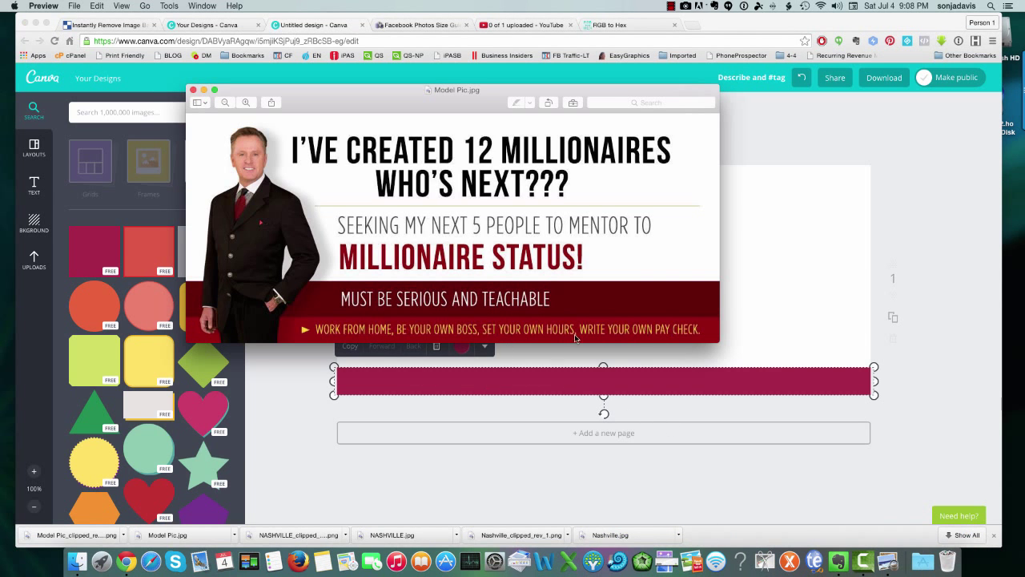
pyautogui.click(471, 356)
pyautogui.click(503, 317)
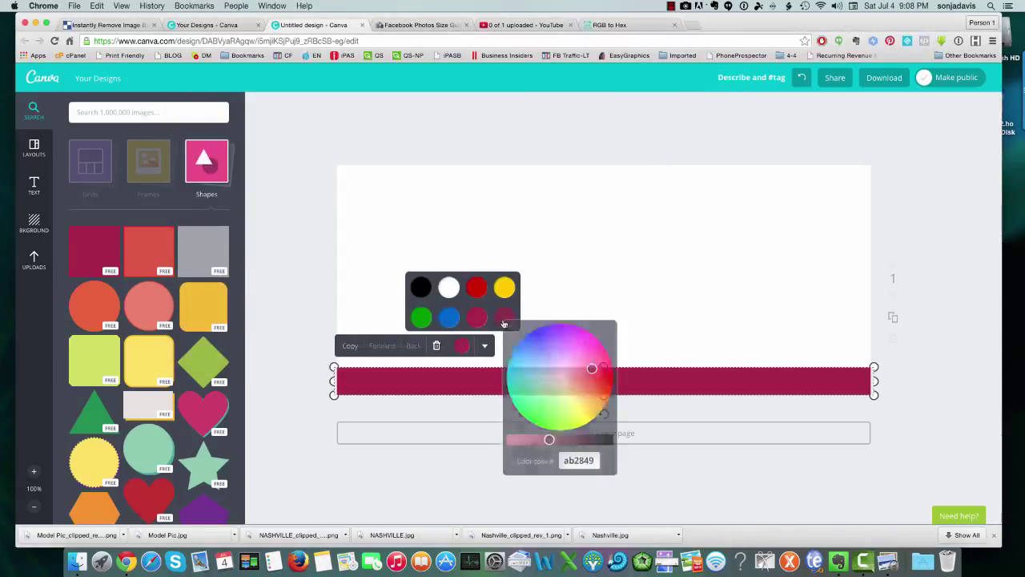
pyautogui.doubleClick(565, 460)
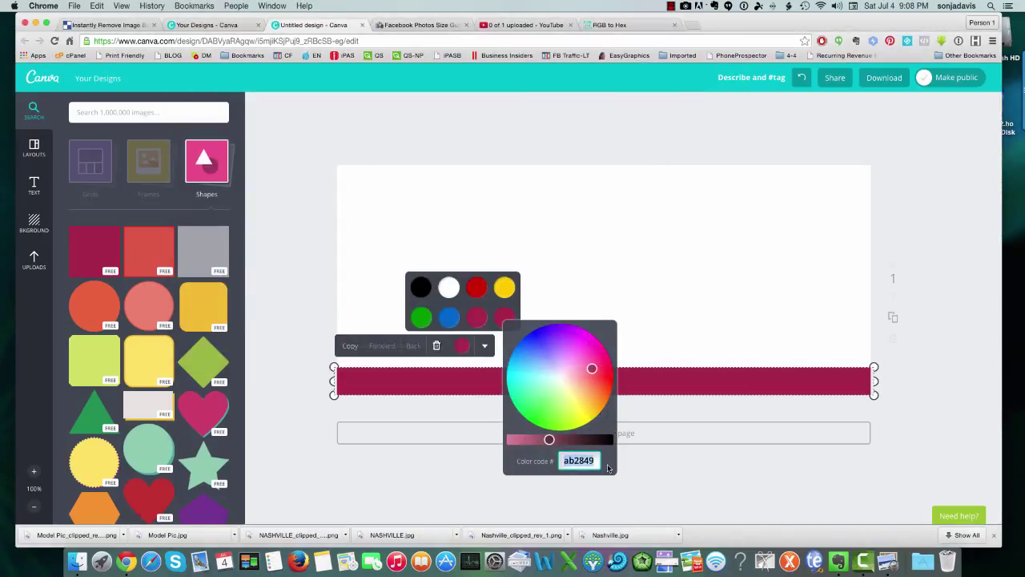
pyautogui.write('970306')
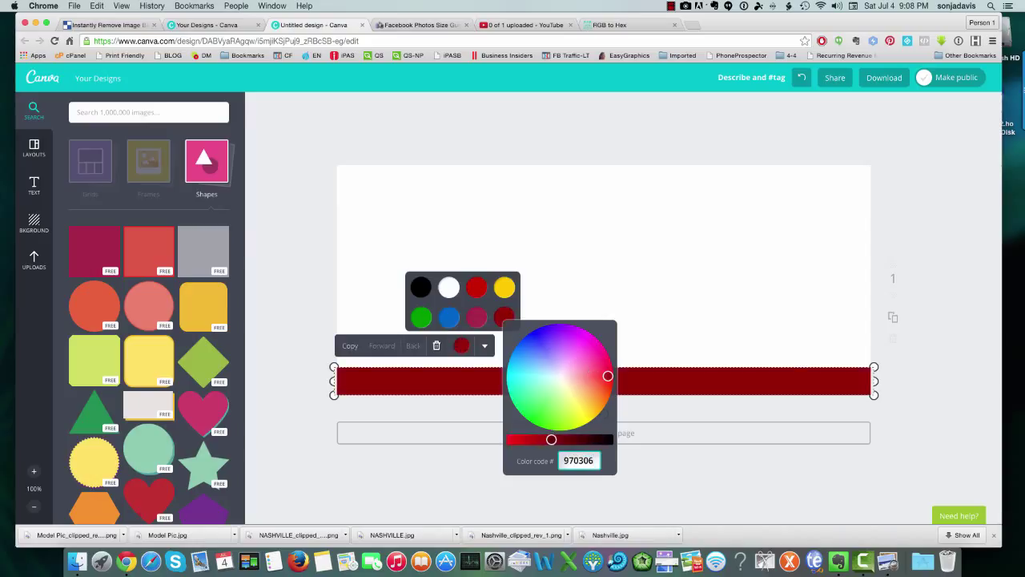
pyautogui.click(654, 348)
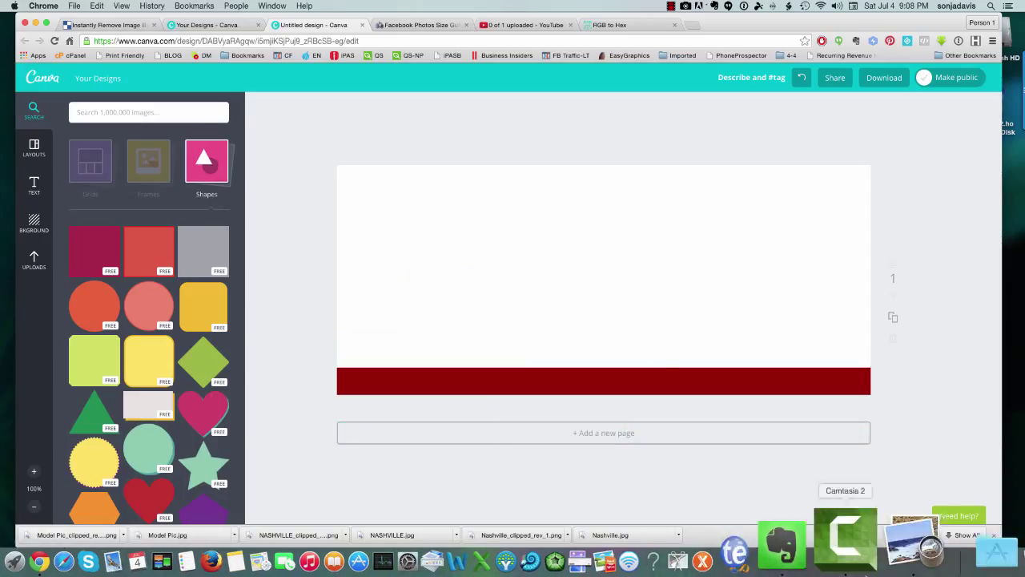
# Step: Check the banner in Model Pic.jpg in Preview and add a second crimson square shape to the Canva design
pyautogui.click(890, 543)
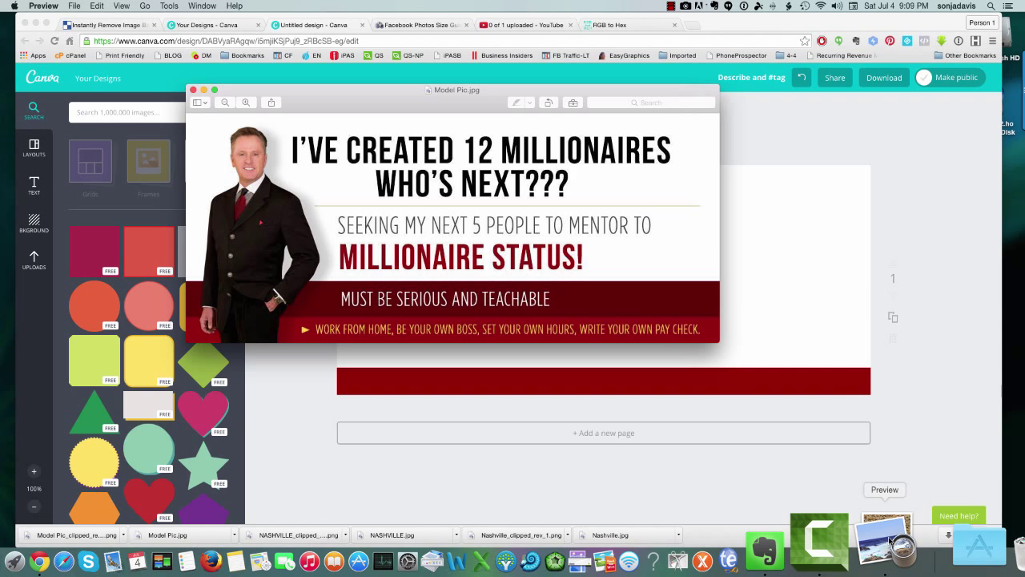
pyautogui.click(755, 354)
pyautogui.click(74, 268)
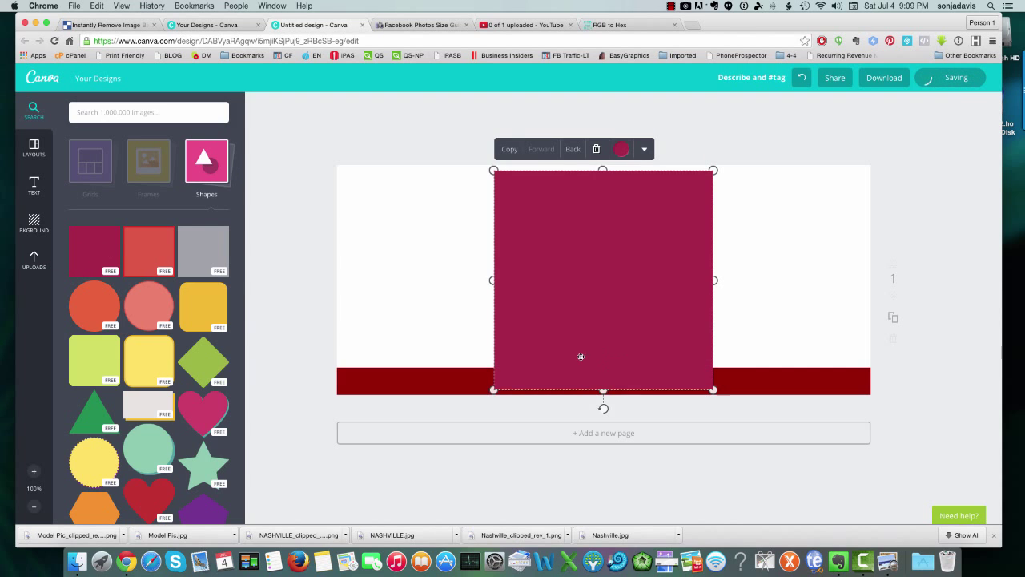
# Step: Reshape the second crimson square into a band spanning the canvas's full width and place it directly above the dark red bar
pyautogui.moveTo(491, 280); pyautogui.dragTo(321, 280)
pyautogui.moveTo(517, 390); pyautogui.dragTo(517, 350)
pyautogui.moveTo(713, 262); pyautogui.dragTo(893, 261)
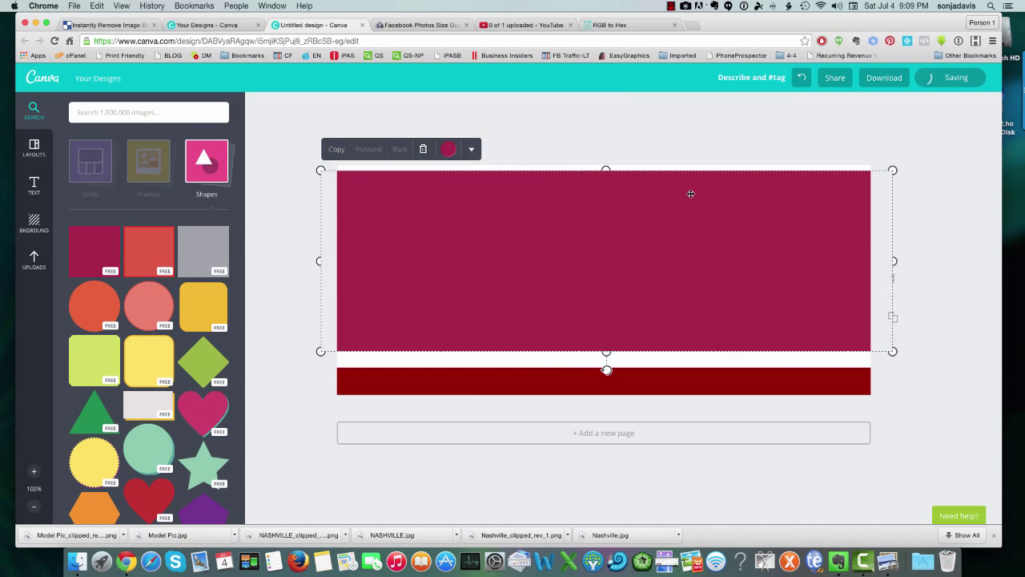
pyautogui.moveTo(606, 166); pyautogui.dragTo(577, 350)
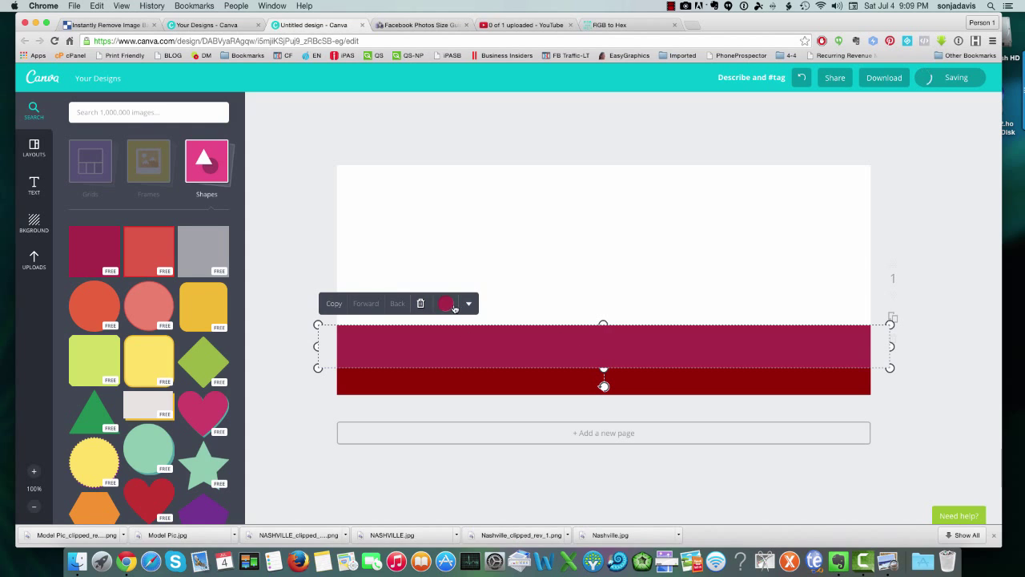
# Step: Set the upper band's fill to the custom colour code 620204
pyautogui.click(448, 305)
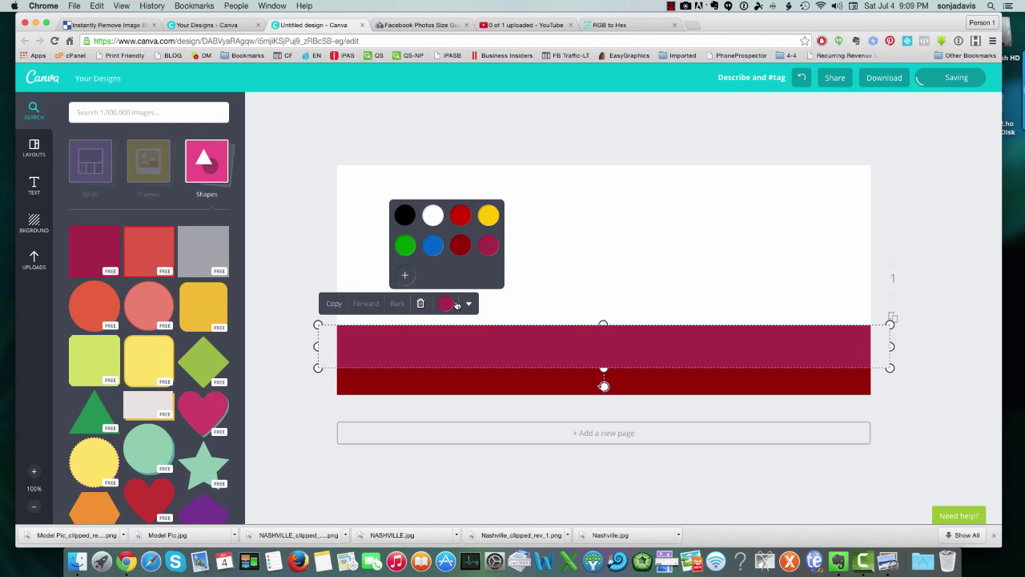
pyautogui.click(404, 275)
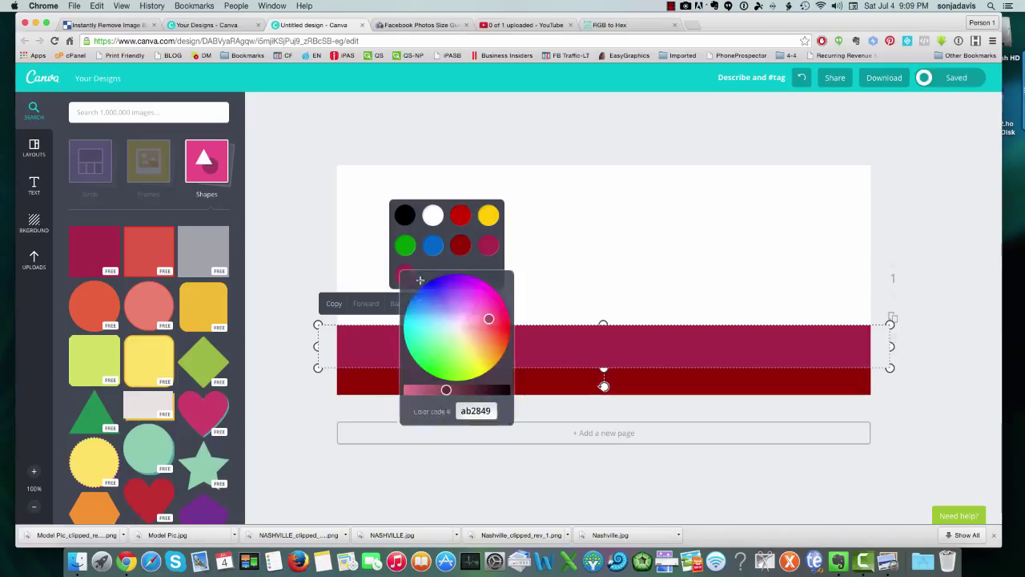
pyautogui.click(464, 411)
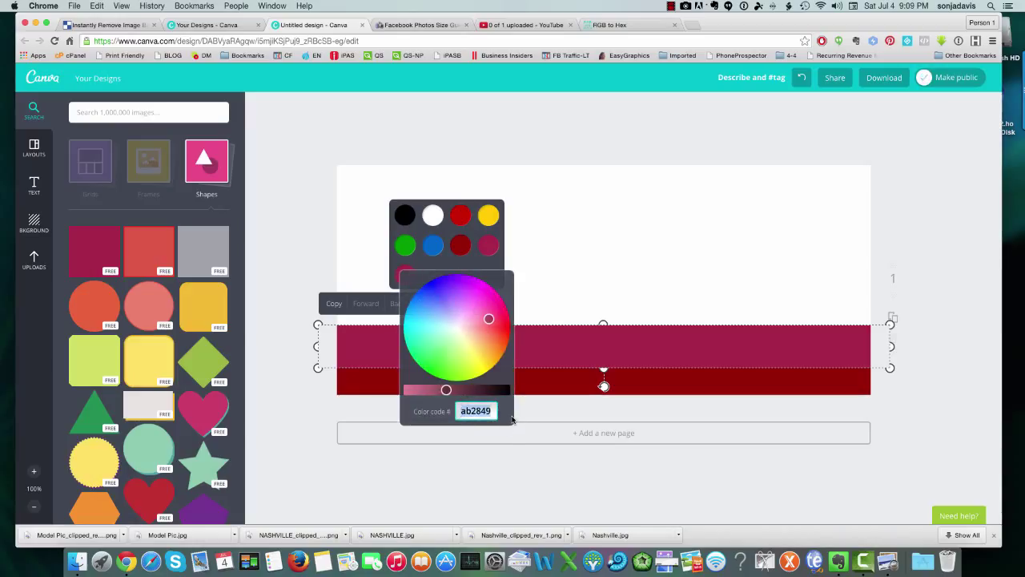
pyautogui.write('620')
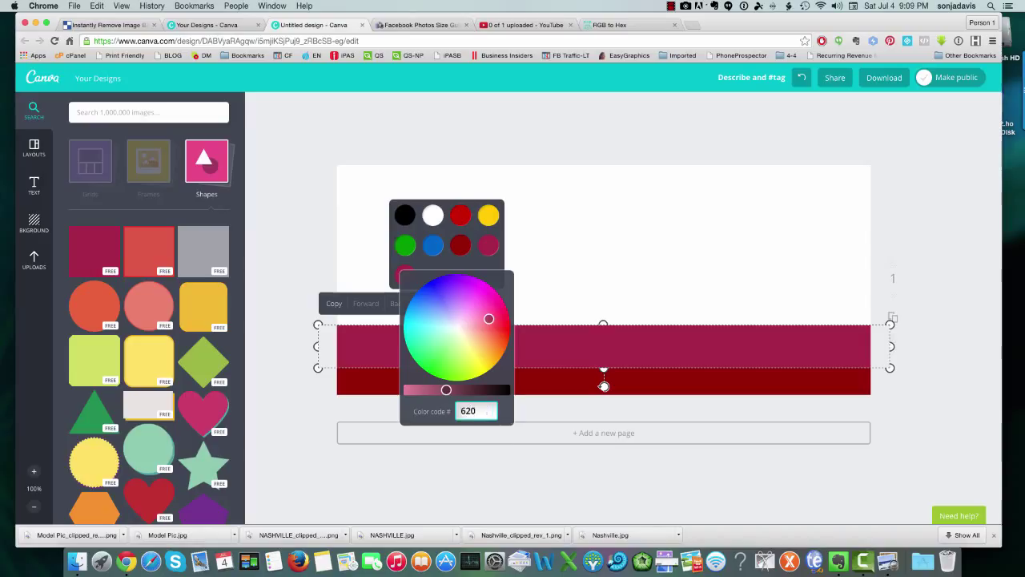
pyautogui.write('204')
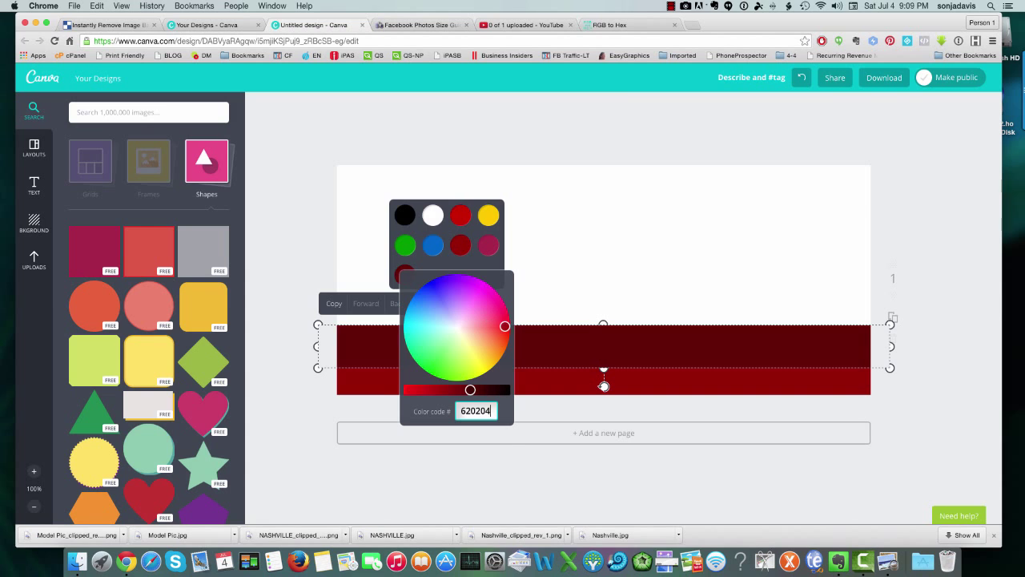
pyautogui.click(606, 304)
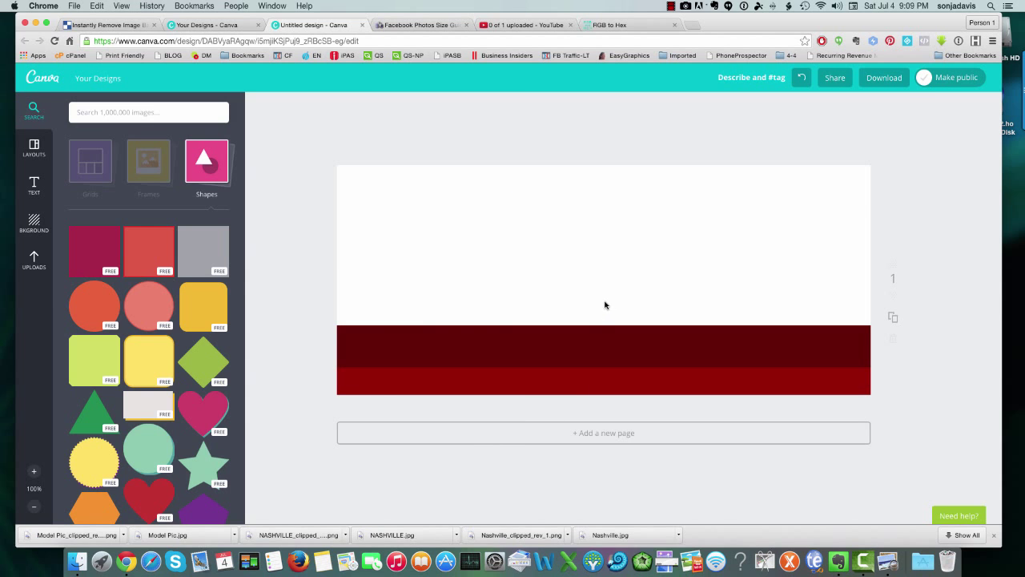
# Step: Compare the two bars with Model Pic.jpg in Preview and lower the upper band's top edge to match the original banner
pyautogui.click(887, 561)
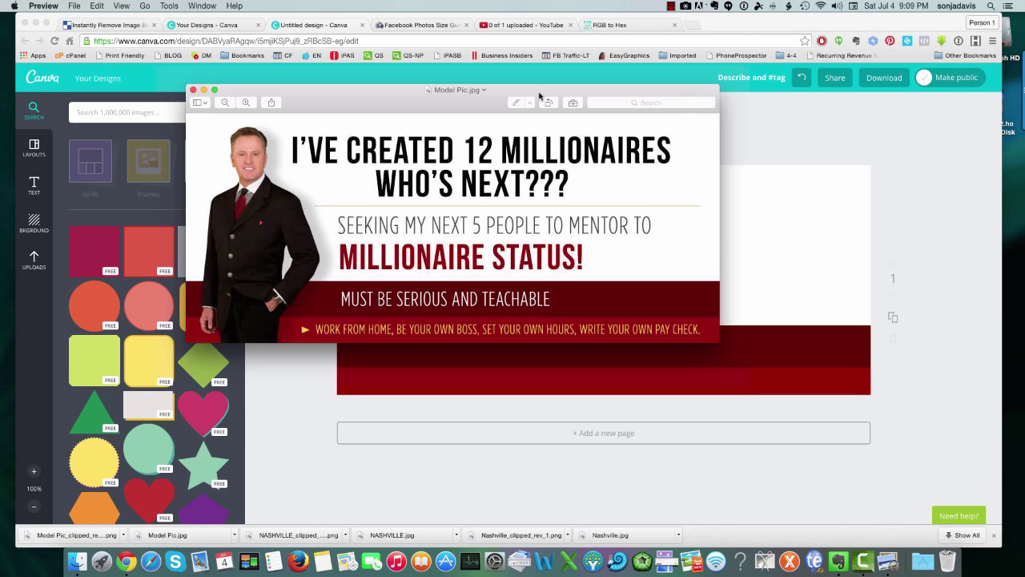
pyautogui.moveTo(542, 98); pyautogui.dragTo(505, 145)
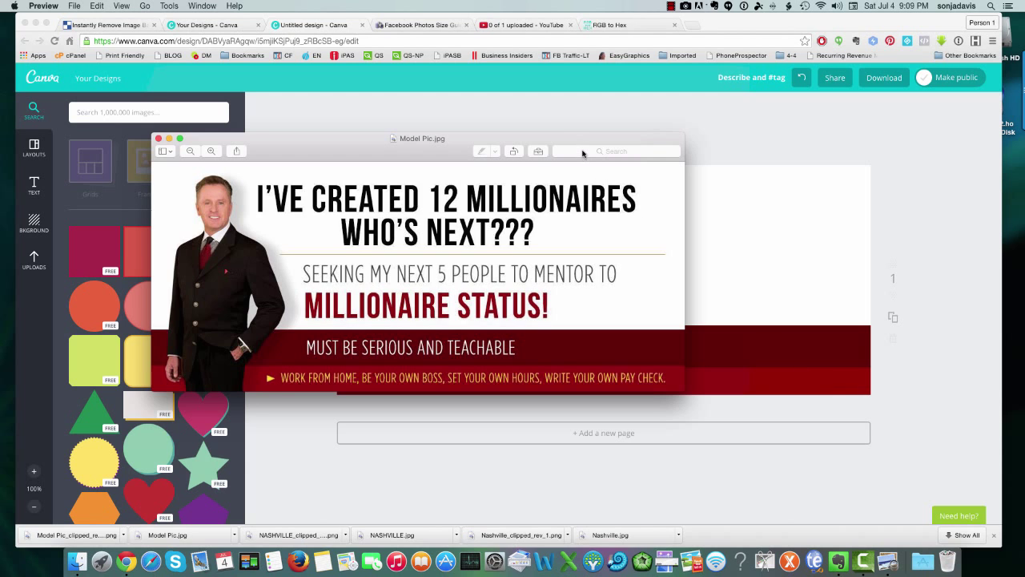
pyautogui.moveTo(441, 148); pyautogui.dragTo(437, 151)
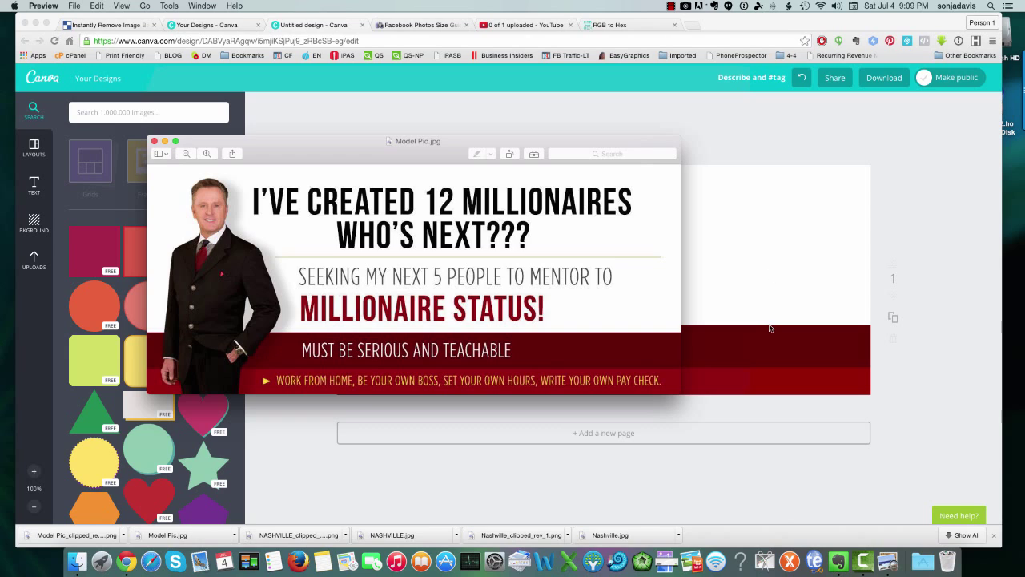
pyautogui.click(707, 387)
pyautogui.click(628, 333)
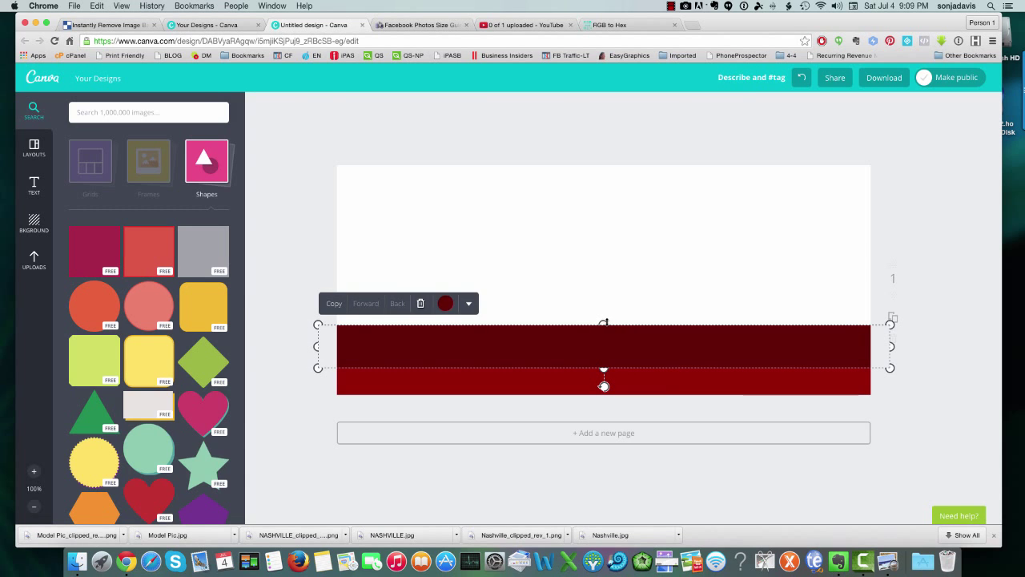
pyautogui.moveTo(603, 325); pyautogui.dragTo(603, 328)
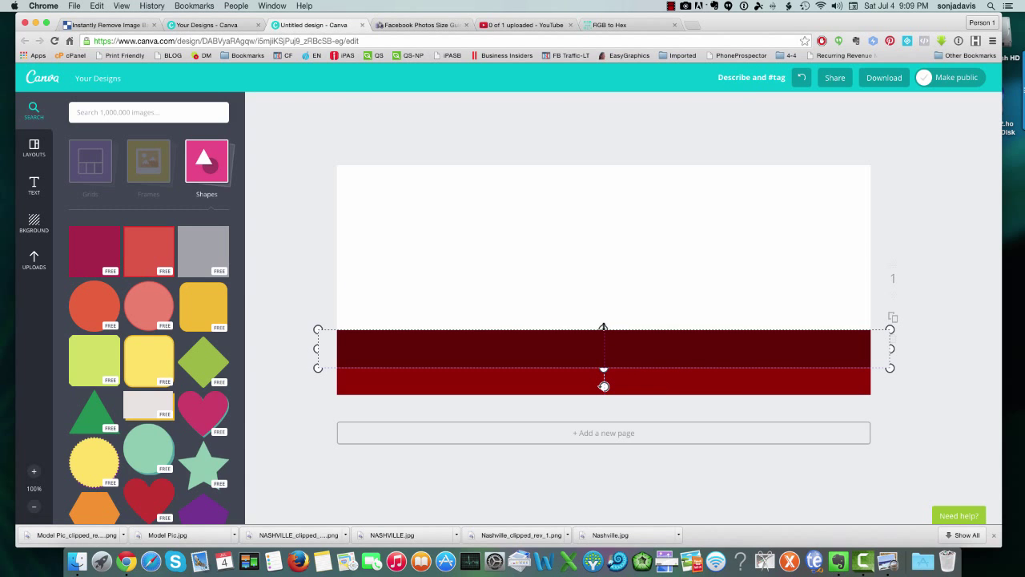
pyautogui.click(895, 556)
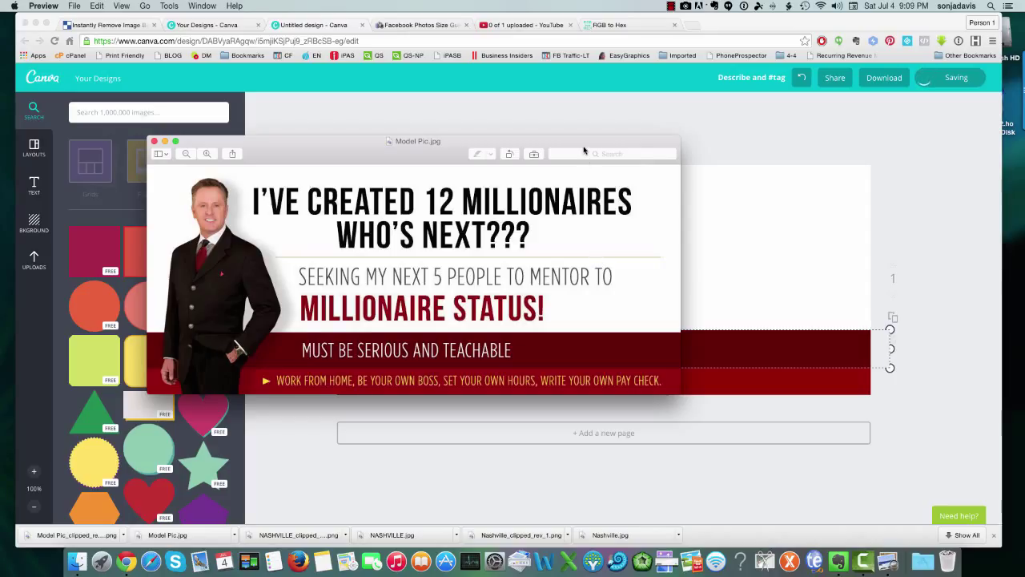
pyautogui.click(808, 344)
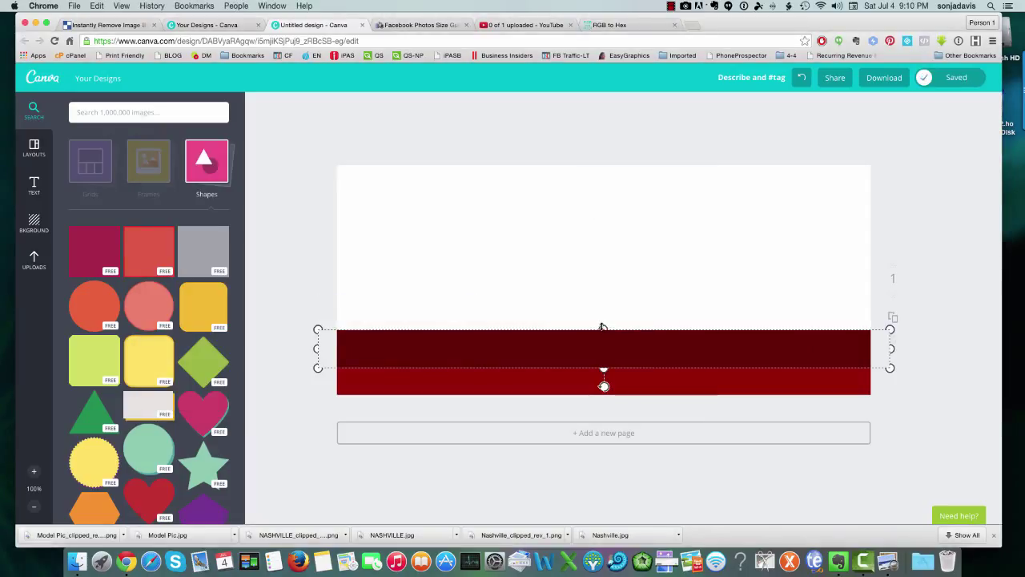
pyautogui.moveTo(602, 327); pyautogui.dragTo(602, 332)
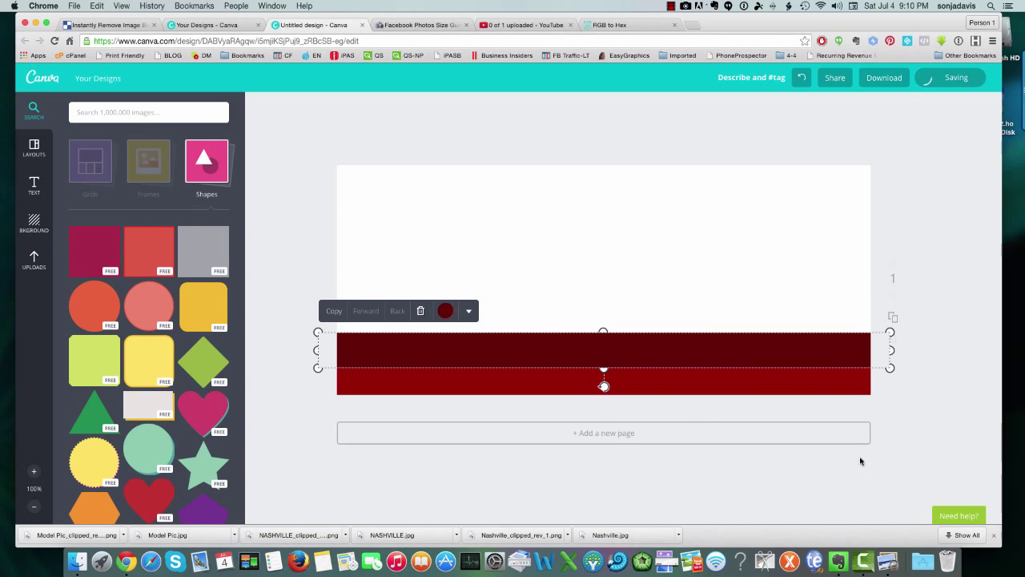
pyautogui.click(887, 561)
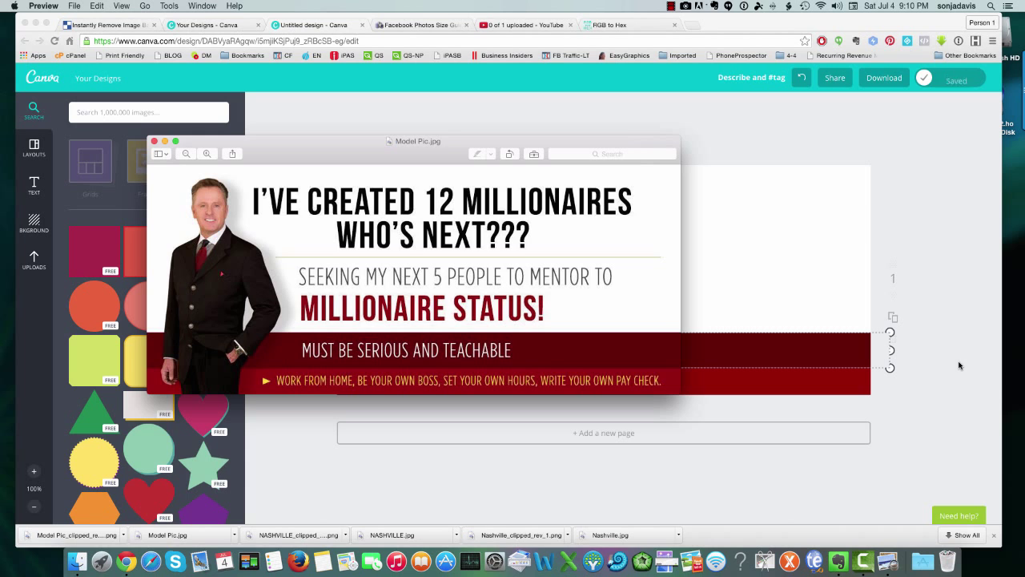
pyautogui.moveTo(373, 155); pyautogui.dragTo(459, 229)
pyautogui.click(338, 147)
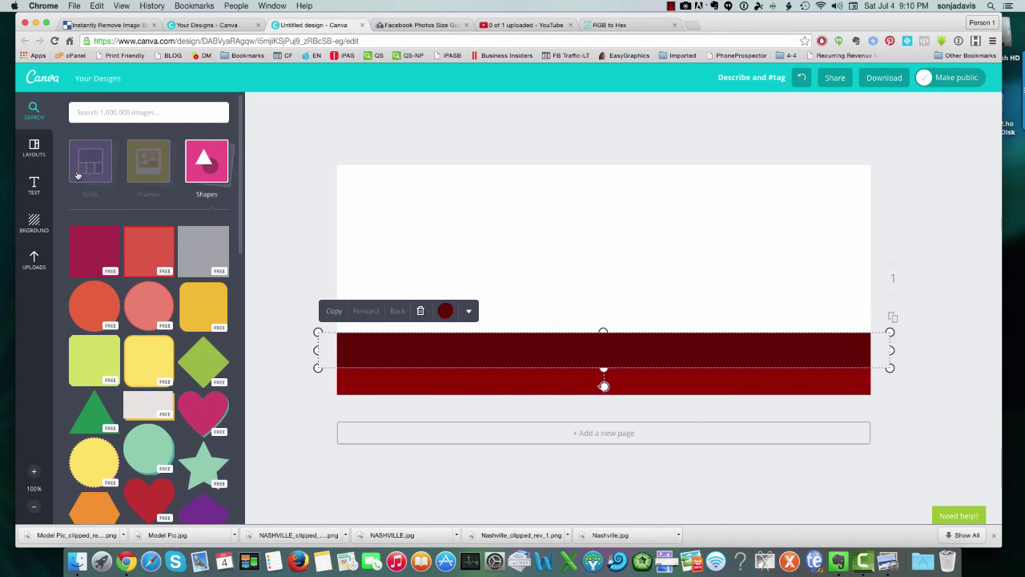
# Step: Place the uploaded man cut-out on the canvas's left side and enlarge it to full canvas height, comparing its size with Model Pic.jpg
pyautogui.click(33, 258)
pyautogui.moveTo(92, 304); pyautogui.dragTo(427, 301)
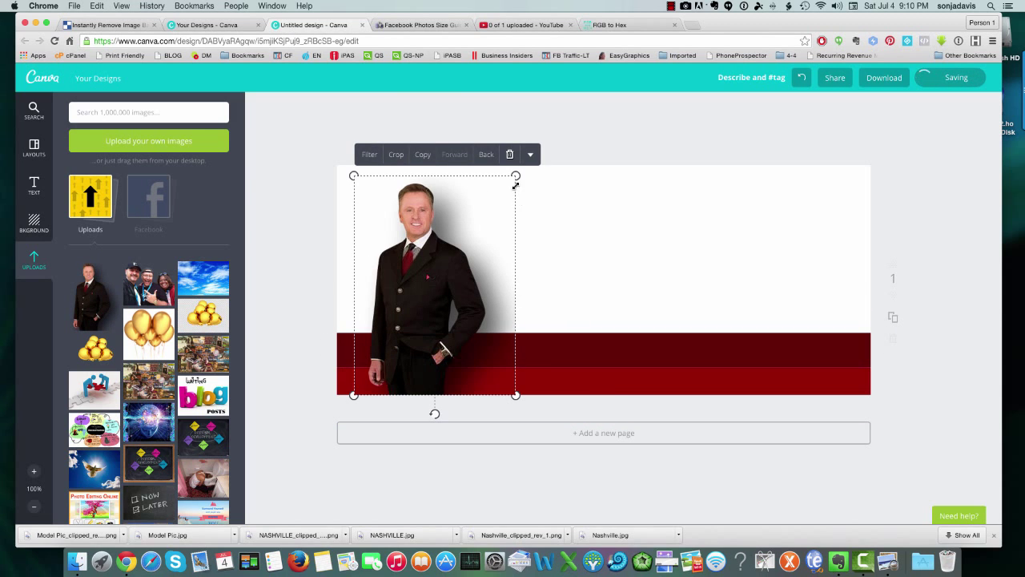
pyautogui.click(891, 557)
pyautogui.moveTo(416, 230); pyautogui.dragTo(714, 156)
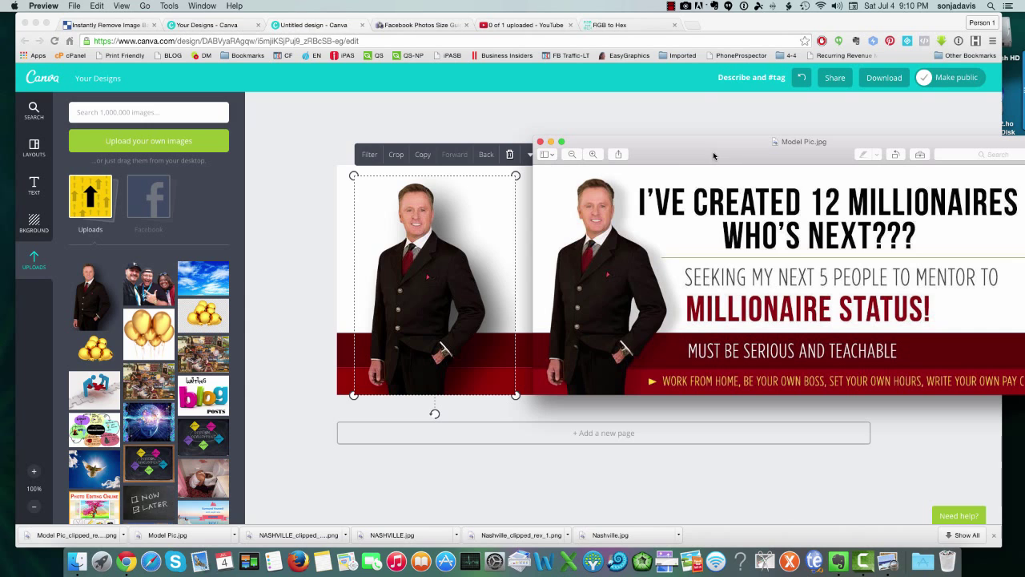
pyautogui.click(424, 307)
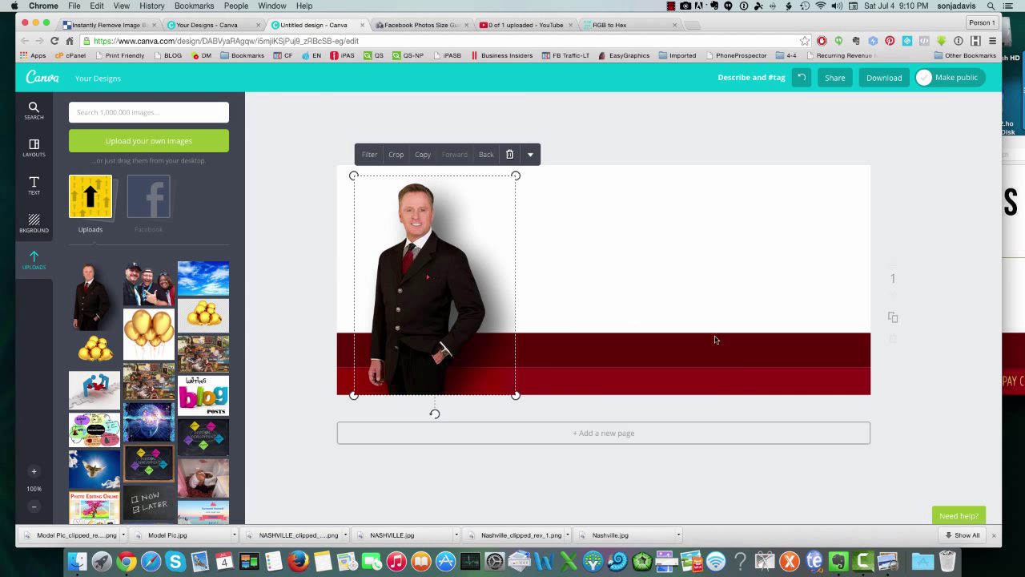
pyautogui.click(887, 561)
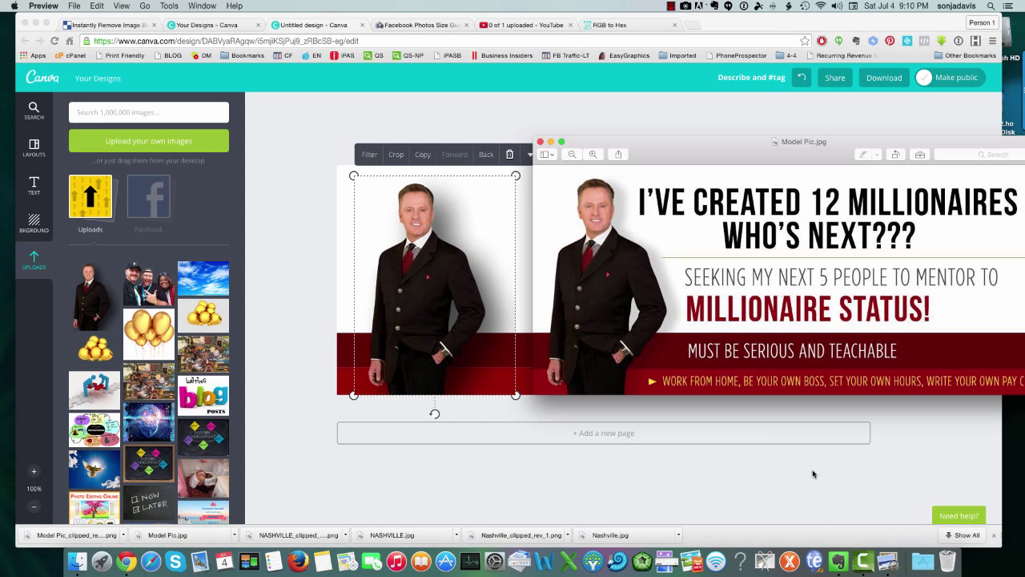
pyautogui.click(516, 178)
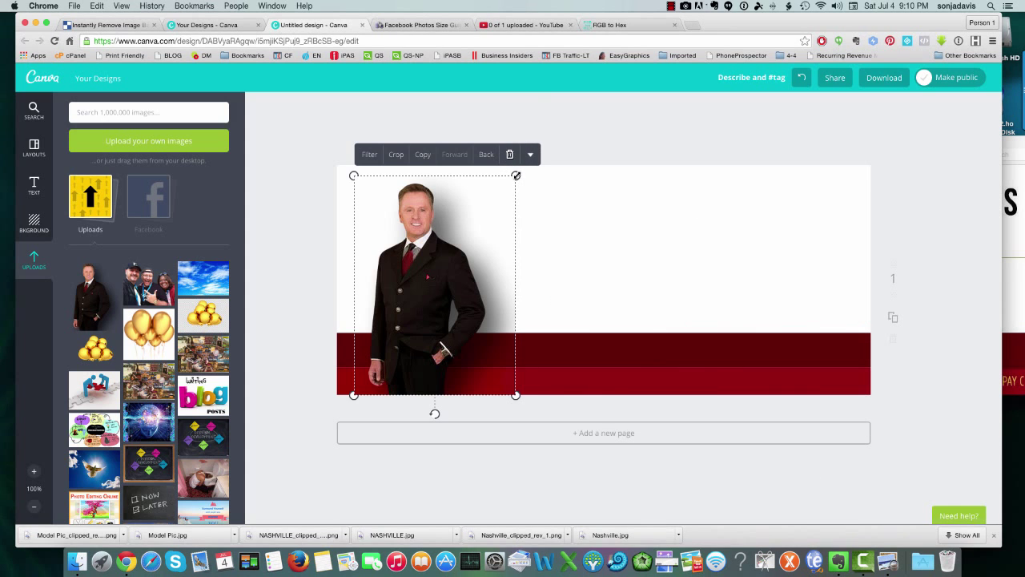
pyautogui.moveTo(516, 176); pyautogui.dragTo(523, 164)
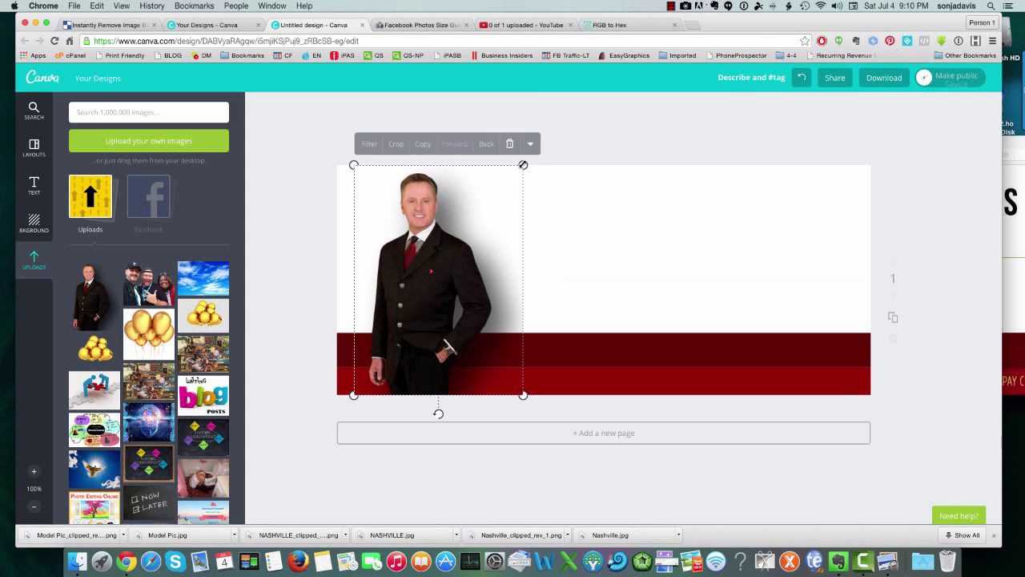
pyautogui.click(887, 560)
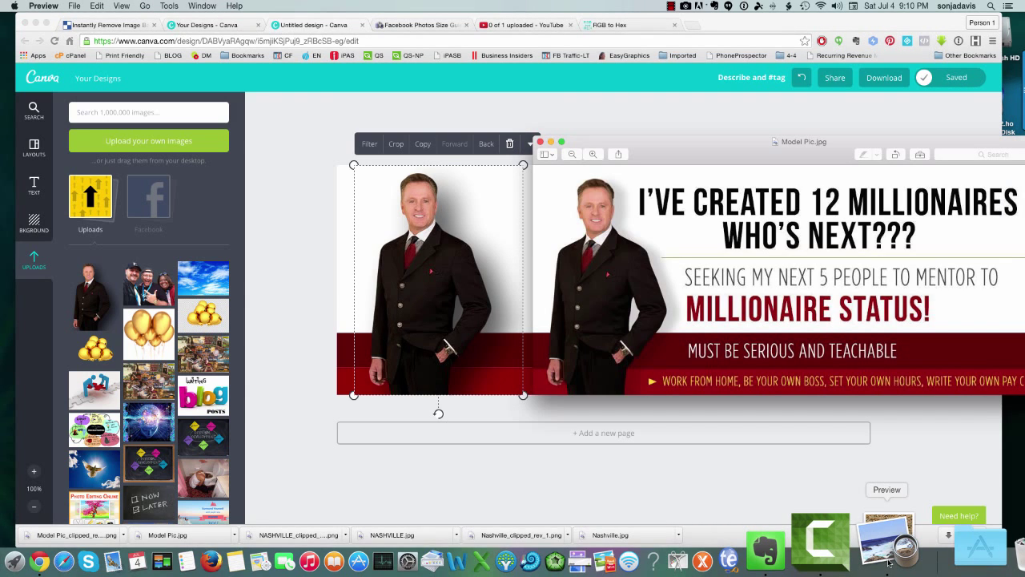
pyautogui.click(479, 434)
pyautogui.click(618, 302)
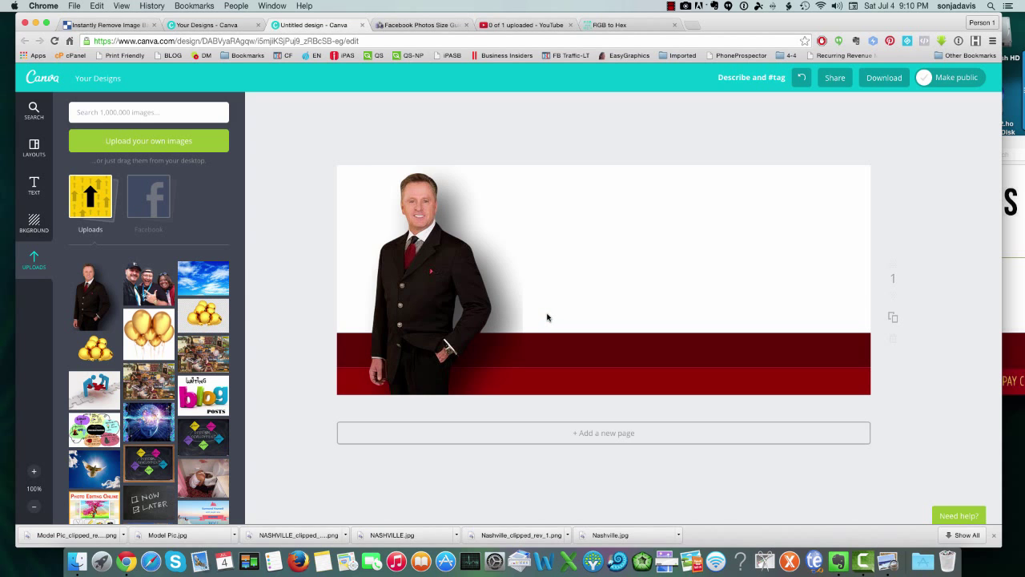
# Step: Compare the man cut-out with Model Pic.jpg in Preview and crop its right edge to trim the surrounding shadow
pyautogui.click(889, 551)
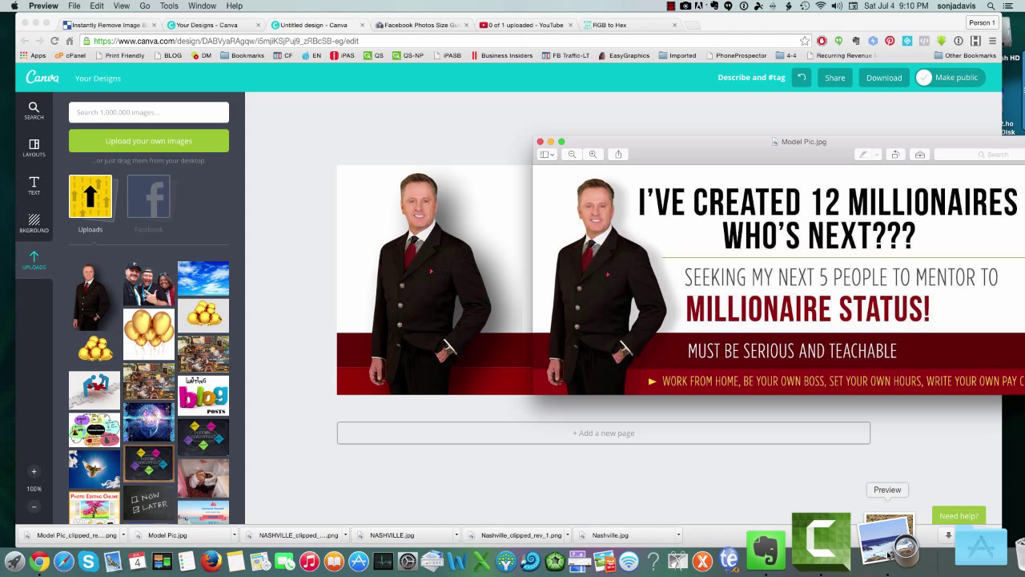
pyautogui.click(522, 343)
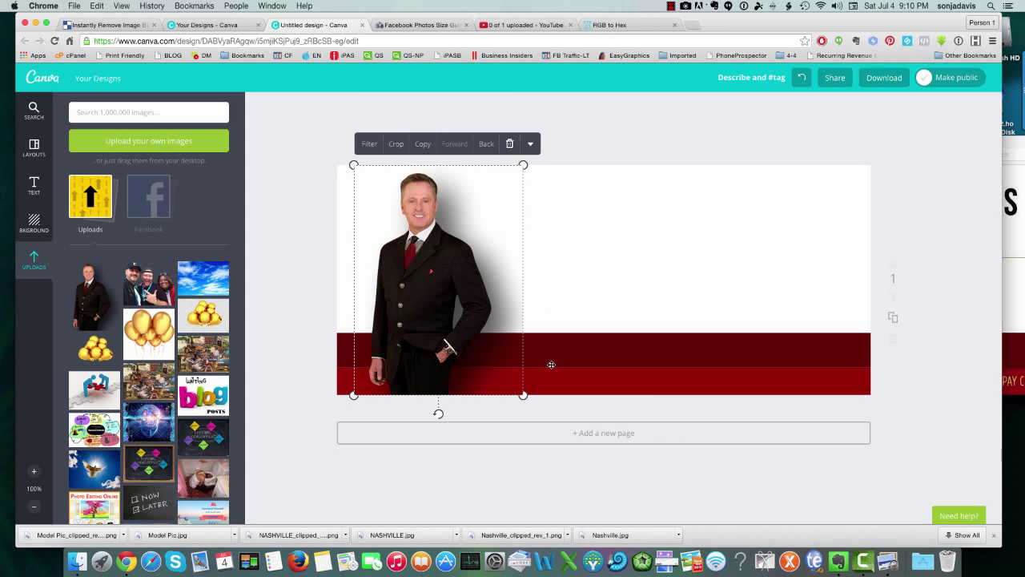
pyautogui.click(396, 143)
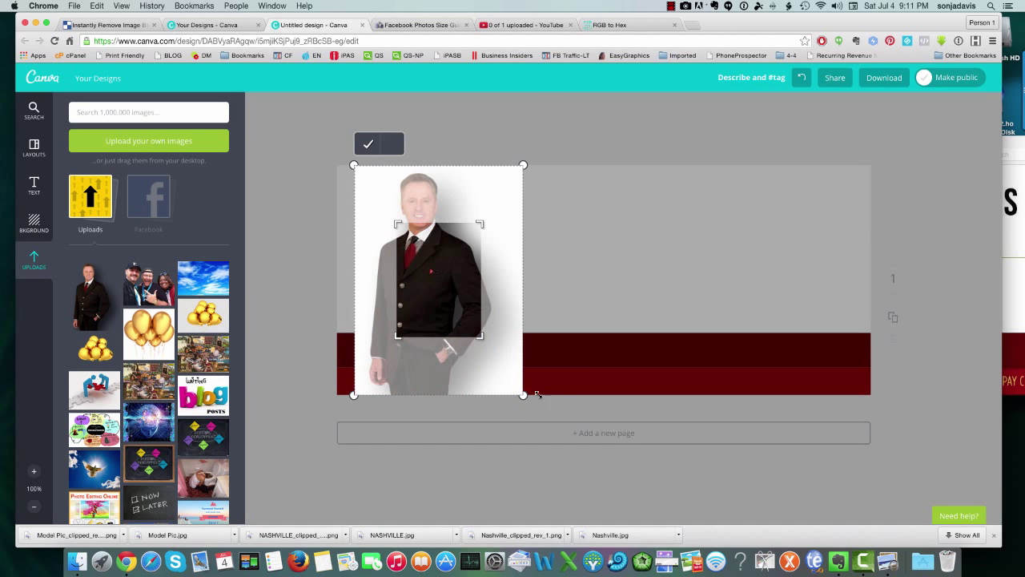
pyautogui.moveTo(479, 336); pyautogui.dragTo(512, 392)
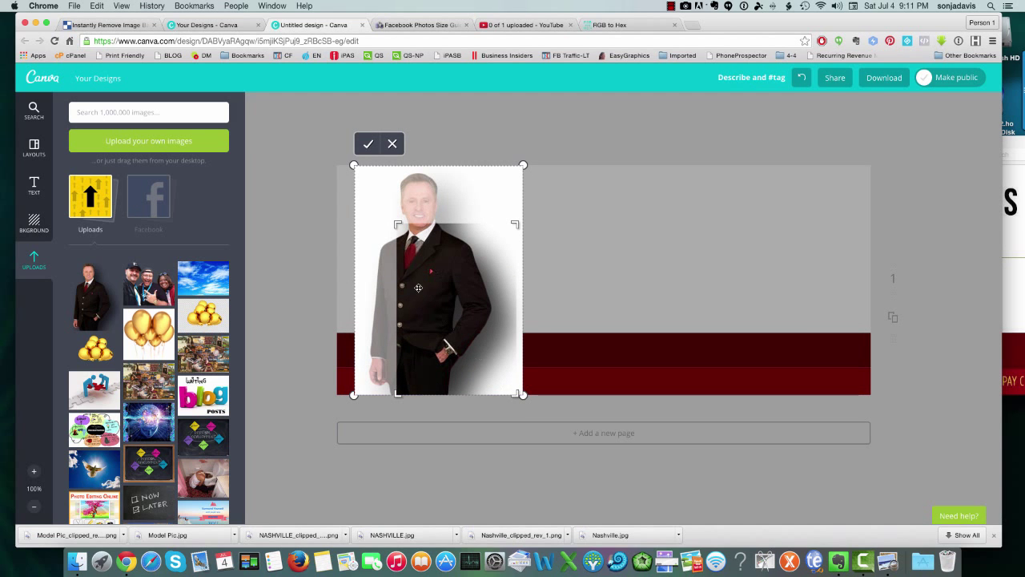
pyautogui.moveTo(398, 225); pyautogui.dragTo(356, 222)
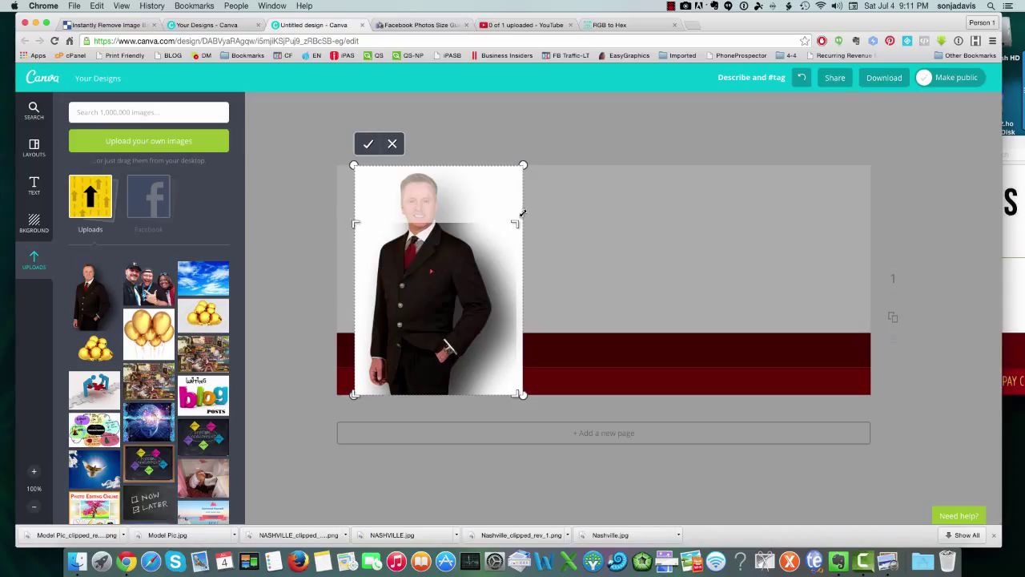
pyautogui.moveTo(516, 224); pyautogui.dragTo(509, 224)
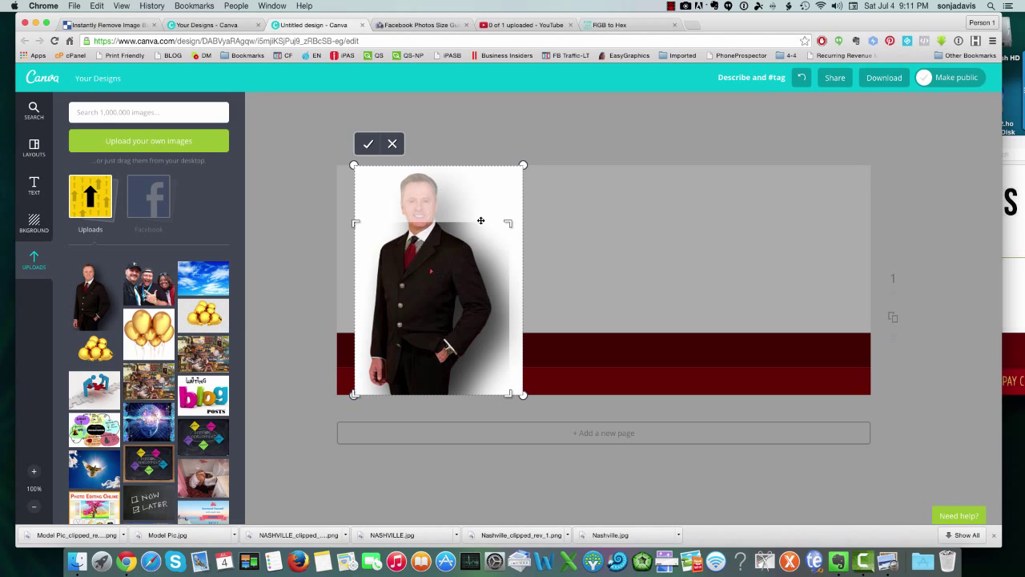
pyautogui.moveTo(508, 224); pyautogui.dragTo(497, 166)
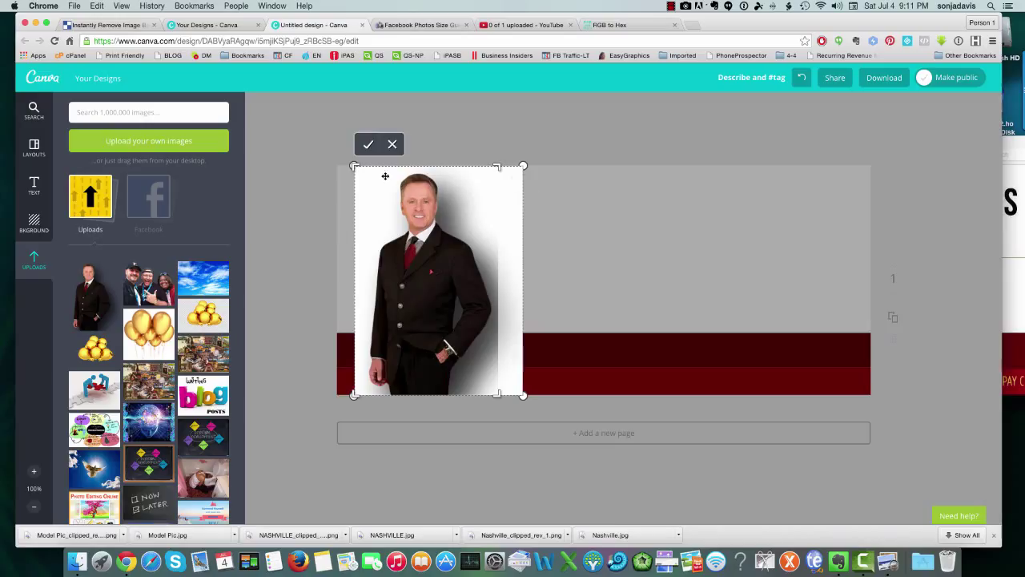
pyautogui.click(368, 148)
pyautogui.click(662, 347)
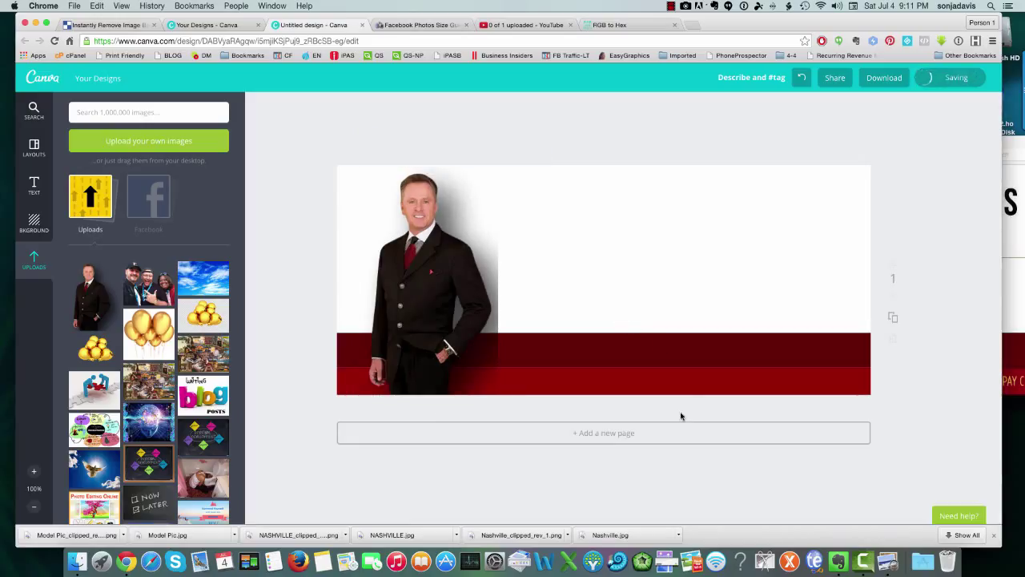
# Step: Switch to Clipping Magic and reduce the man's drop shadow opacity to 57%, keeping the default blur radius of 25 px
pyautogui.click(107, 25)
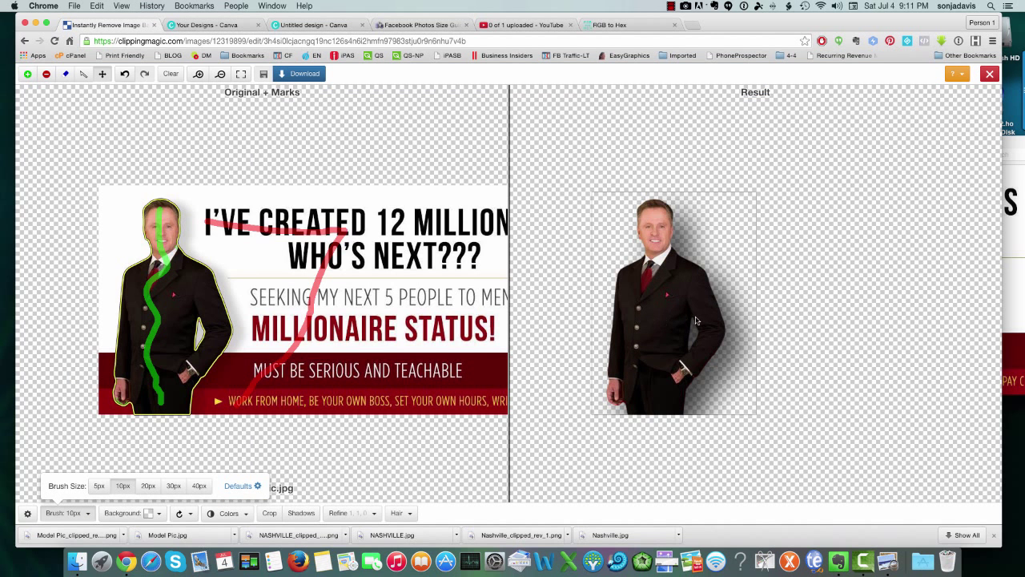
pyautogui.click(301, 513)
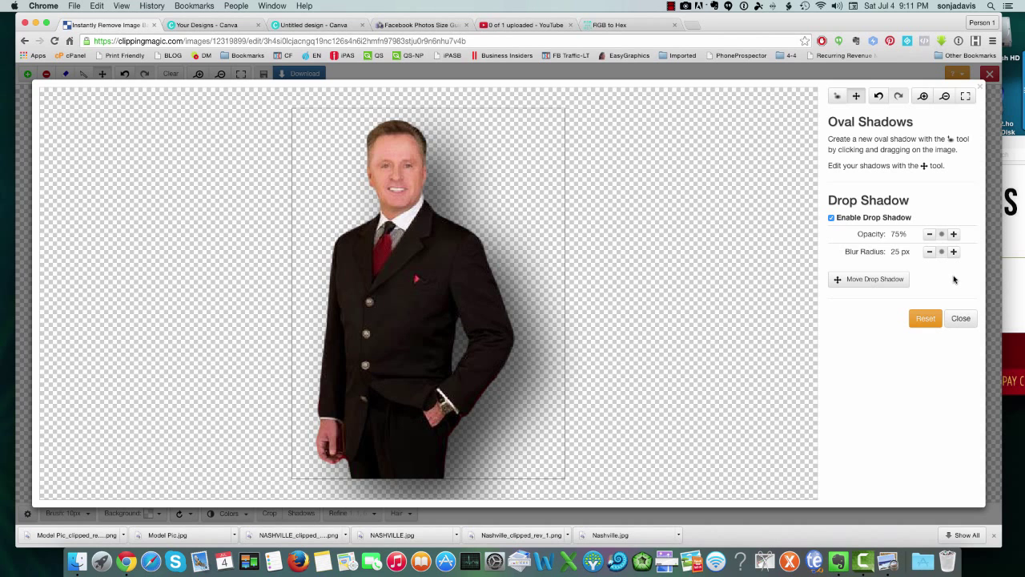
pyautogui.click(831, 217)
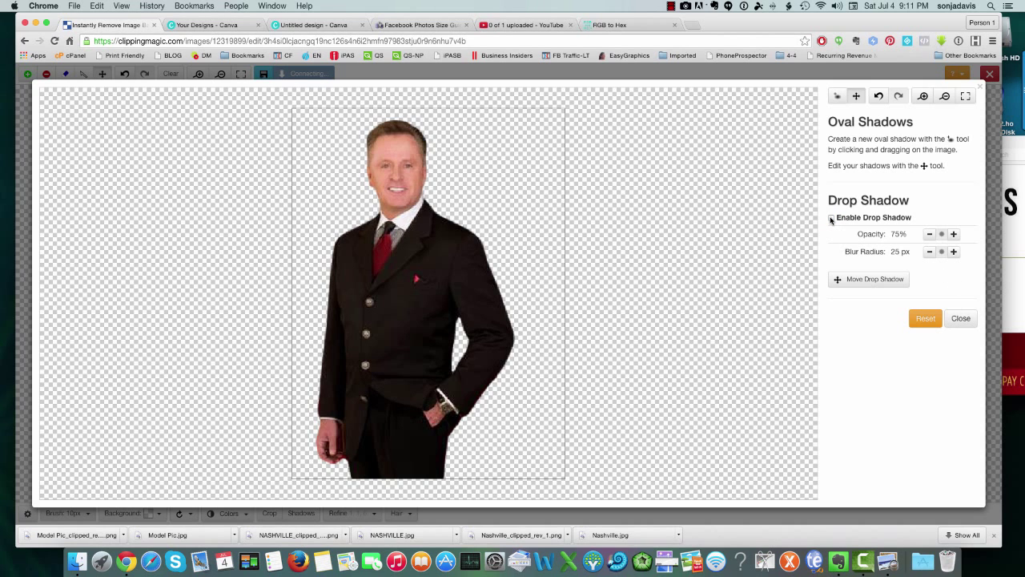
pyautogui.click(831, 217)
pyautogui.click(929, 234)
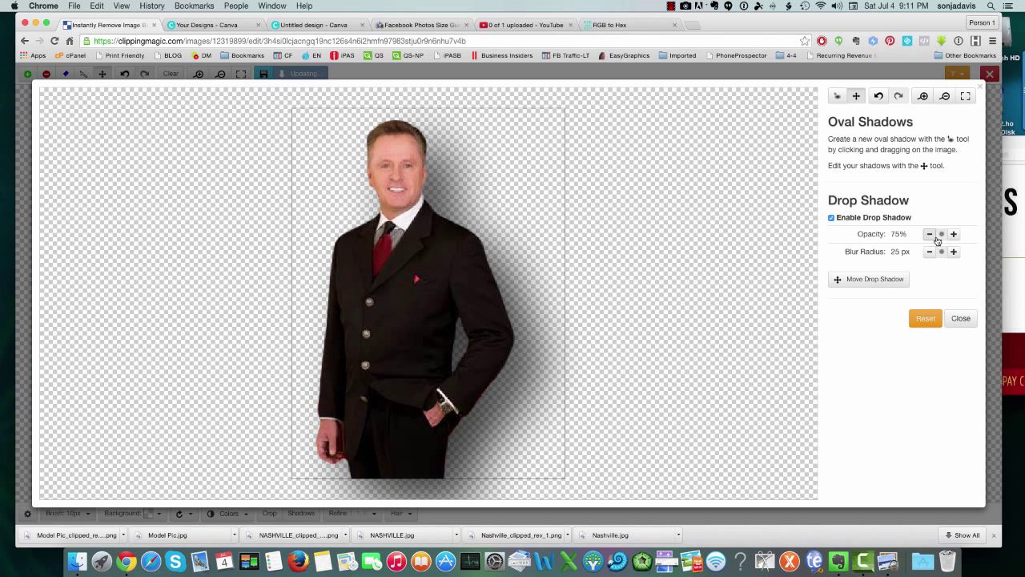
pyautogui.click(929, 234)
pyautogui.click(929, 234)
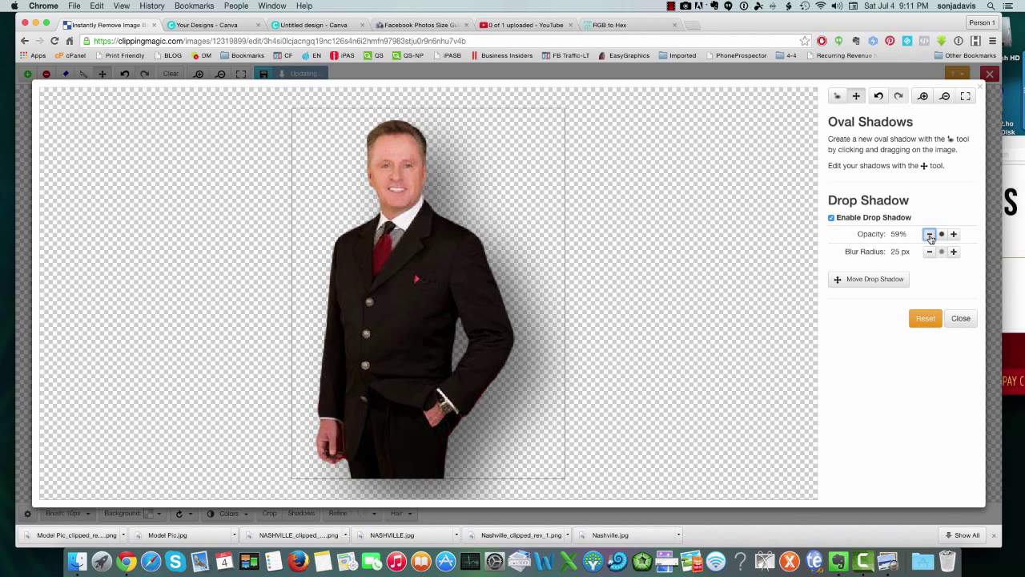
pyautogui.click(929, 252)
pyautogui.click(929, 252)
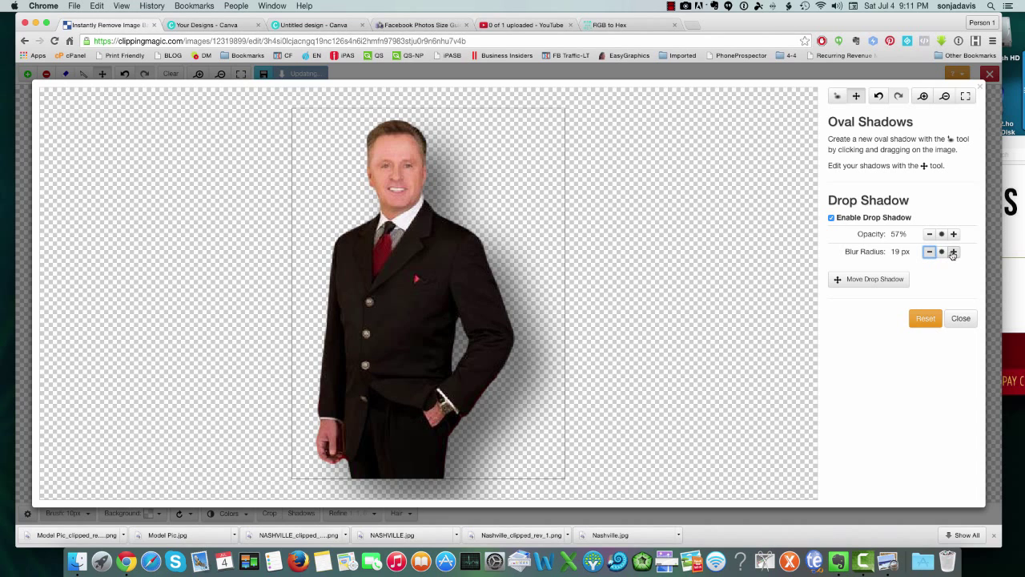
pyautogui.click(942, 253)
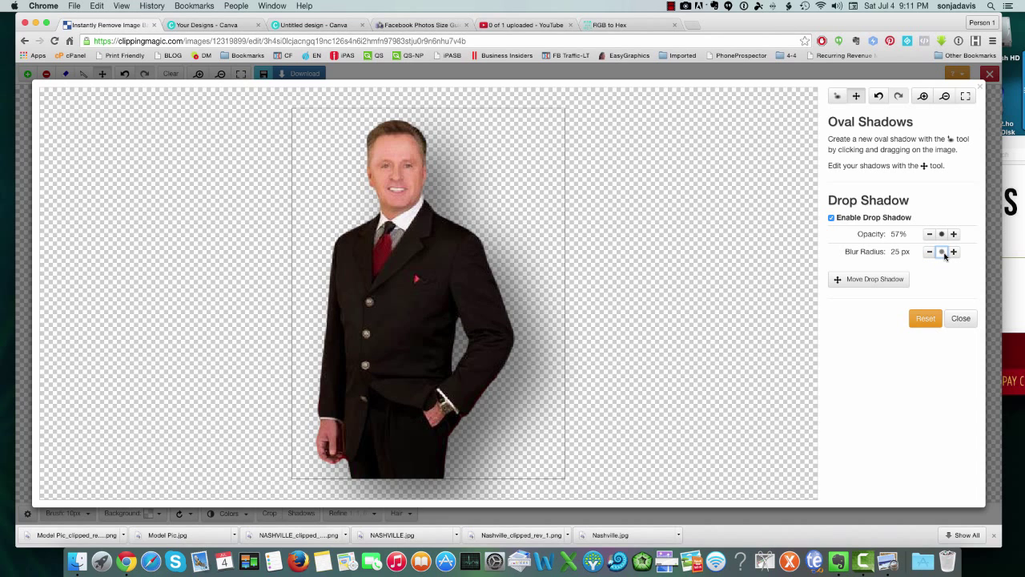
# Step: Compare the shadow with Model Pic.jpg in Preview and lower the drop shadow's opacity further to about 47%
pyautogui.click(887, 561)
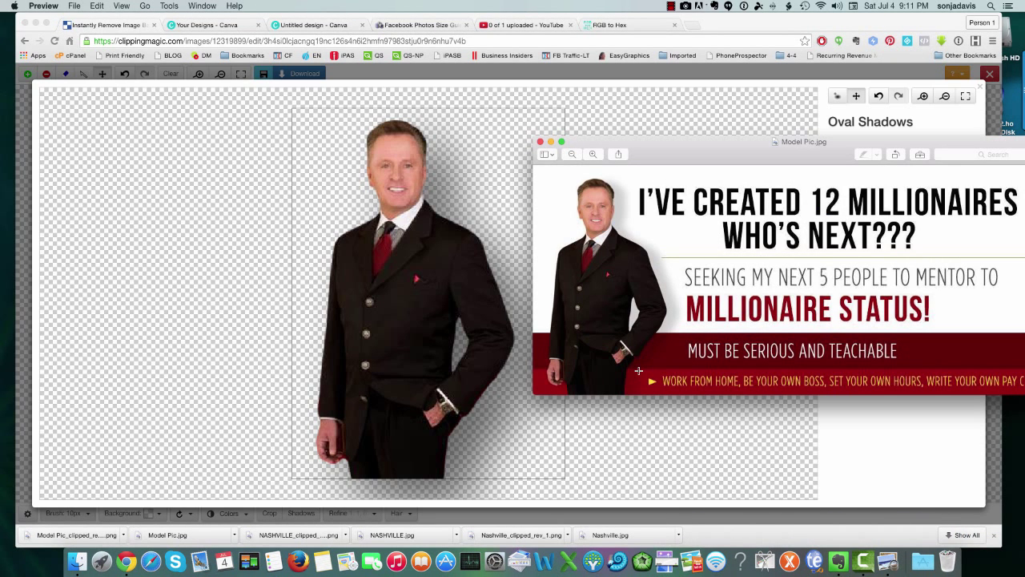
pyautogui.moveTo(665, 167); pyautogui.dragTo(760, 204)
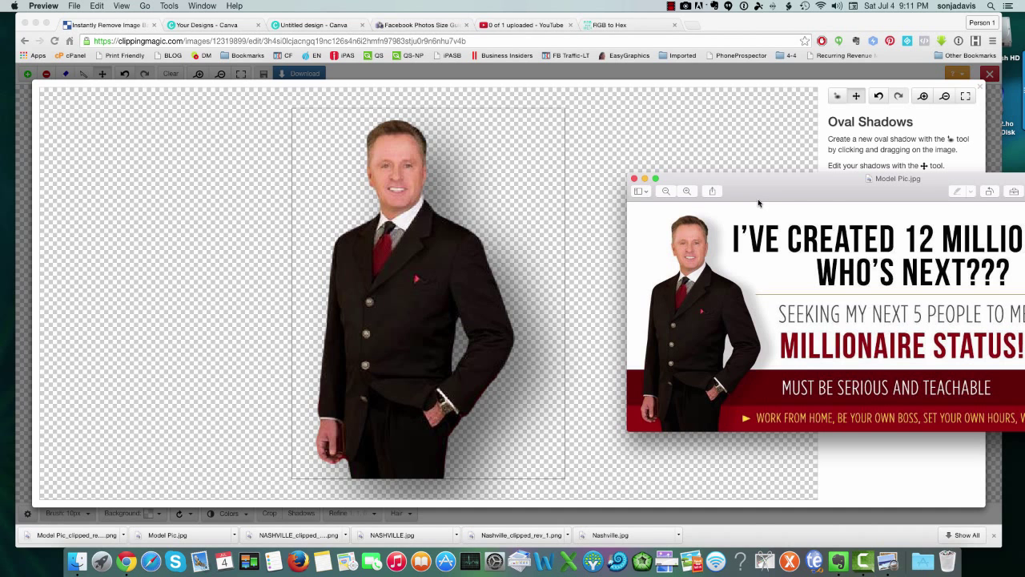
pyautogui.moveTo(759, 203); pyautogui.dragTo(646, 335)
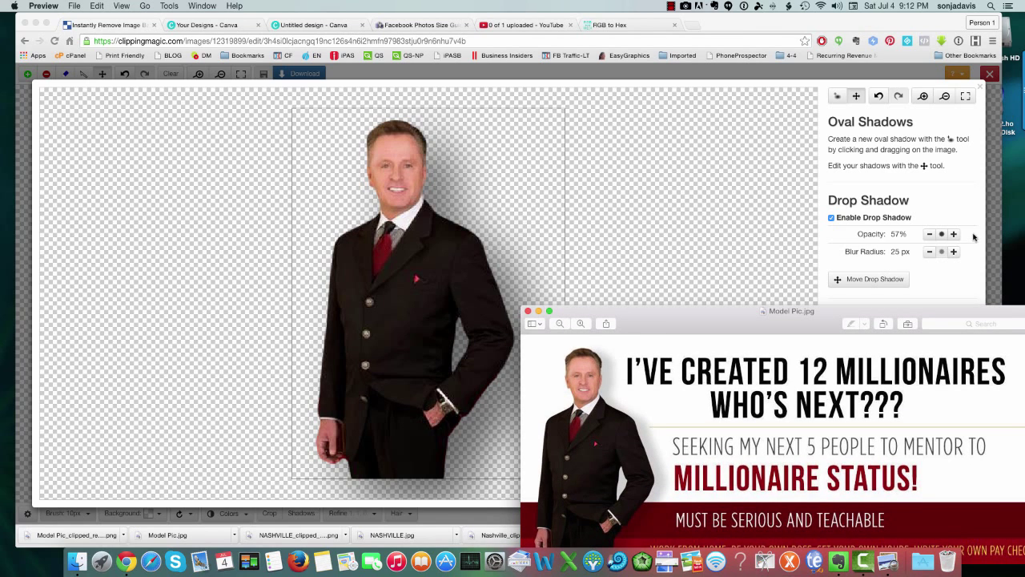
pyautogui.click(929, 237)
pyautogui.click(929, 237)
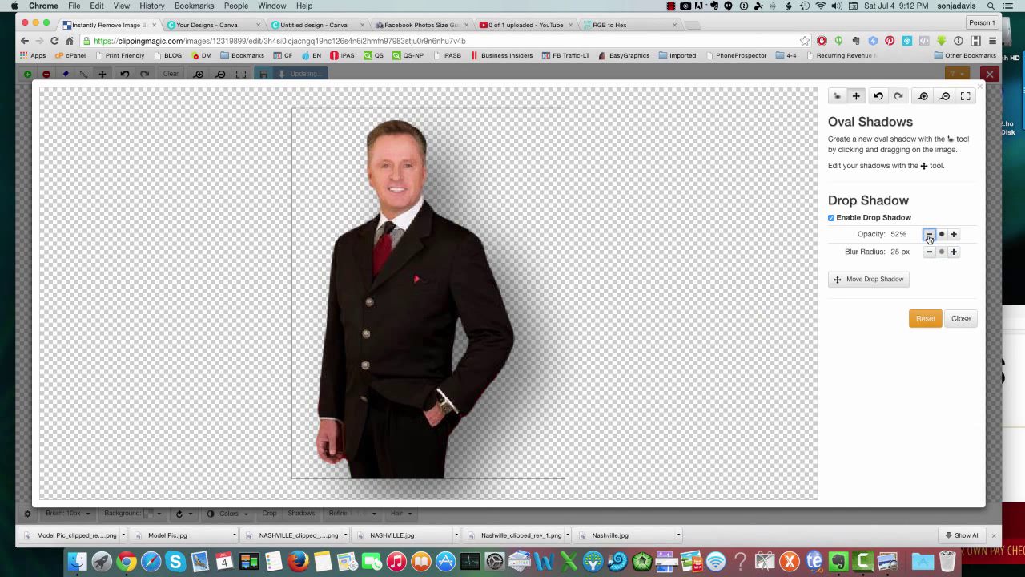
pyautogui.click(929, 237)
pyautogui.click(929, 238)
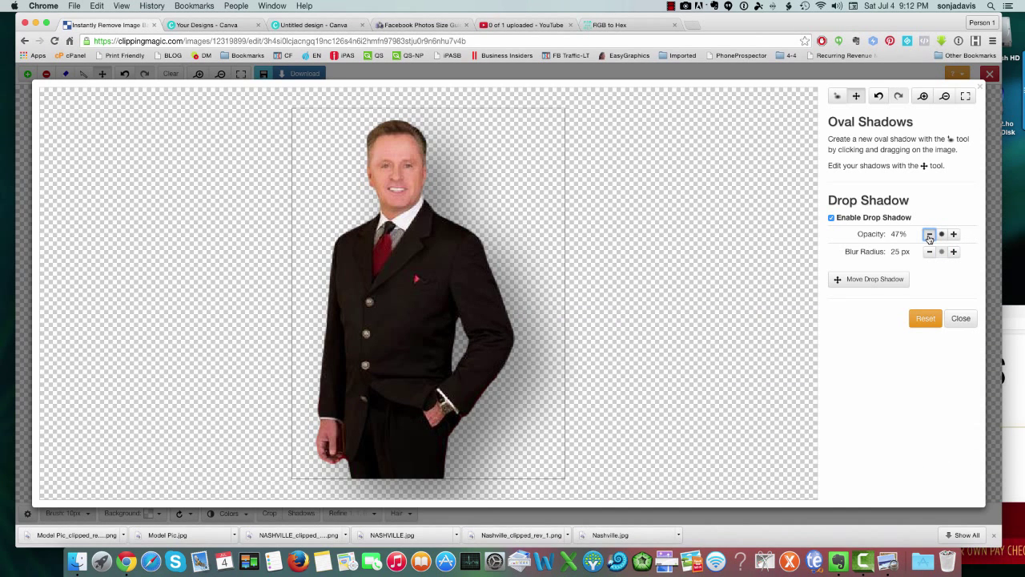
pyautogui.click(929, 237)
pyautogui.click(961, 320)
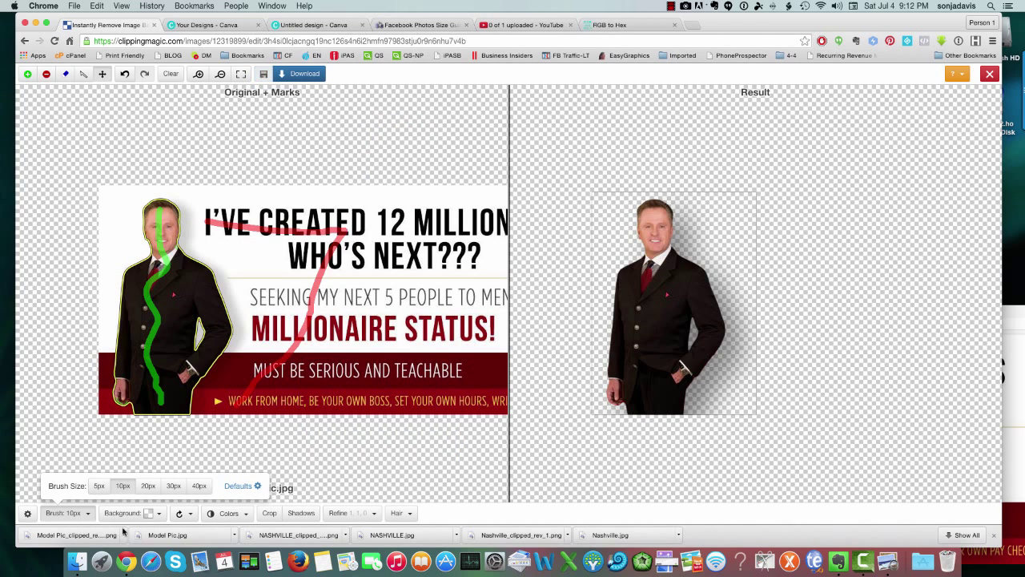
# Step: Crop both sides of the clipped man image closer to the figure, for an output size of 279 x 418 px
pyautogui.click(269, 512)
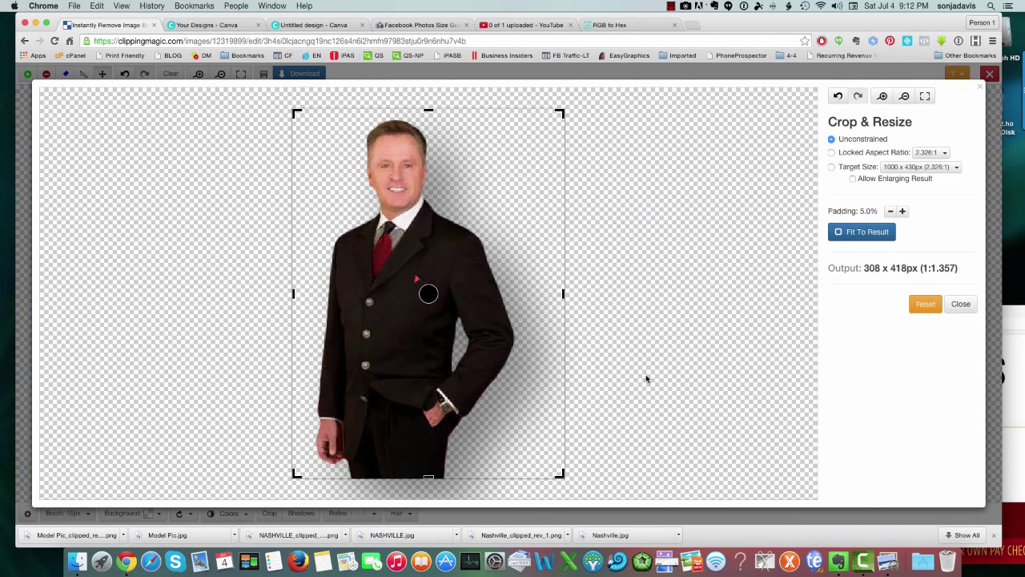
pyautogui.moveTo(563, 294); pyautogui.dragTo(547, 295)
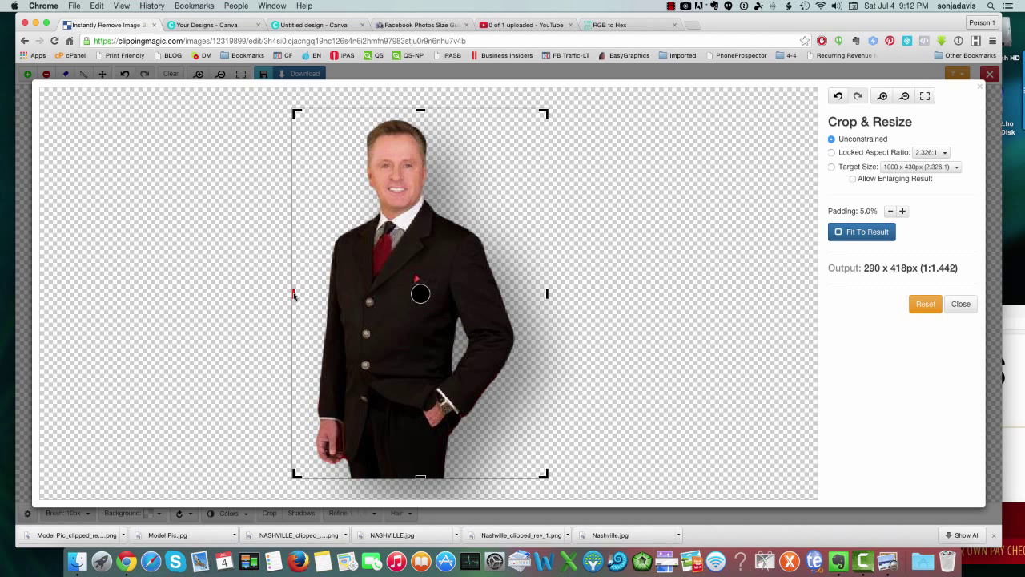
pyautogui.moveTo(293, 294); pyautogui.dragTo(300, 294)
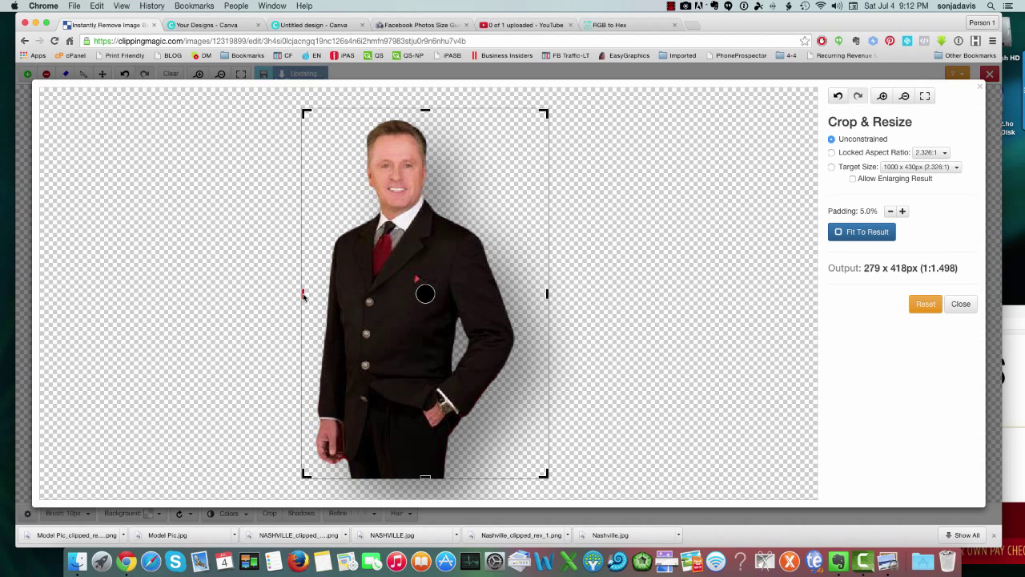
pyautogui.click(961, 303)
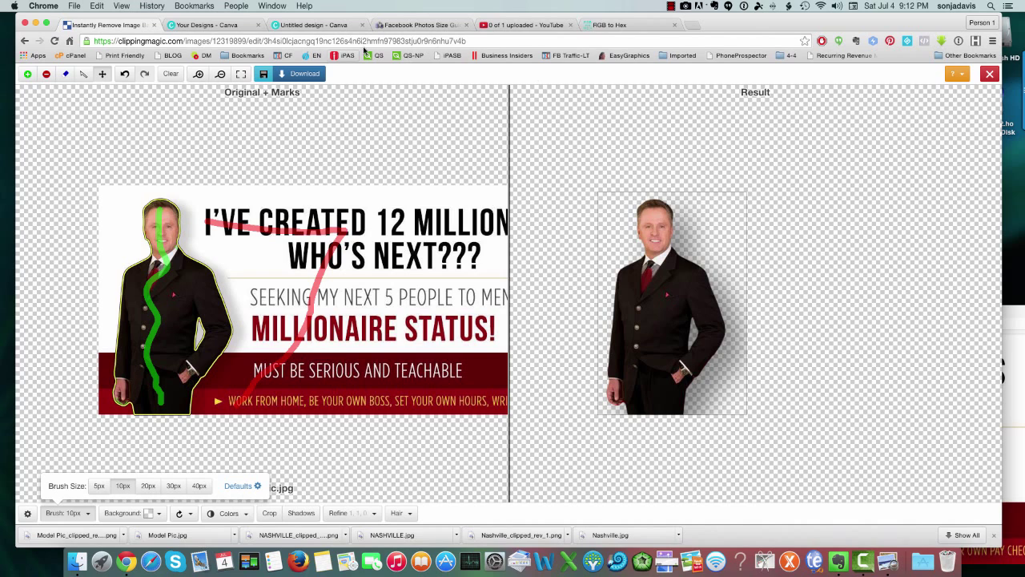
# Step: Download the clipped result and save it as Model Pic_clipped_rev_2.png in the Clipping Magic folder
pyautogui.click(300, 74)
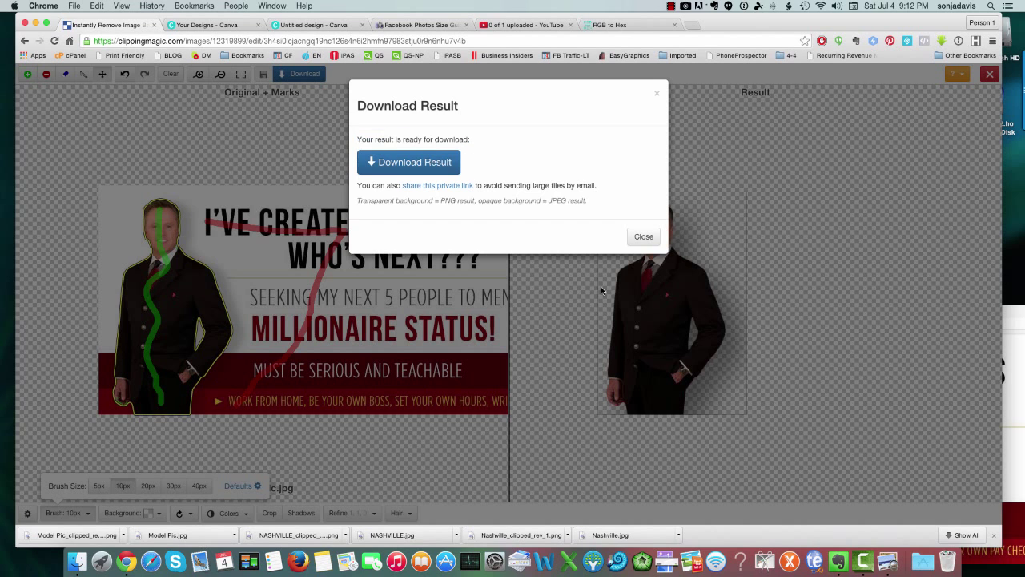
pyautogui.click(443, 167)
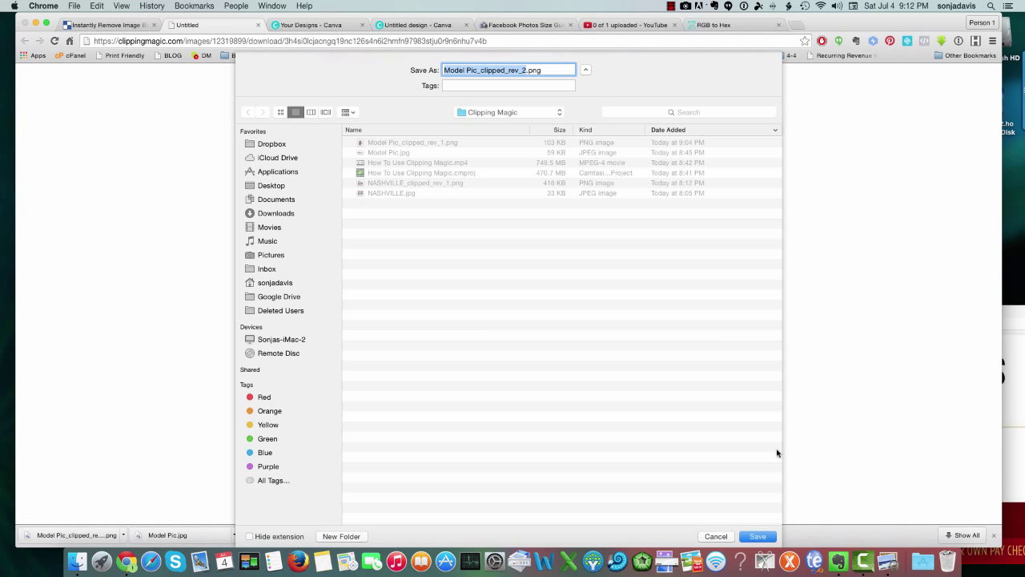
pyautogui.click(757, 535)
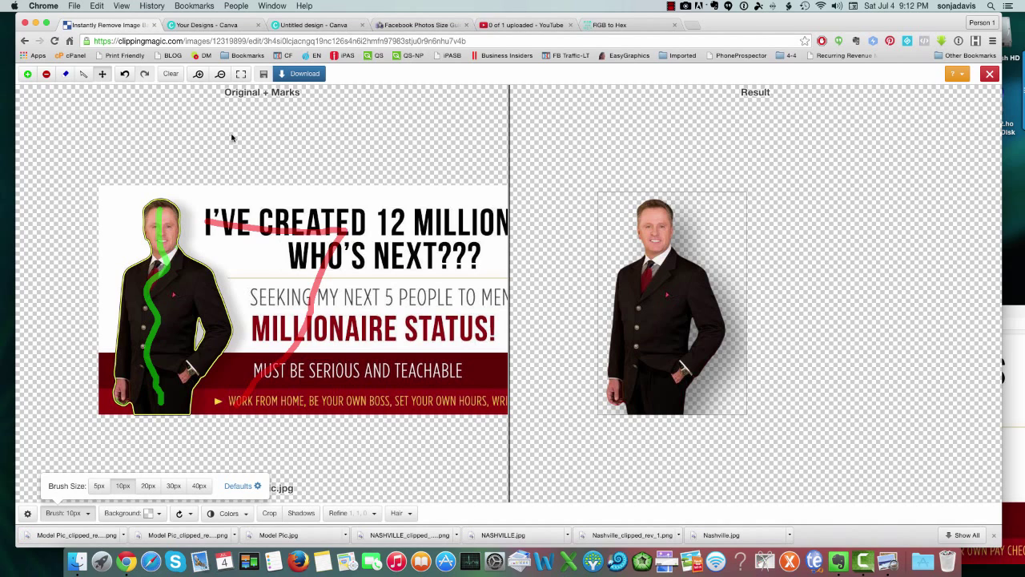
# Step: Return to the Canva banner design and delete the old man cut-out from both the uploads and the canvas
pyautogui.click(197, 24)
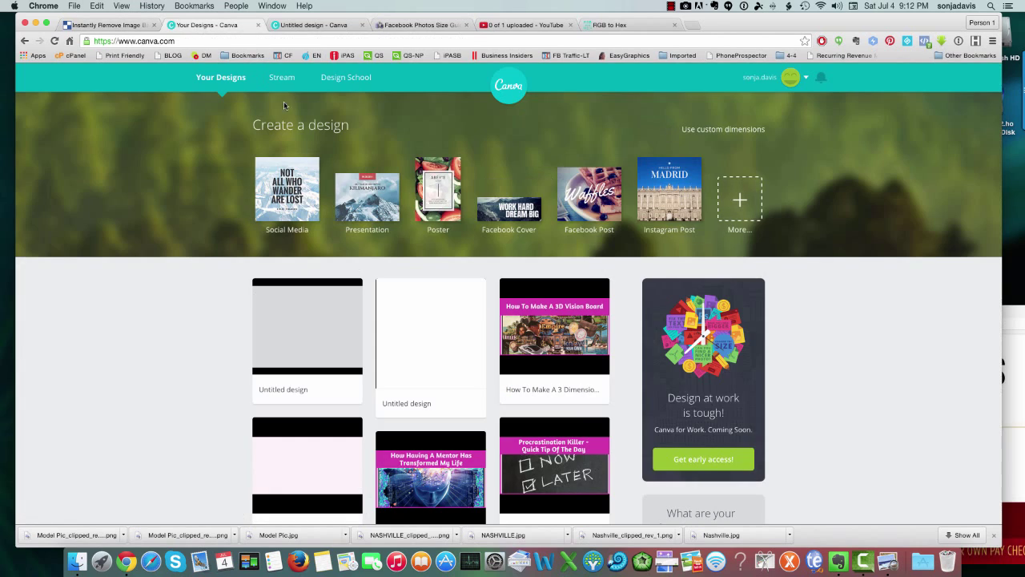
pyautogui.click(308, 25)
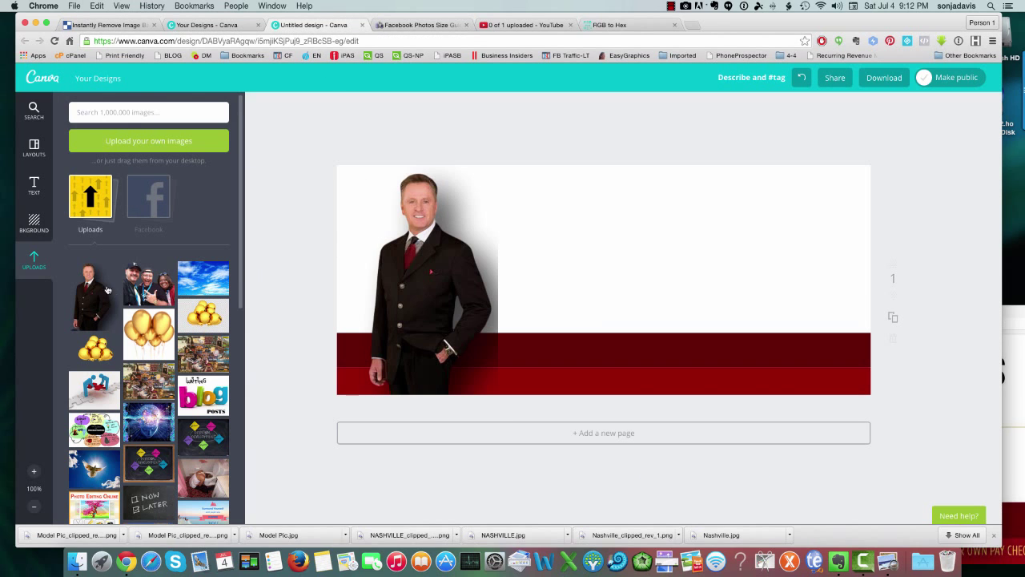
pyautogui.moveTo(92, 291); pyautogui.dragTo(34, 441)
pyautogui.click(432, 210)
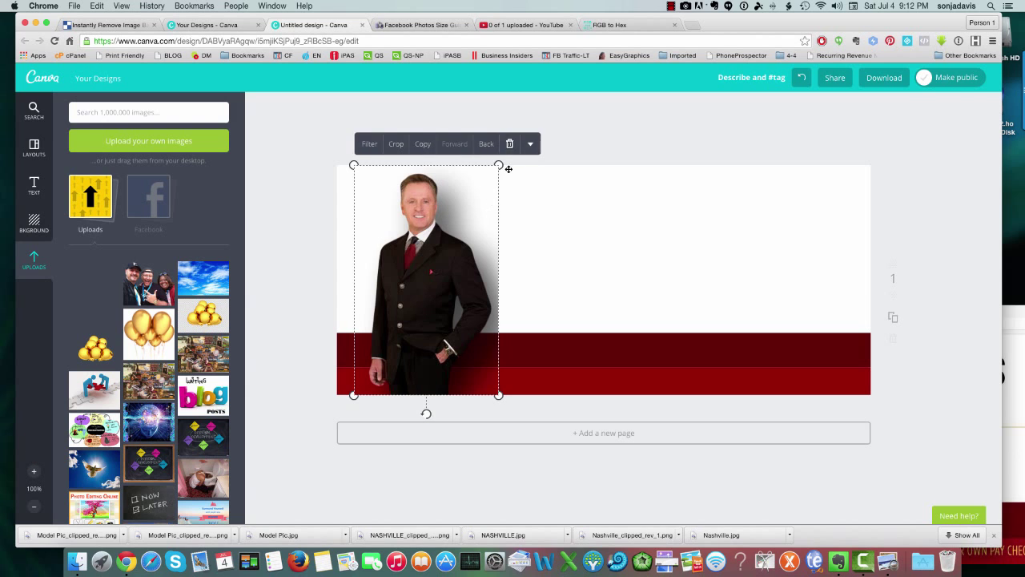
pyautogui.click(508, 143)
# Step: Upload Model Pic_clipped_rev_2.png and place it at the canvas's left edge, aligned with the bottom of the banner
pyautogui.click(142, 146)
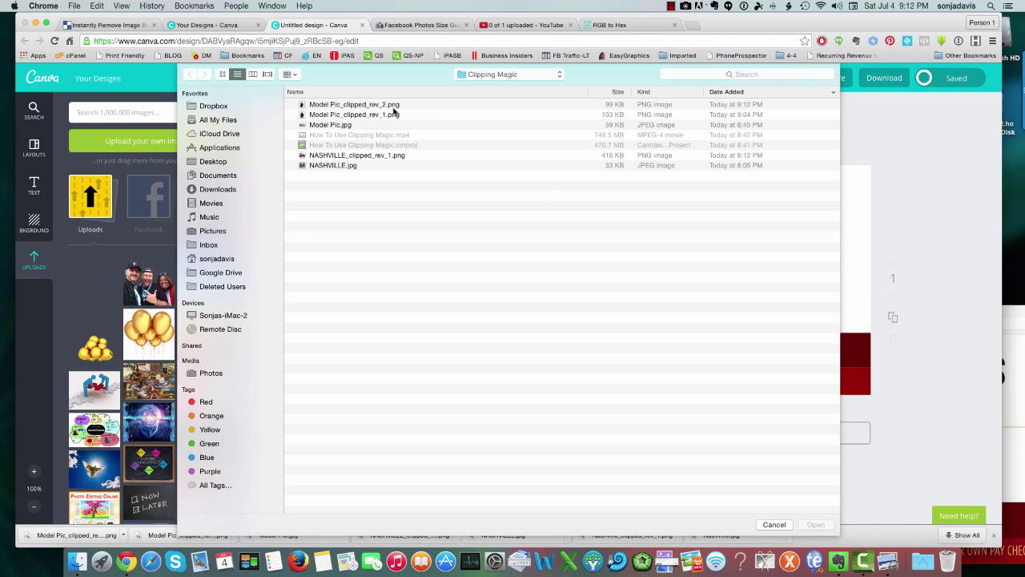
pyautogui.click(396, 106)
pyautogui.click(816, 524)
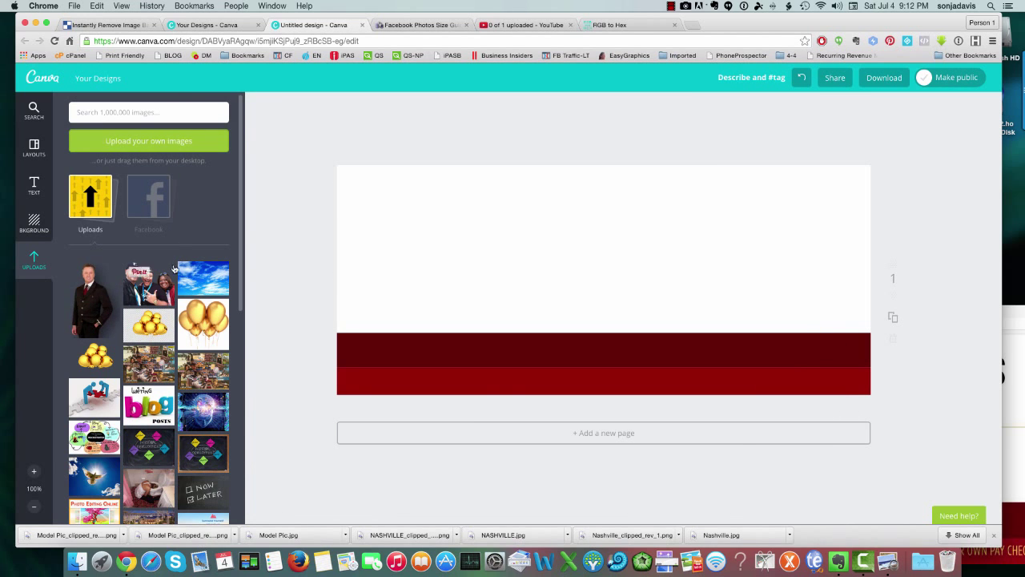
pyautogui.moveTo(91, 298); pyautogui.dragTo(418, 270)
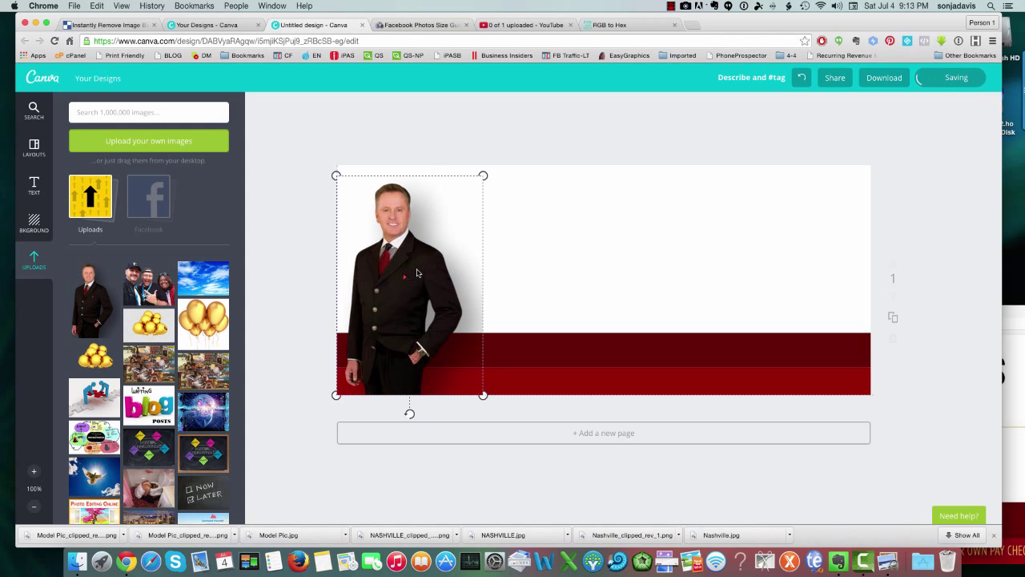
pyautogui.click(558, 229)
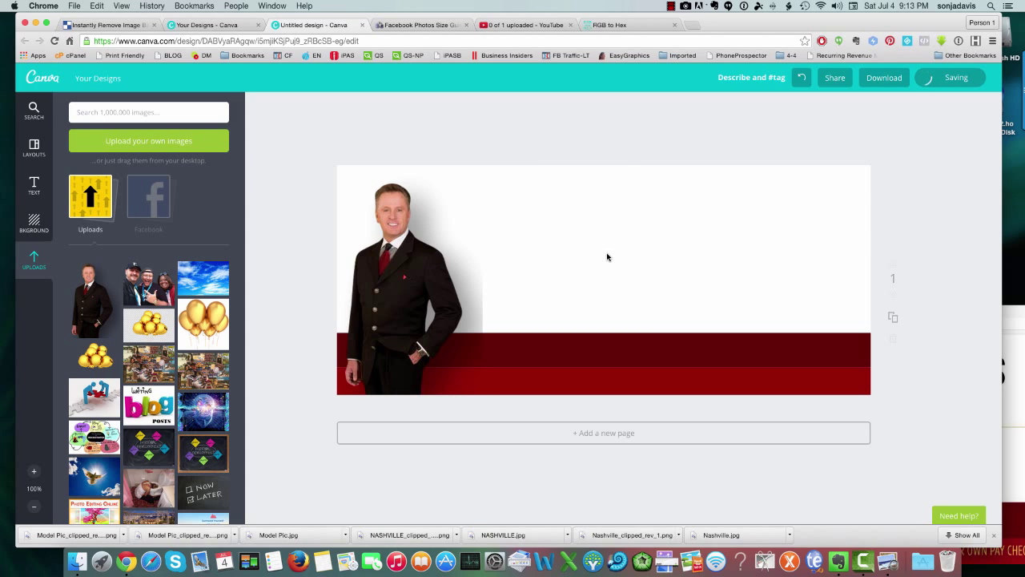
# Step: Delete the shadowed man from the Canva banner and disable the cut-out's drop shadow in Clipping Magic
pyautogui.click(445, 273)
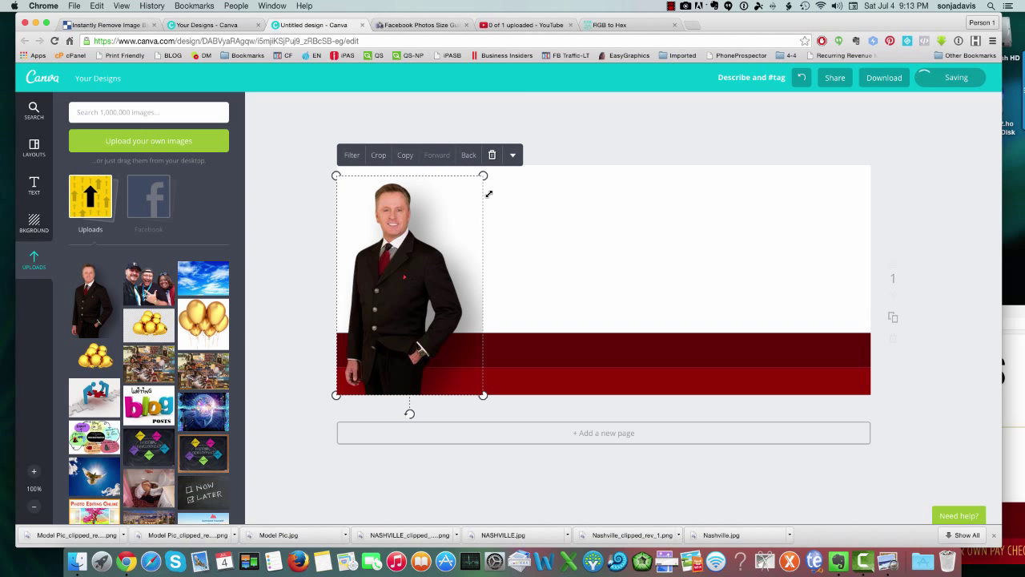
pyautogui.click(491, 156)
pyautogui.click(116, 26)
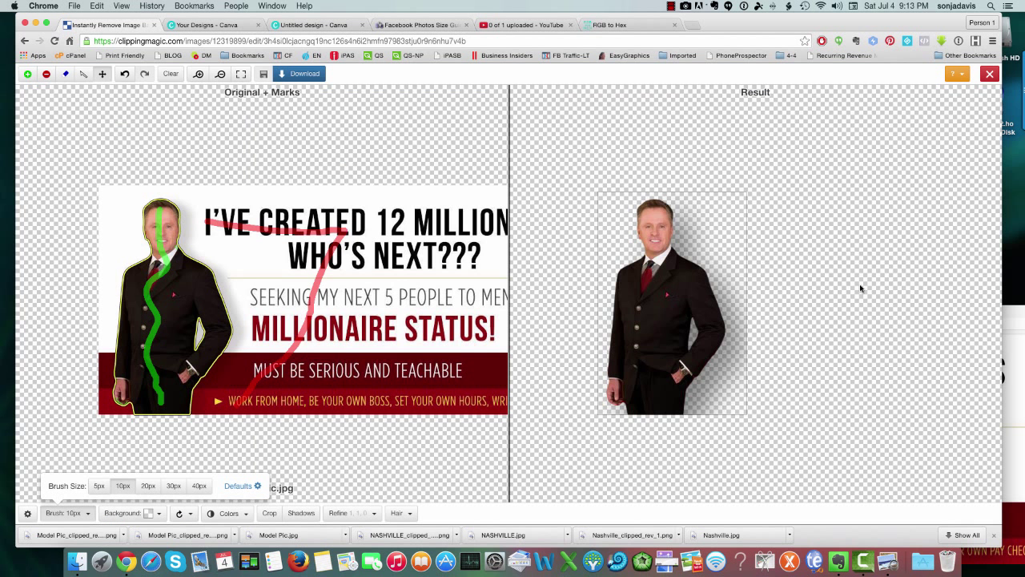
pyautogui.click(301, 512)
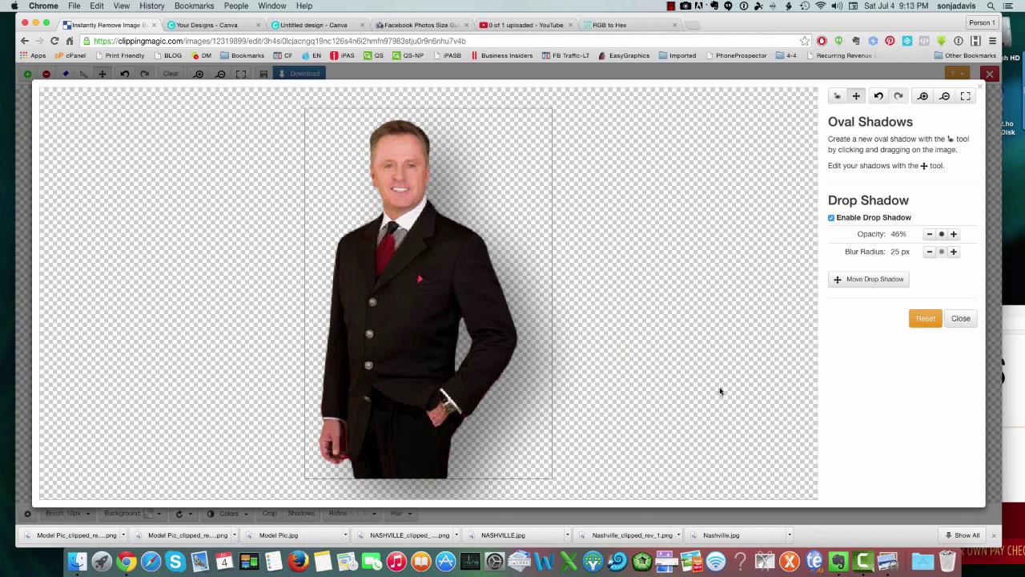
pyautogui.click(831, 219)
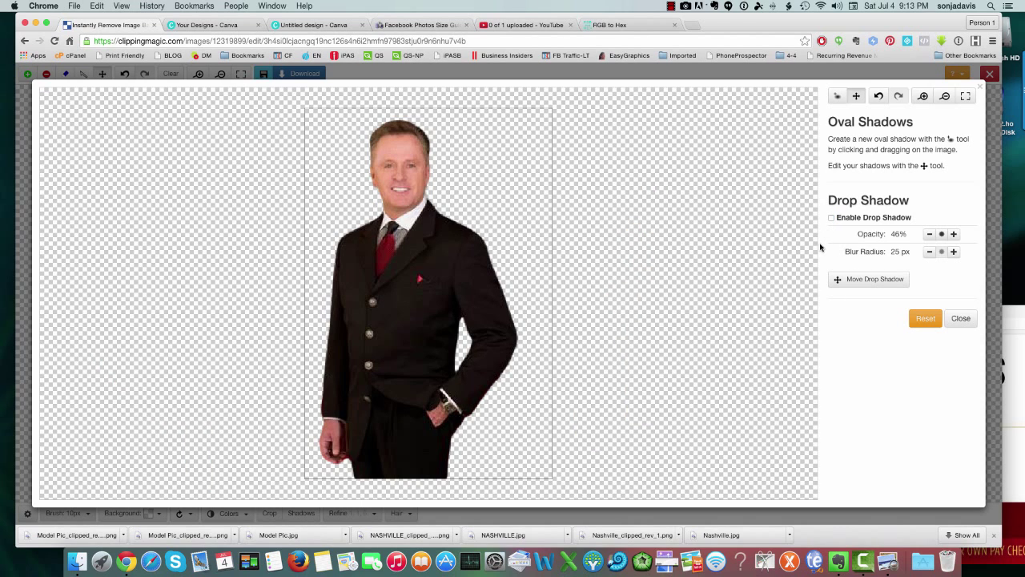
pyautogui.click(961, 318)
# Step: Download the shadowless result and save it as Model Pic_clipped_rev_3.png in the Clipping Magic folder
pyautogui.click(302, 73)
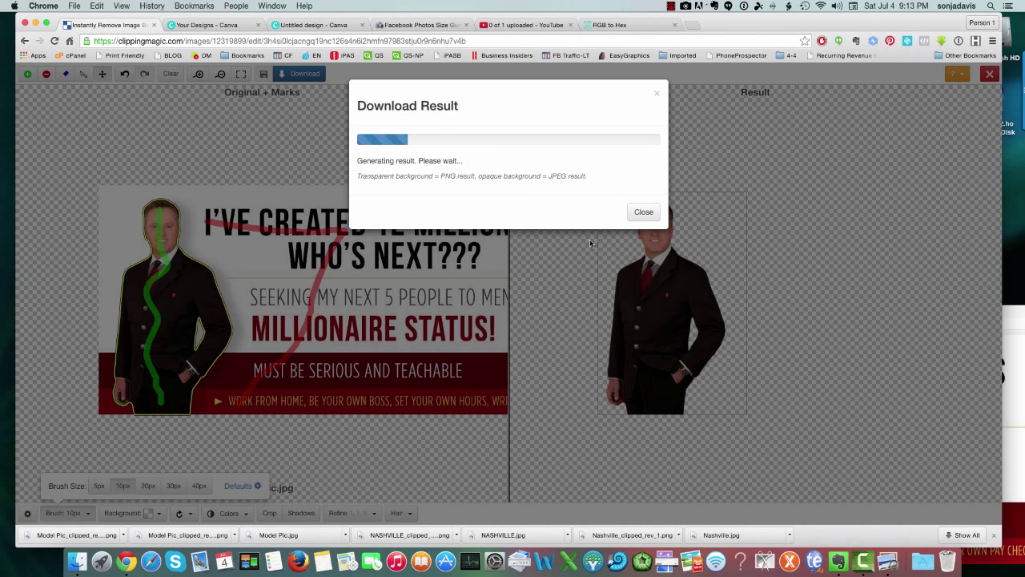
pyautogui.click(373, 162)
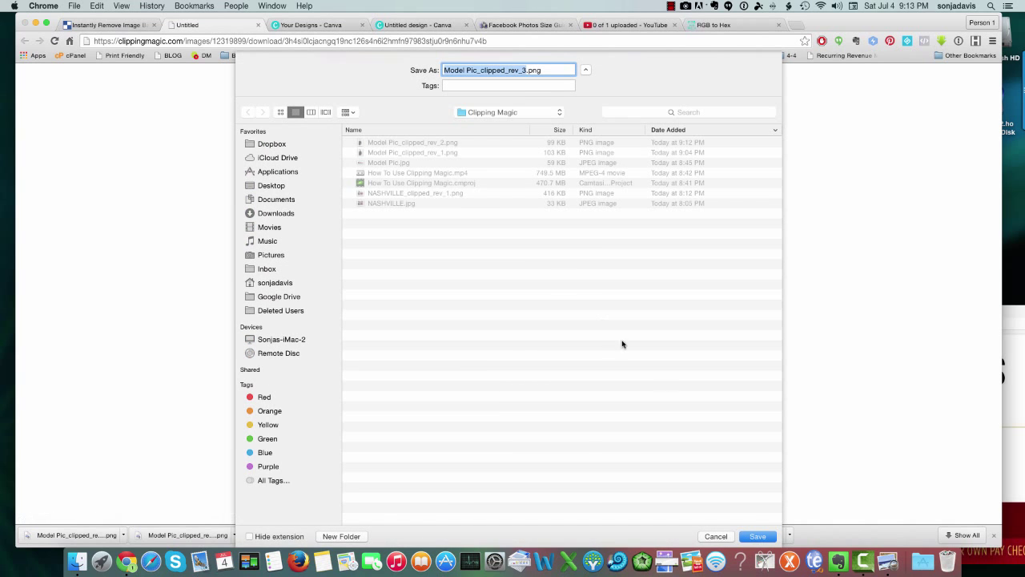
pyautogui.click(758, 536)
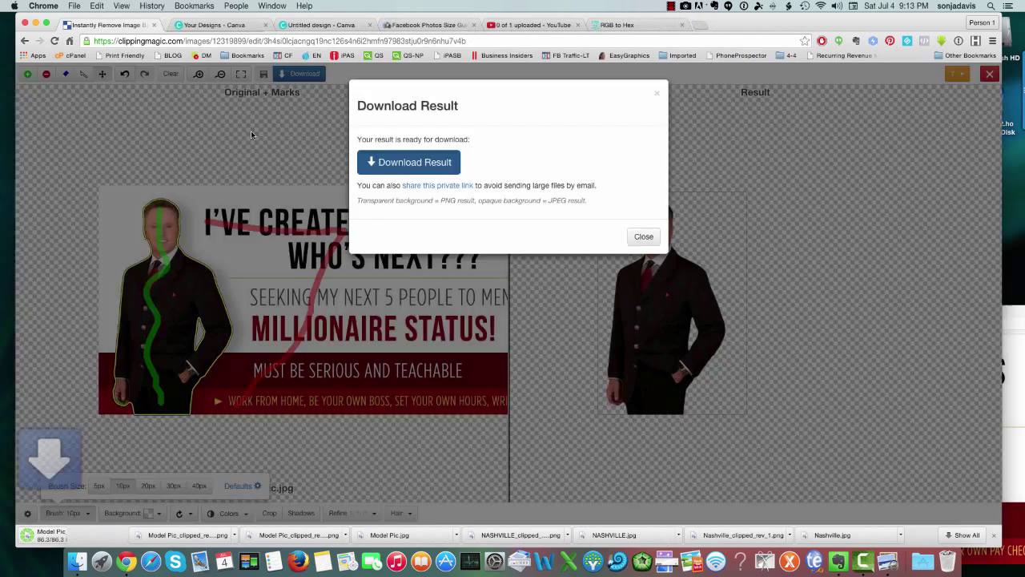
pyautogui.click(250, 132)
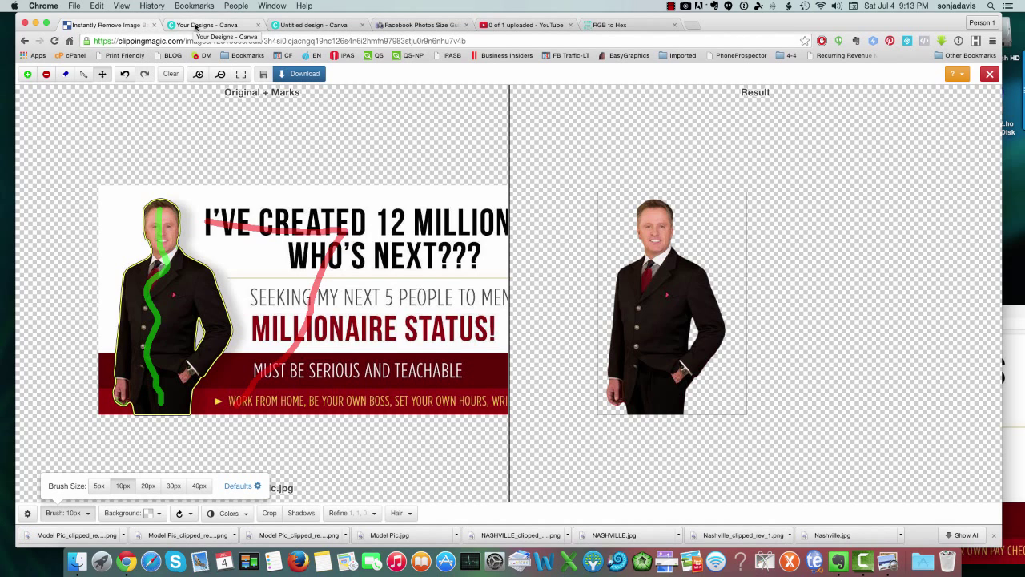
# Step: Return to the Canva banner design, delete the old man cut-out from the uploads and upload Model Pic_clipped_rev_3.png
pyautogui.click(317, 26)
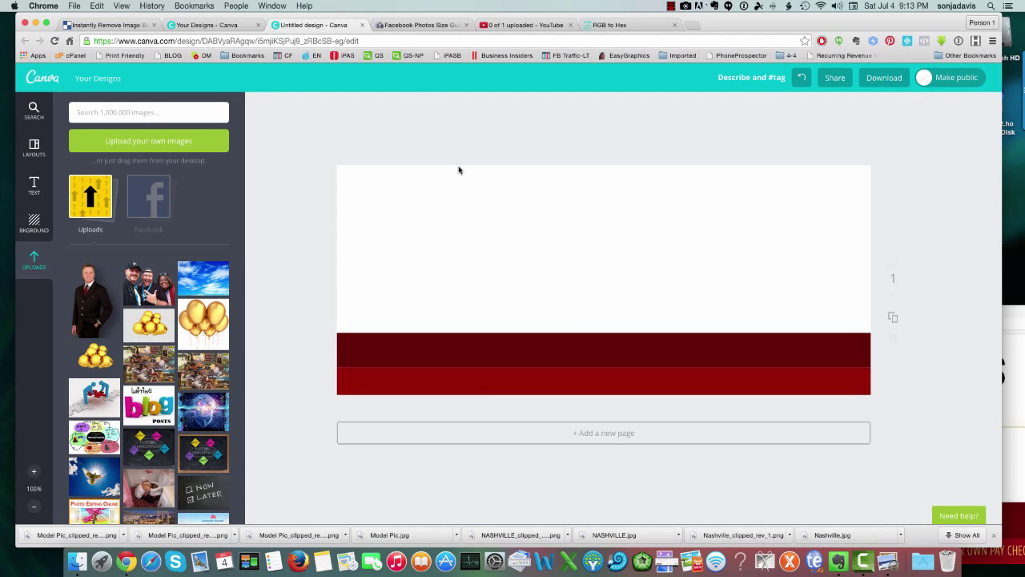
pyautogui.moveTo(103, 292); pyautogui.dragTo(34, 439)
pyautogui.click(132, 142)
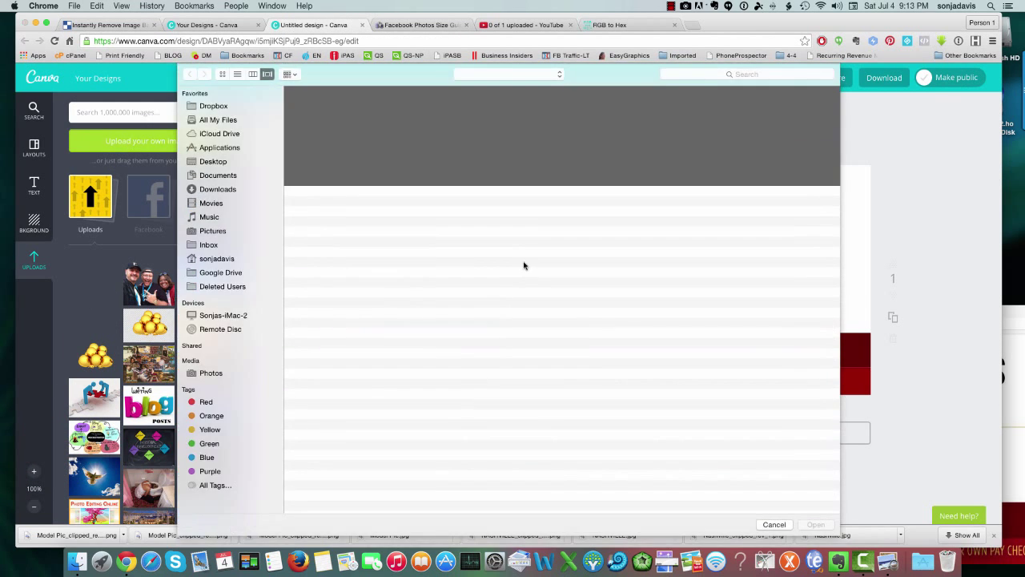
pyautogui.click(376, 109)
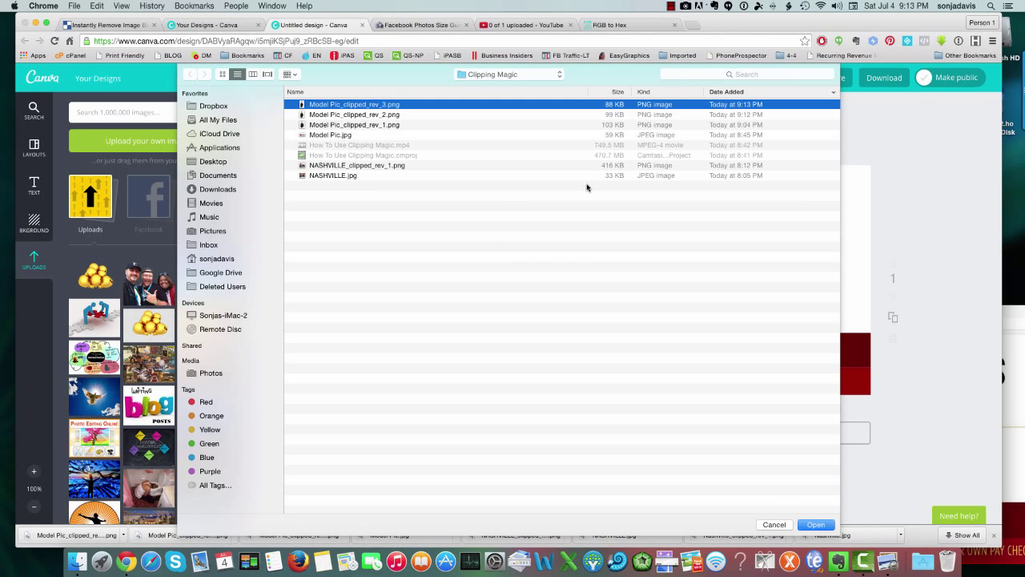
pyautogui.click(813, 524)
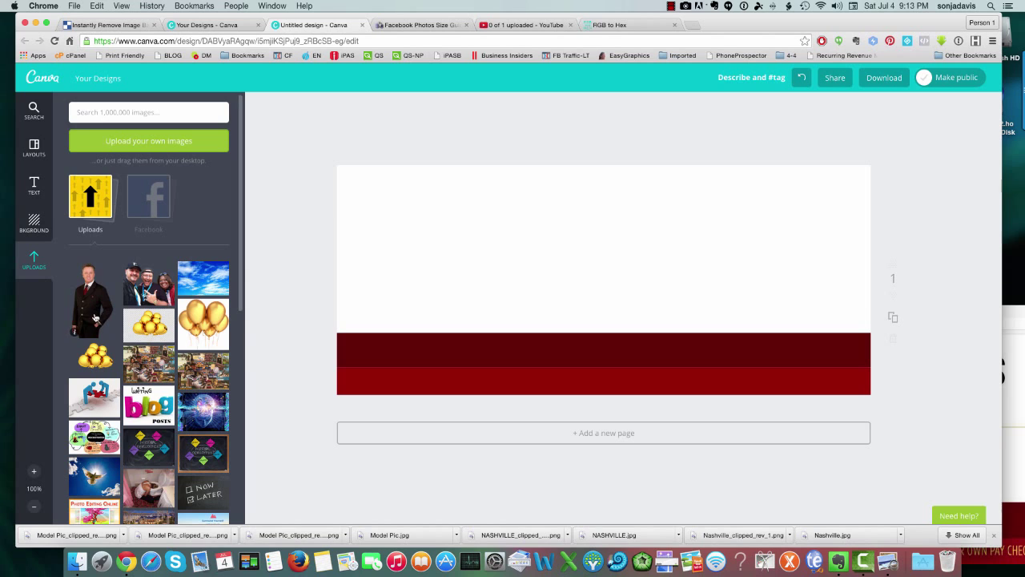
# Step: Place the new man cut-out near the canvas's left edge and enlarge it to reach the bottom of the banner
pyautogui.moveTo(94, 319); pyautogui.dragTo(406, 316)
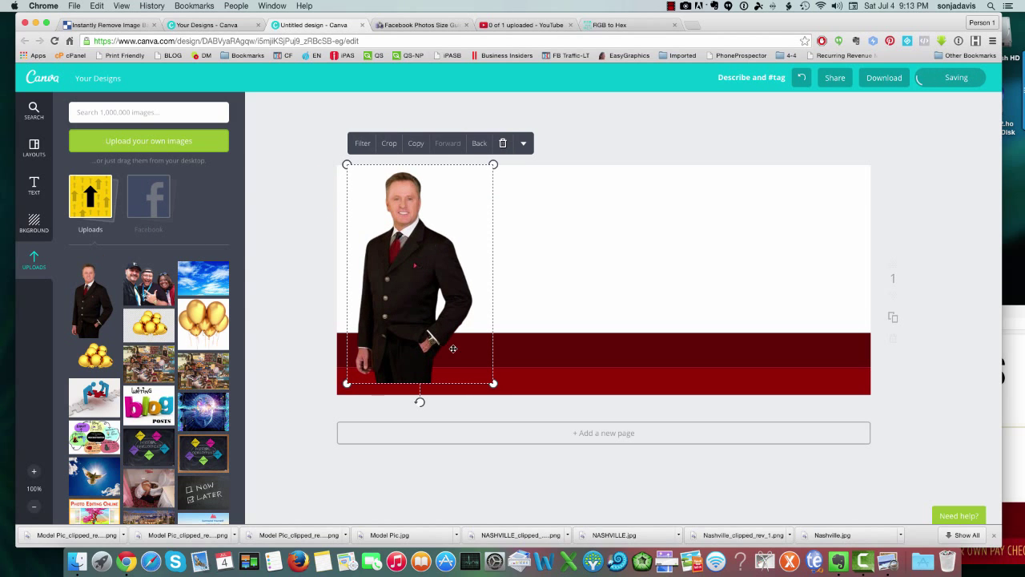
pyautogui.moveTo(493, 384); pyautogui.dragTo(501, 395)
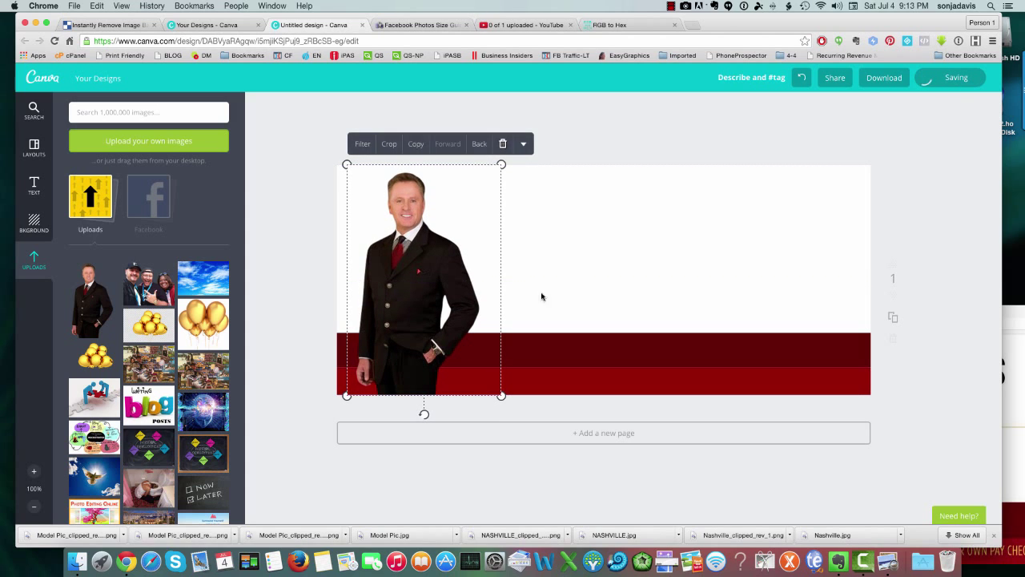
pyautogui.click(573, 277)
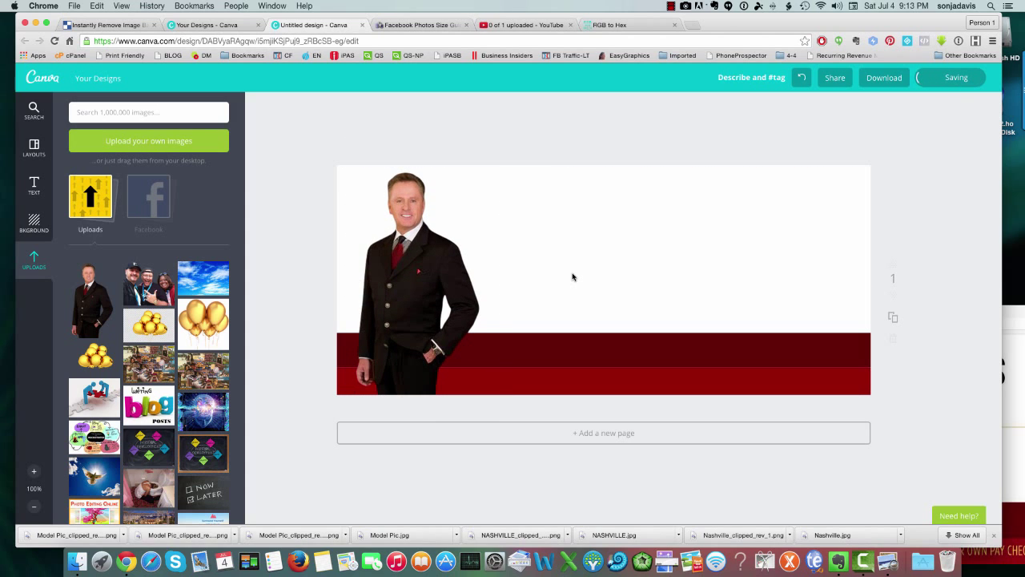
# Step: Bring up the Model Pic.jpg reference in Preview and move its window clear of most of the banner design
pyautogui.click(888, 561)
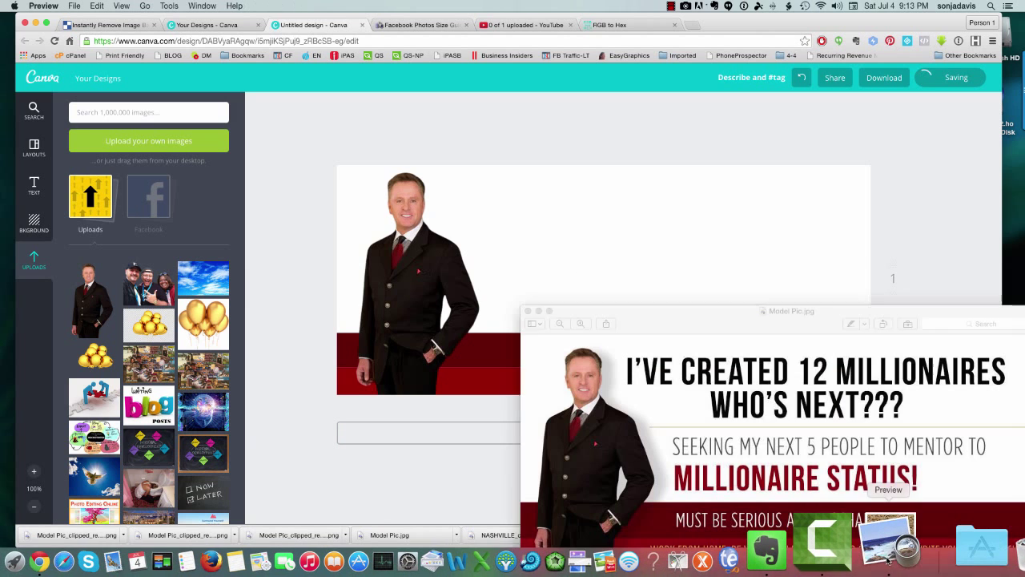
pyautogui.moveTo(673, 325); pyautogui.dragTo(693, 157)
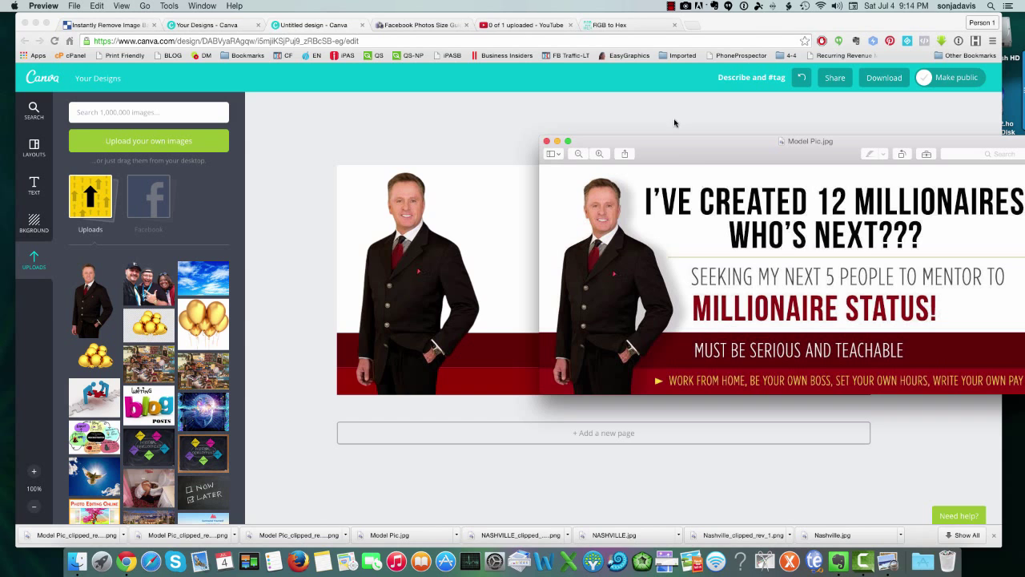
pyautogui.moveTo(693, 155); pyautogui.dragTo(693, 206)
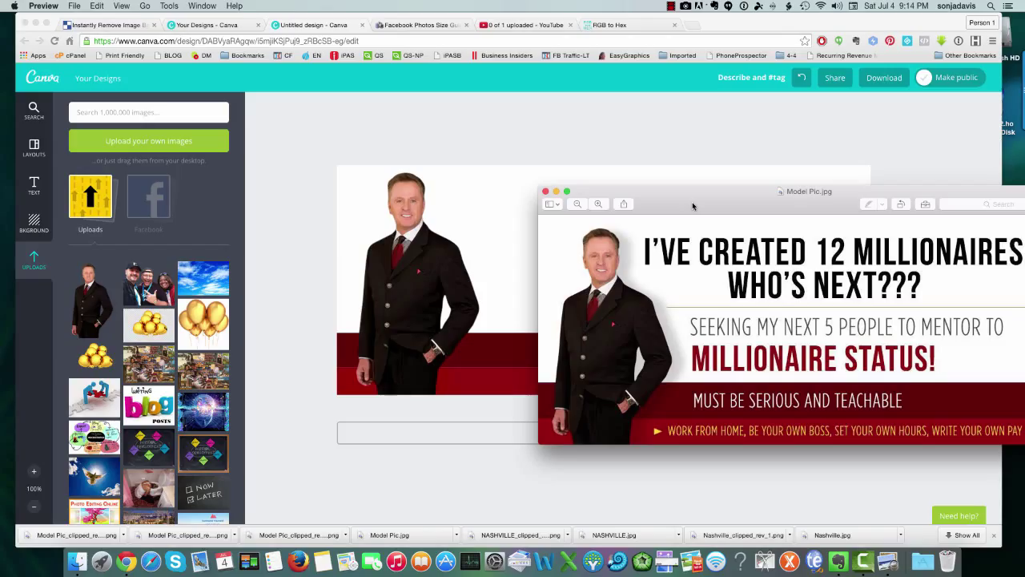
pyautogui.moveTo(692, 202); pyautogui.dragTo(88, 25)
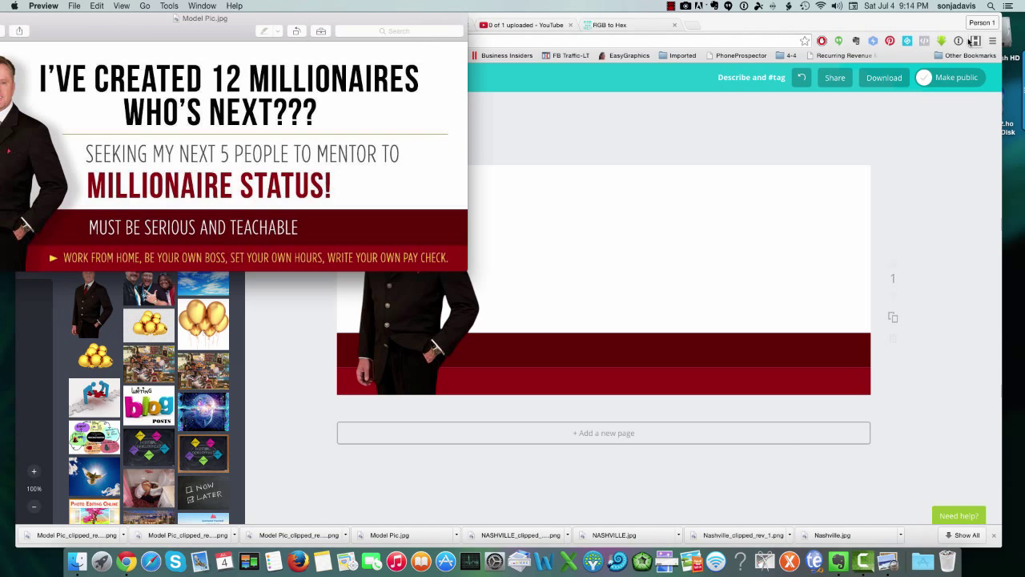
# Step: Find and open Digital Color Meter, keep it displaying in sRGB, and sample the yellow lettering in the reference banner's last line
pyautogui.click(991, 6)
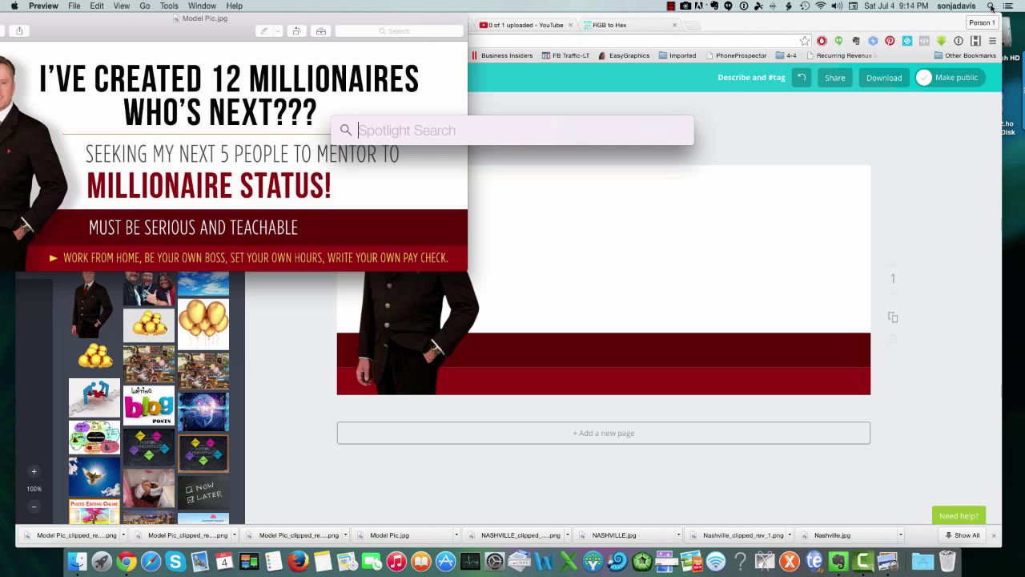
pyautogui.write('color')
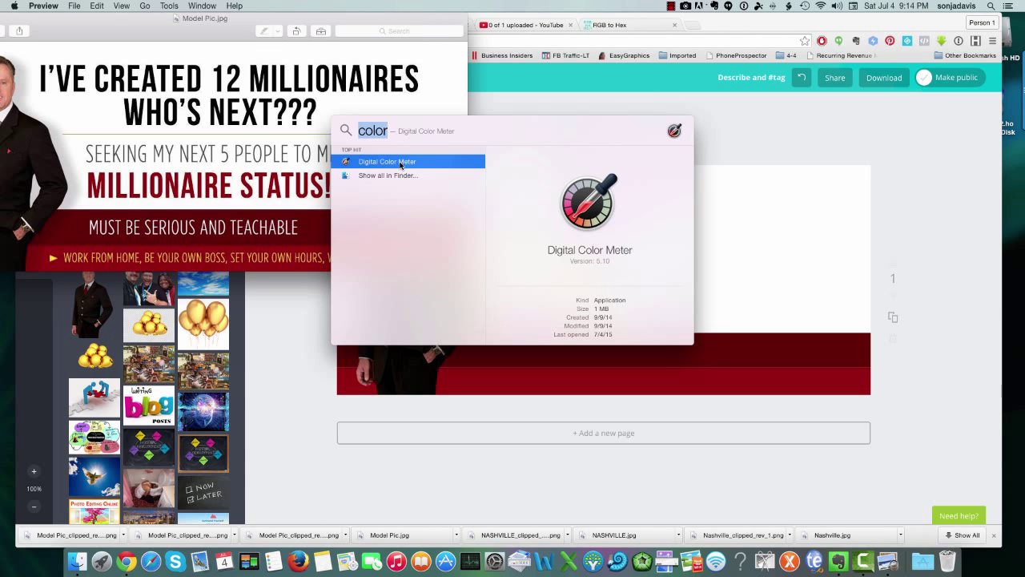
pyautogui.click(400, 163)
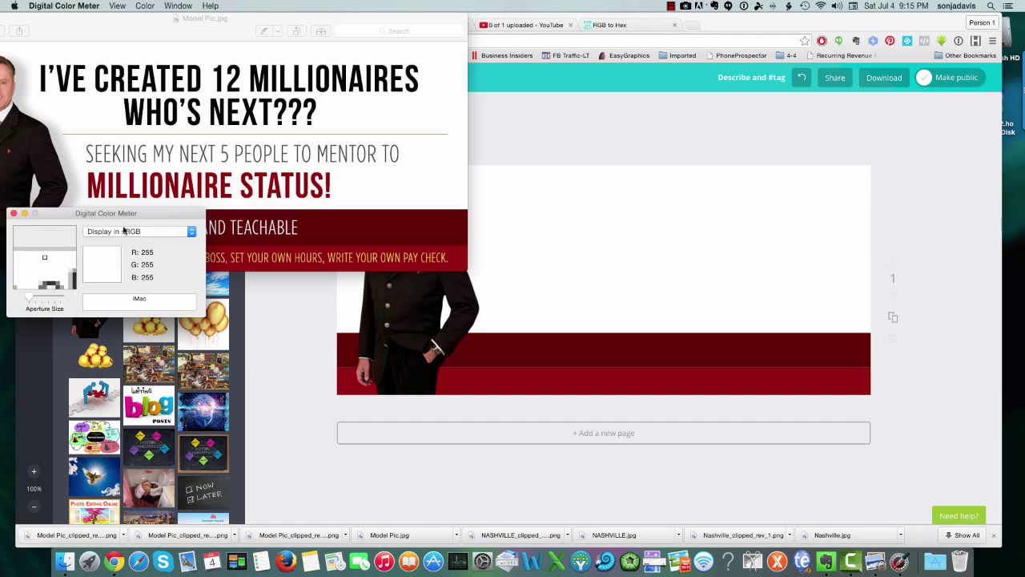
pyautogui.moveTo(145, 215); pyautogui.dragTo(201, 197)
pyautogui.click(247, 213)
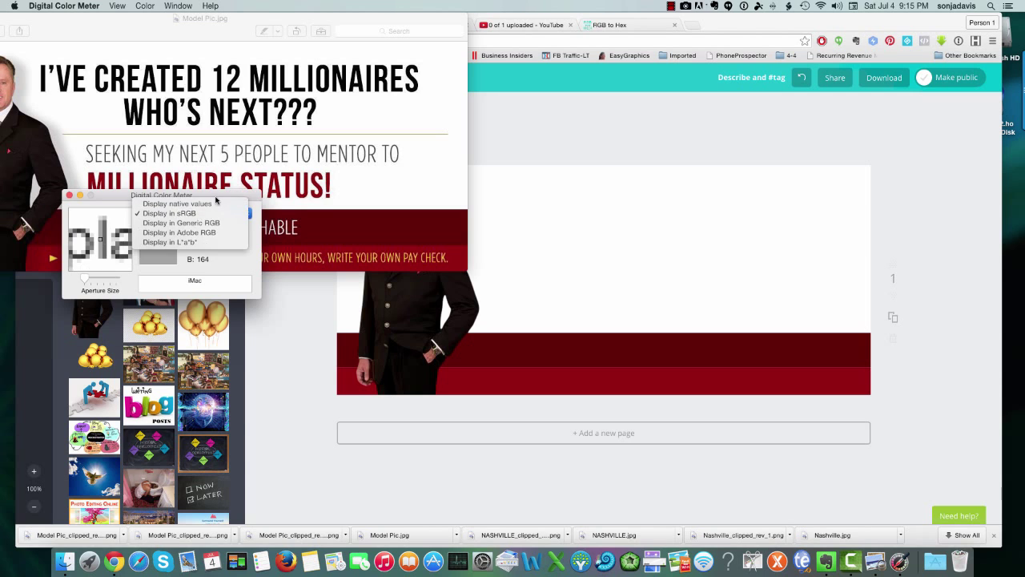
pyautogui.click(246, 213)
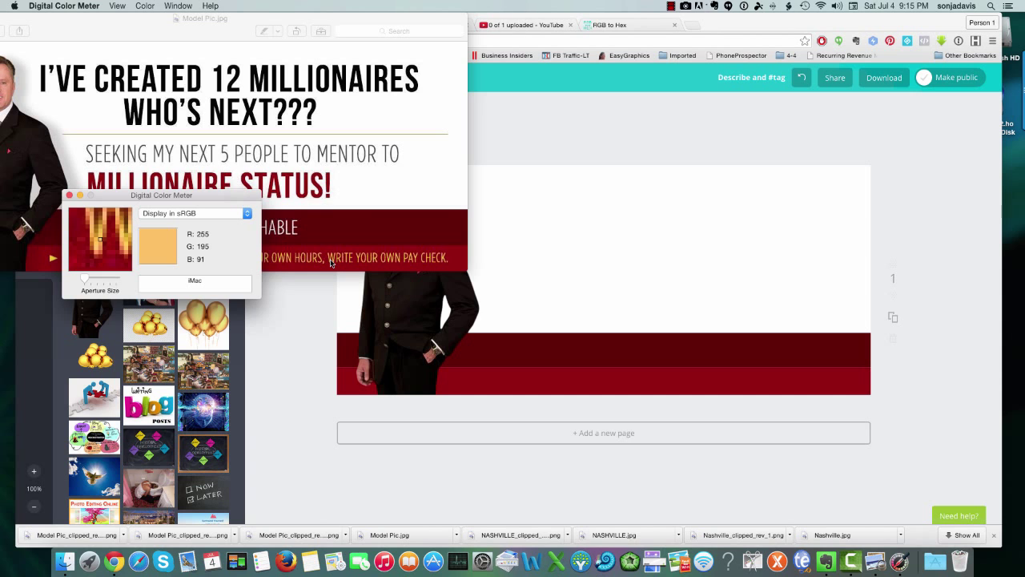
# Step: Convert RGB 255, 195, 91 on the RGB to Hex page in Chrome and copy the resulting code FFC35B
pyautogui.click(597, 25)
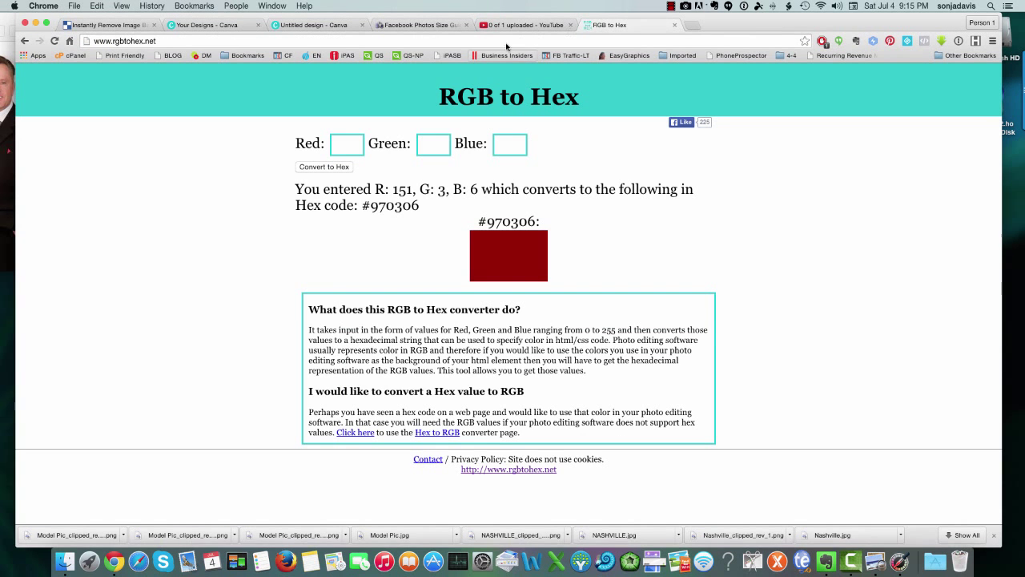
pyautogui.click(358, 147)
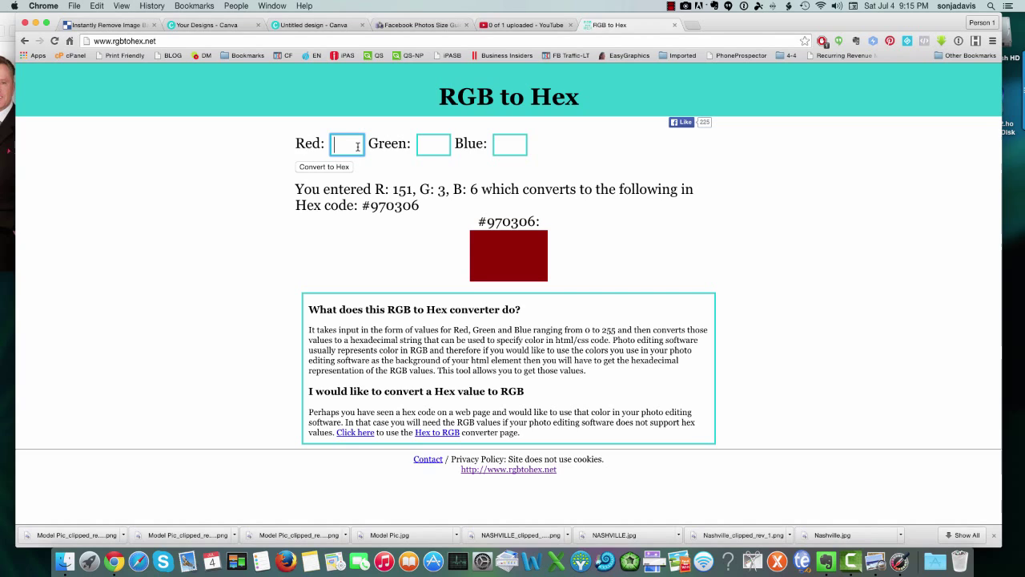
pyautogui.write('255')
pyautogui.click(434, 146)
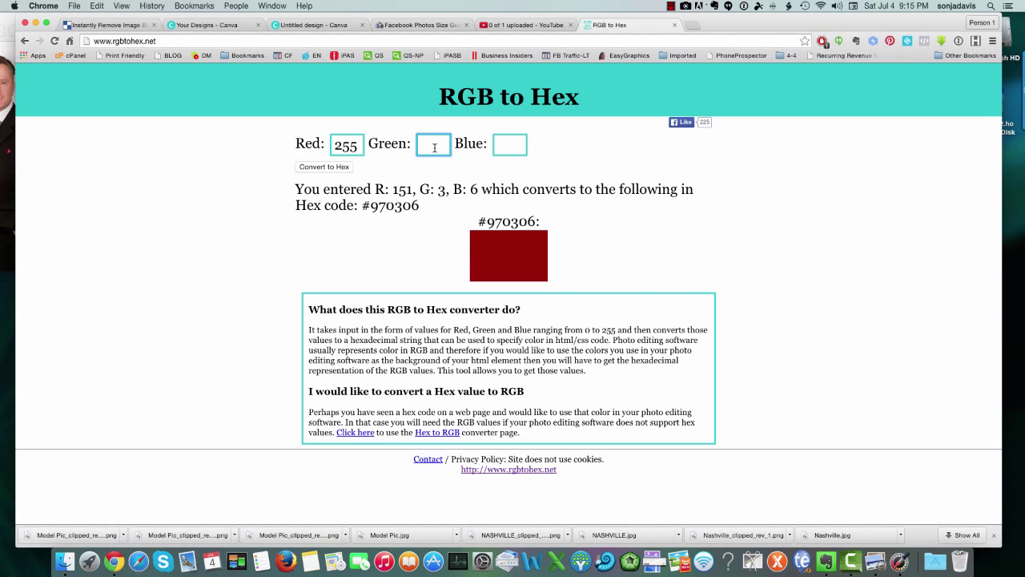
pyautogui.write('195')
pyautogui.click(513, 141)
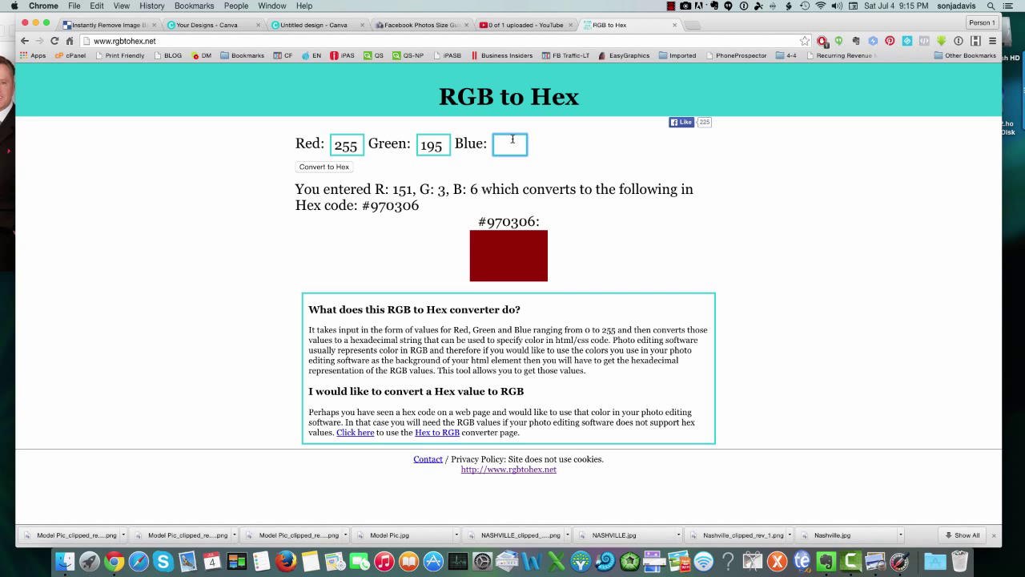
pyautogui.write('91')
pyautogui.click(325, 167)
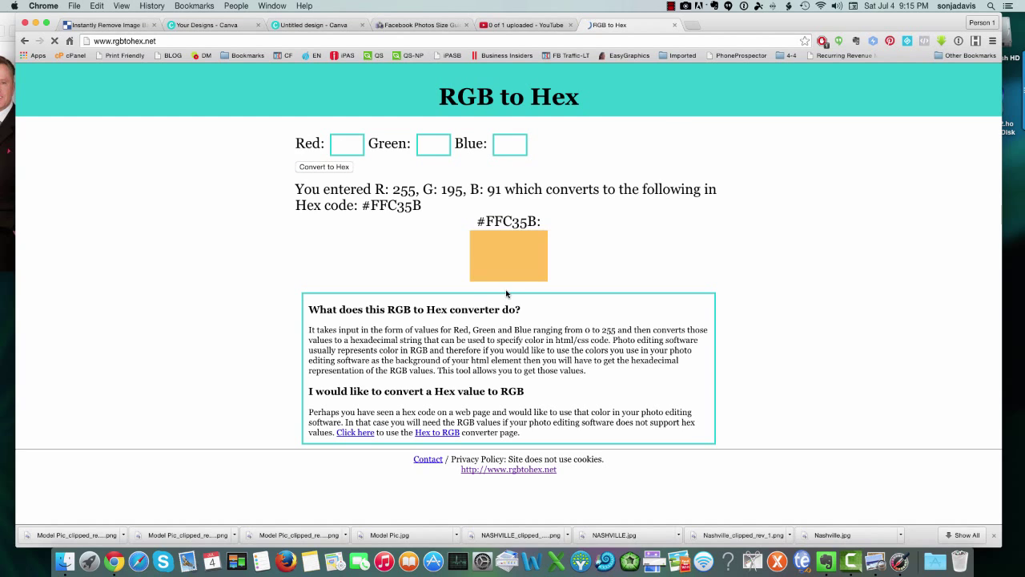
pyautogui.moveTo(486, 220); pyautogui.dragTo(536, 222)
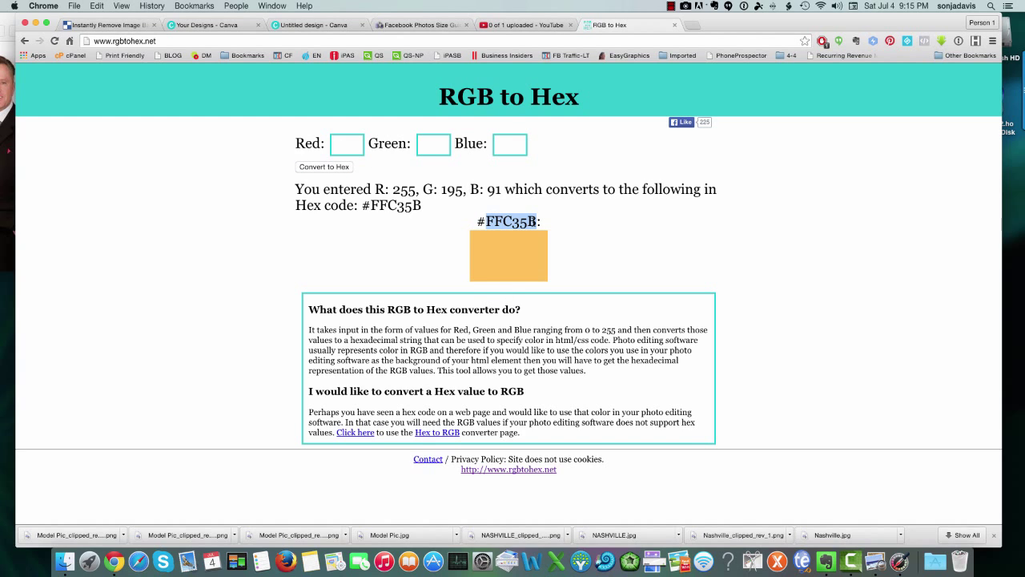
pyautogui.rightClick(523, 221)
pyautogui.click(553, 229)
# Step: Add a heading text box to the Canva banner design and set its colour to the copied code FFC35B
pyautogui.click(298, 26)
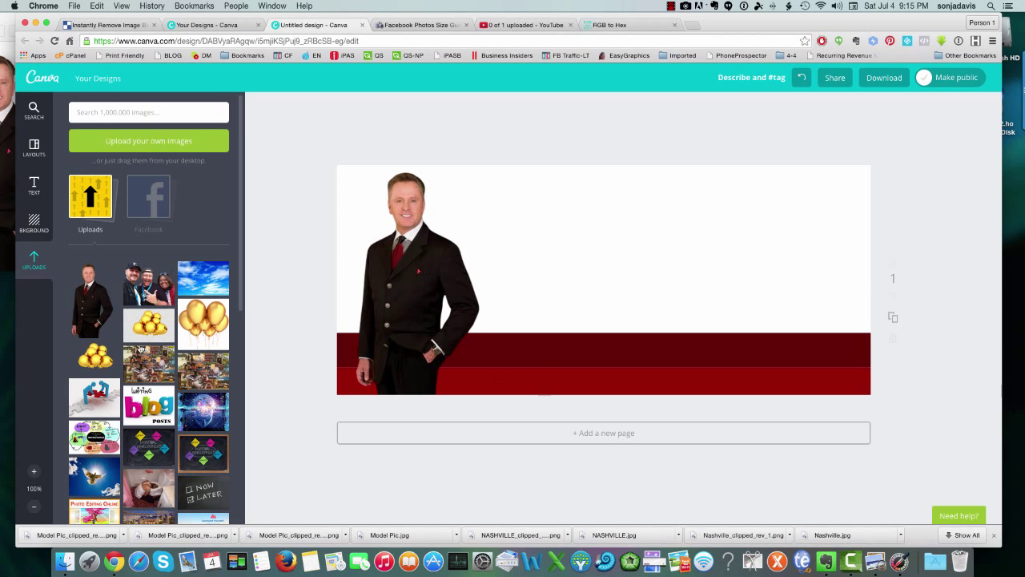
pyautogui.click(34, 183)
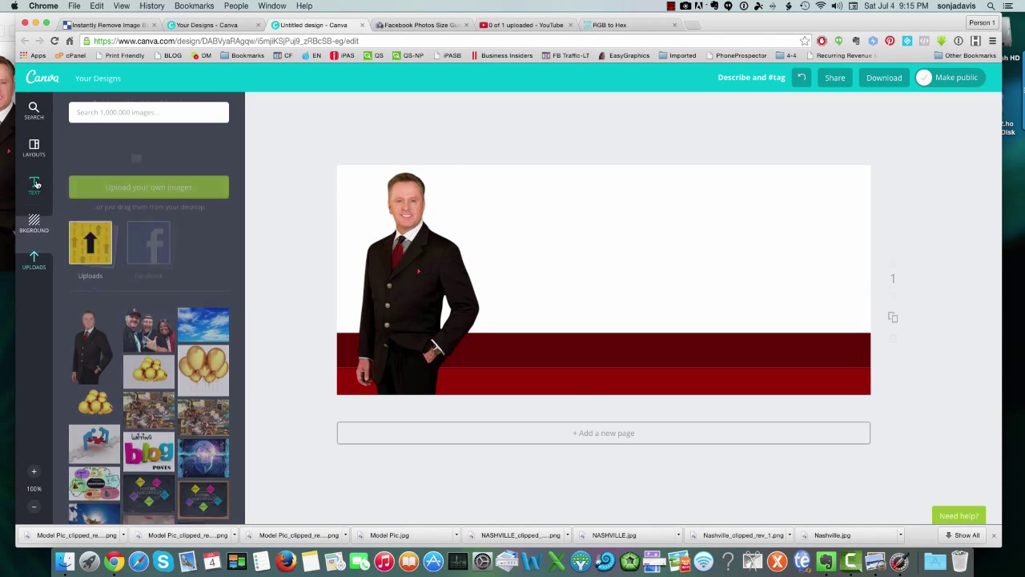
pyautogui.click(186, 149)
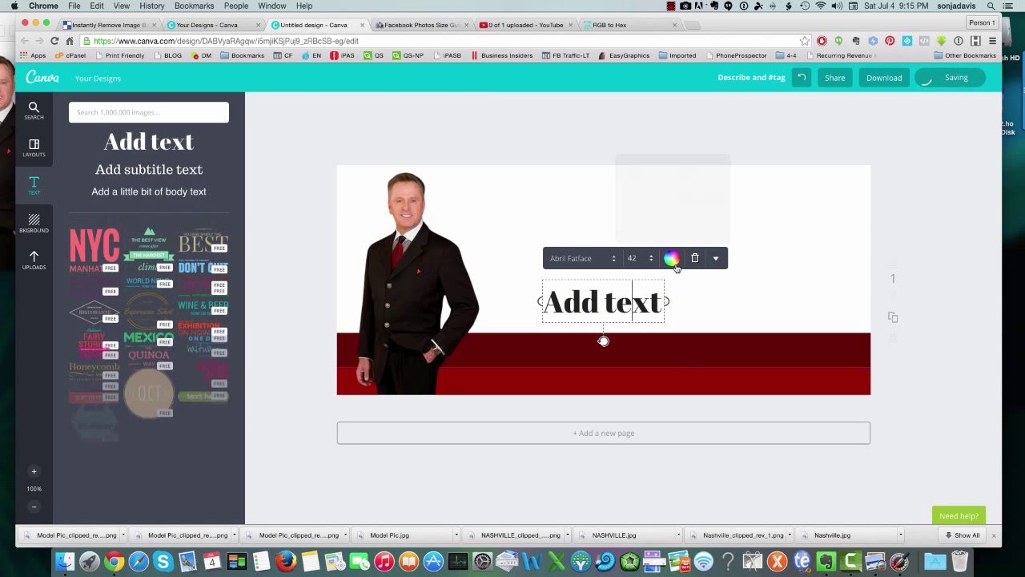
pyautogui.click(671, 257)
pyautogui.click(631, 230)
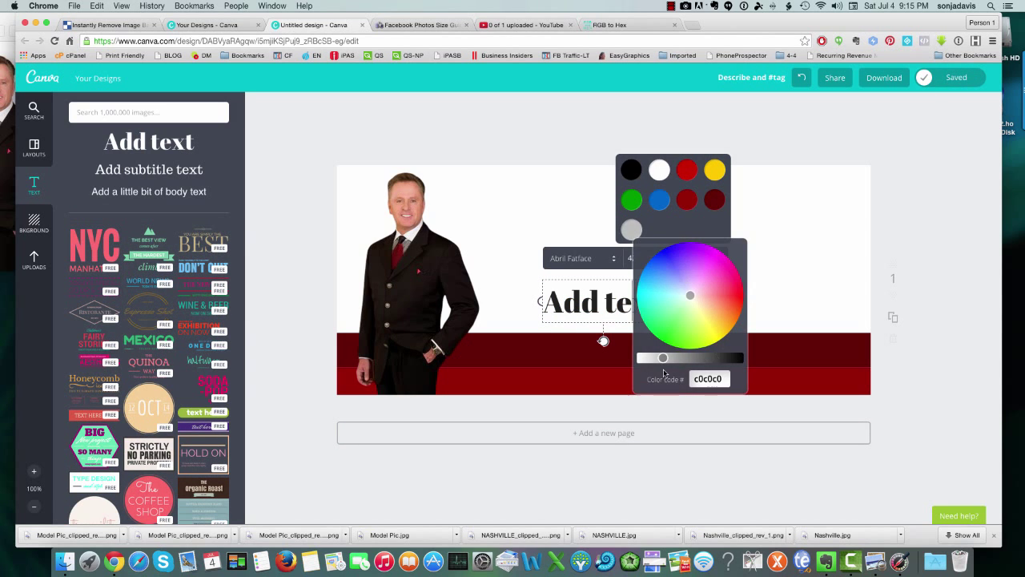
pyautogui.moveTo(693, 381); pyautogui.dragTo(724, 382)
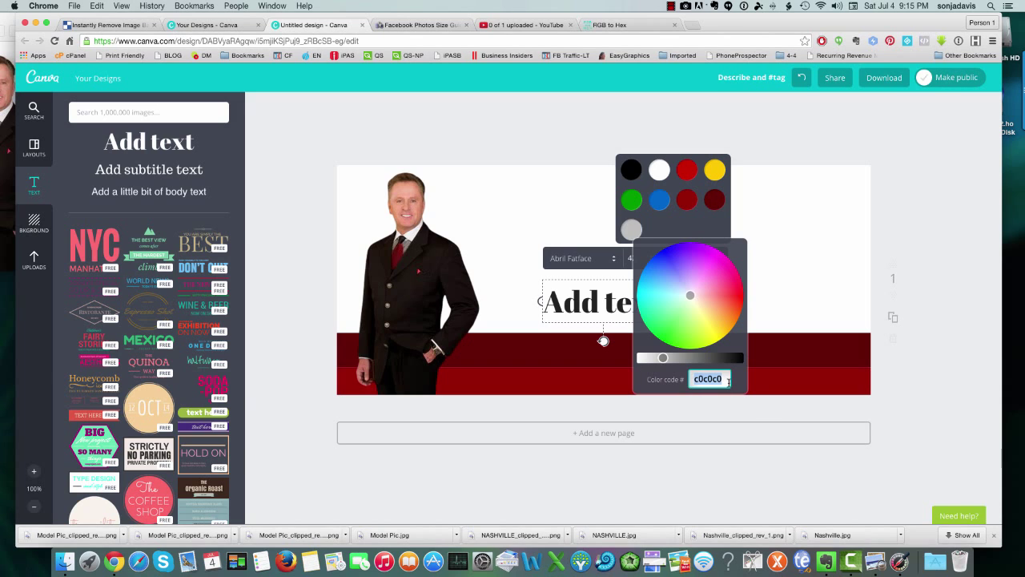
pyautogui.press('super+v')
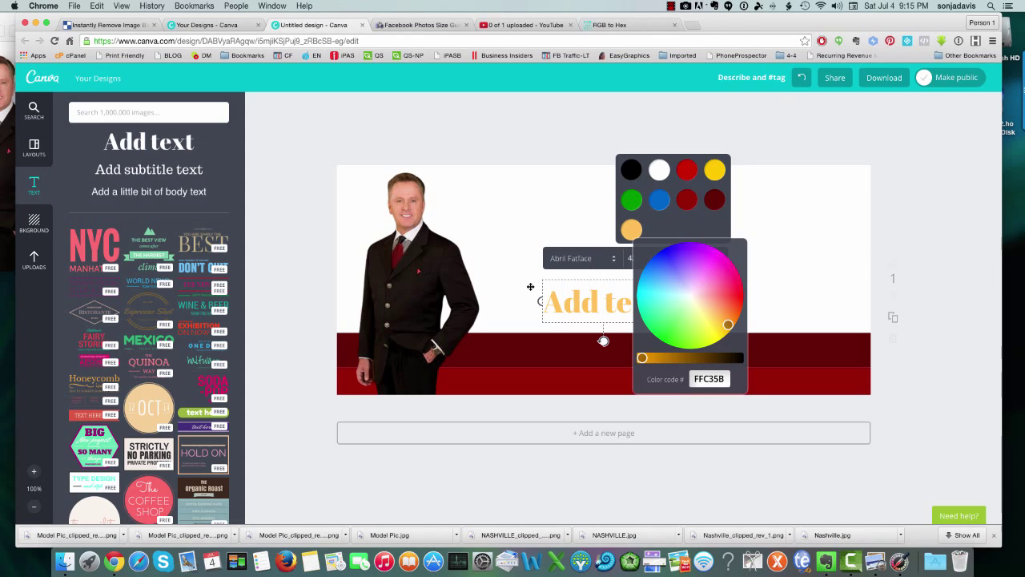
pyautogui.click(565, 289)
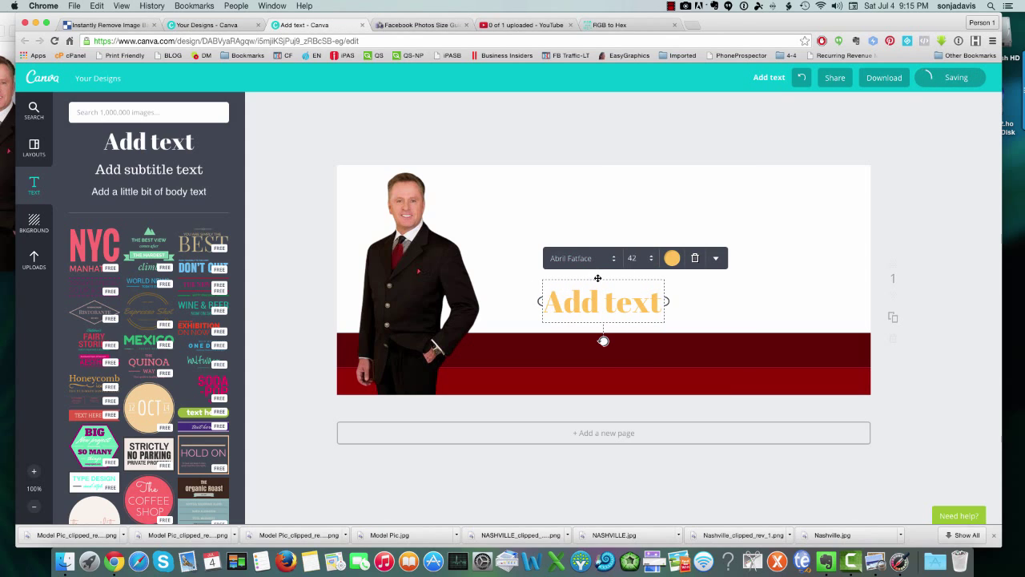
# Step: Place the yellow heading on the banner's lowest red strip, just beside the man, and set its font size to 28
pyautogui.moveTo(593, 279); pyautogui.dragTo(585, 297)
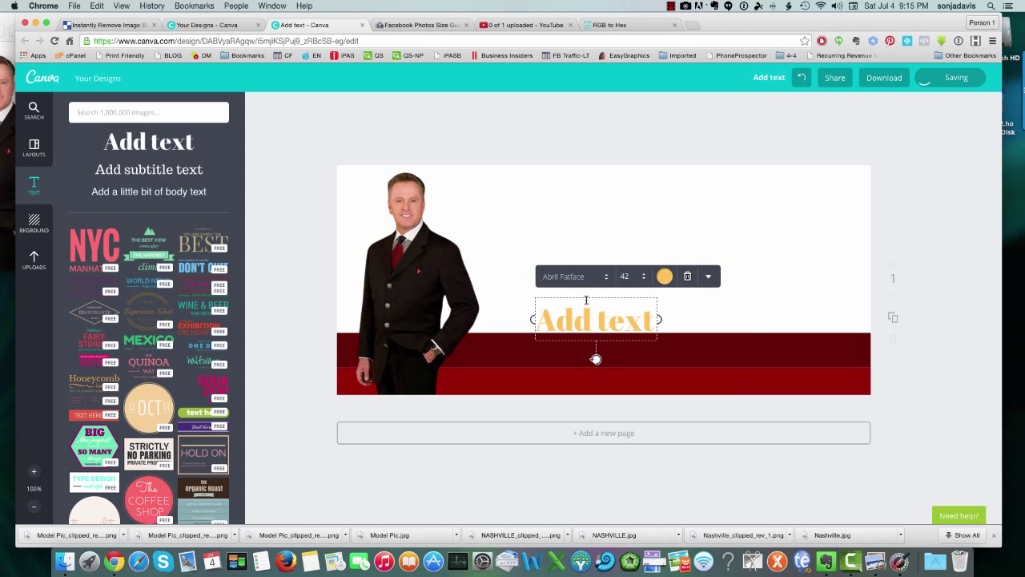
pyautogui.moveTo(602, 299); pyautogui.dragTo(534, 361)
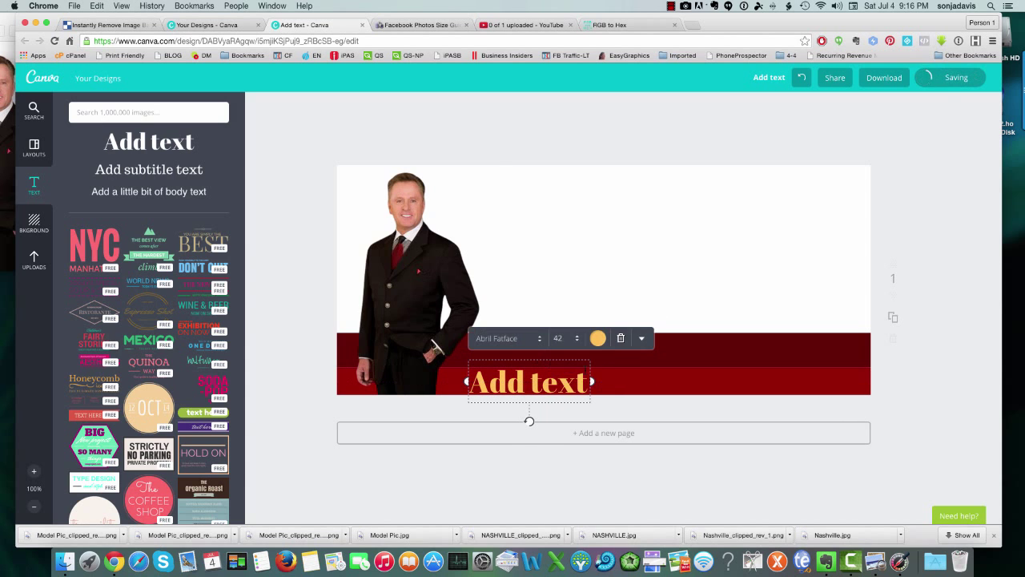
pyautogui.click(559, 338)
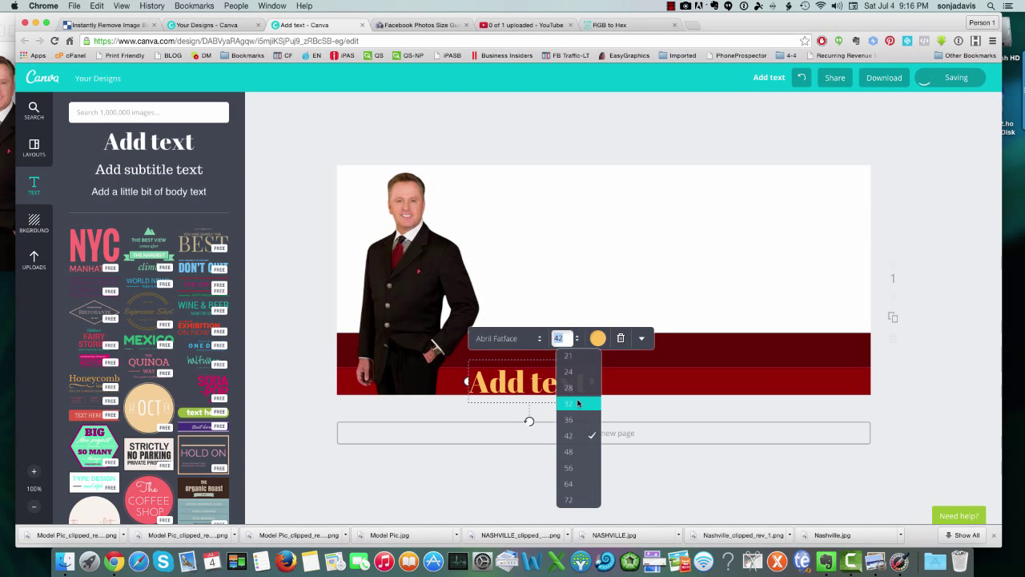
pyautogui.click(577, 389)
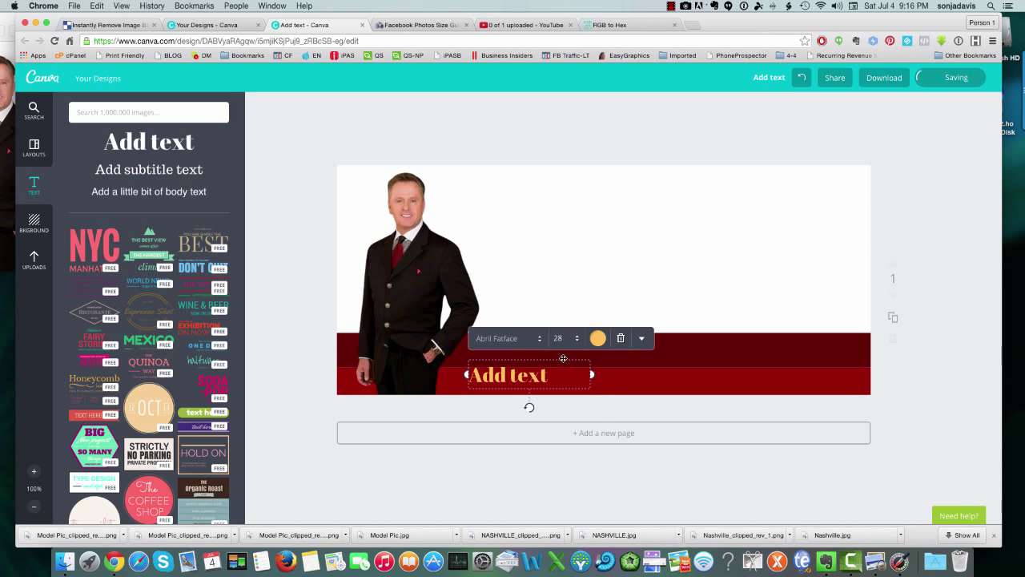
# Step: Widen the yellow text box almost to the strip's far end and, after checking the reference banner's lettering, set its font to Aileron Thin
pyautogui.moveTo(563, 358); pyautogui.dragTo(858, 383)
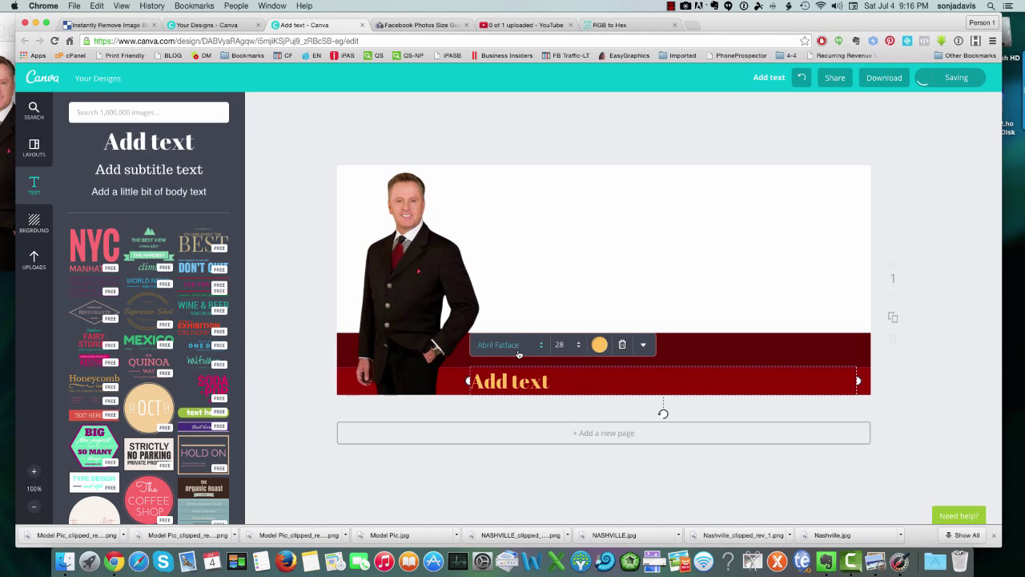
pyautogui.click(540, 351)
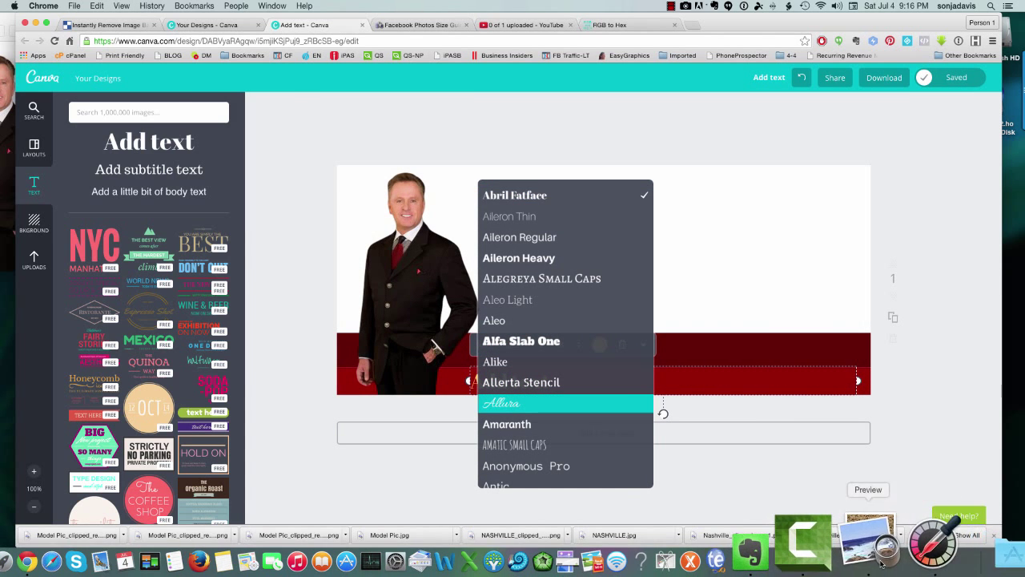
pyautogui.click(898, 561)
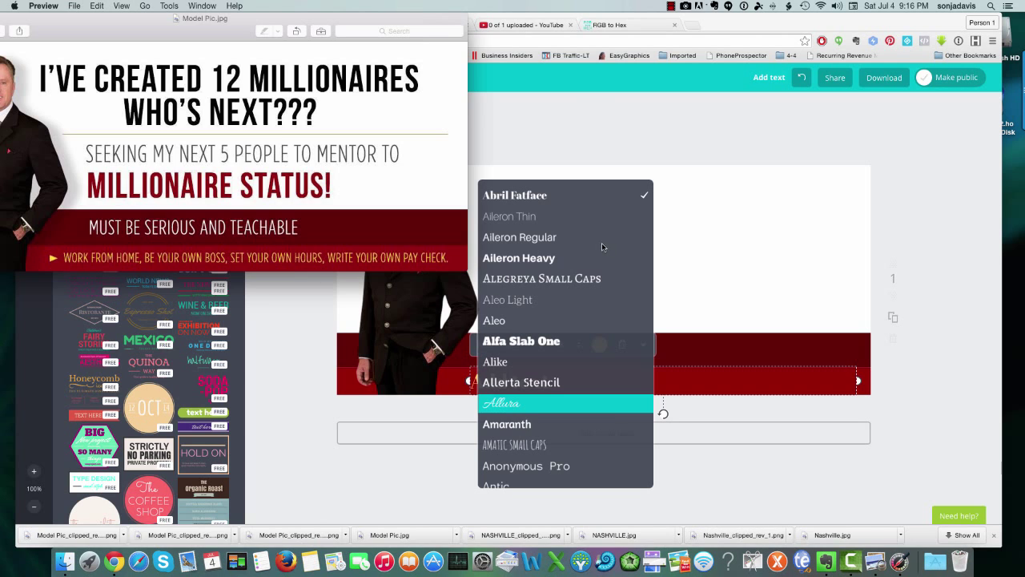
pyautogui.click(559, 237)
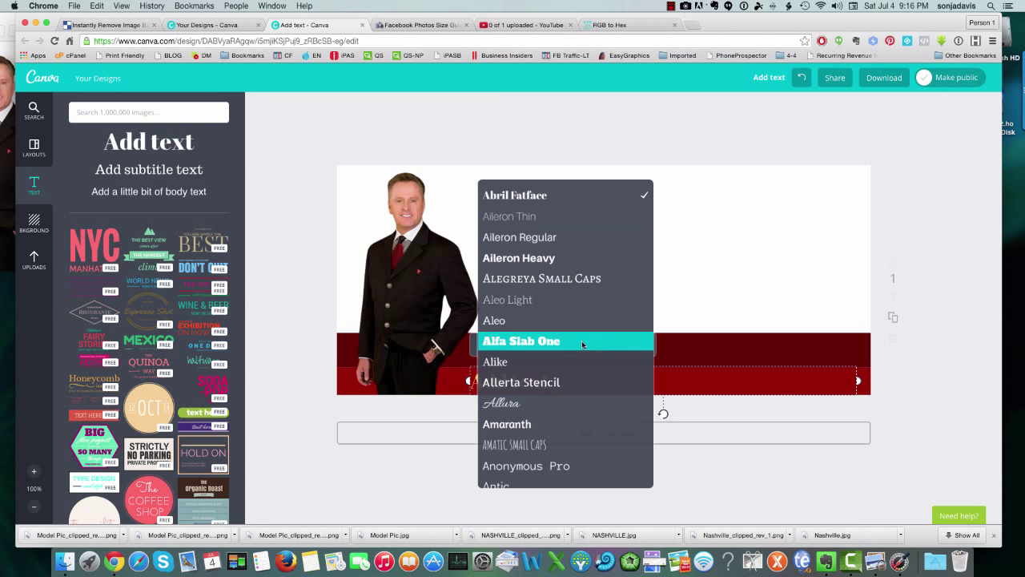
pyautogui.click(525, 216)
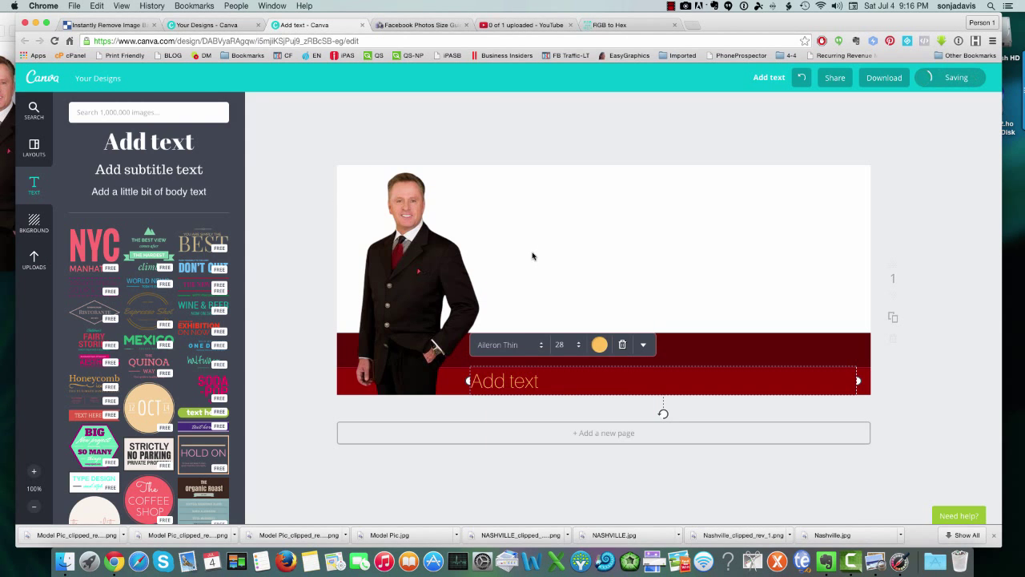
# Step: Fill the yellow line by repeating "Add text" until it appears five times, and delete the extra blank page
pyautogui.click(544, 383)
pyautogui.press('super+c')
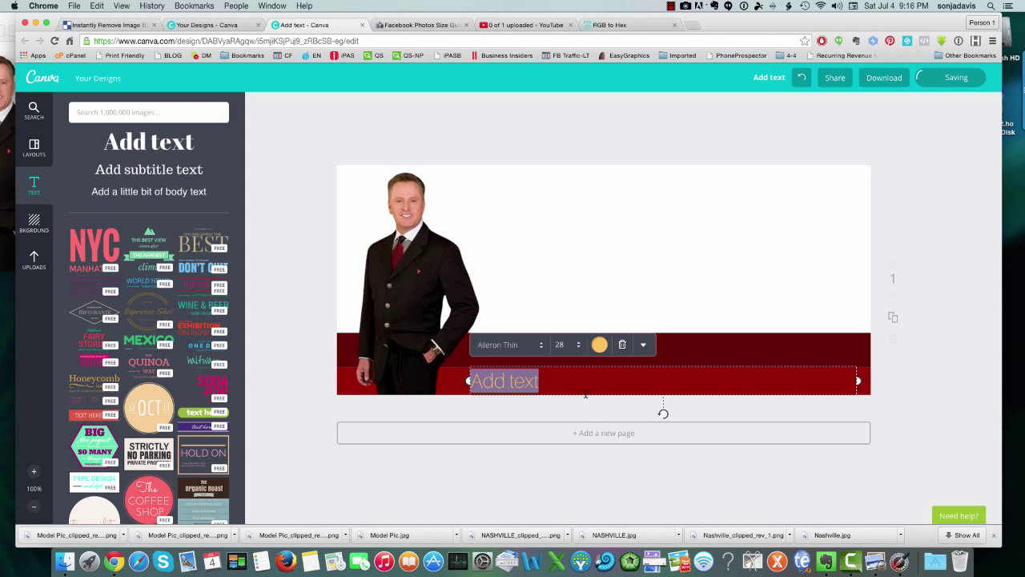
pyautogui.click(578, 383)
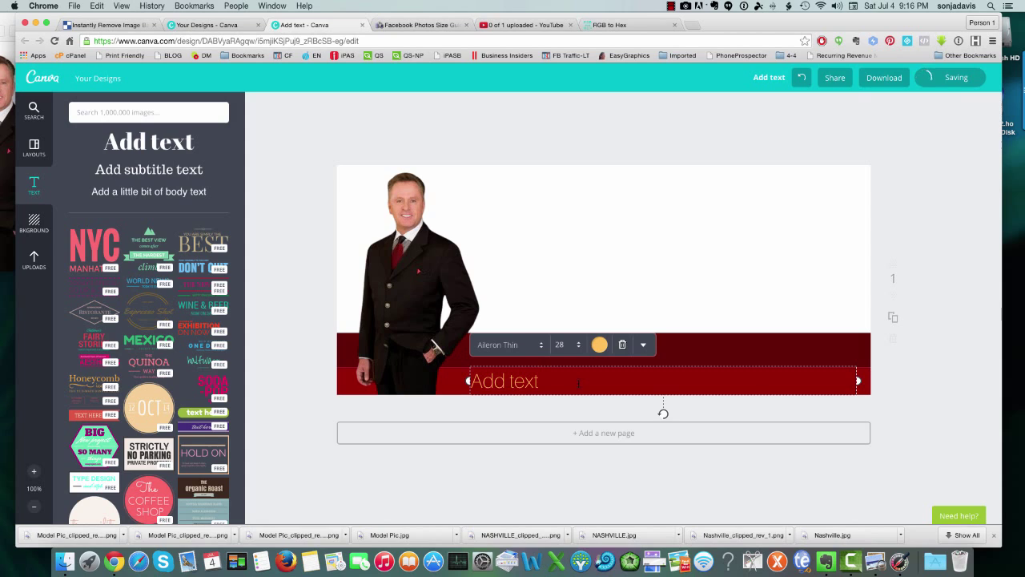
pyautogui.press('super+v')
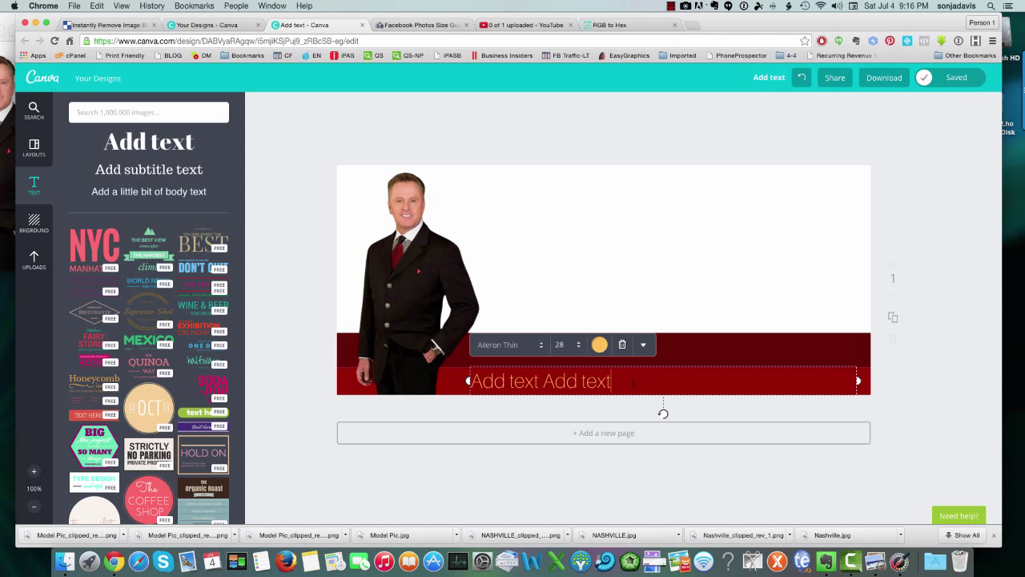
pyautogui.press('super+v')
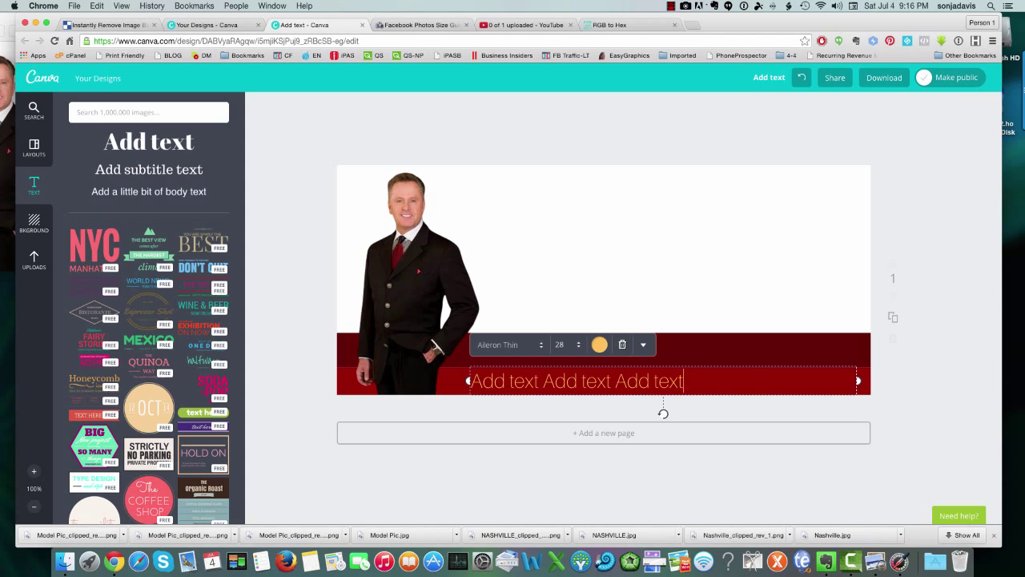
pyautogui.press('super+v')
pyautogui.press('super+v')
pyautogui.click(822, 434)
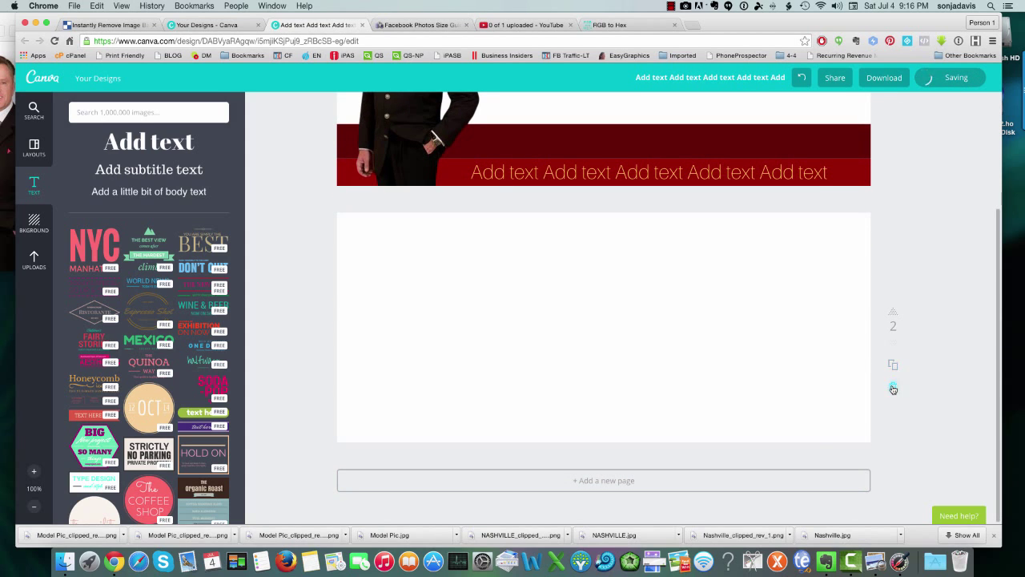
pyautogui.click(893, 388)
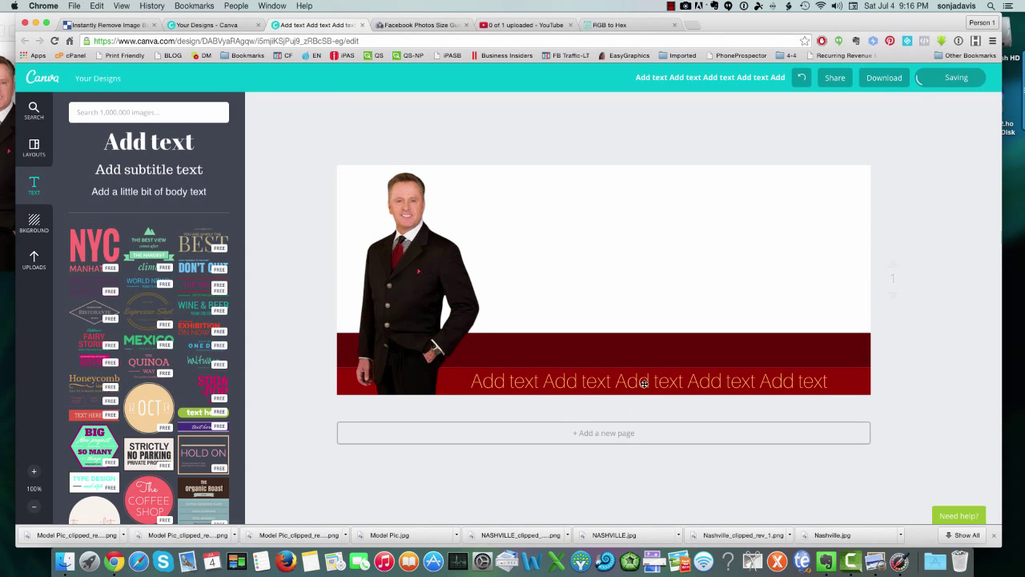
# Step: Check the Model Pic.jpg reference, add a subtitle text box and move it onto the dark red strip above the yellow line
pyautogui.click(876, 561)
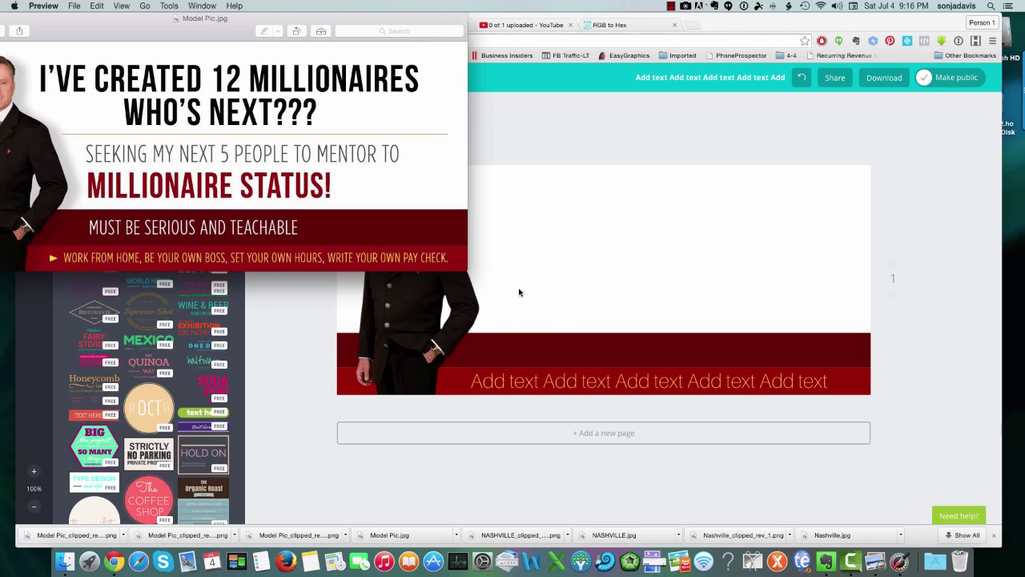
pyautogui.click(596, 237)
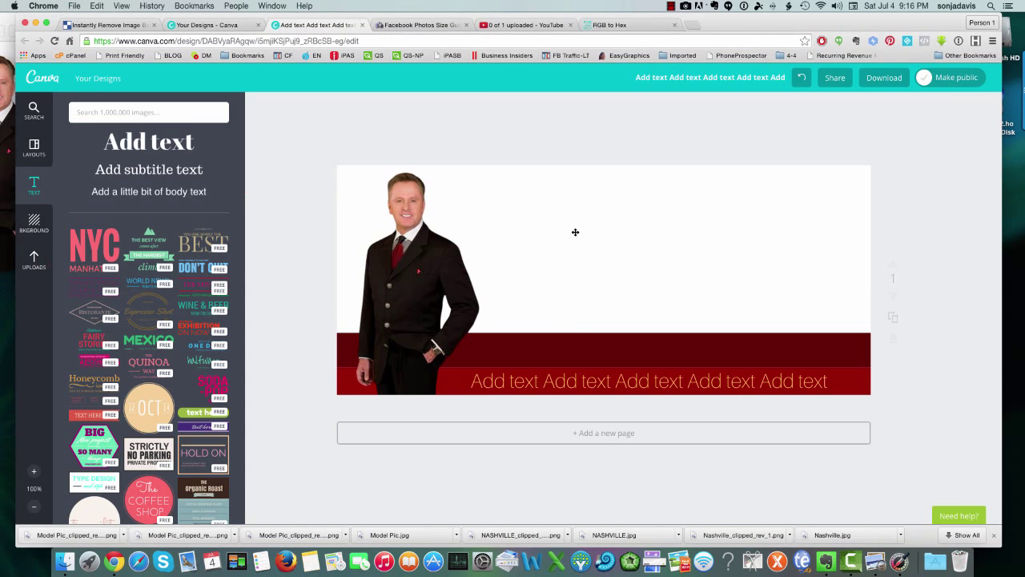
pyautogui.click(140, 168)
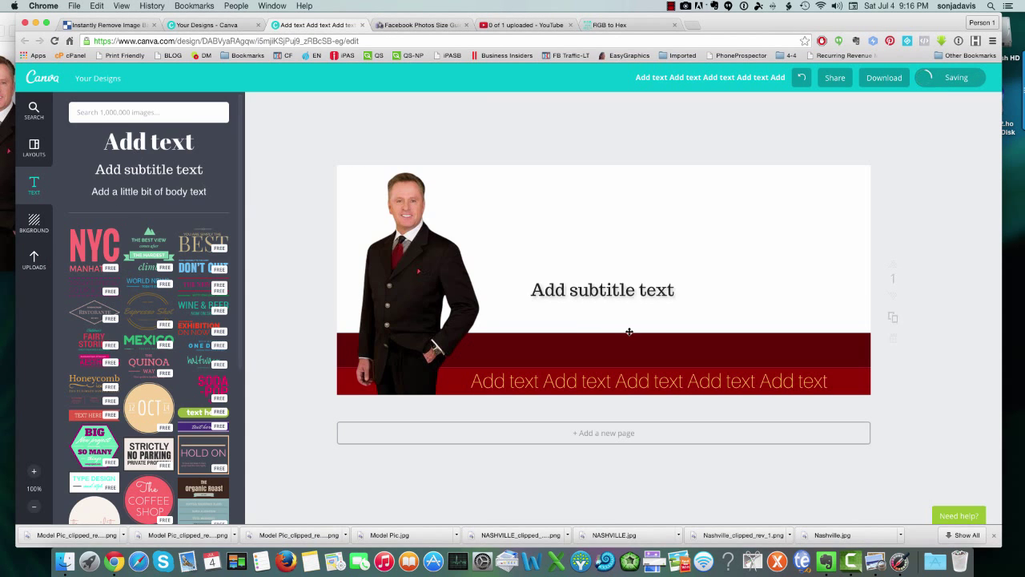
pyautogui.click(612, 292)
pyautogui.hotkey('shift', 'End')
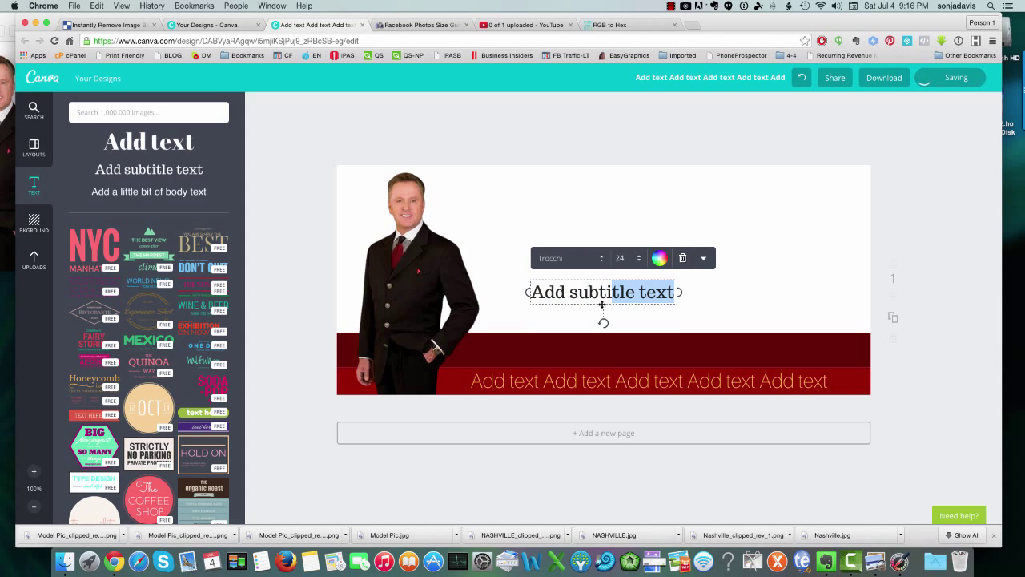
pyautogui.moveTo(605, 307); pyautogui.dragTo(567, 365)
# Step: Colour the whole subtitle text white, moving its box up onto the banner's white area
pyautogui.click(623, 316)
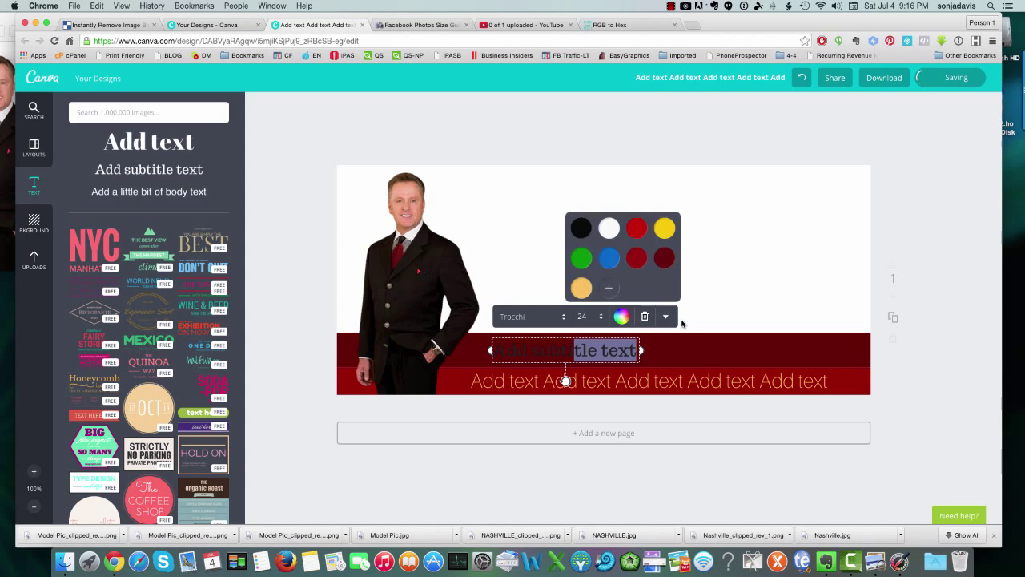
pyautogui.click(610, 232)
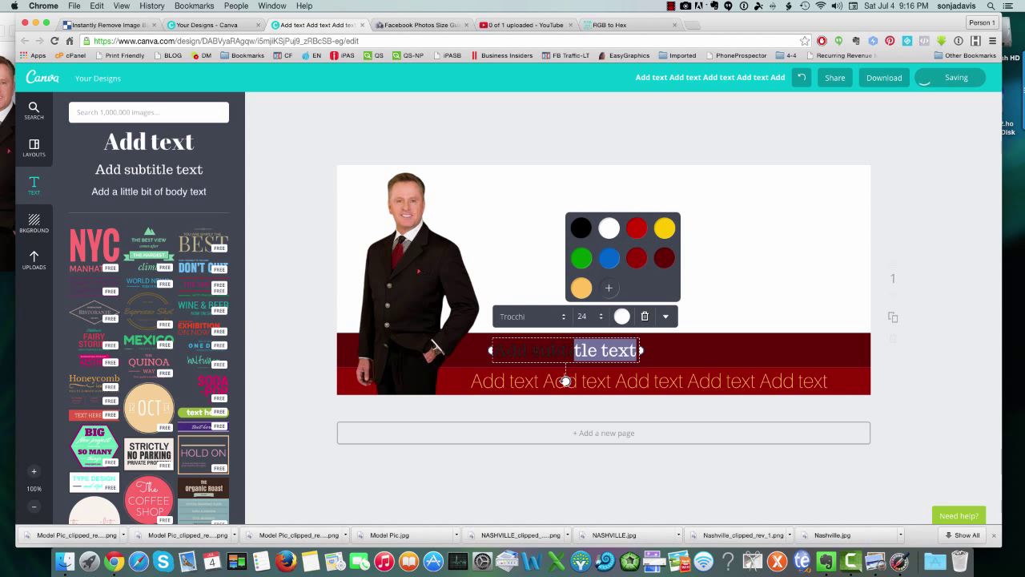
pyautogui.press('Escape')
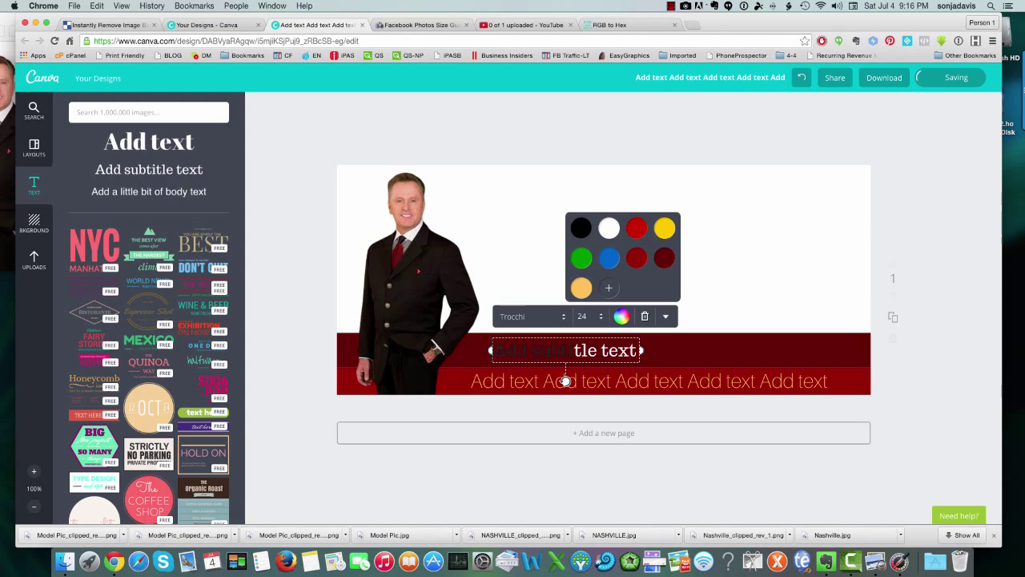
pyautogui.press('super+a')
pyautogui.click(622, 318)
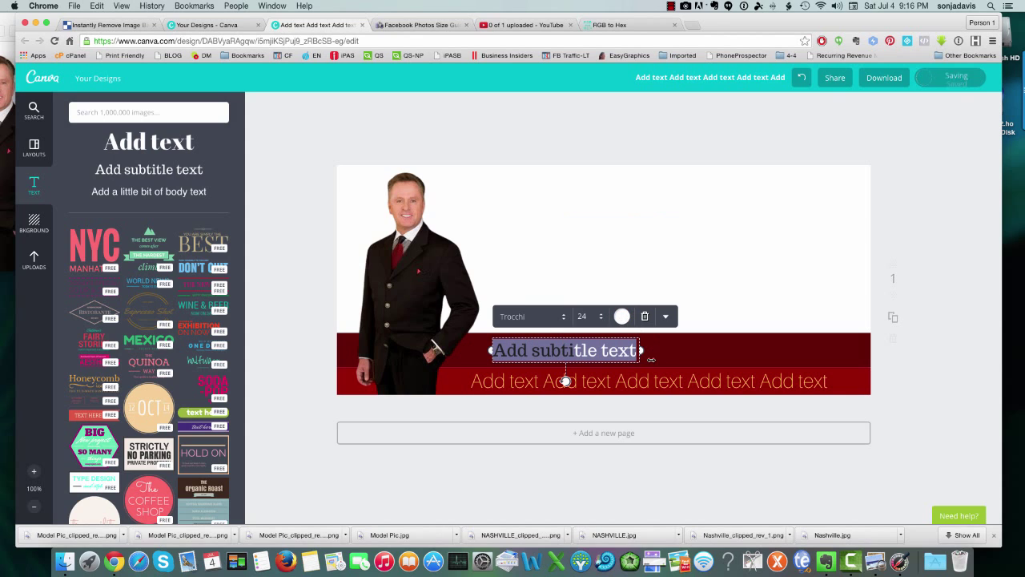
pyautogui.click(622, 317)
pyautogui.click(621, 317)
pyautogui.moveTo(603, 331); pyautogui.dragTo(607, 270)
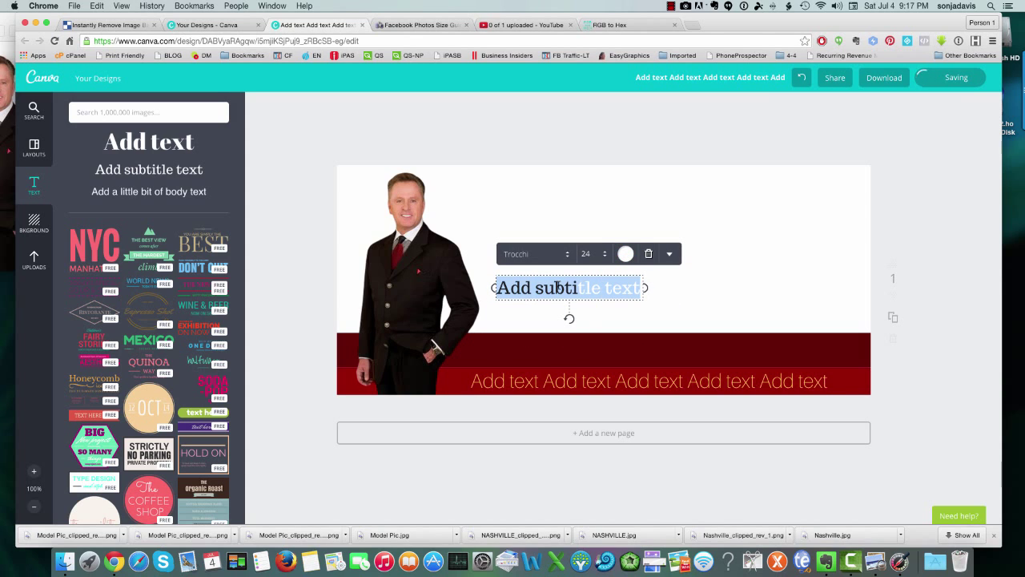
pyautogui.click(626, 258)
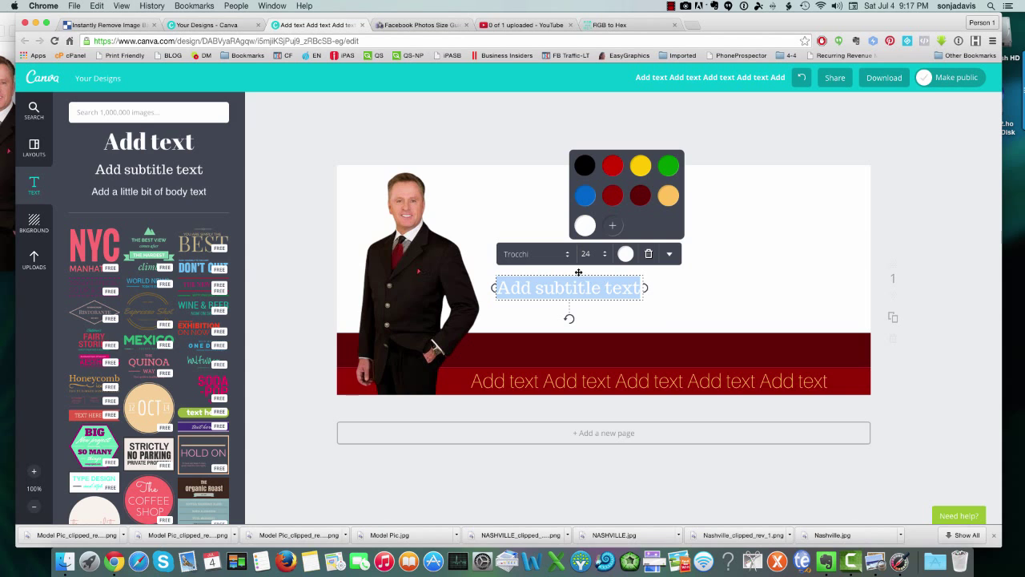
# Step: Change the white subtitle's font to Aileron Thin
pyautogui.click(565, 254)
pyautogui.scroll(10, 579, 252)
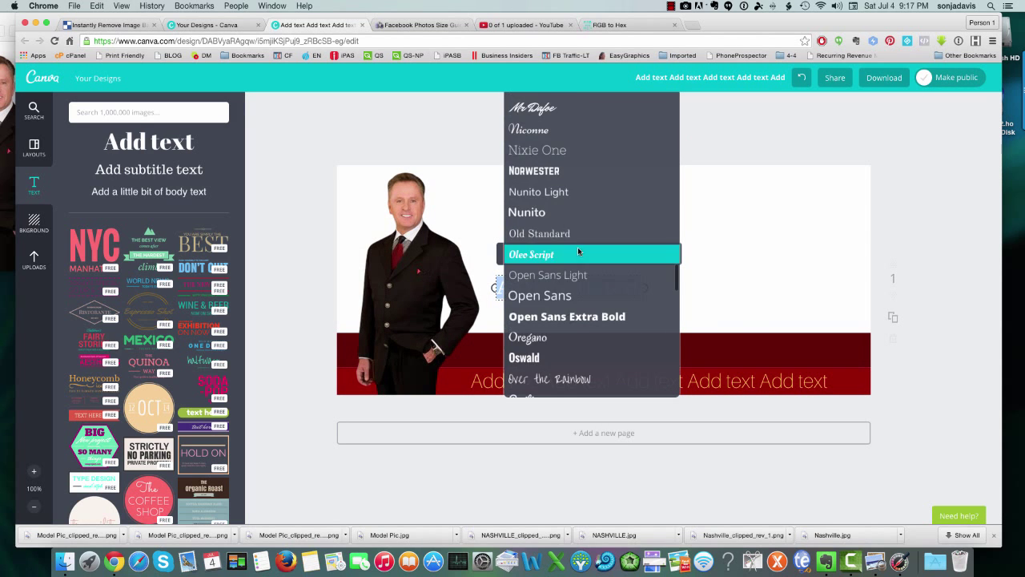
pyautogui.scroll(15, 578, 252)
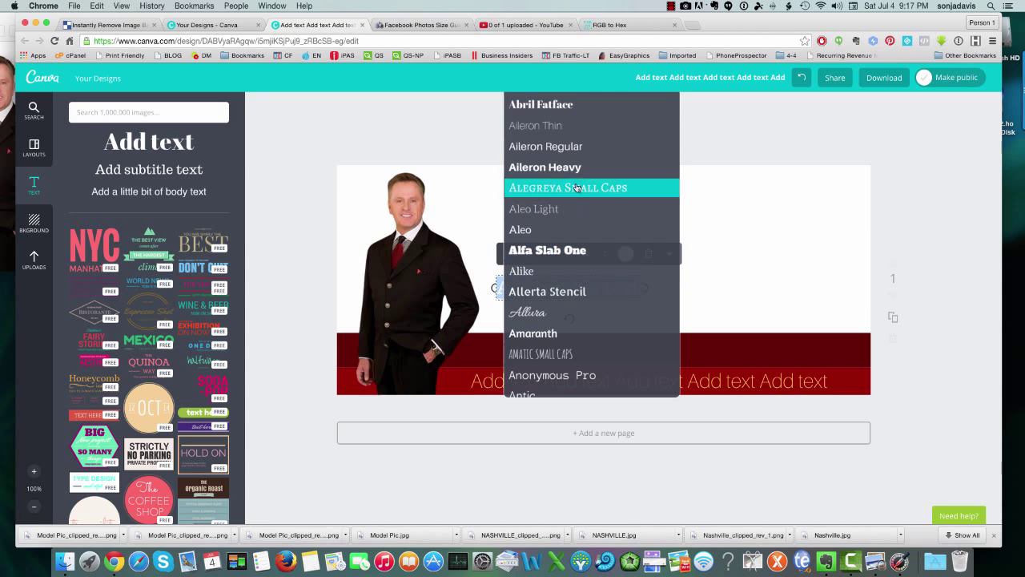
pyautogui.click(561, 126)
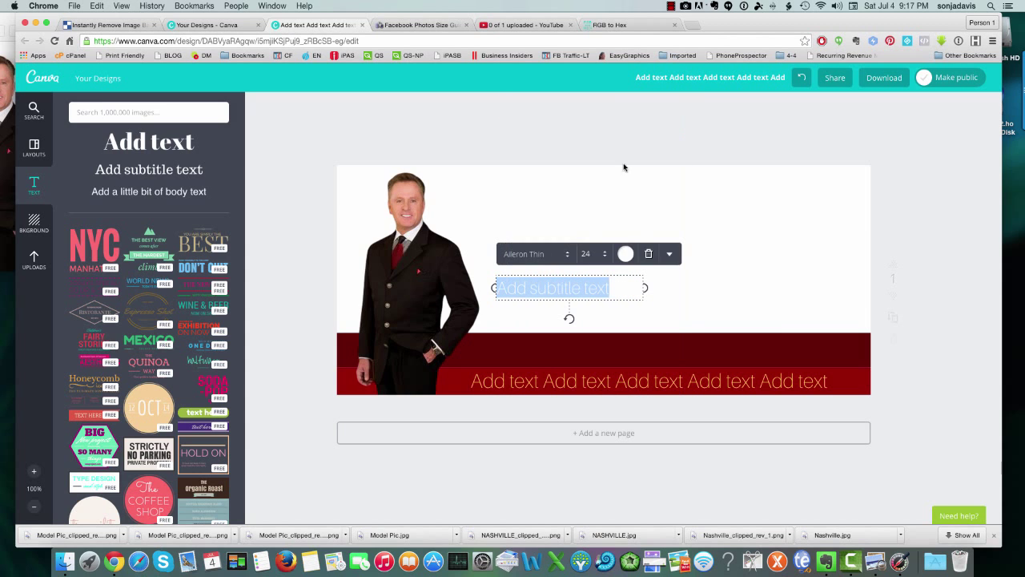
# Step: Check the Model Pic.jpg reference, move the white subtitle onto the dark red strip and widen its box across the strip
pyautogui.click(912, 559)
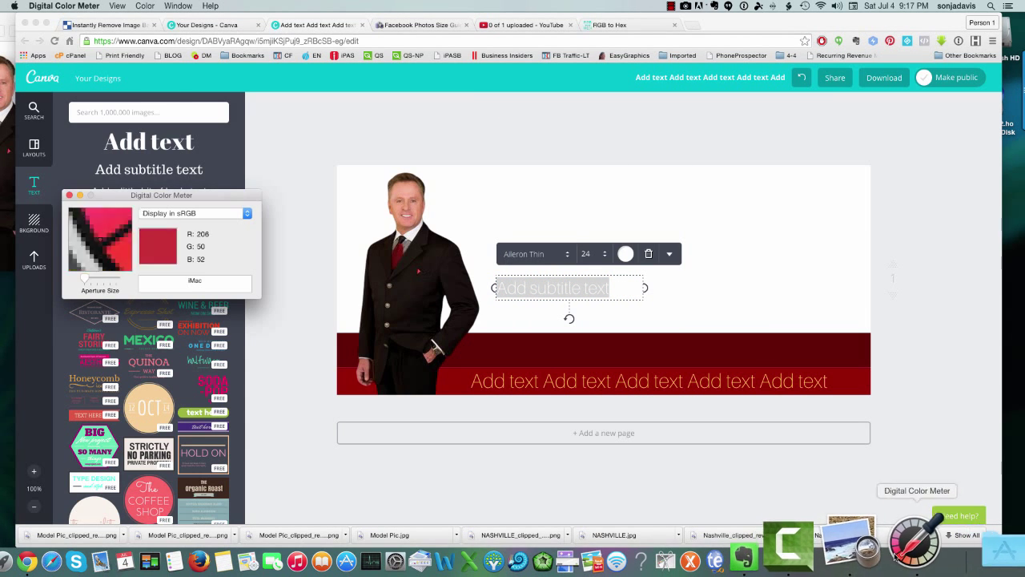
pyautogui.click(877, 552)
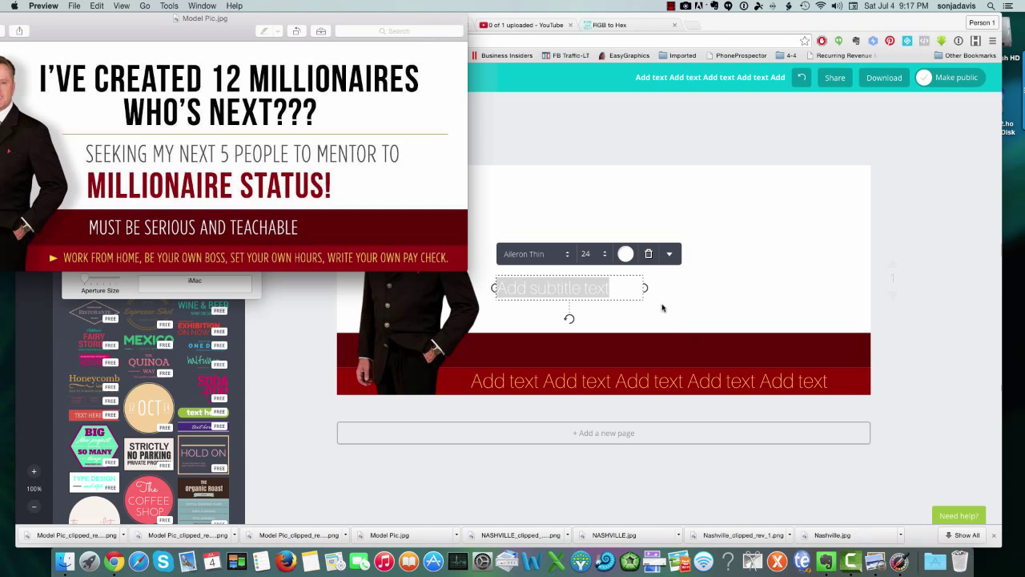
pyautogui.click(555, 257)
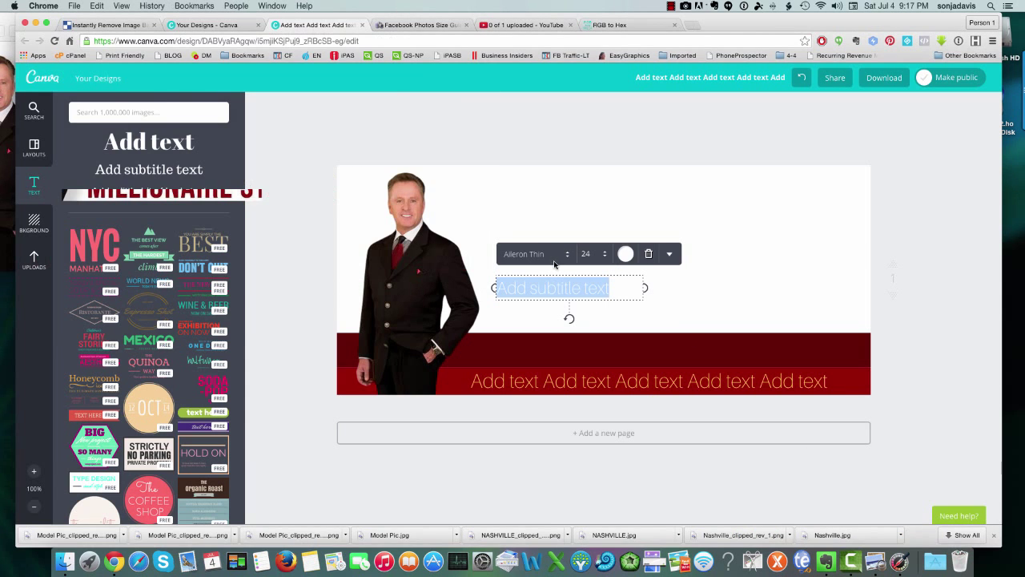
pyautogui.press('BackSpace')
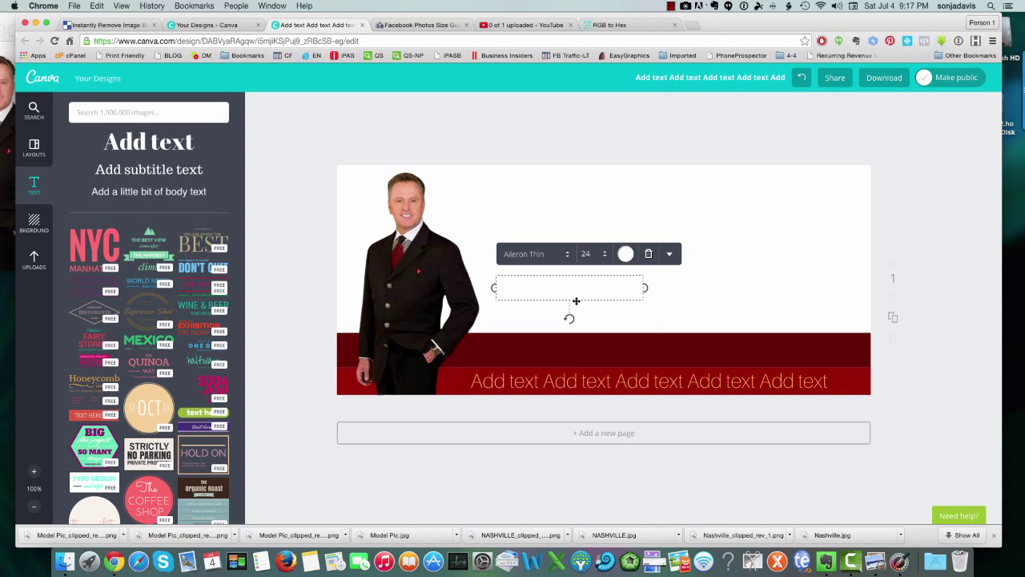
pyautogui.moveTo(576, 300); pyautogui.dragTo(553, 365)
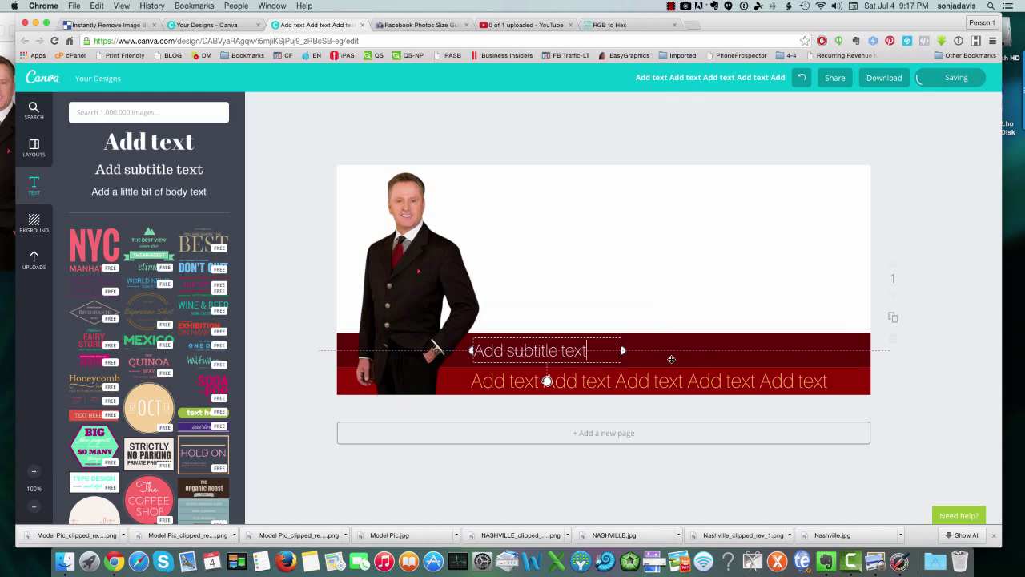
pyautogui.moveTo(622, 350); pyautogui.dragTo(854, 350)
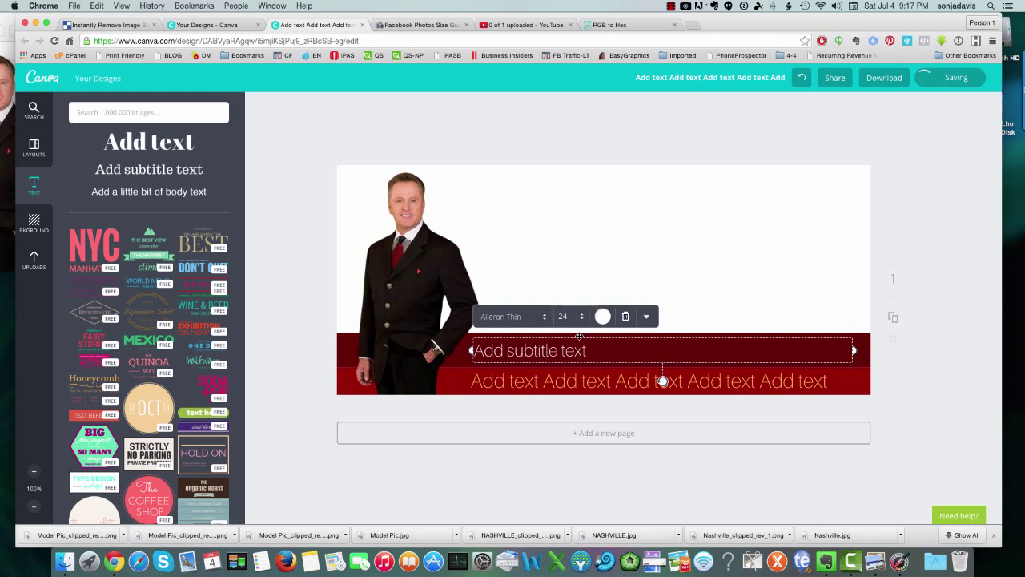
# Step: Try Aileron Regular as the font for the whole white subtitle
pyautogui.tripleClick(532, 350)
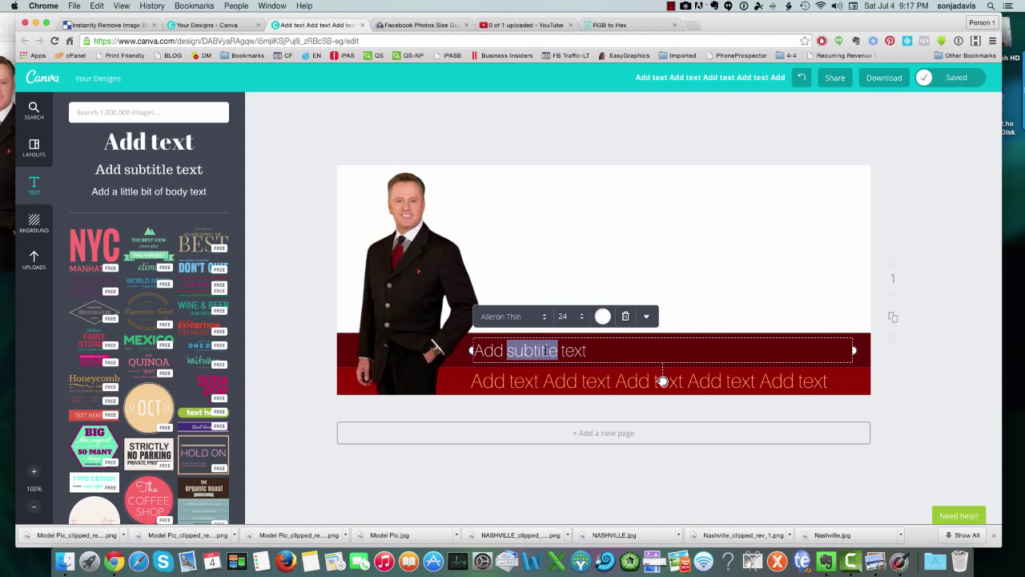
pyautogui.click(546, 319)
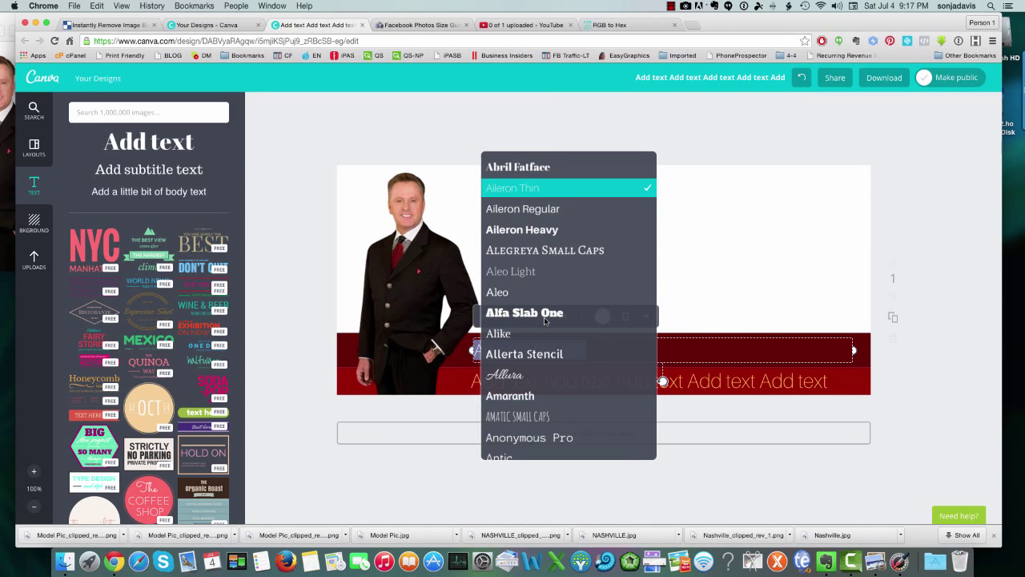
pyautogui.click(535, 209)
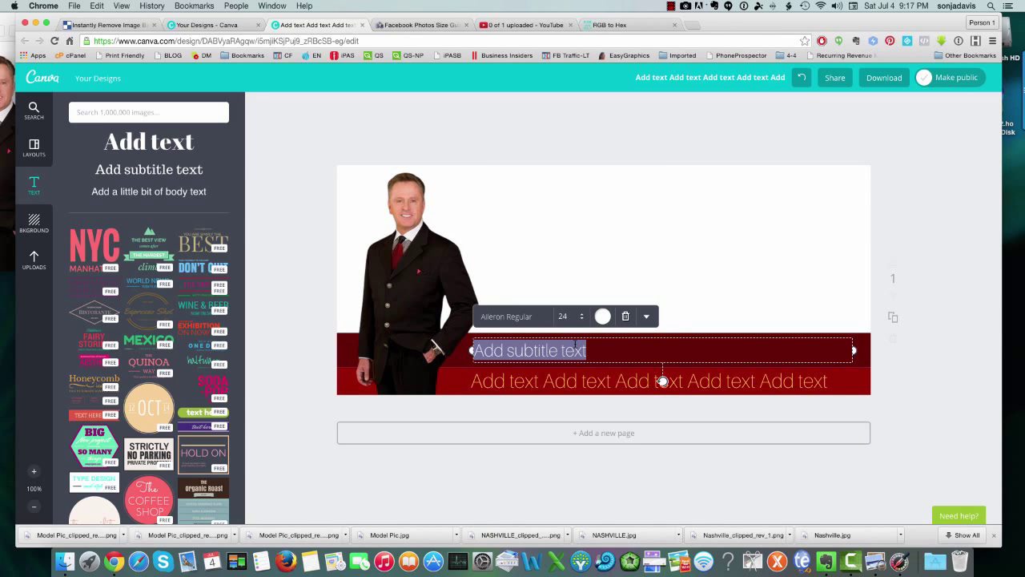
pyautogui.click(596, 349)
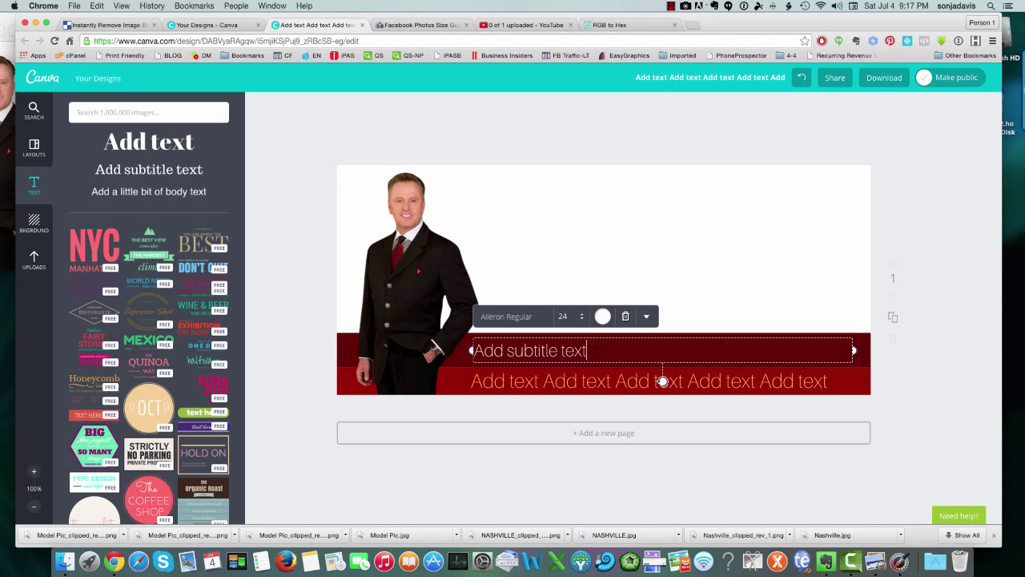
# Step: Compare the white subtitle with the Model Pic.jpg reference and try Aileron Heavy as its font
pyautogui.click(878, 541)
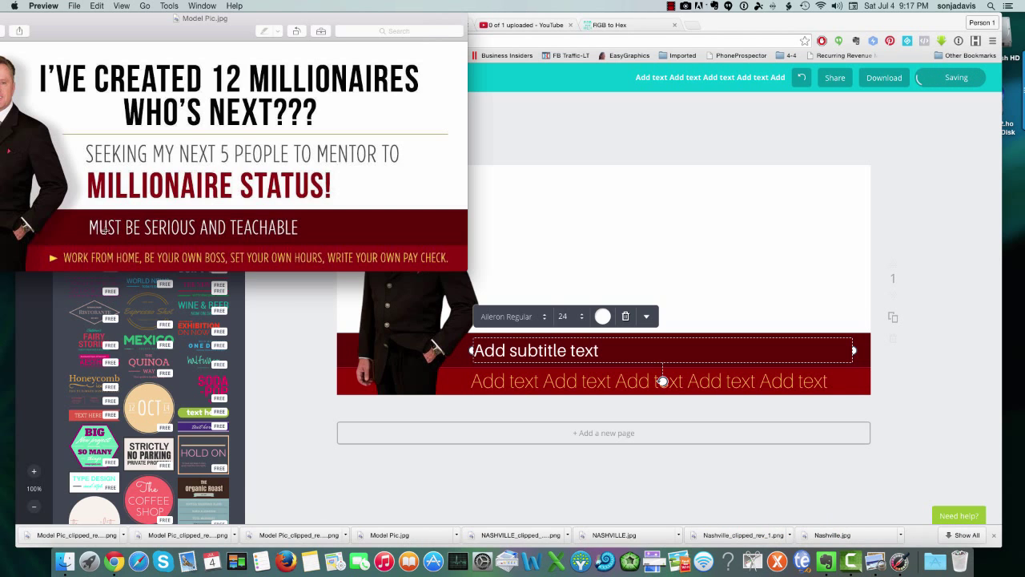
pyautogui.click(546, 317)
pyautogui.click(545, 317)
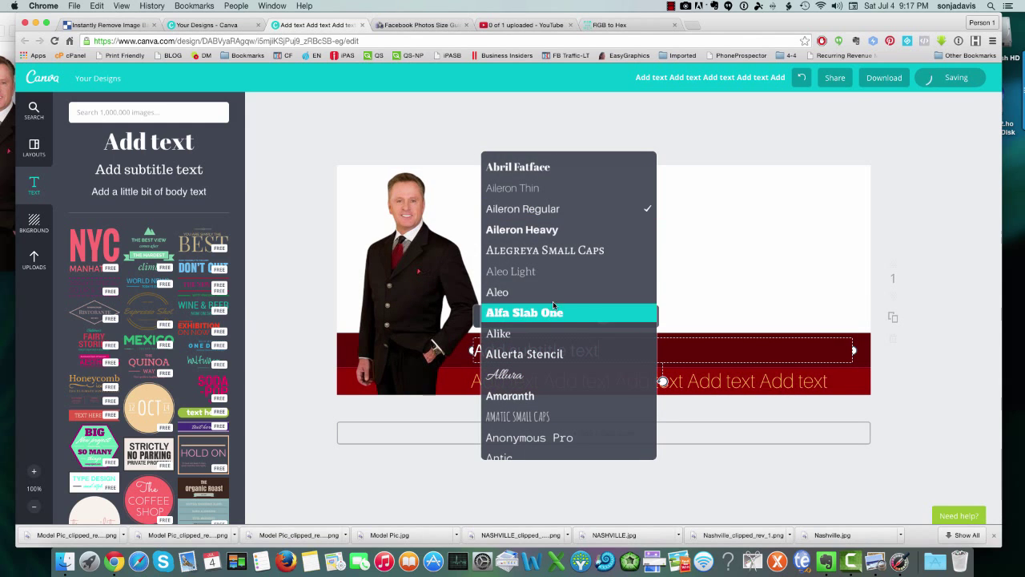
pyautogui.click(539, 232)
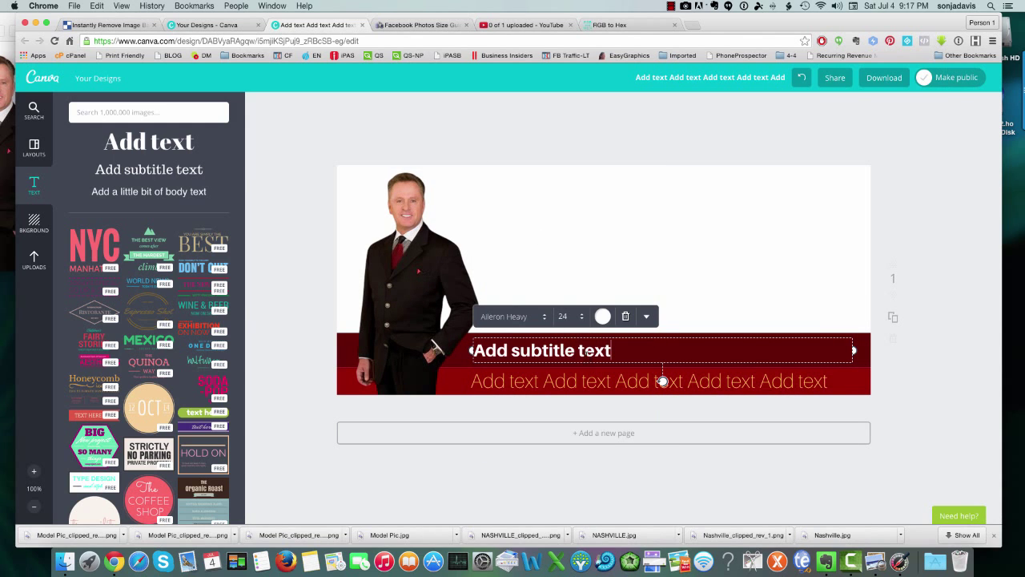
# Step: Change the white subtitle's font to Arimo
pyautogui.click(543, 320)
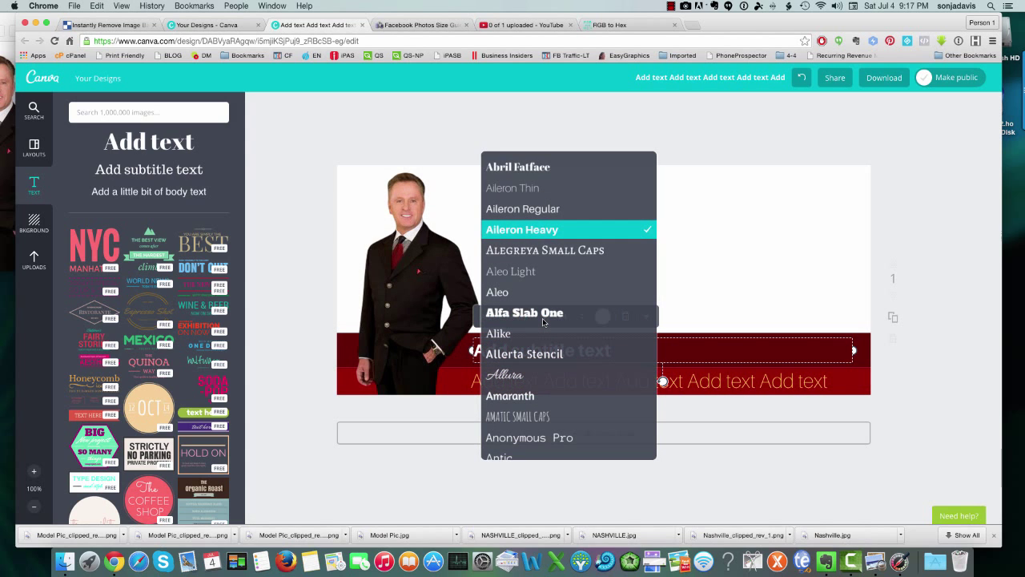
pyautogui.scroll(-3, 563, 362)
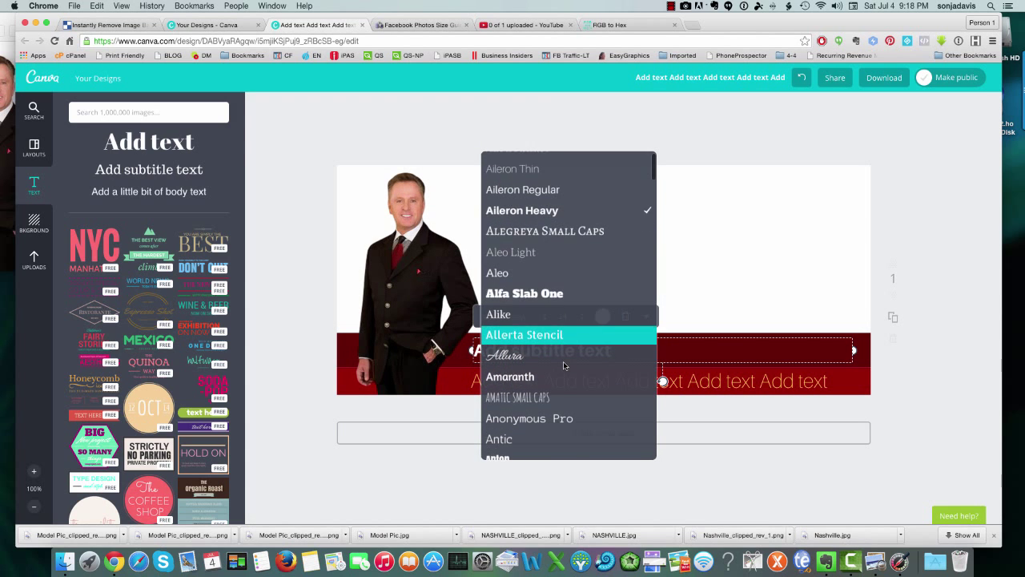
pyautogui.scroll(-5, 563, 366)
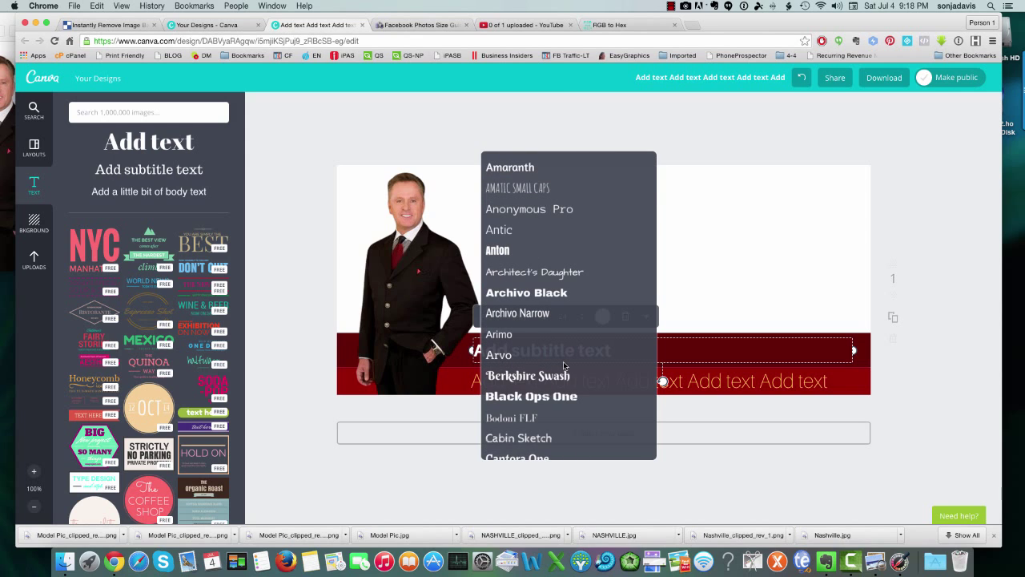
pyautogui.scroll(-3, 563, 366)
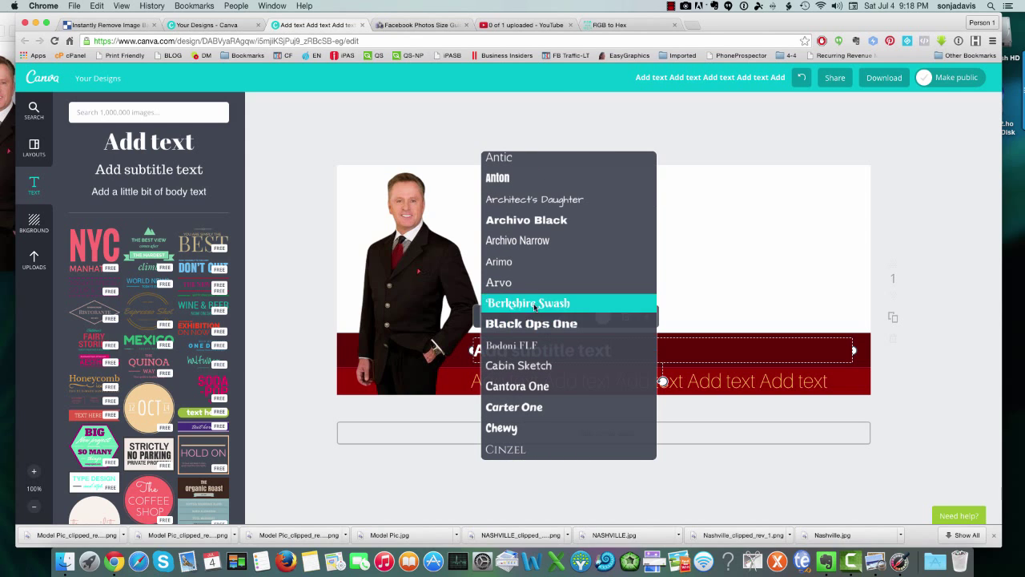
pyautogui.click(521, 262)
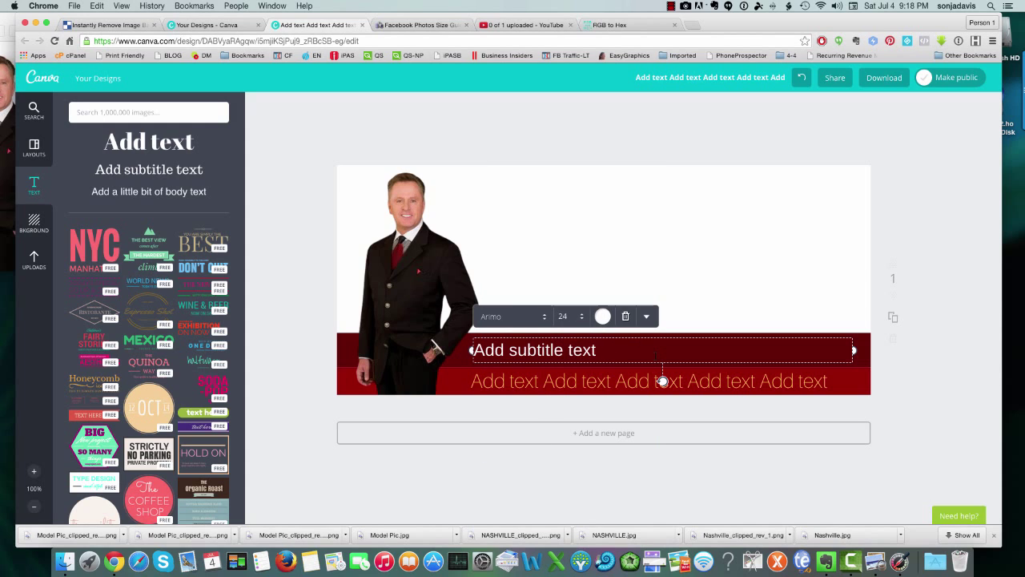
# Step: Fill the white line by repeating its text, trimming it to "Add subtitle text Add subtitle text Add subtitle" so it fits one row
pyautogui.hotkey('alt', 'shift', 'Left')
pyautogui.hotkey('alt', 'shift', 'Left')
pyautogui.hotkey('alt', 'shift', 'Left')
pyautogui.press('super+c')
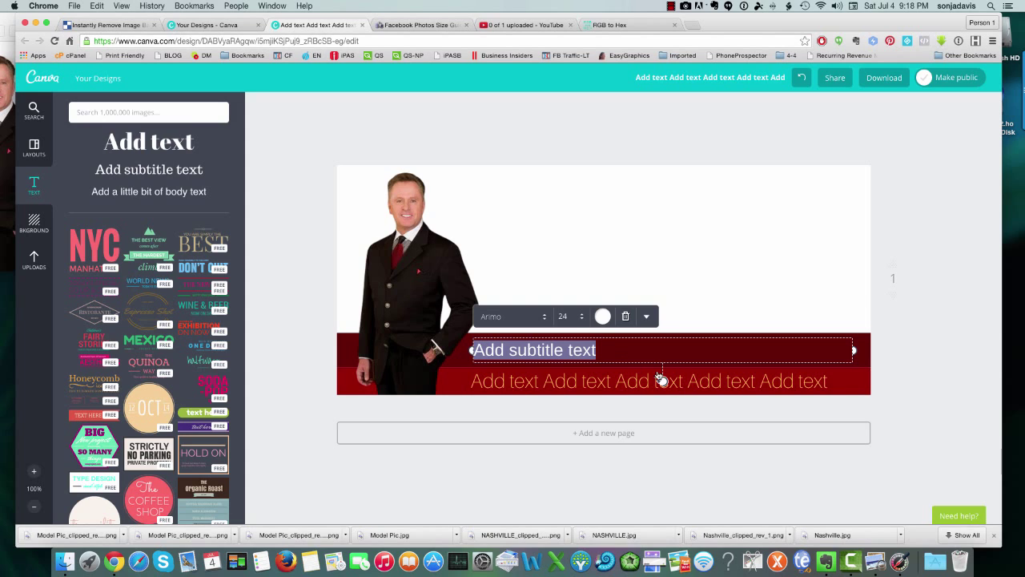
pyautogui.press('Right')
pyautogui.press('super+v')
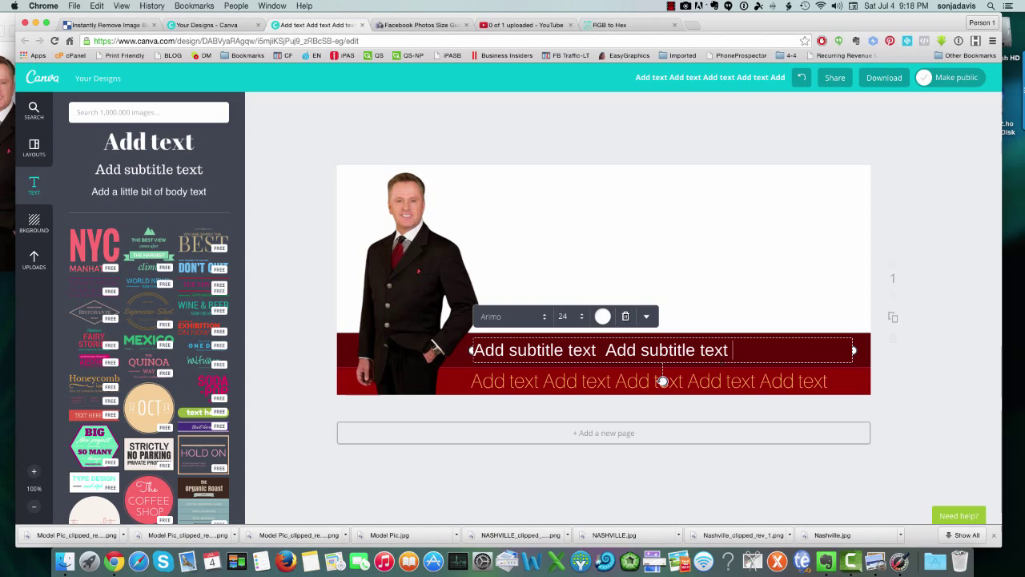
pyautogui.press('super+v')
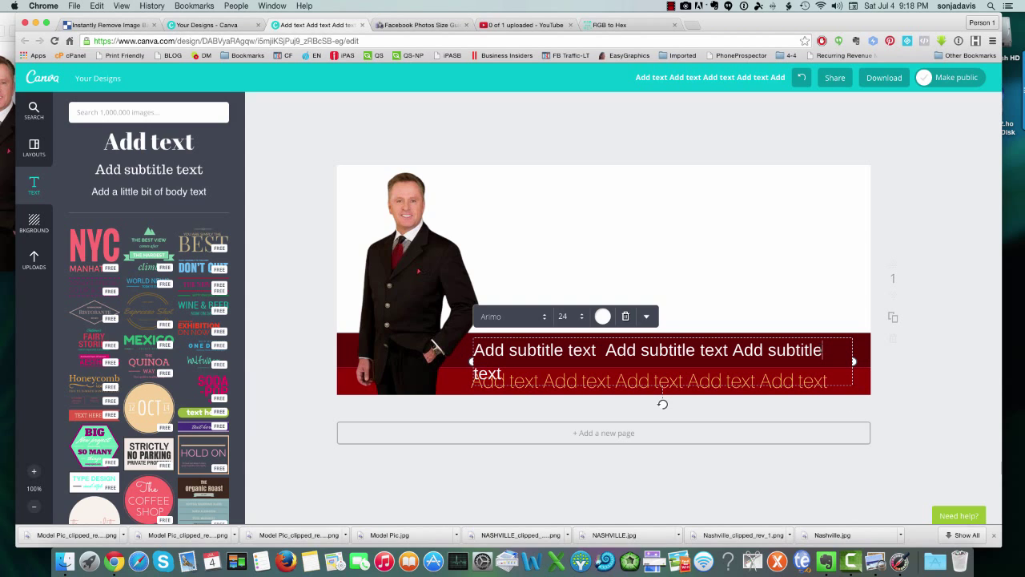
pyautogui.click(820, 351)
pyautogui.press('Delete')
pyautogui.press('Delete')
pyautogui.press('Delete')
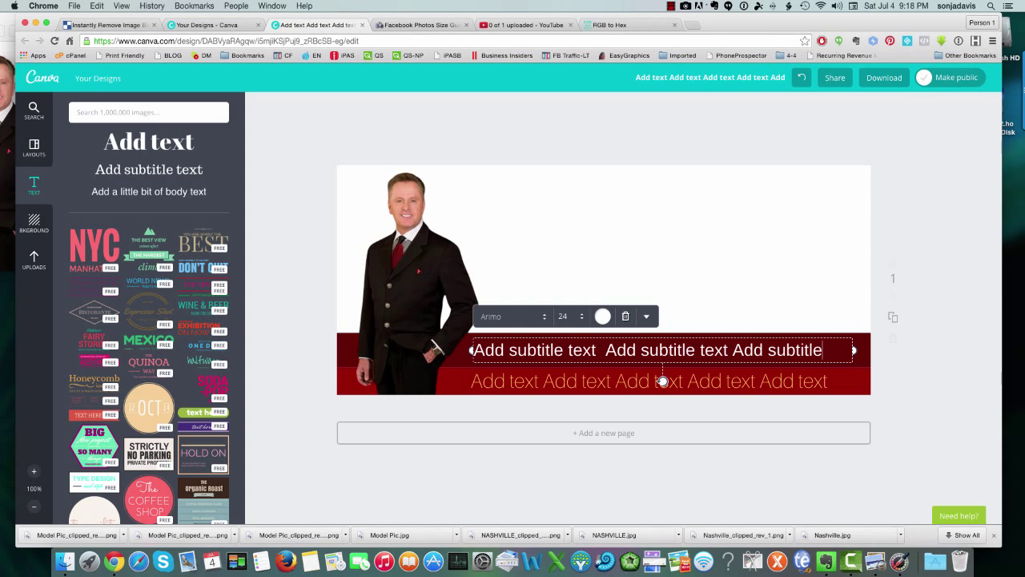
pyautogui.click(896, 359)
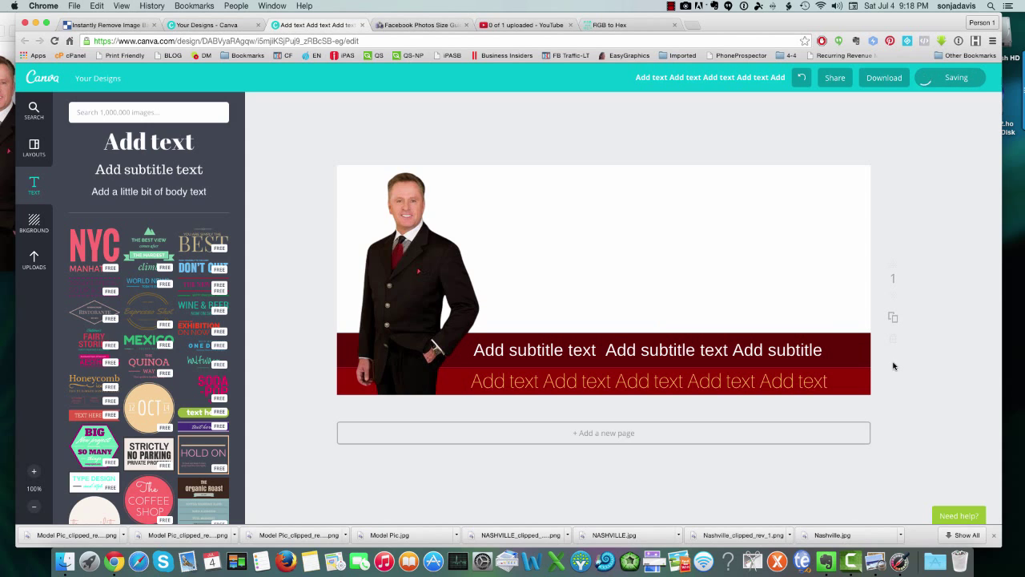
# Step: Check the divider line in the Model Pic.jpg reference and bring up the Lines elements for the banner
pyautogui.click(875, 560)
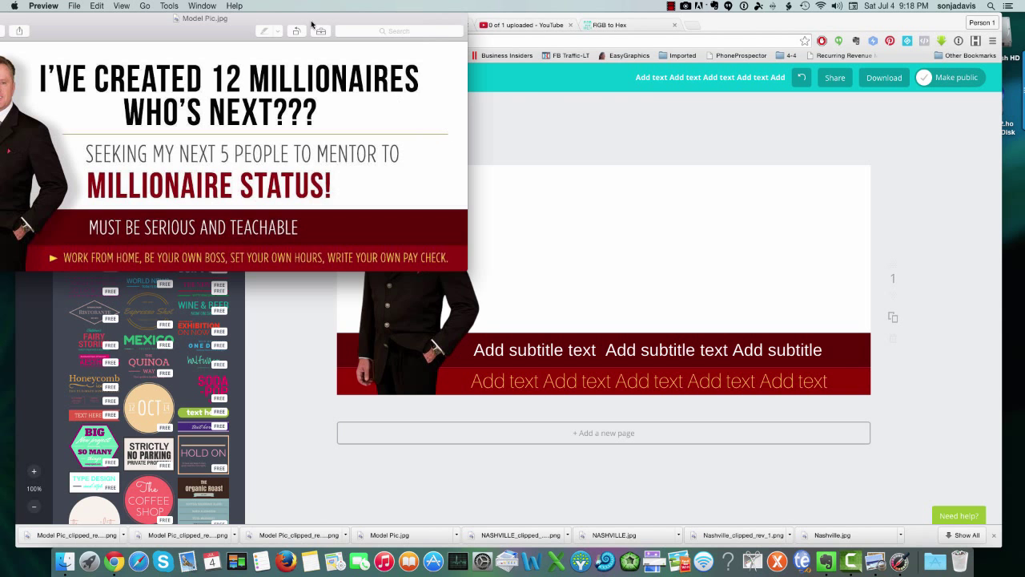
pyautogui.moveTo(233, 29); pyautogui.dragTo(591, 341)
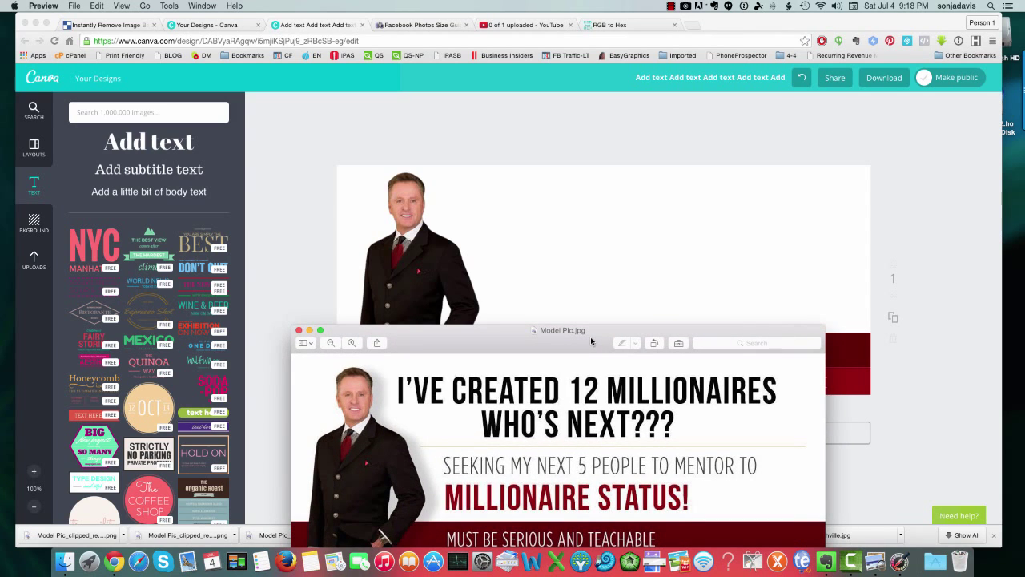
pyautogui.click(33, 107)
pyautogui.click(34, 107)
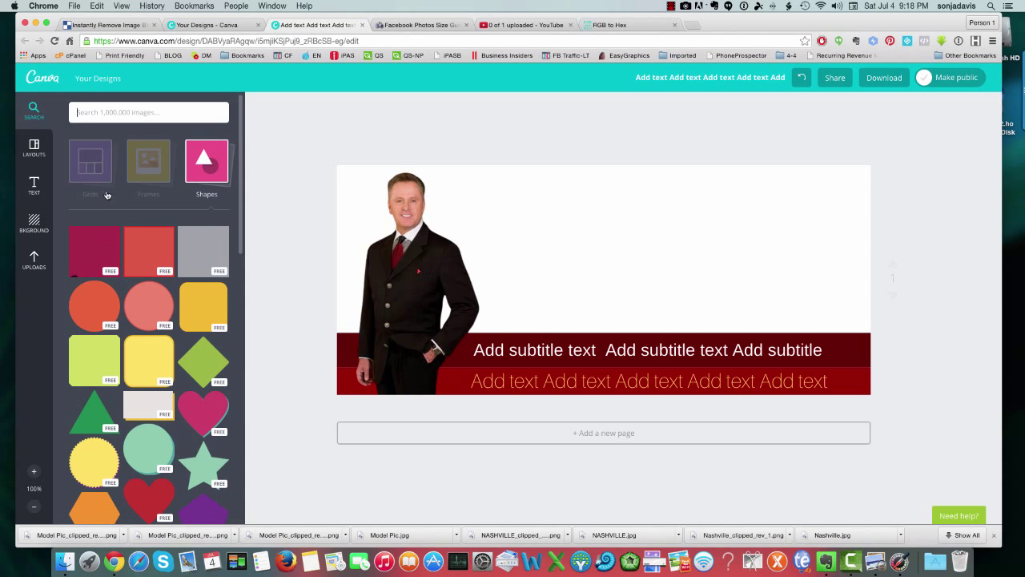
pyautogui.click(147, 166)
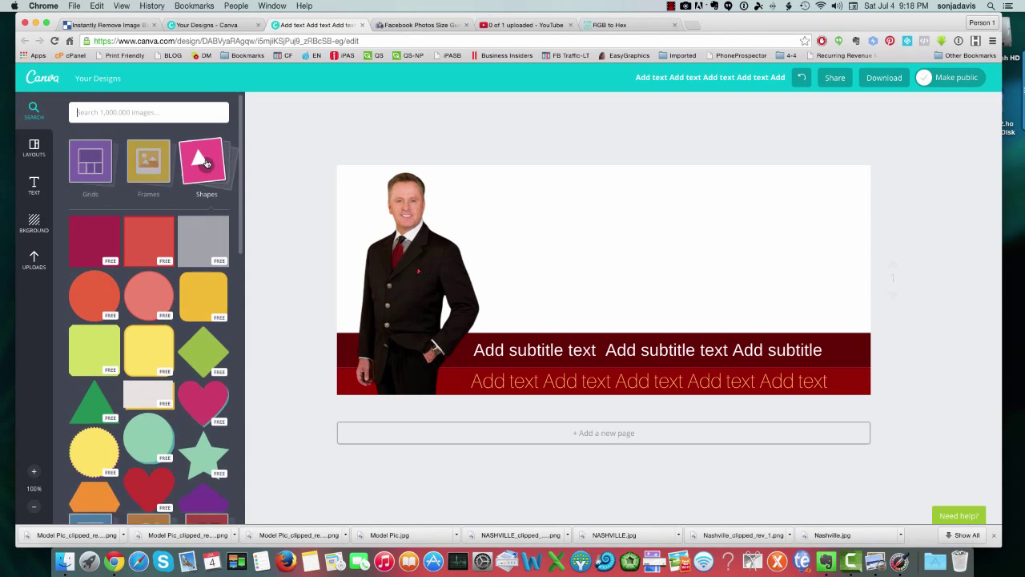
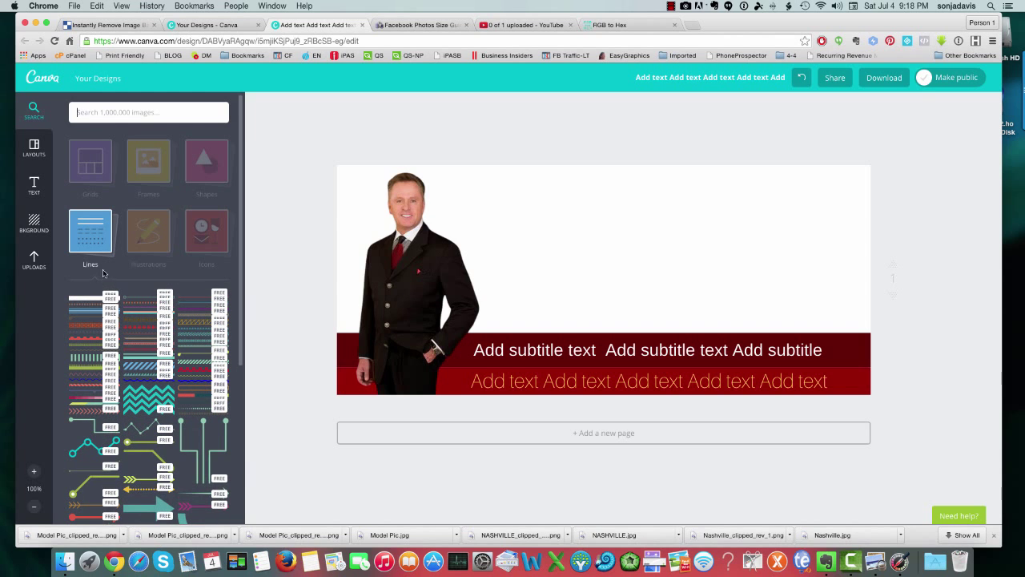
# Step: Try a thin red line on the banner's white area and delete it
pyautogui.click(188, 299)
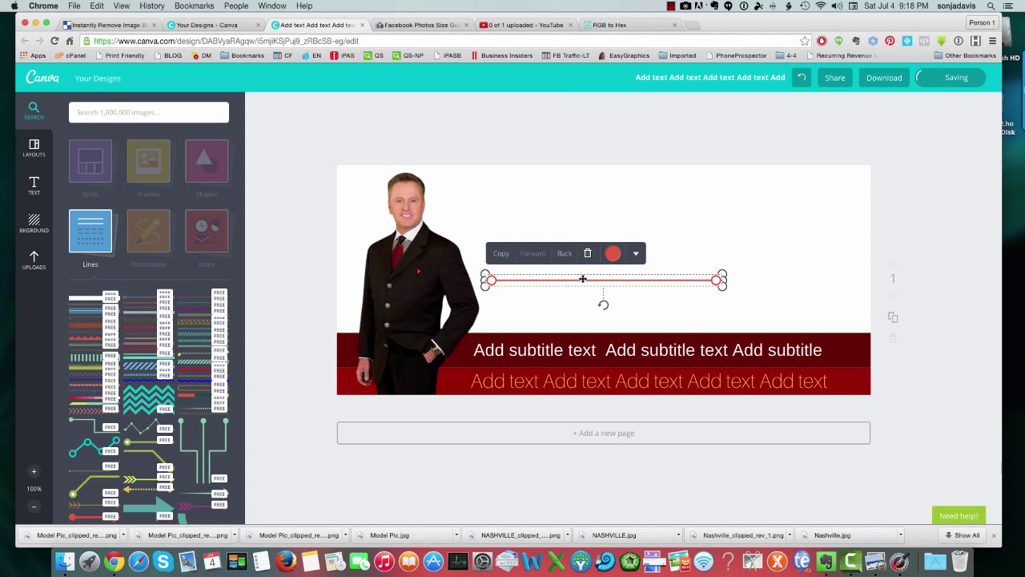
pyautogui.click(588, 254)
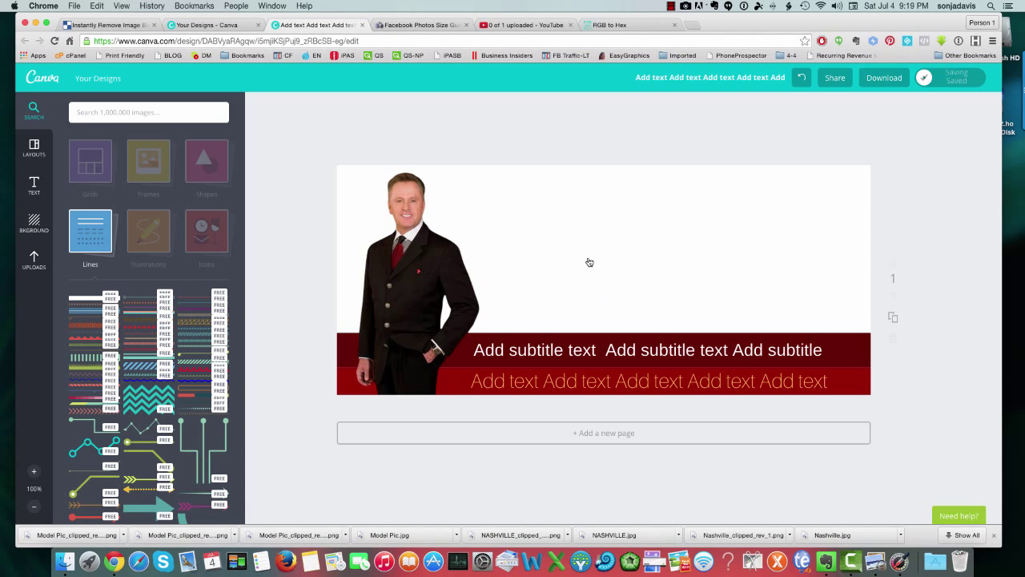
# Step: Add a plain thick white line to the banner's white area, move it up slightly and colour it blue
pyautogui.click(98, 300)
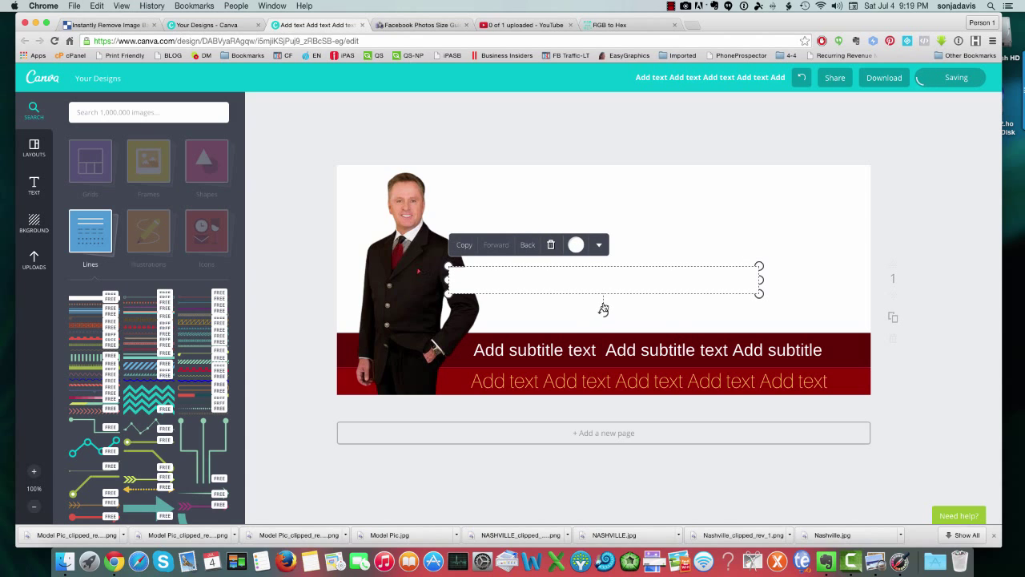
pyautogui.moveTo(605, 292); pyautogui.dragTo(604, 265)
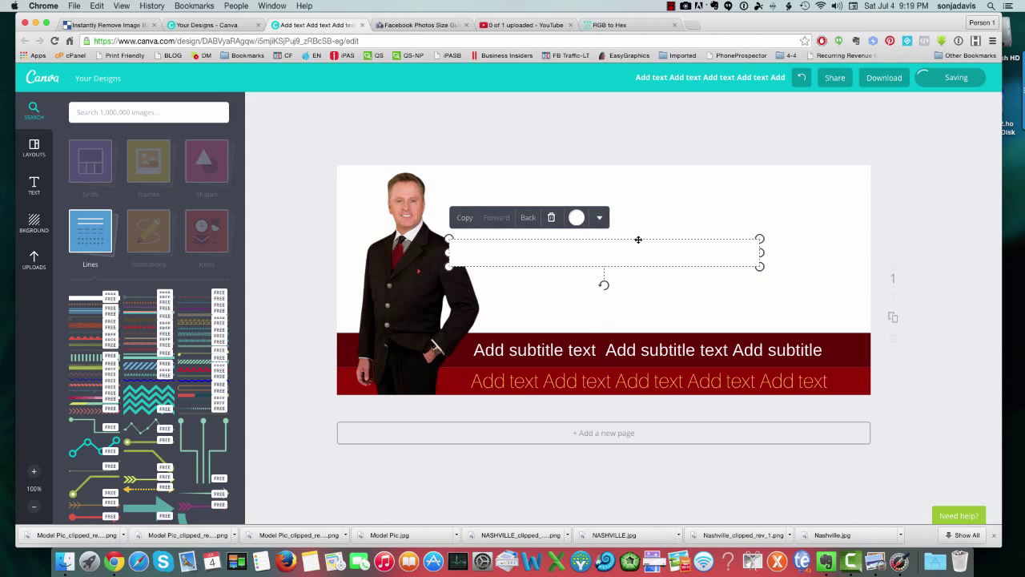
pyautogui.moveTo(750, 271); pyautogui.dragTo(749, 238)
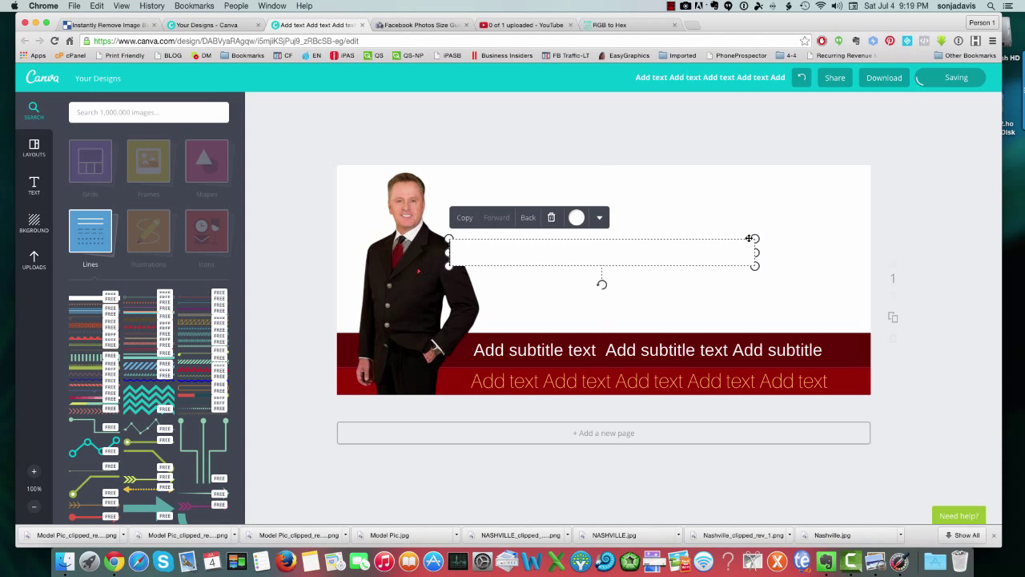
pyautogui.click(574, 225)
pyautogui.click(535, 169)
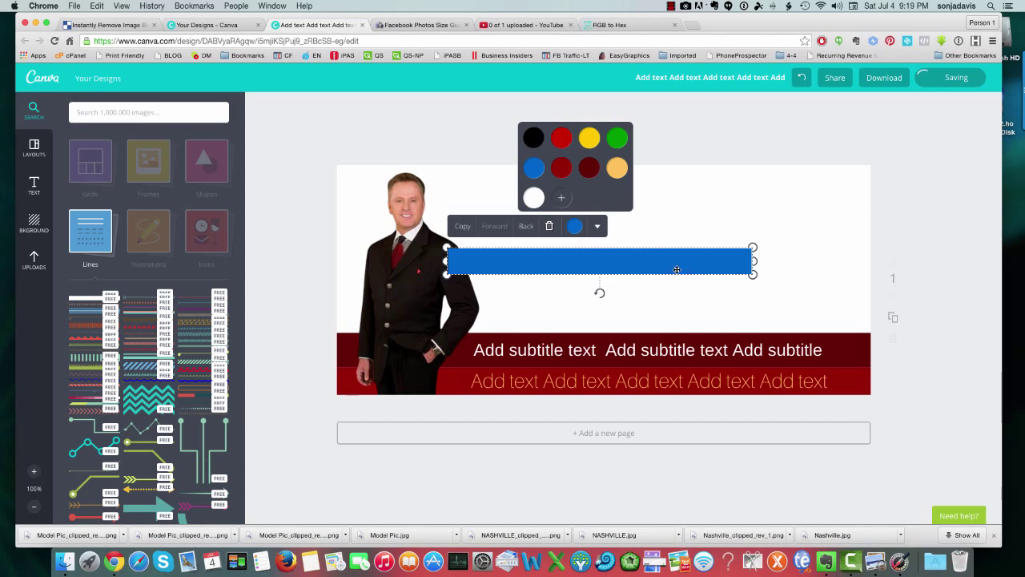
pyautogui.click(598, 274)
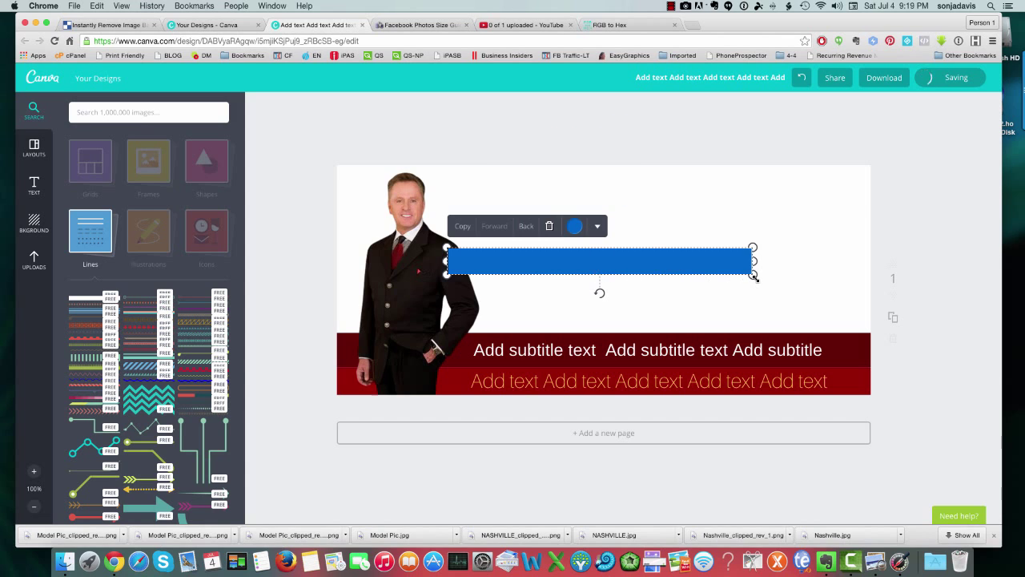
# Step: Try to shrink the thick blue line on the banner's white area and delete it
pyautogui.moveTo(753, 261); pyautogui.dragTo(526, 320)
pyautogui.moveTo(541, 271); pyautogui.dragTo(738, 280)
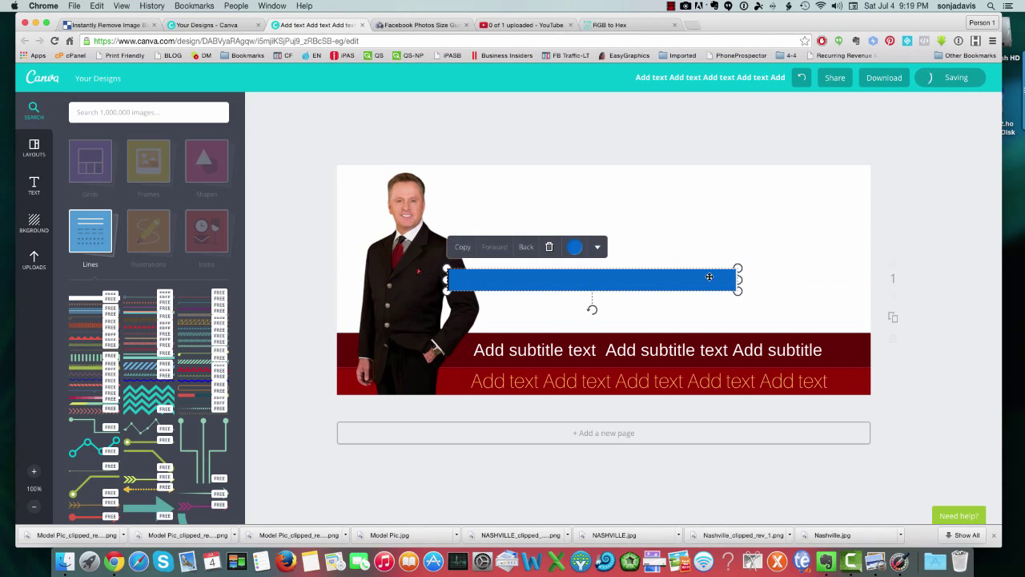
pyautogui.click(549, 248)
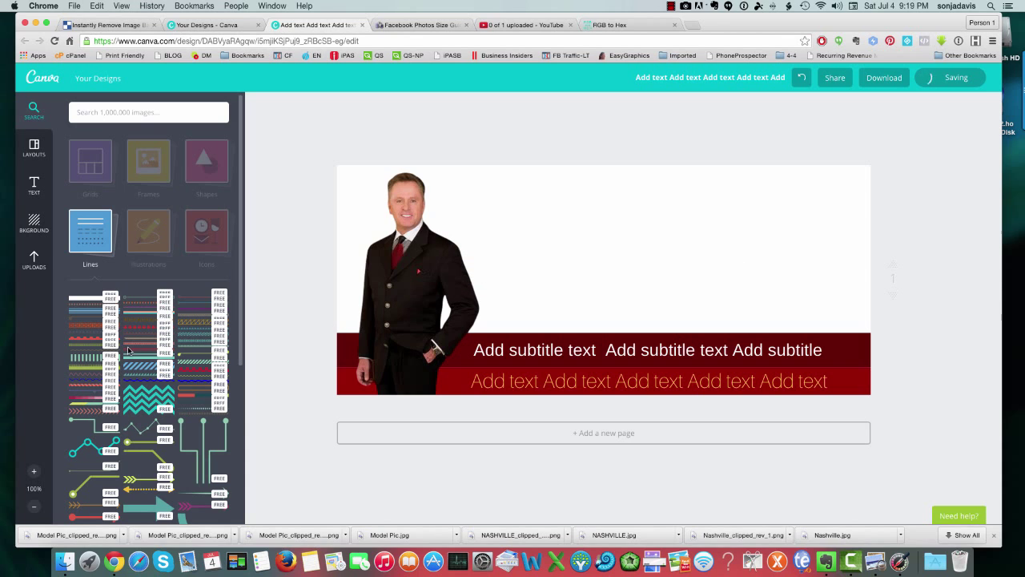
# Step: Add a plain square shape, flatten it into a thin bar and stretch it from the man's shoulder to the banner's right edge
pyautogui.scroll(-1, 98, 345)
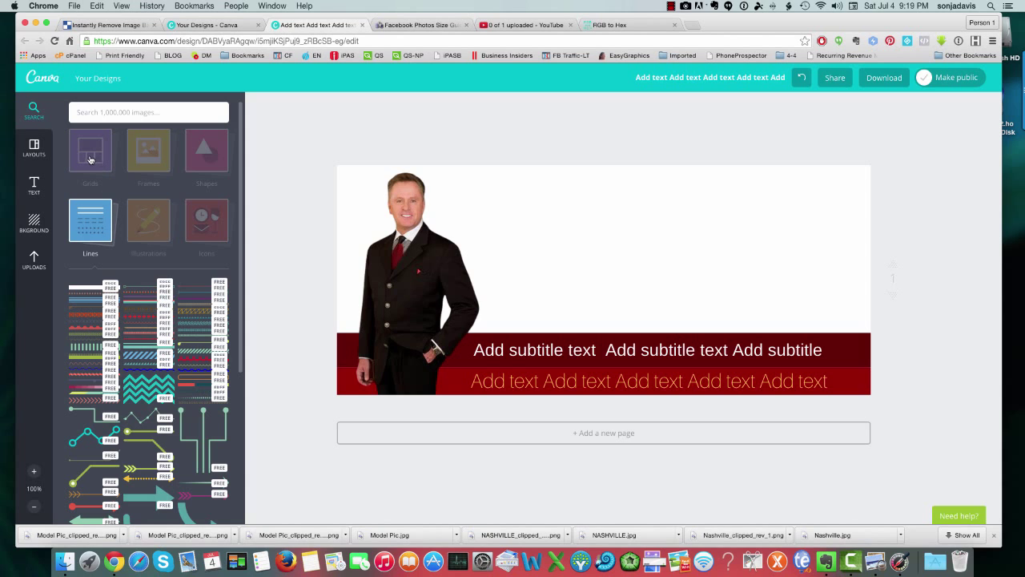
pyautogui.click(207, 164)
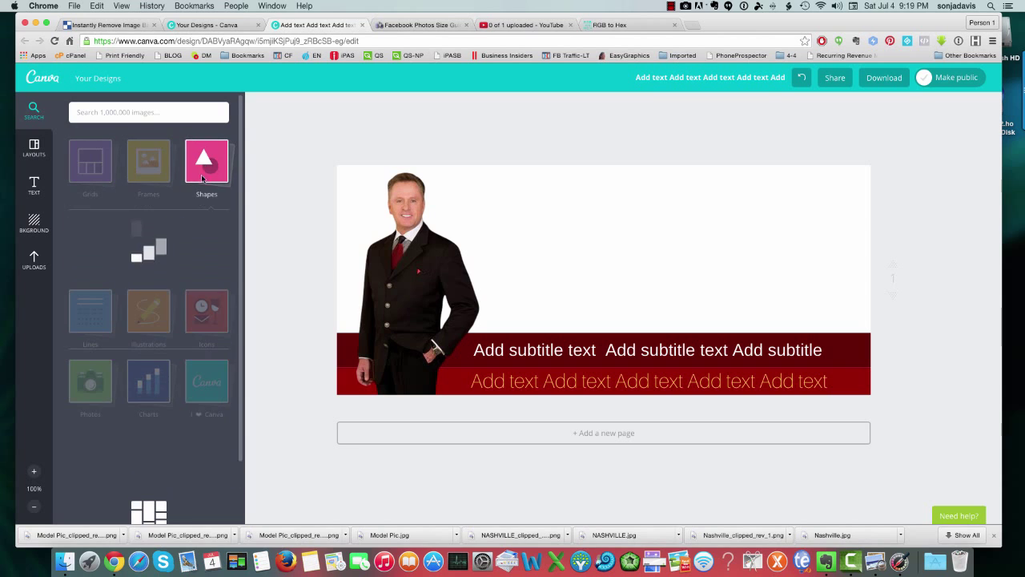
pyautogui.click(101, 254)
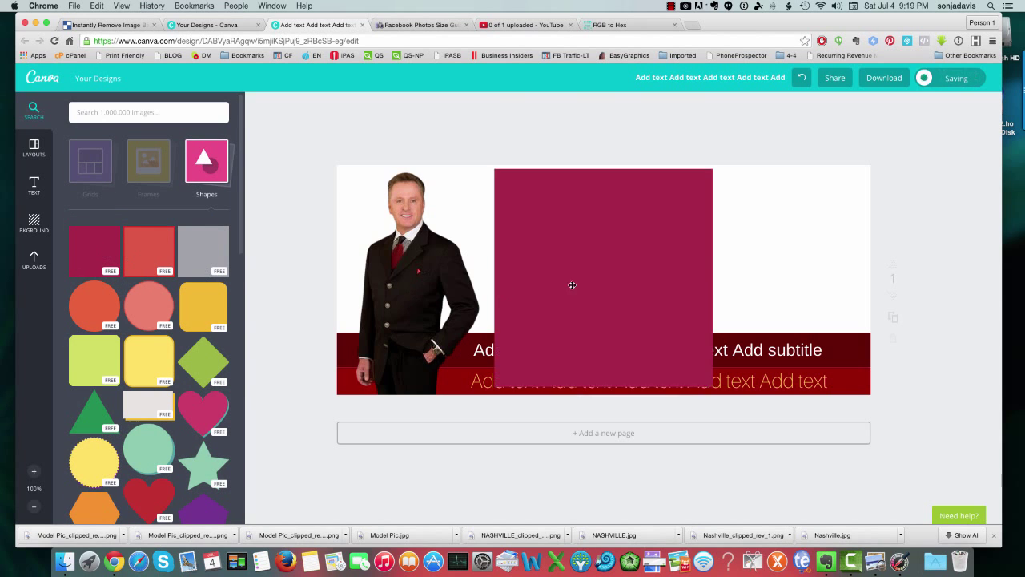
pyautogui.moveTo(605, 390); pyautogui.dragTo(534, 230)
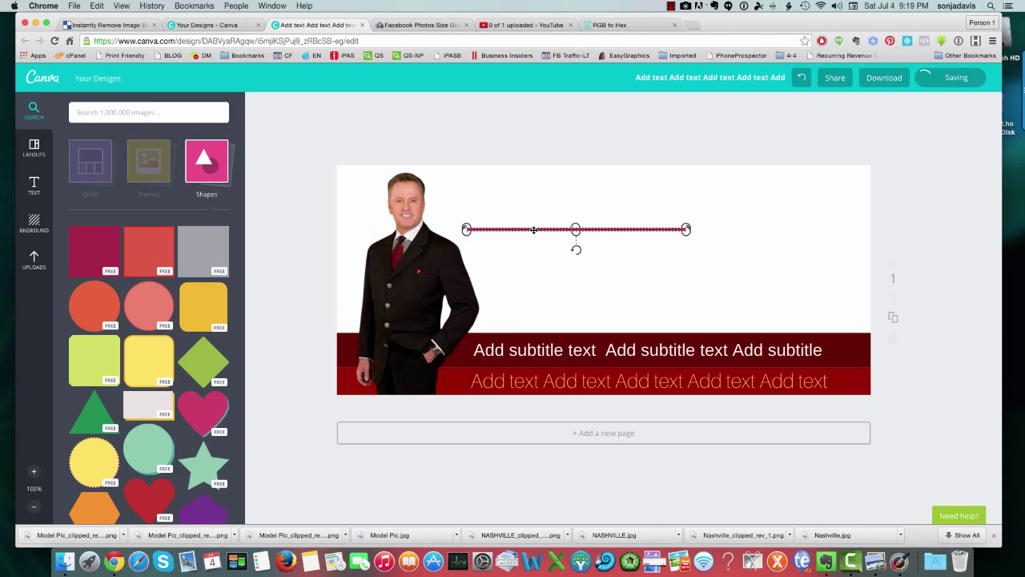
pyautogui.moveTo(685, 230); pyautogui.dragTo(873, 226)
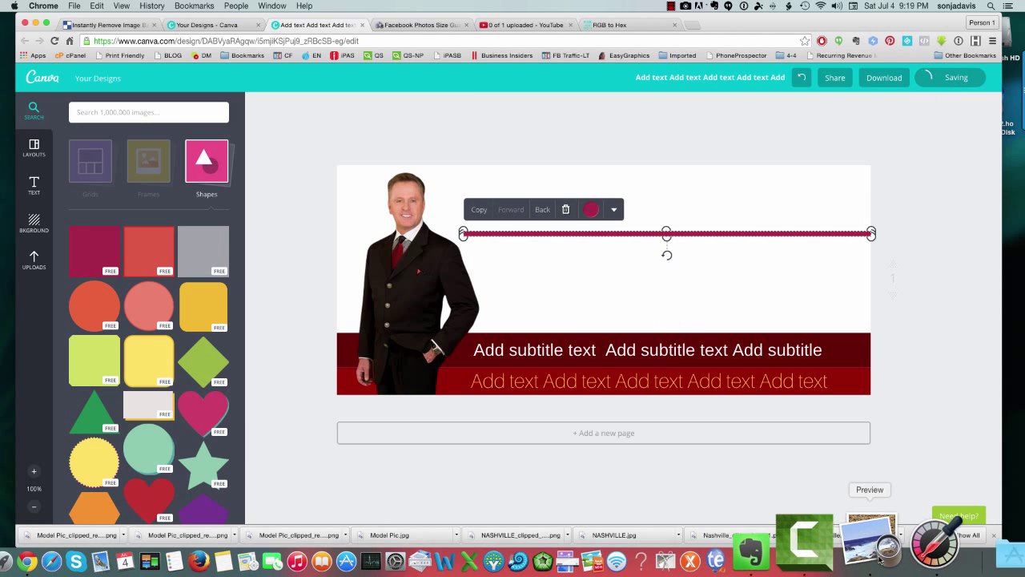
# Step: Check the divider line's colour in the Model Pic.jpg reference and recolour the bar olive with colour code 999200
pyautogui.click(880, 538)
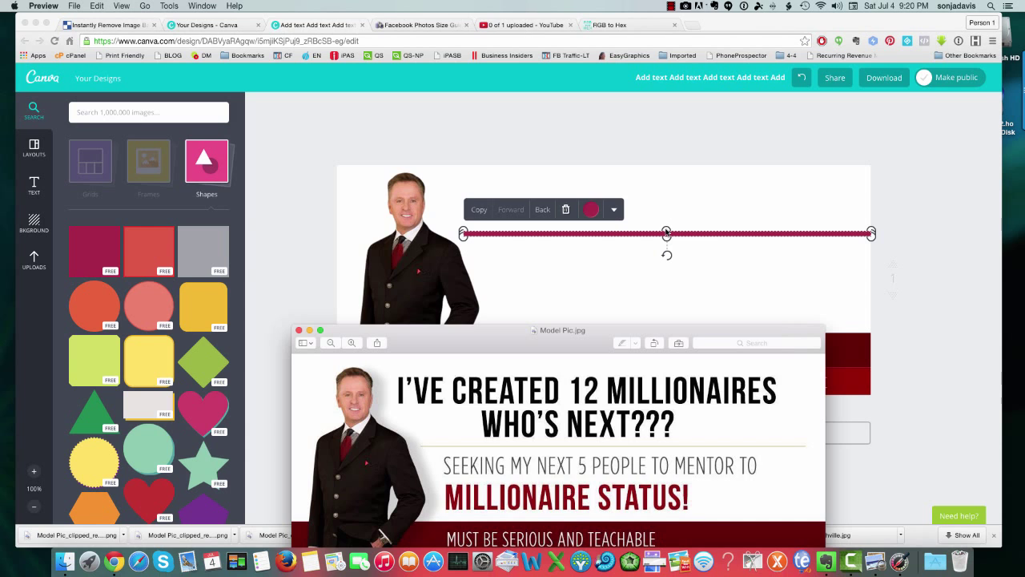
pyautogui.click(595, 217)
pyautogui.click(592, 218)
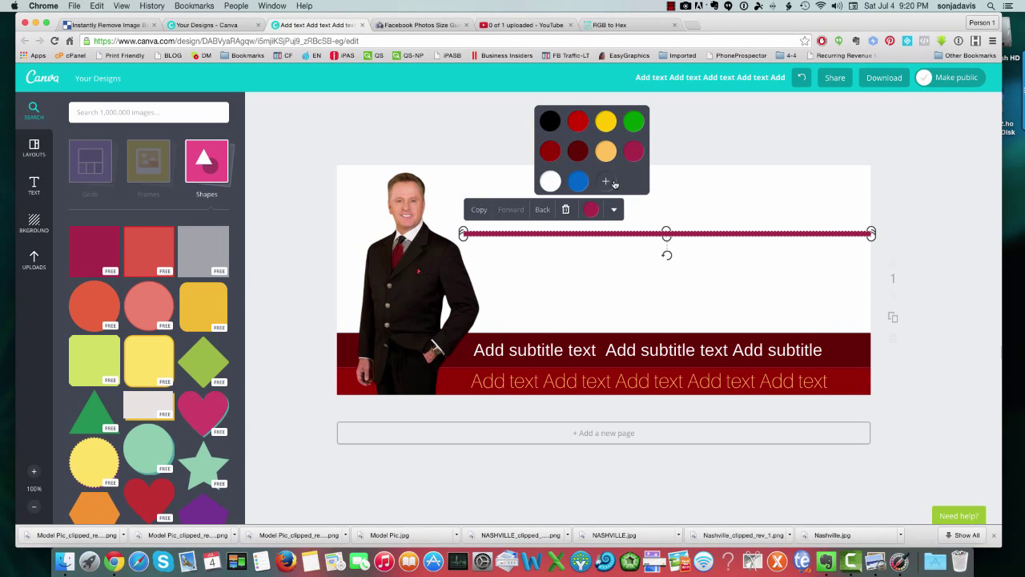
pyautogui.click(605, 181)
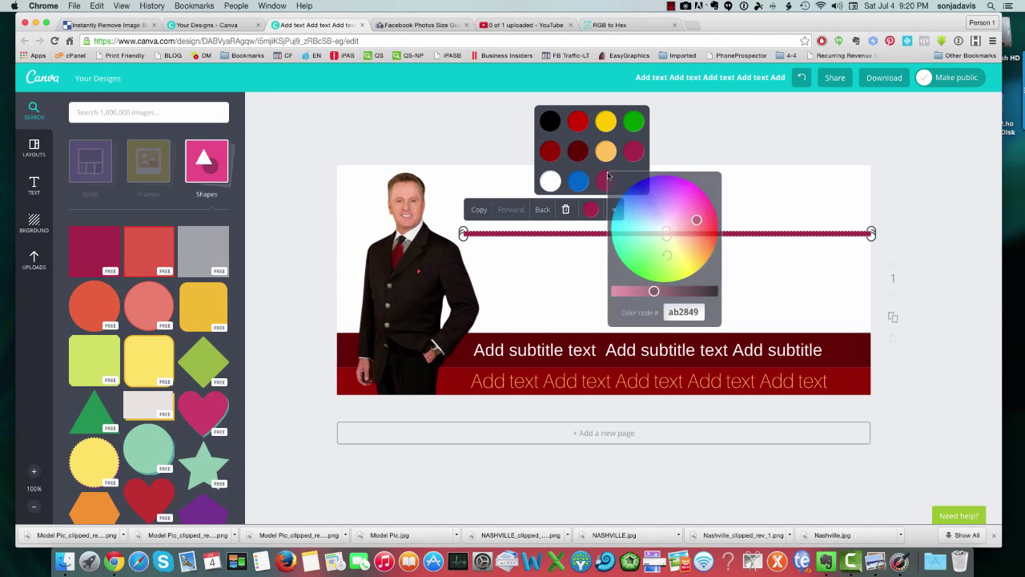
pyautogui.moveTo(697, 221); pyautogui.dragTo(691, 268)
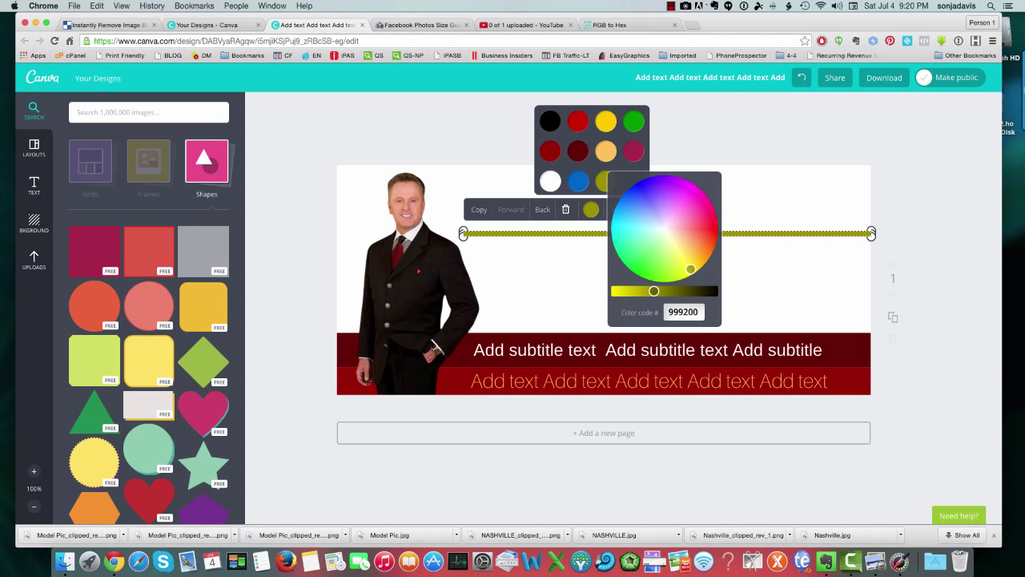
pyautogui.click(813, 232)
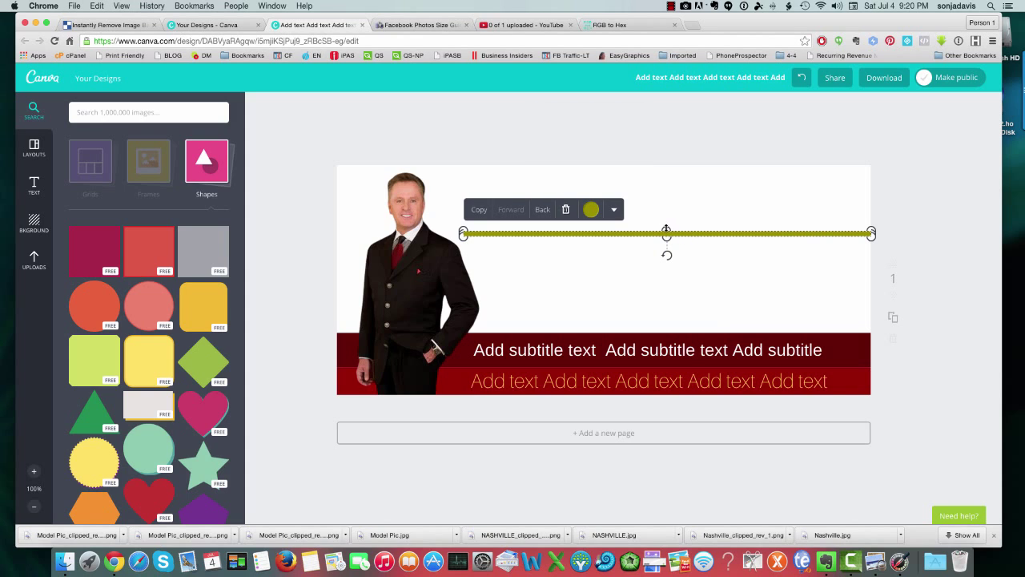
# Step: Make the olive bar thinner and shift the man's picture slightly left
pyautogui.moveTo(666, 229); pyautogui.dragTo(667, 221)
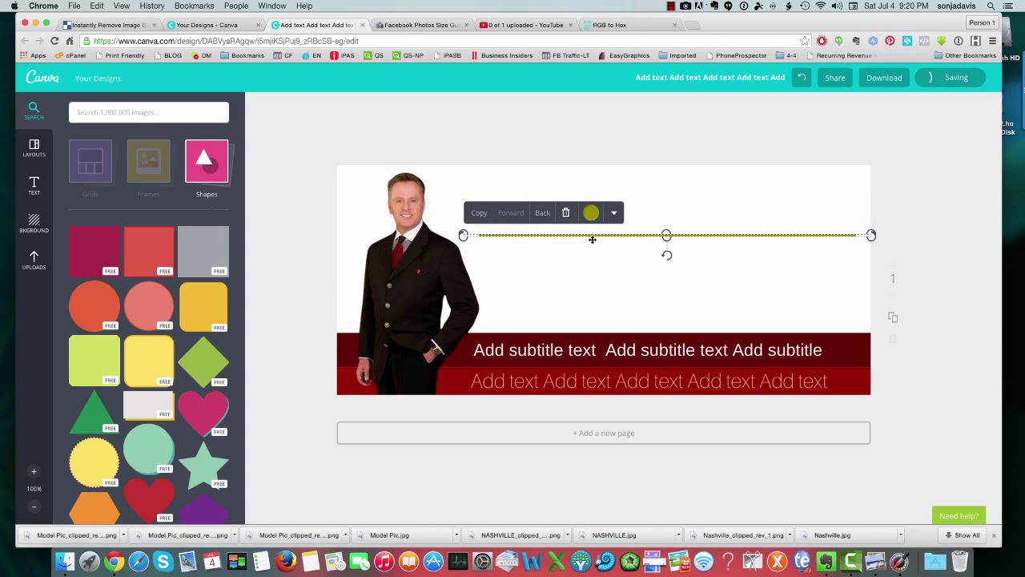
pyautogui.click(518, 248)
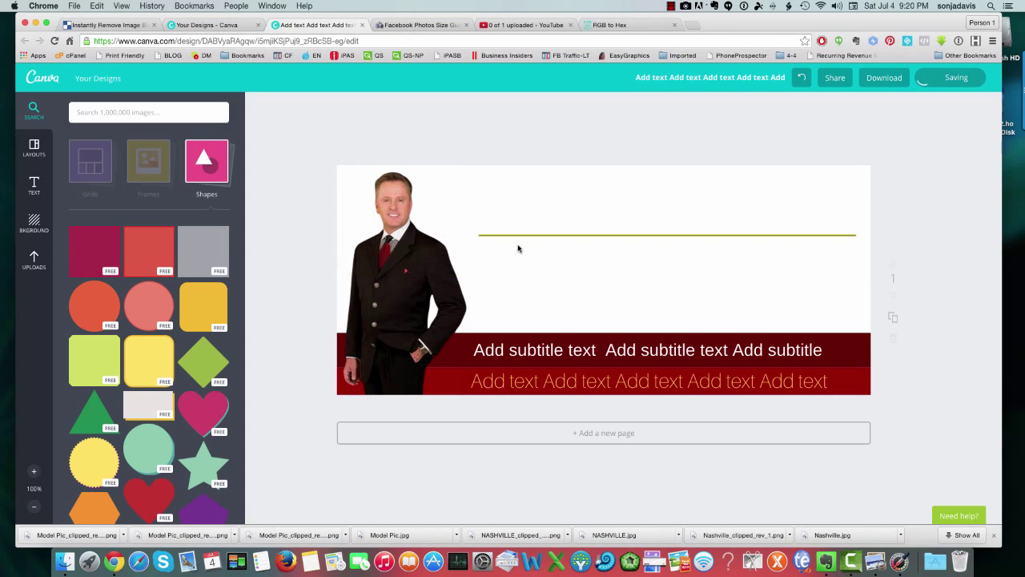
pyautogui.click(444, 282)
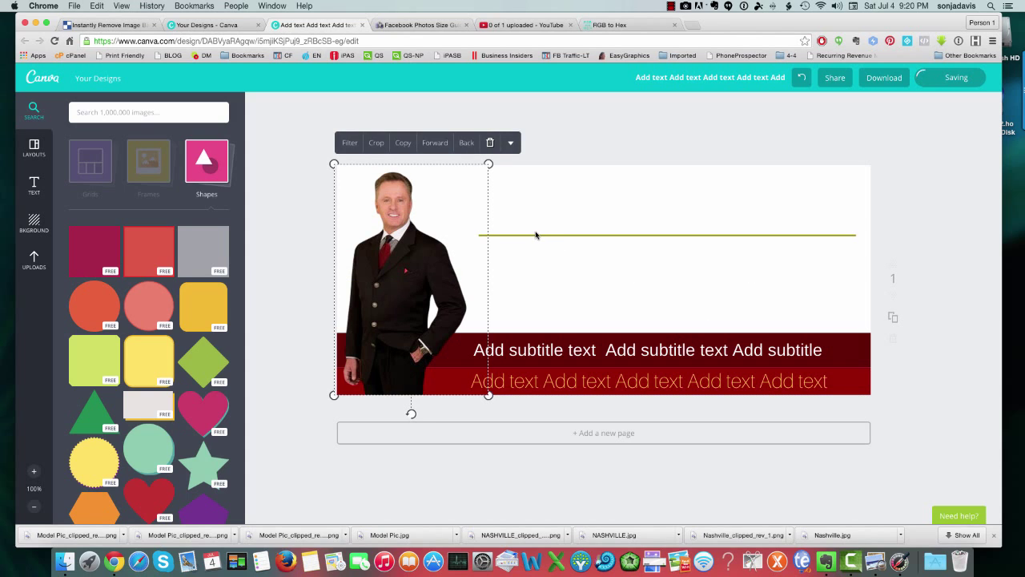
# Step: Lengthen the olive line at both ends, from the man's shoulder to just past the banner's right edge
pyautogui.click(536, 237)
pyautogui.click(537, 235)
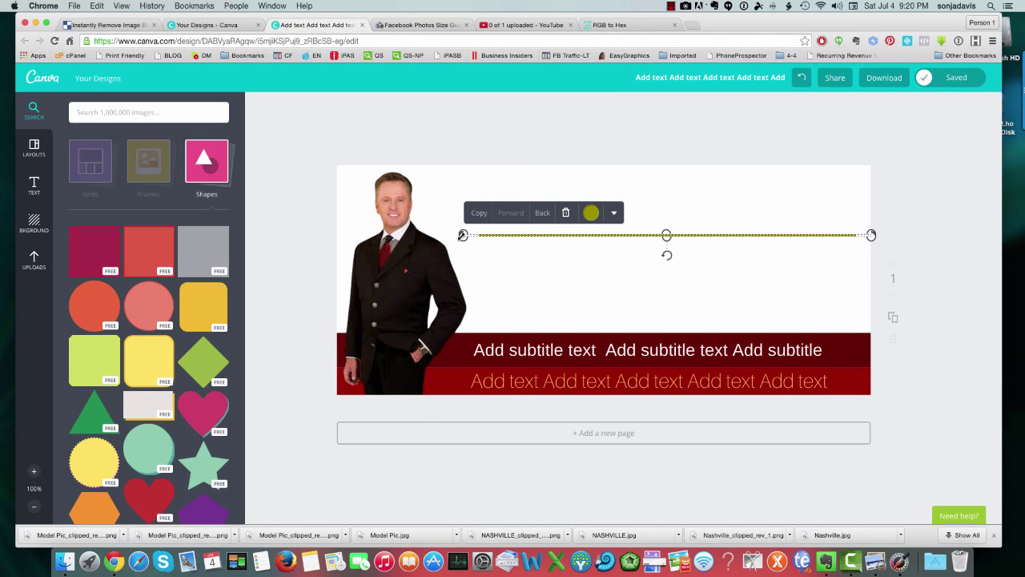
pyautogui.moveTo(462, 235); pyautogui.dragTo(438, 234)
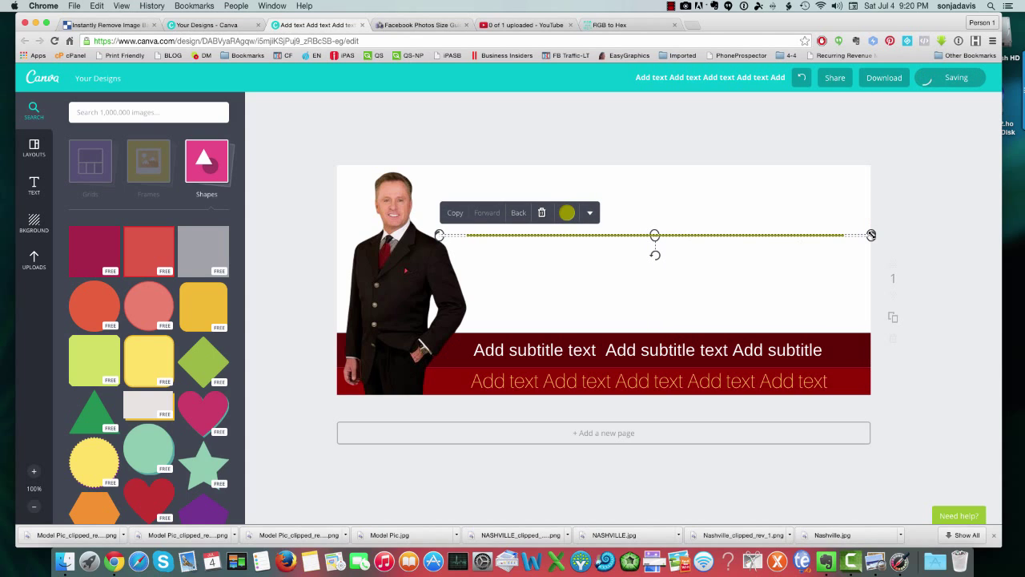
pyautogui.moveTo(871, 235); pyautogui.dragTo(891, 235)
pyautogui.click(932, 255)
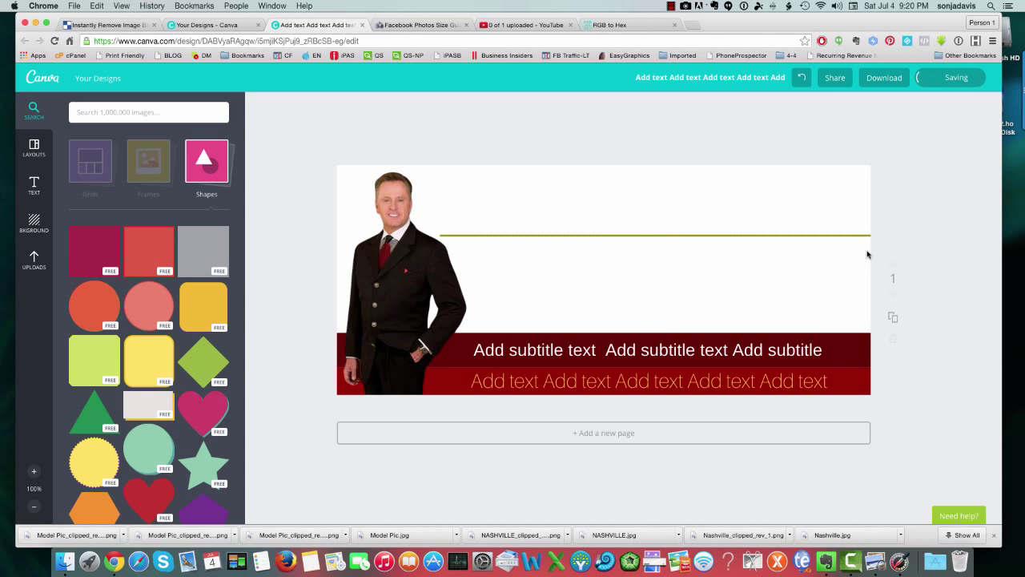
# Step: Move the man's picture slightly right and shorten the olive line at its left end
pyautogui.click(402, 277)
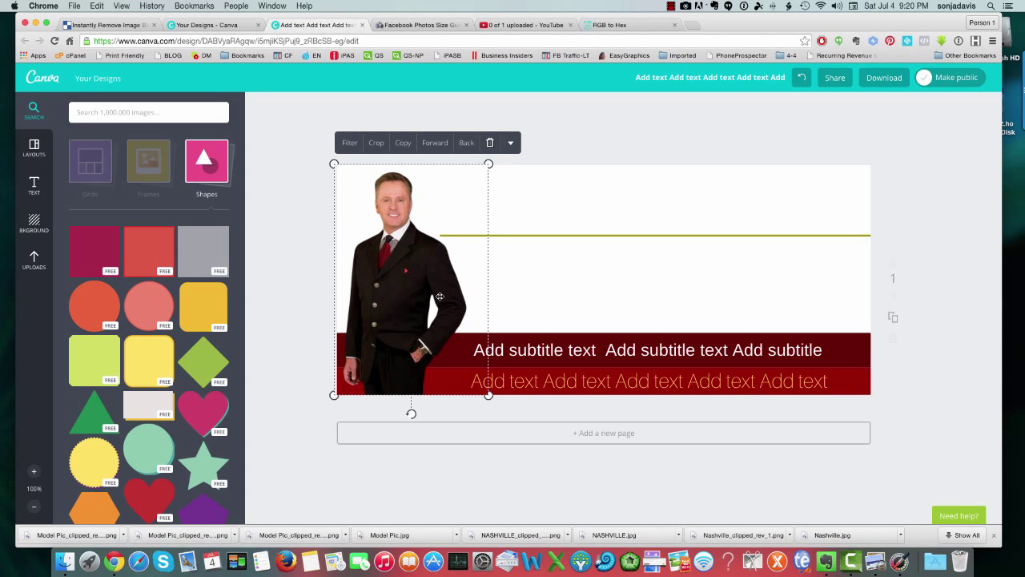
pyautogui.click(540, 235)
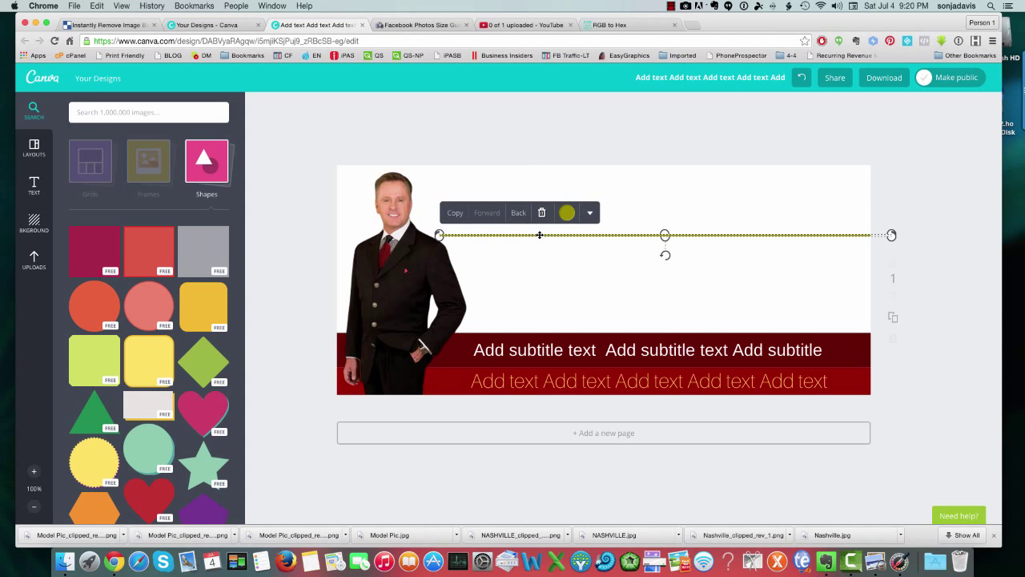
pyautogui.moveTo(439, 234); pyautogui.dragTo(454, 235)
pyautogui.click(545, 300)
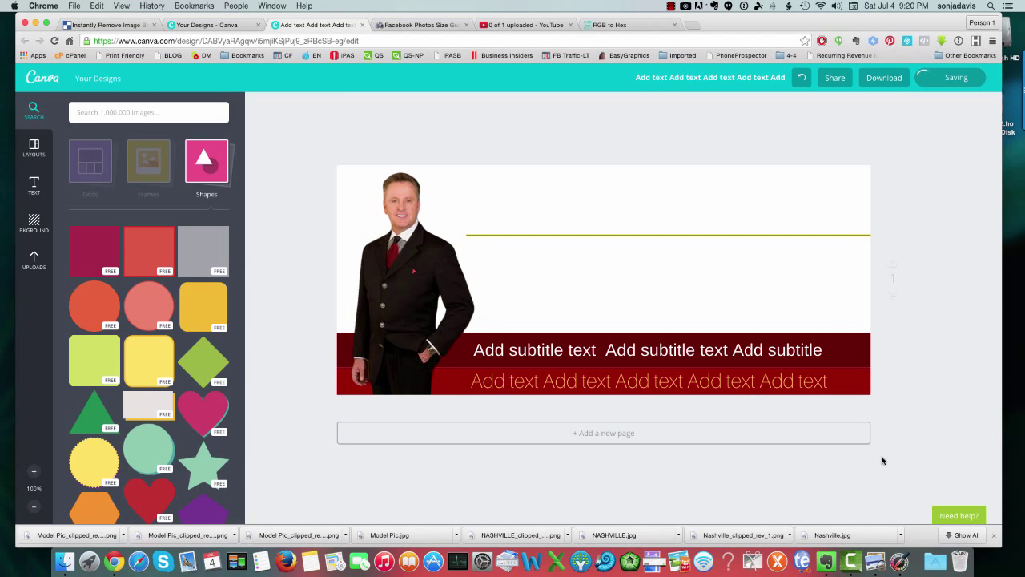
# Step: Compare the olive line with the divider in the Model Pic.jpg reference and slightly adjust its thickness and position
pyautogui.click(881, 552)
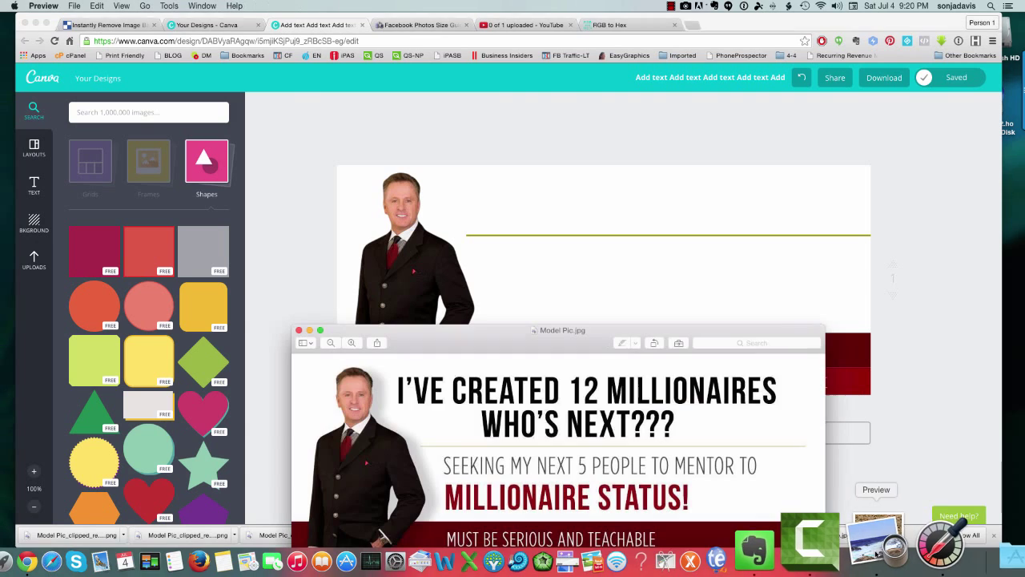
pyautogui.click(590, 236)
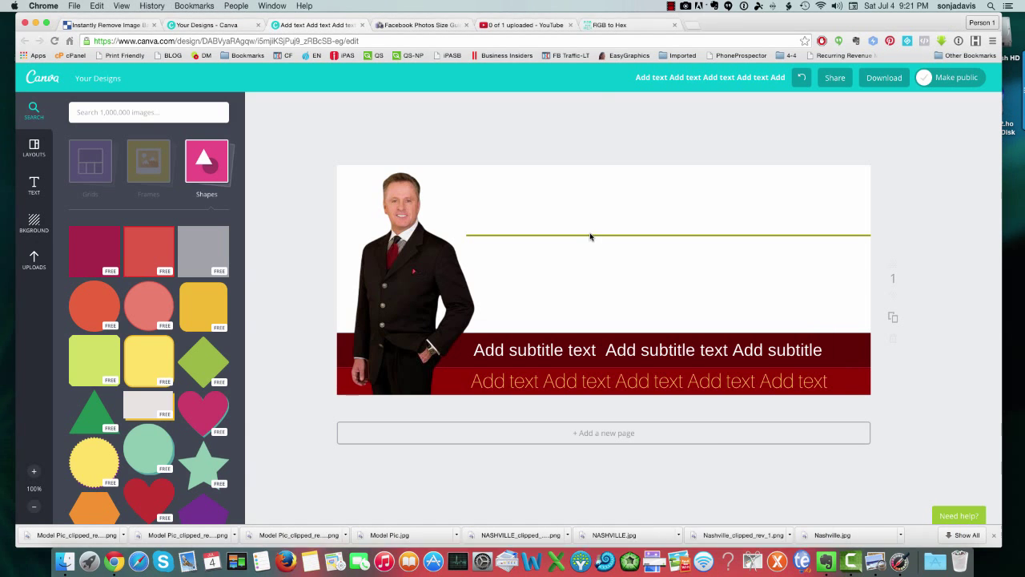
pyautogui.click(608, 234)
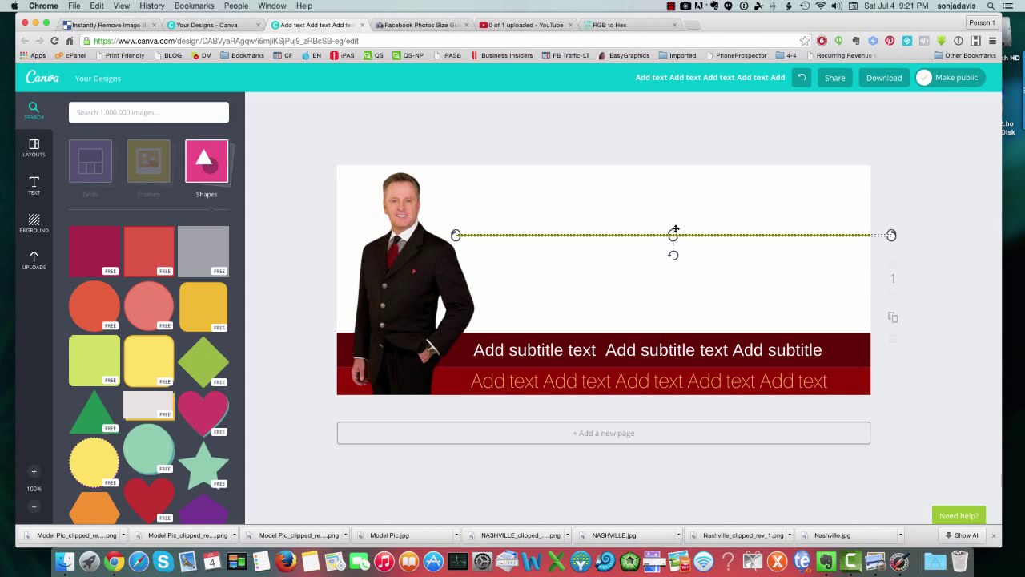
pyautogui.click(671, 230)
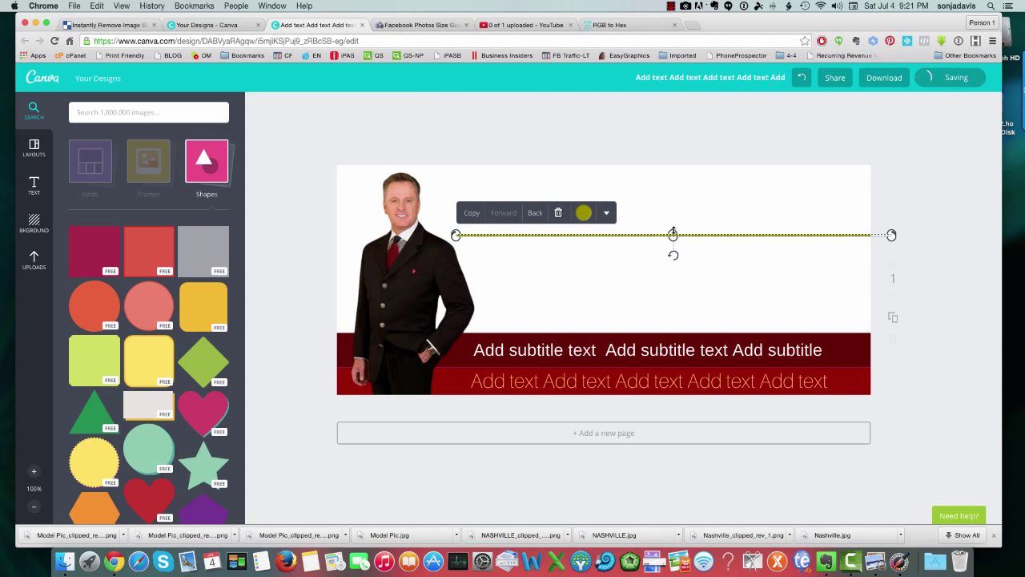
pyautogui.moveTo(673, 232); pyautogui.dragTo(671, 236)
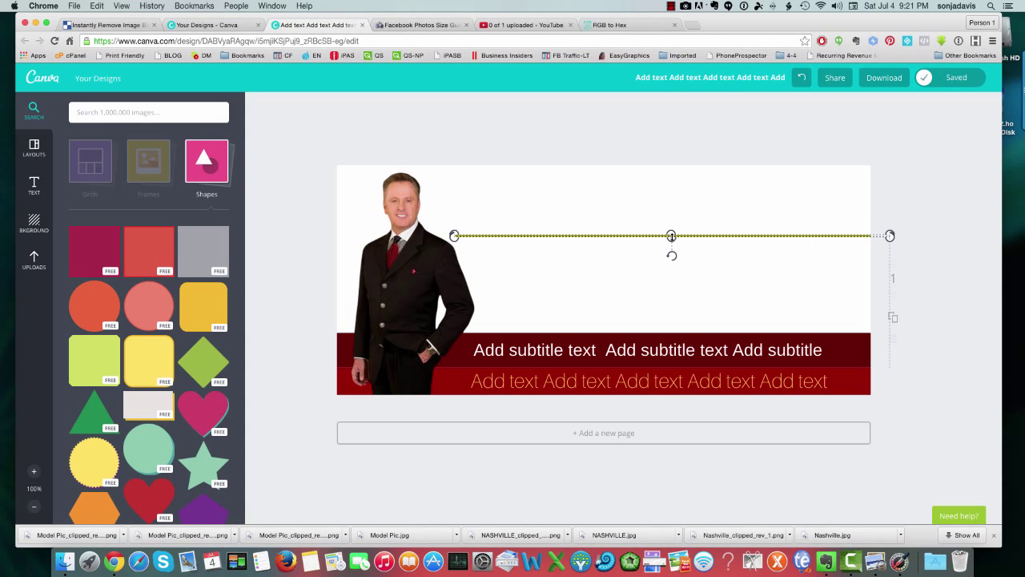
pyautogui.click(698, 221)
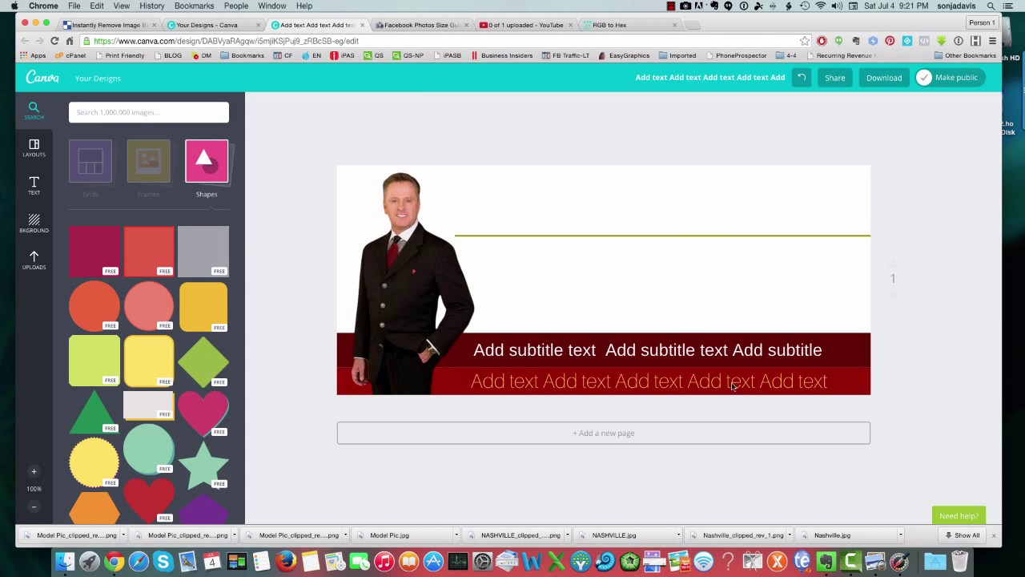
# Step: Match the divider placement in Model Pic.jpg by moving the olive line up slightly and ending it just inside the banner's right edge
pyautogui.click(817, 557)
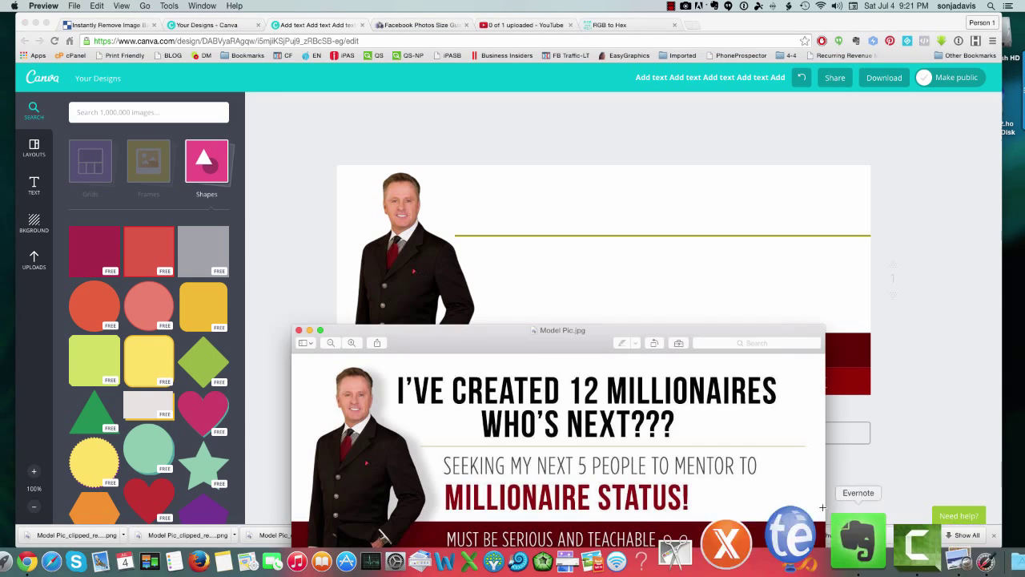
pyautogui.moveTo(539, 340); pyautogui.dragTo(397, 276)
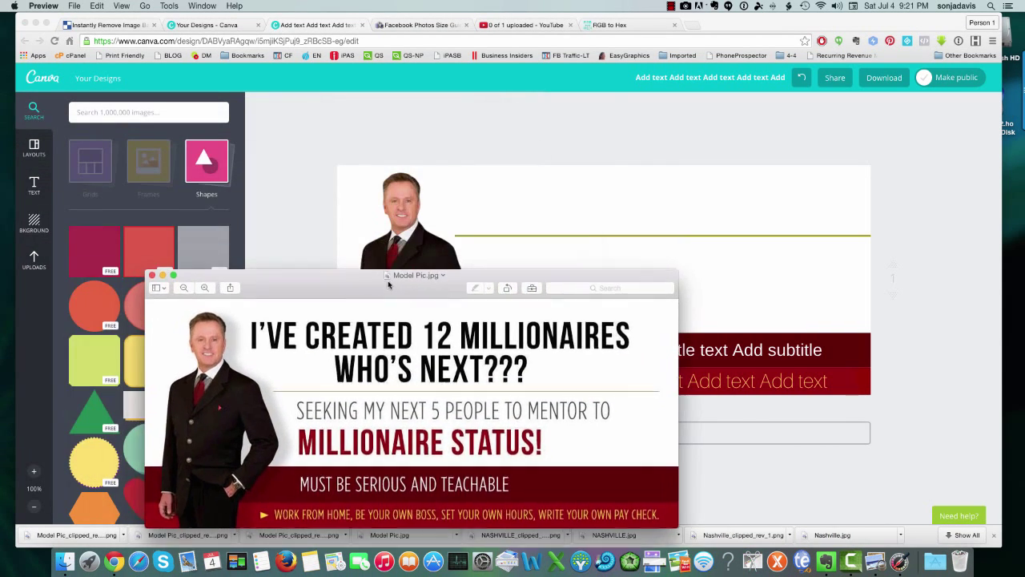
pyautogui.click(831, 239)
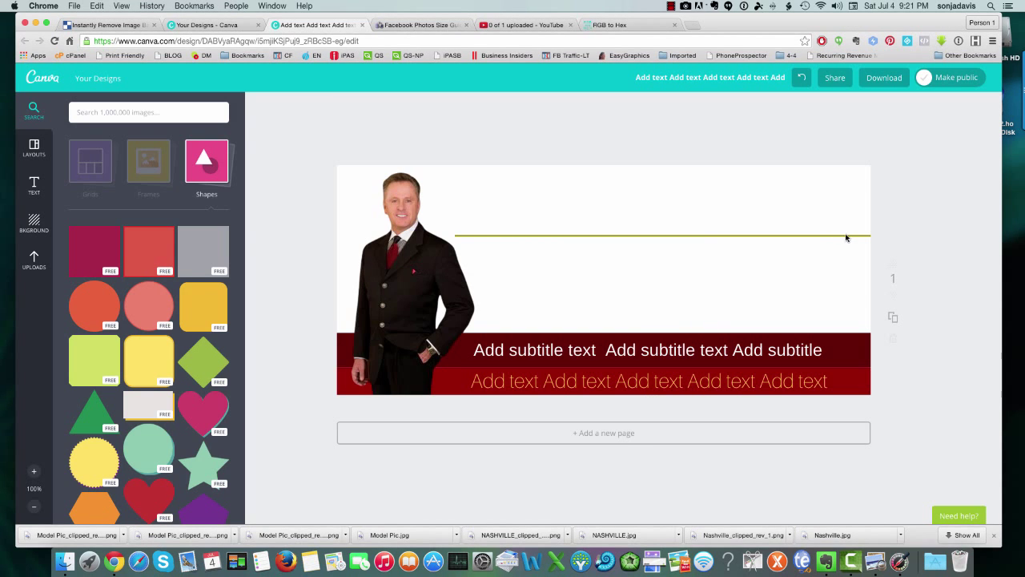
pyautogui.click(791, 237)
pyautogui.moveTo(890, 234)
pyautogui.mouseDown()
pyautogui.moveTo(856, 232)
pyautogui.moveTo(905, 236)
pyautogui.moveTo(892, 233)
pyautogui.mouseUp()
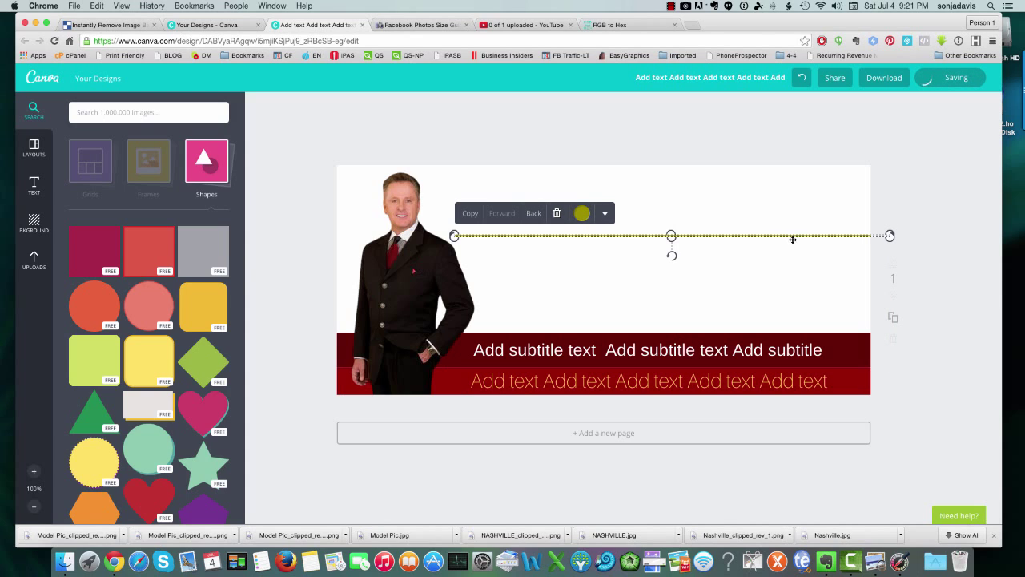
pyautogui.moveTo(776, 235); pyautogui.dragTo(776, 223)
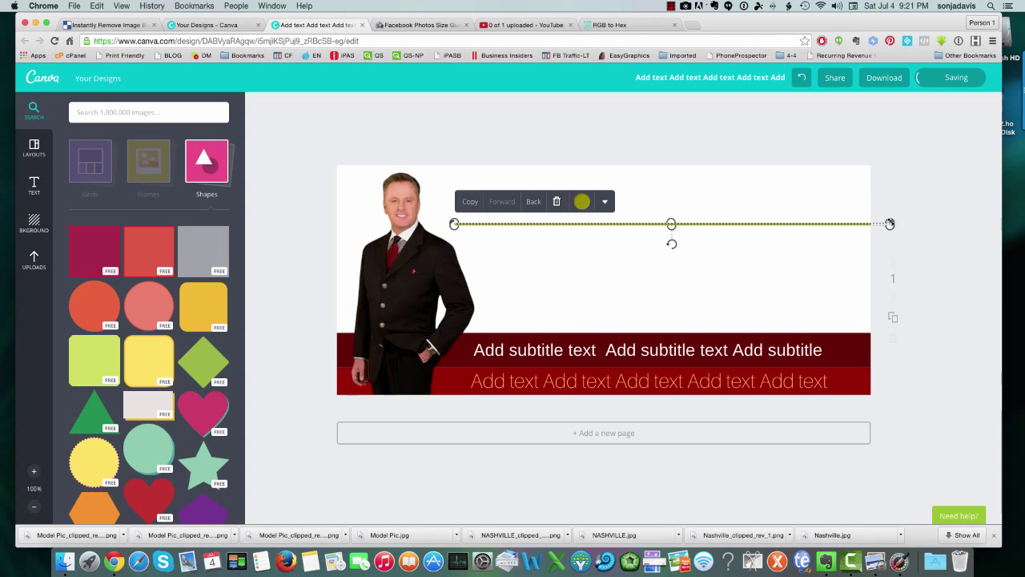
pyautogui.moveTo(891, 224); pyautogui.dragTo(855, 224)
pyautogui.click(924, 230)
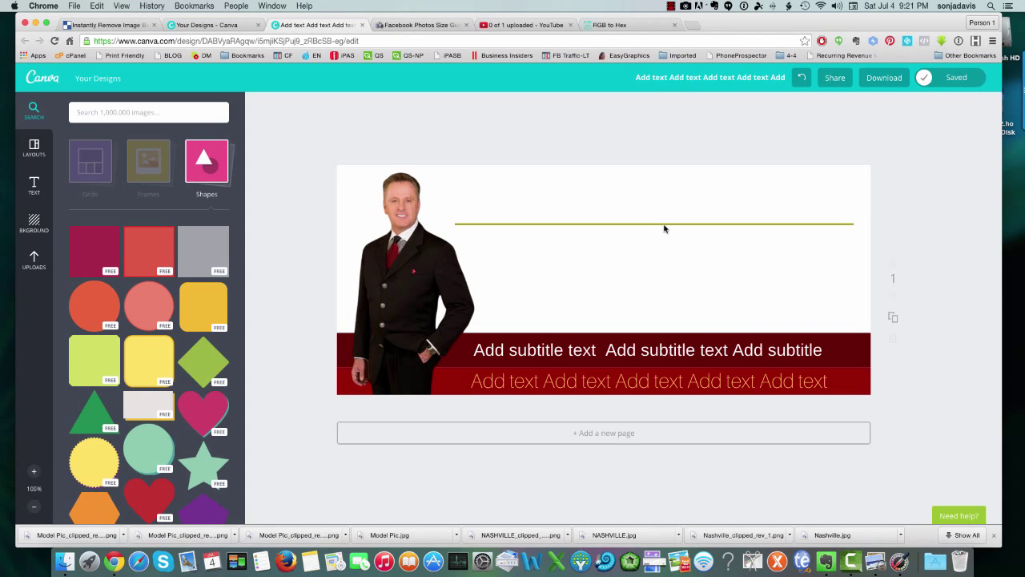
# Step: Reduce the thickness of the olive divider line a little more
pyautogui.click(665, 223)
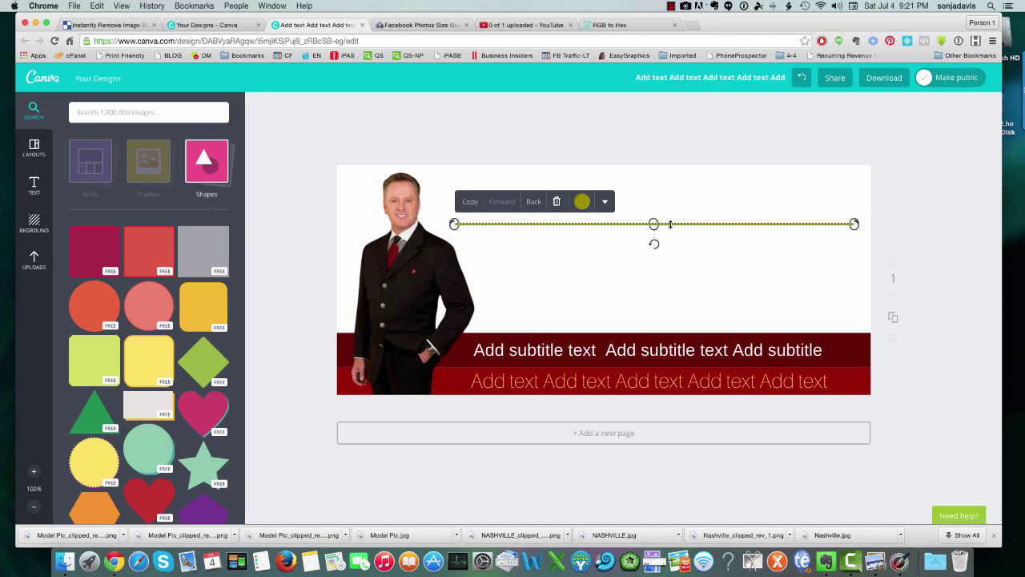
pyautogui.moveTo(670, 224)
pyautogui.mouseDown()
pyautogui.moveTo(670, 238)
pyautogui.moveTo(678, 219)
pyautogui.mouseUp()
pyautogui.click(671, 206)
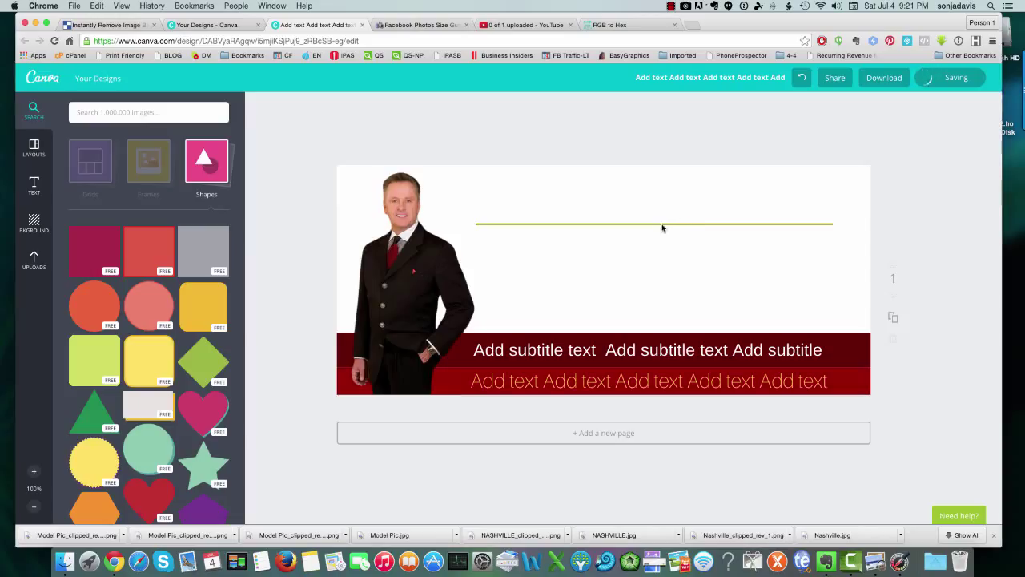
# Step: Move the olive line down in the white area and compare its height with the divider in Model Pic.jpg
pyautogui.moveTo(661, 224); pyautogui.dragTo(664, 245)
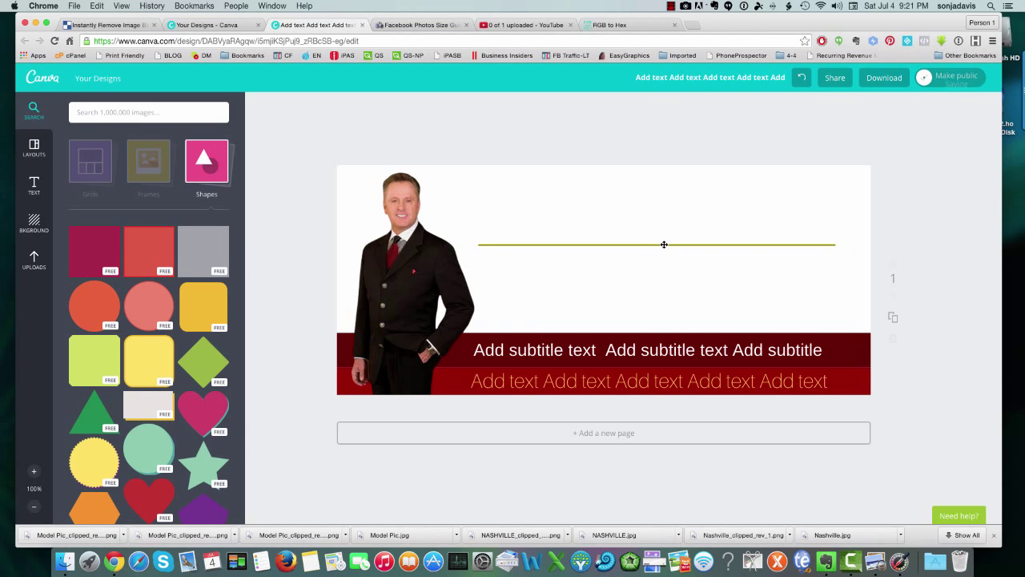
pyautogui.click(853, 544)
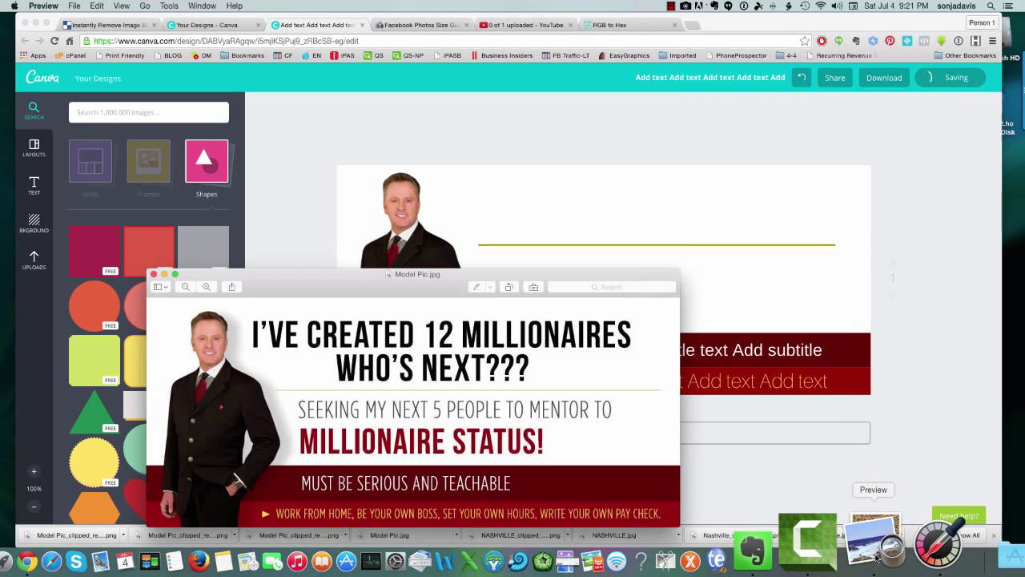
pyautogui.moveTo(408, 295); pyautogui.dragTo(821, 153)
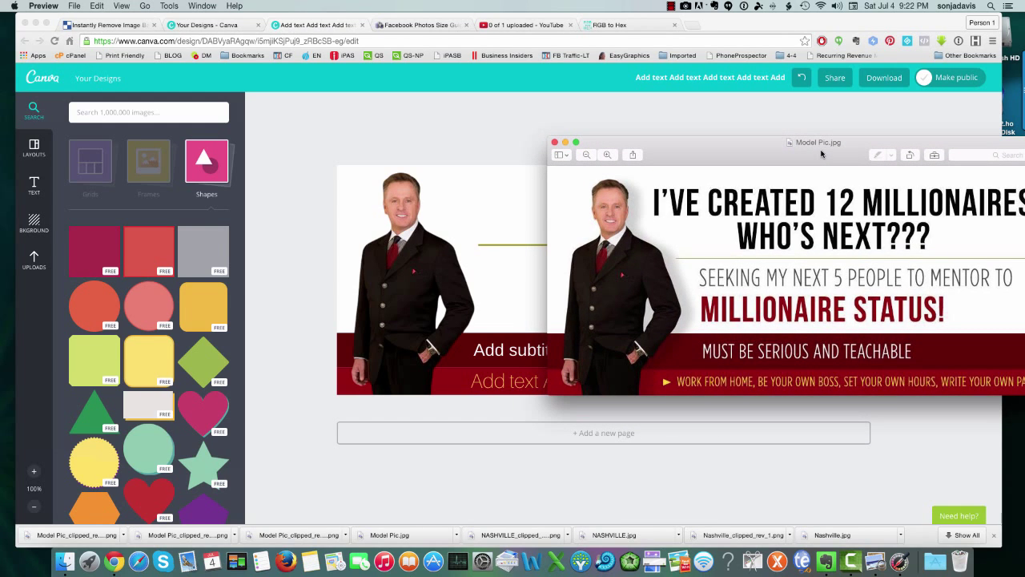
# Step: Nudge the olive line further down to match the divider height in Model Pic.jpg
pyautogui.click(526, 253)
pyautogui.click(554, 244)
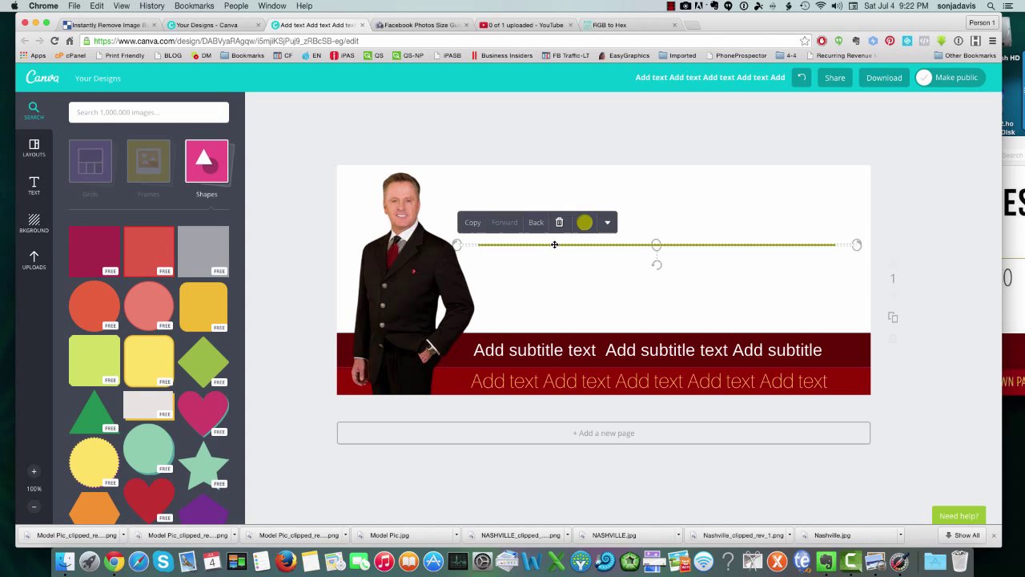
pyautogui.press('Down')
pyautogui.press('Down')
pyautogui.press('Down')
pyautogui.press('Down')
pyautogui.press('Down')
pyautogui.press('Down')
pyautogui.press('Down')
pyautogui.press('Down')
pyautogui.press('Down')
pyautogui.press('Down')
pyautogui.press('Down')
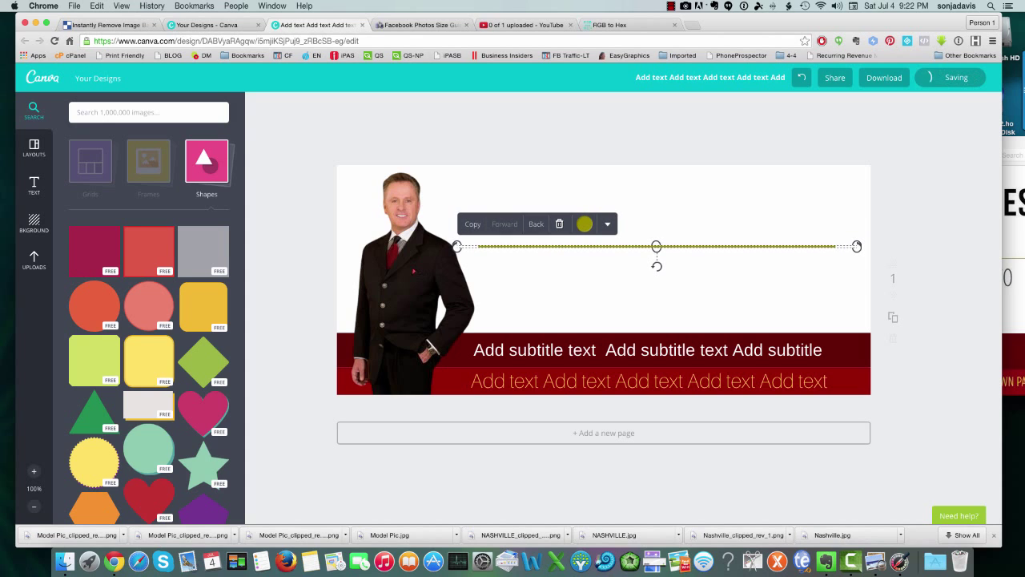
pyautogui.press('Down')
pyautogui.press('Down')
pyautogui.press('Down')
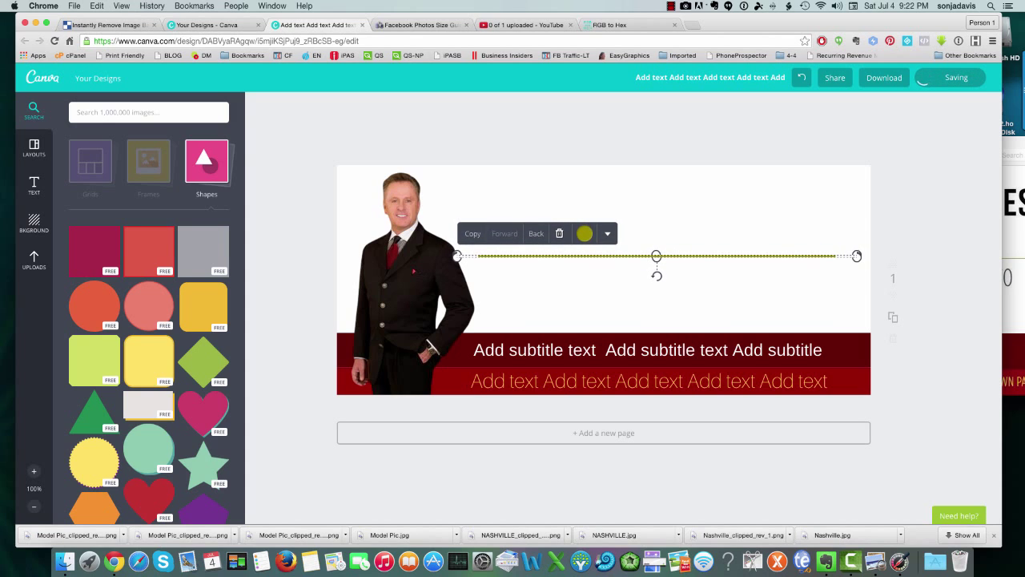
# Step: Check the olive line's vertical position against the divider in the Model Pic.jpg reference
pyautogui.click(877, 563)
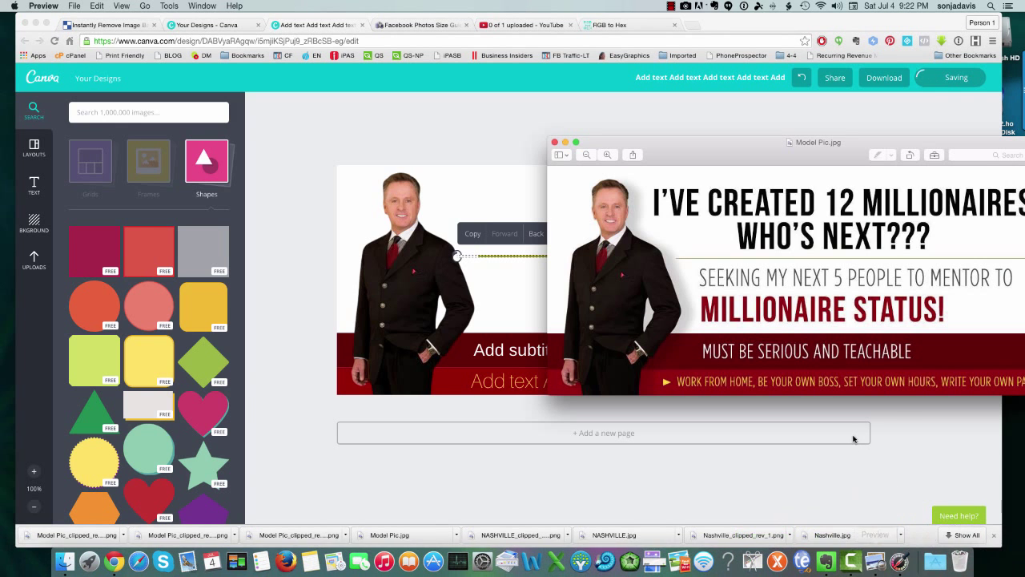
pyautogui.moveTo(776, 150); pyautogui.dragTo(26, 127)
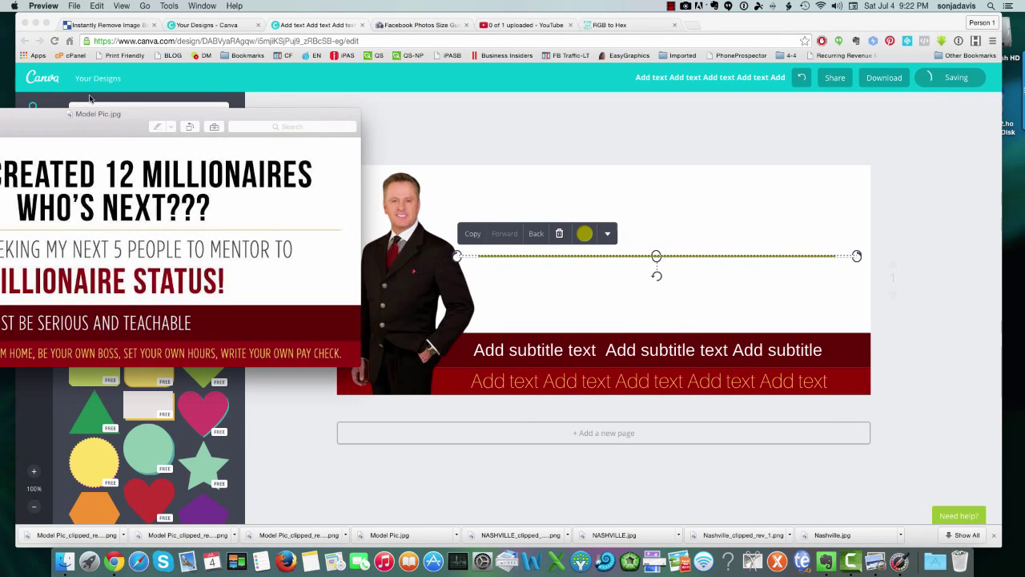
pyautogui.moveTo(306, 122); pyautogui.dragTo(450, 150)
pyautogui.click(563, 289)
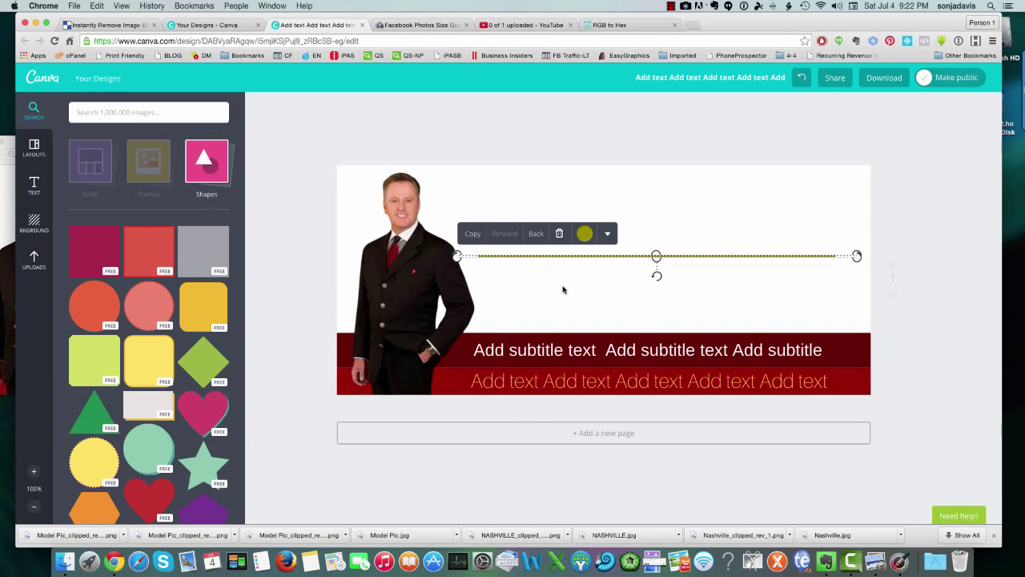
pyautogui.click(893, 317)
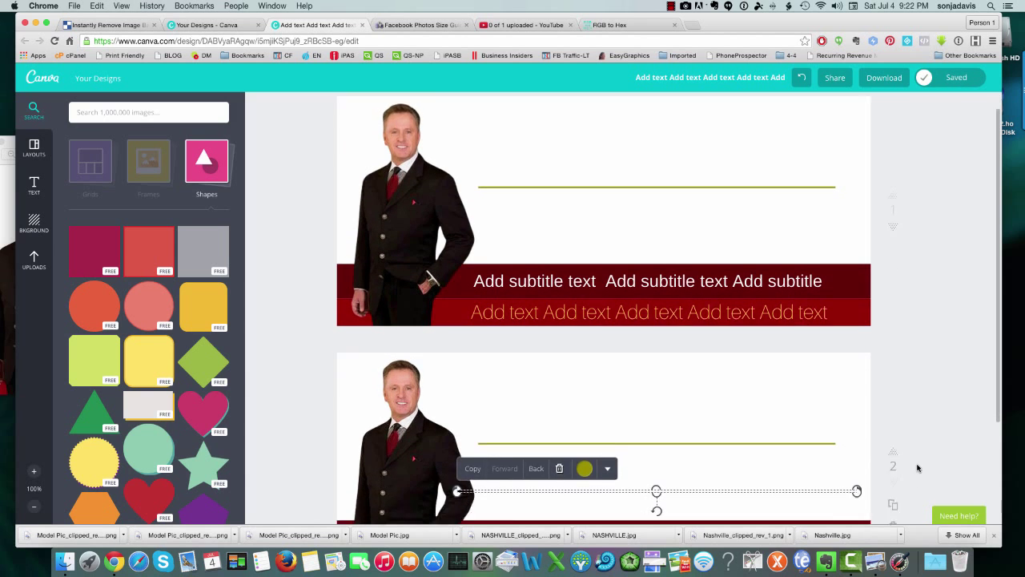
pyautogui.click(894, 463)
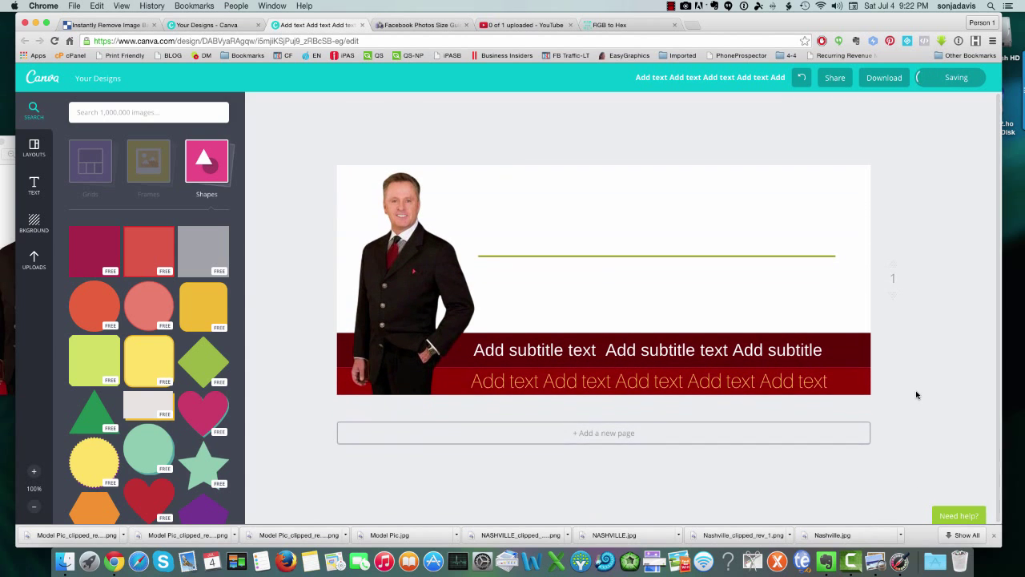
# Step: Examine the bottom text line and its arrow bullet in the Model Pic.jpg reference
pyautogui.click(876, 544)
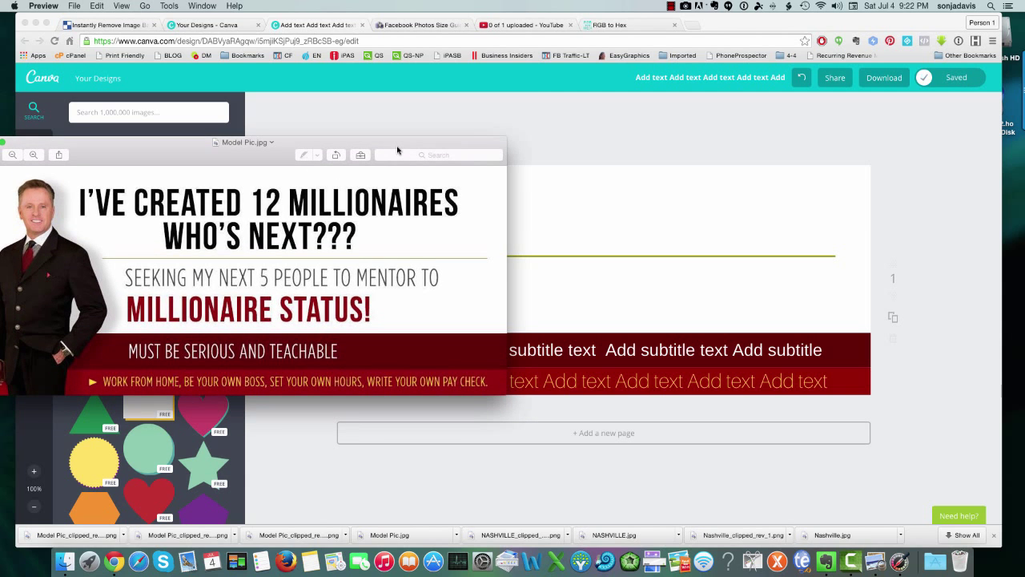
pyautogui.moveTo(267, 148); pyautogui.dragTo(168, 125)
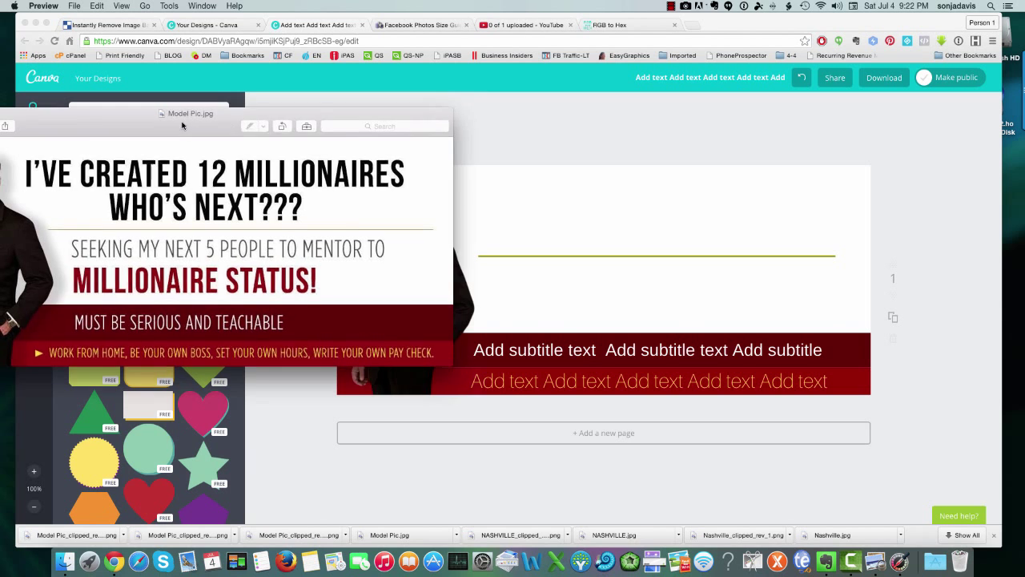
pyautogui.moveTo(227, 125); pyautogui.dragTo(808, 104)
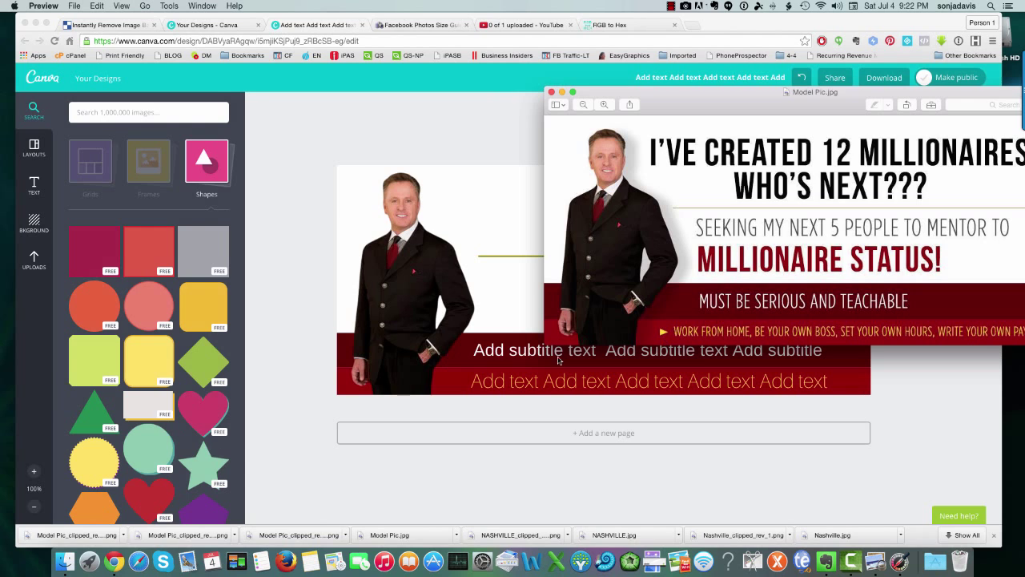
pyautogui.click(490, 383)
pyautogui.click(210, 414)
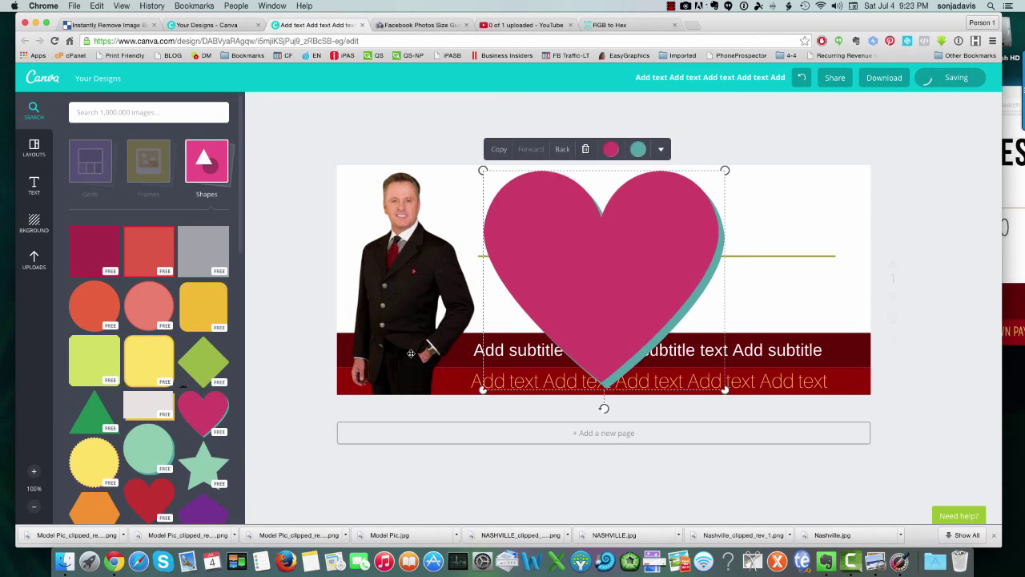
pyautogui.click(586, 149)
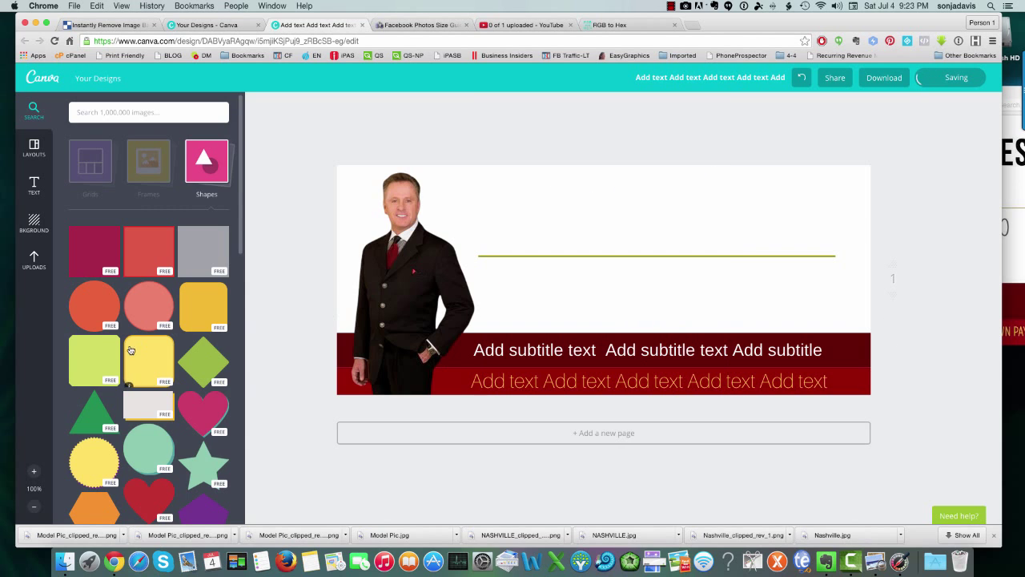
# Step: Add a triangle shape in the banner's light orange and shrink it to bullet size over the bottom text line
pyautogui.scroll(-10, 132, 350)
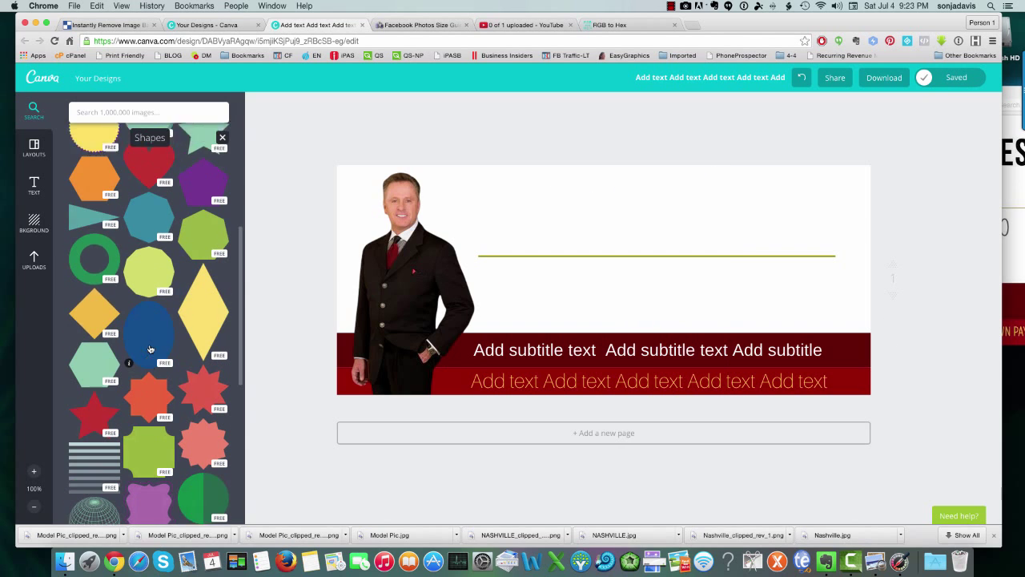
pyautogui.scroll(8, 149, 349)
pyautogui.click(93, 352)
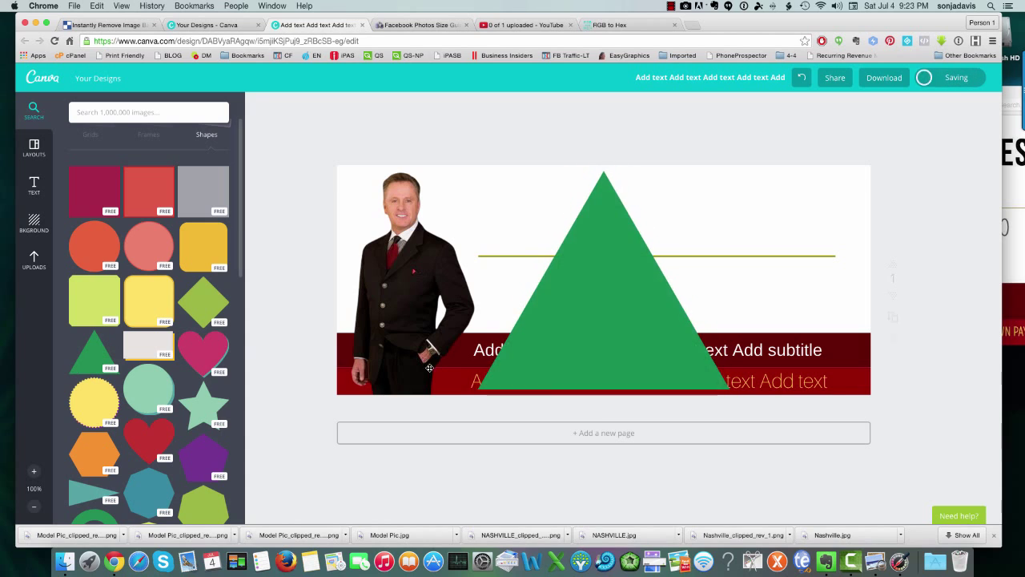
pyautogui.click(605, 149)
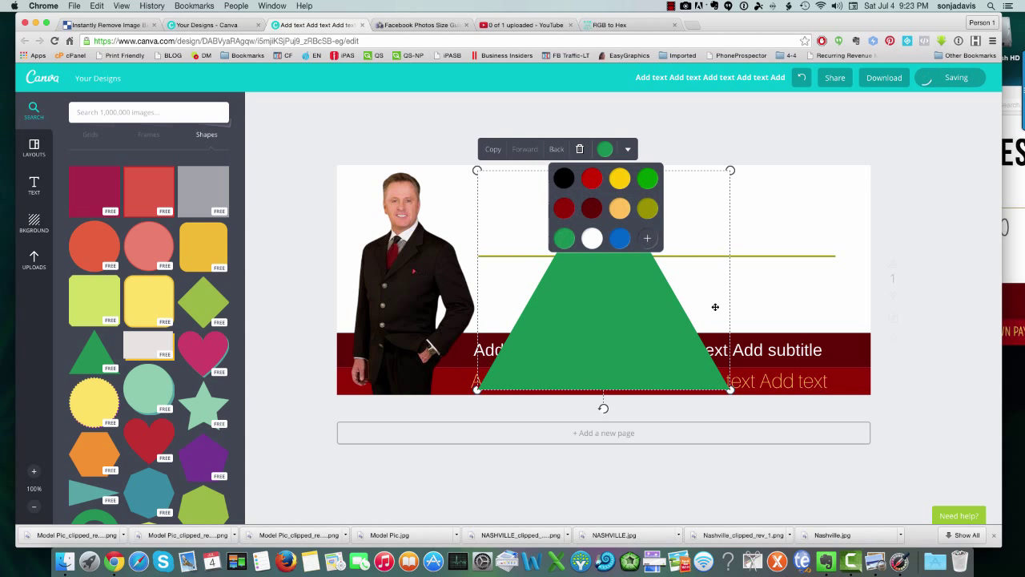
pyautogui.click(621, 210)
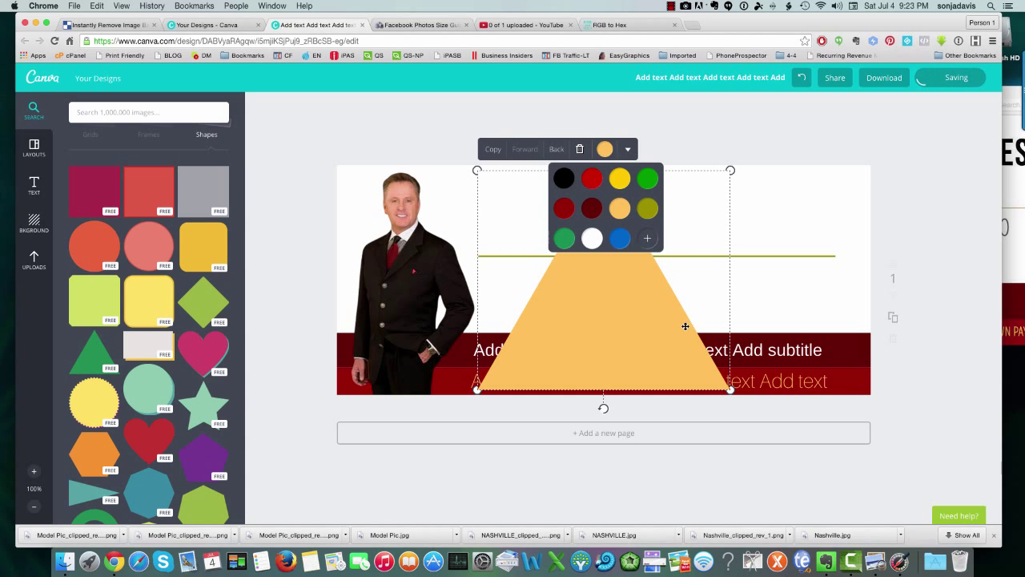
pyautogui.moveTo(727, 168); pyautogui.dragTo(517, 387)
pyautogui.click(487, 382)
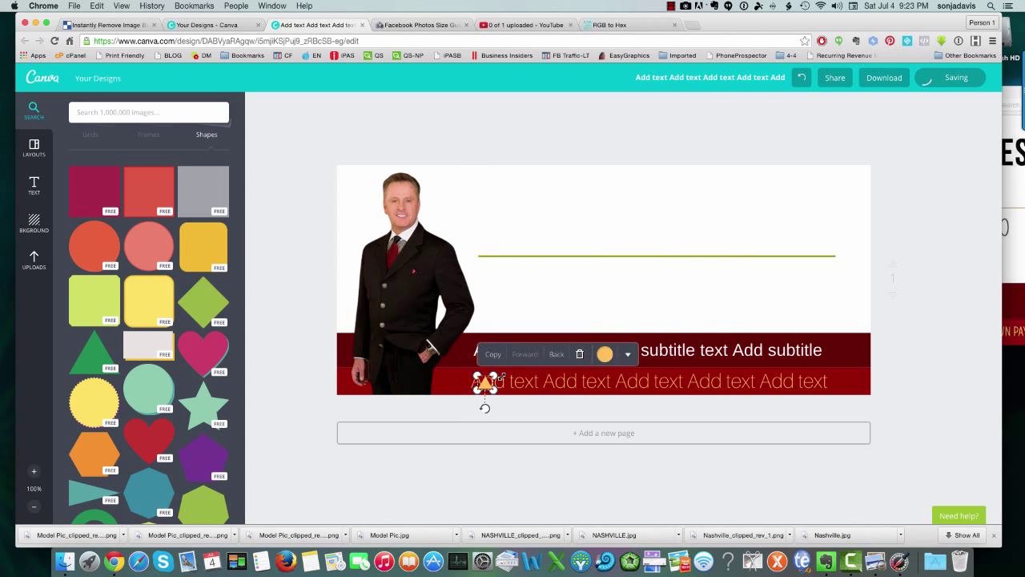
# Step: Rotate the small triangle to point right and place it just before the "Add text" line
pyautogui.moveTo(486, 383); pyautogui.dragTo(459, 382)
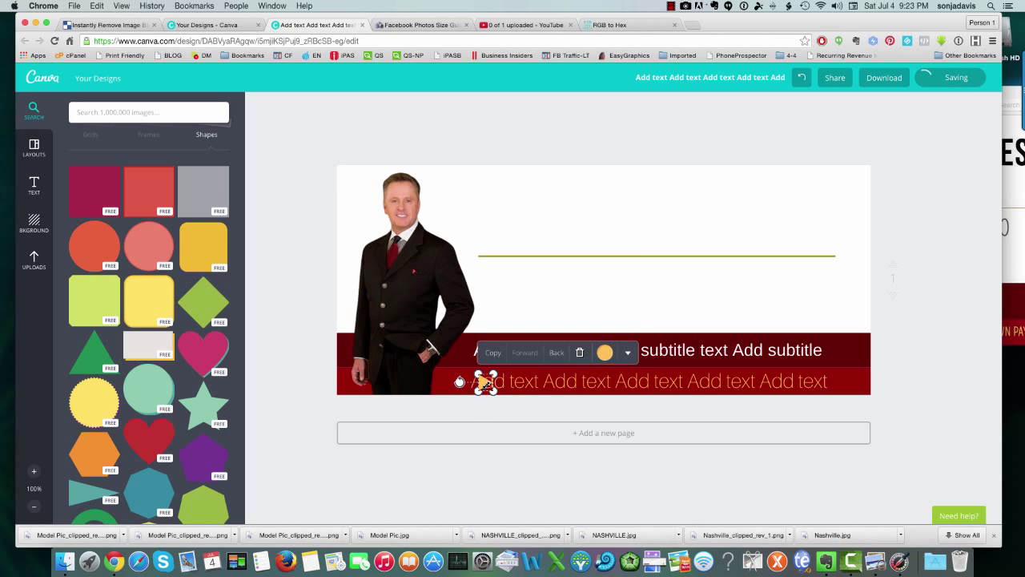
pyautogui.moveTo(459, 381); pyautogui.dragTo(463, 384)
pyautogui.click(552, 414)
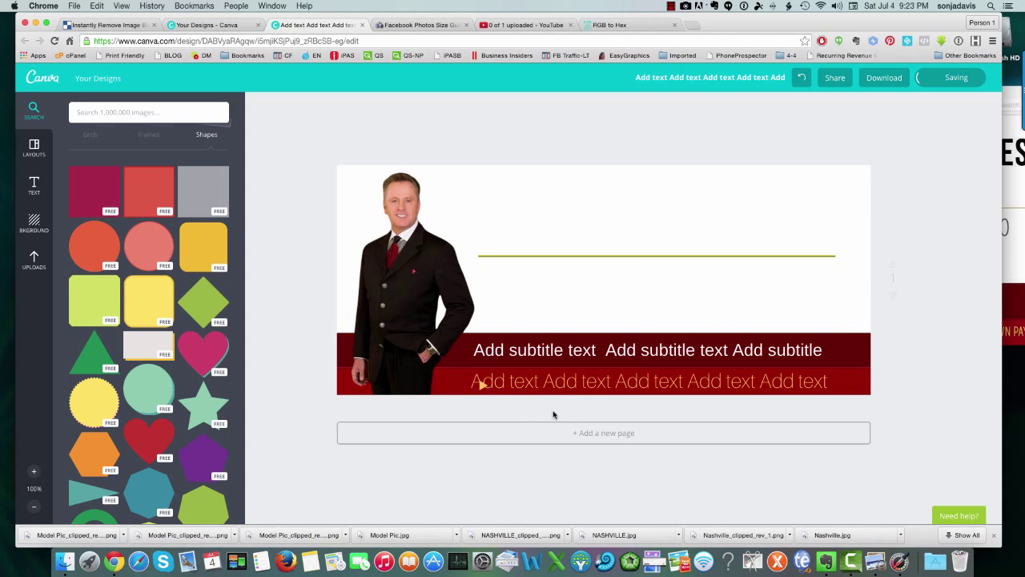
pyautogui.moveTo(482, 385); pyautogui.dragTo(461, 383)
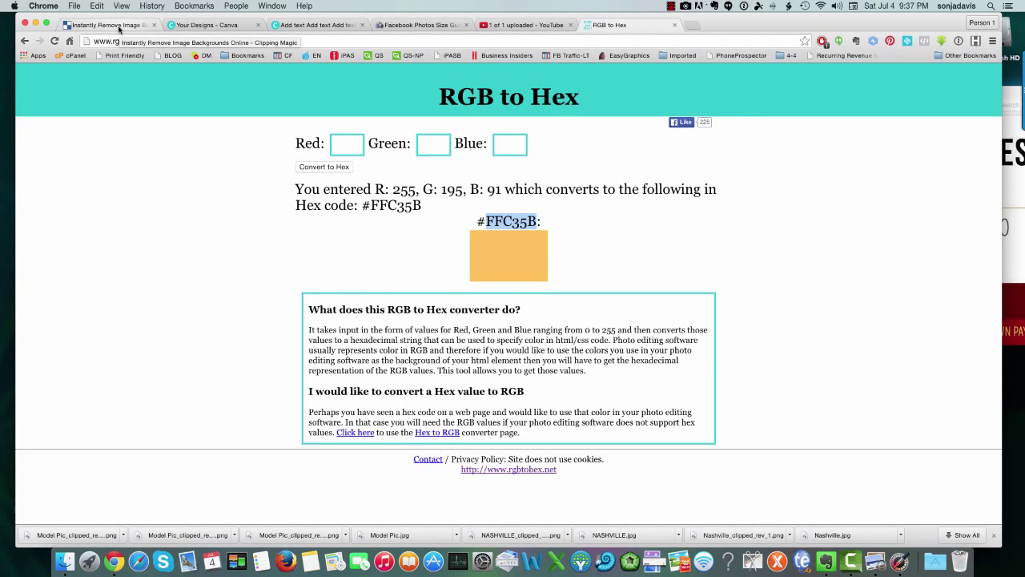
# Step: Switch to Clipping Magic and enable a drop shadow on the clipped man with 46% opacity and 25 px blur
pyautogui.click(118, 28)
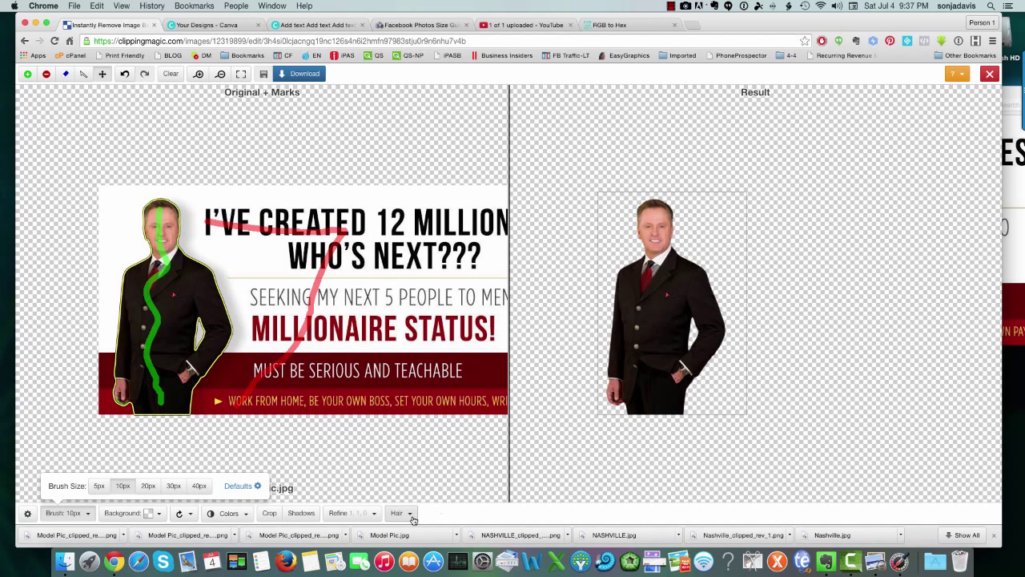
pyautogui.click(302, 515)
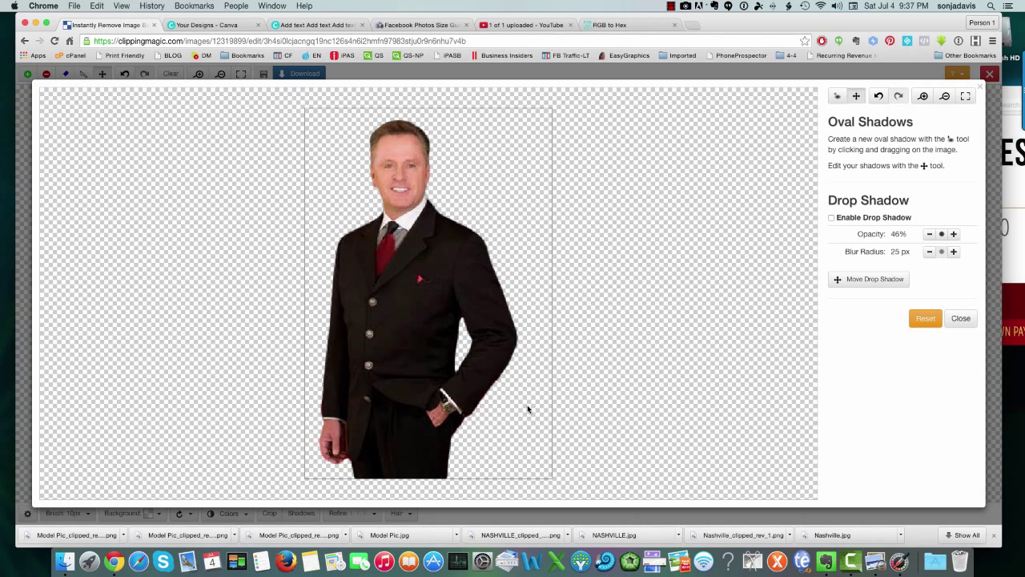
pyautogui.click(831, 218)
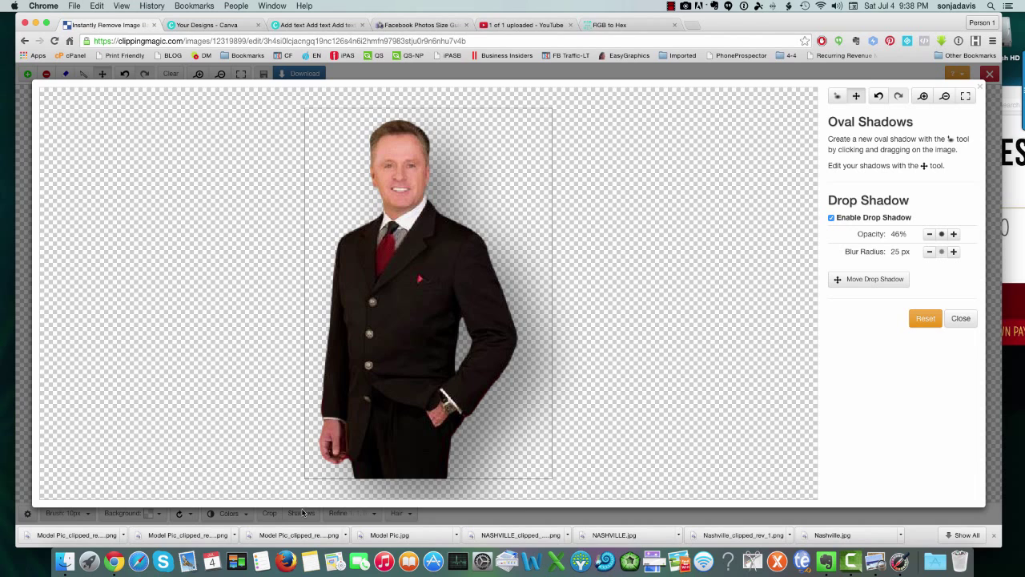
pyautogui.click(957, 320)
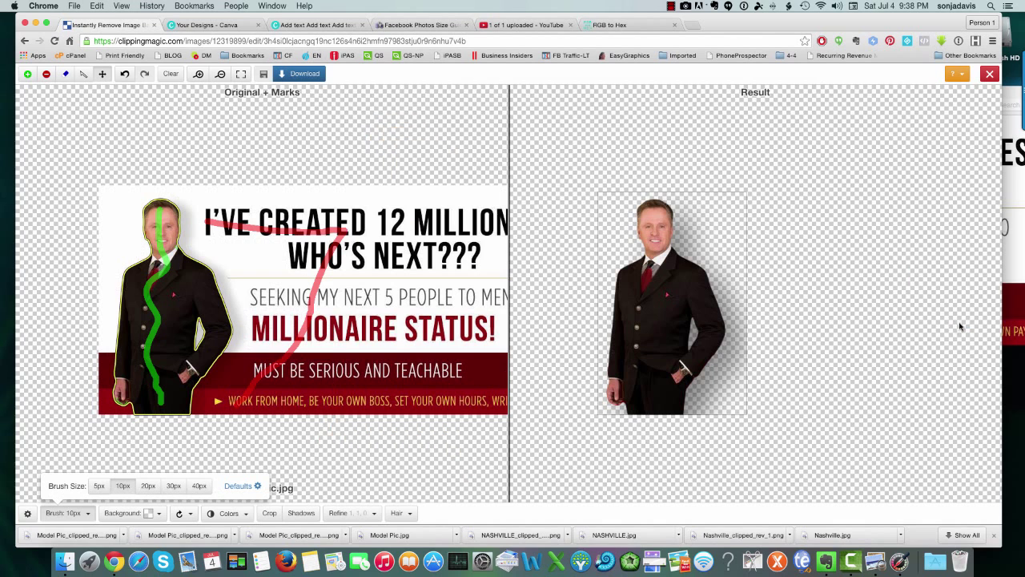
# Step: Widen the crop area on the man's right side to an output of 473 x 418 px so the shadow fits
pyautogui.click(269, 516)
pyautogui.moveTo(553, 292); pyautogui.dragTo(565, 291)
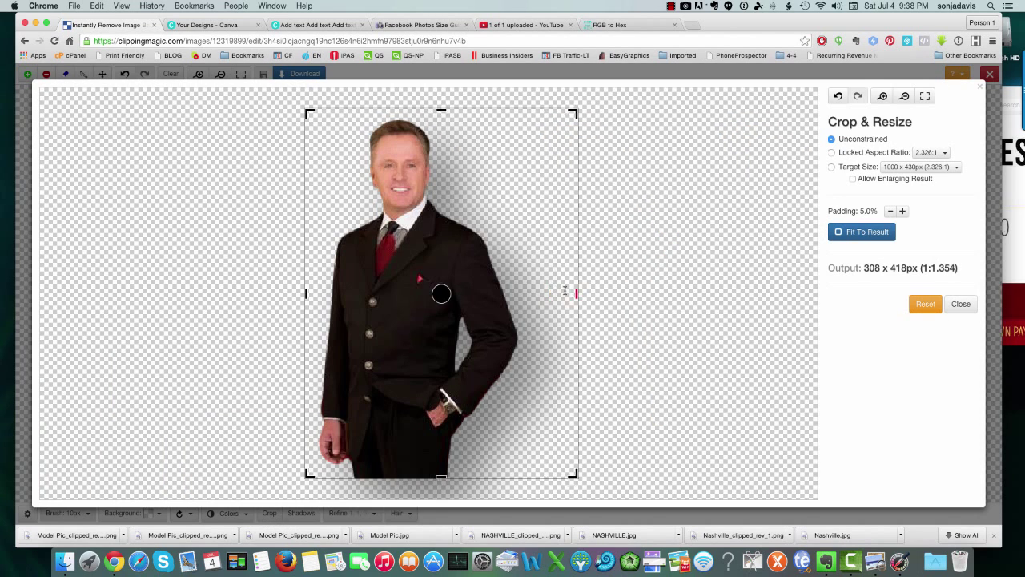
pyautogui.moveTo(441, 293); pyautogui.dragTo(514, 294)
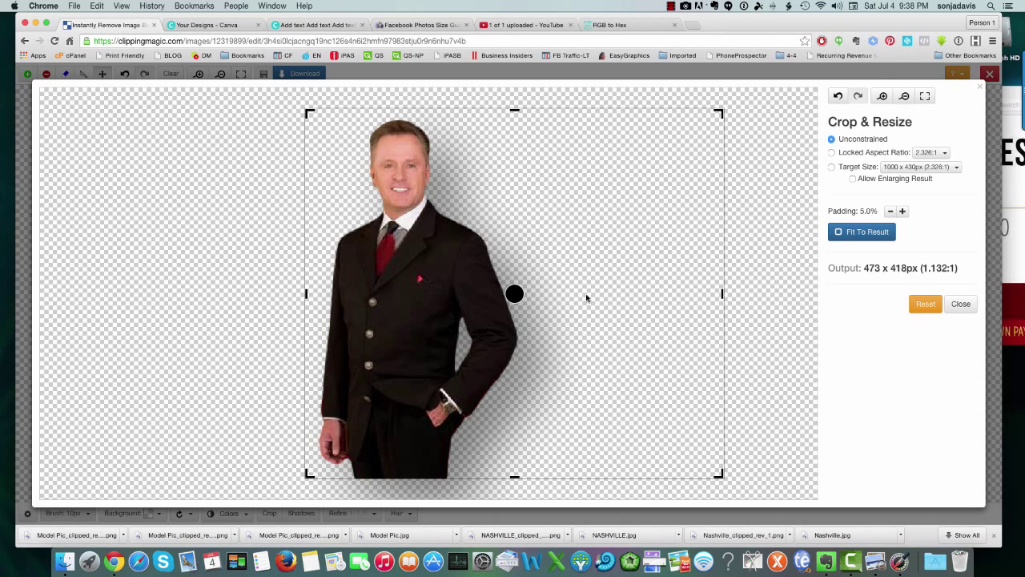
pyautogui.click(961, 304)
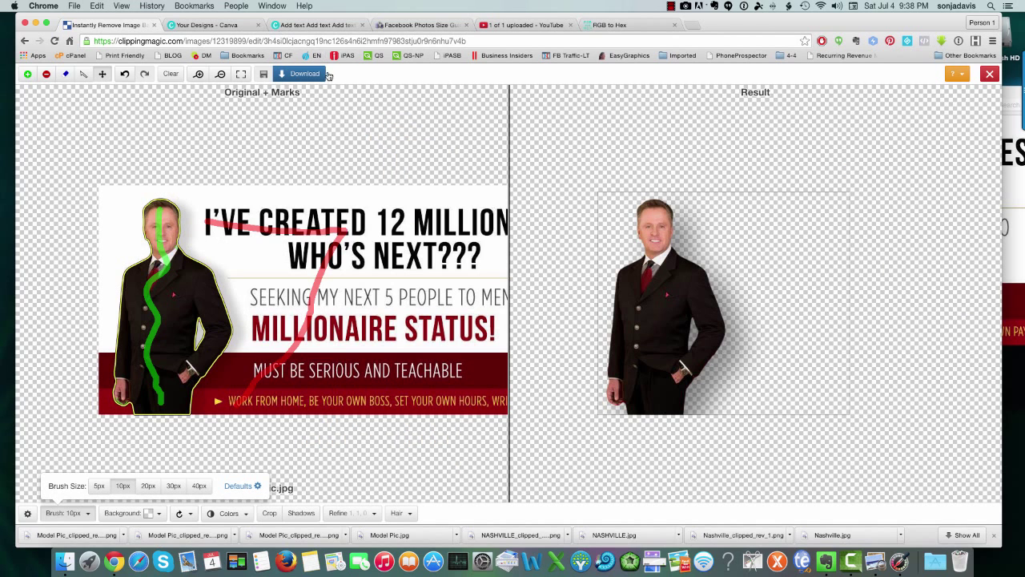
# Step: Download the shadowed cutout as Model Pic_clipped_rev_4.png in the Clipping Magic folder and return to the Canva banner design
pyautogui.click(308, 76)
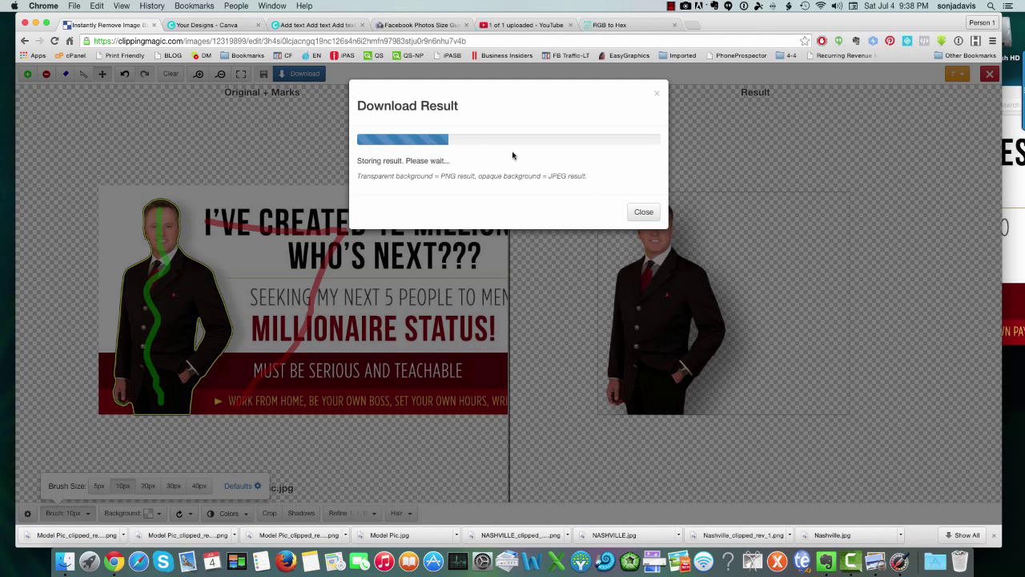
pyautogui.click(455, 162)
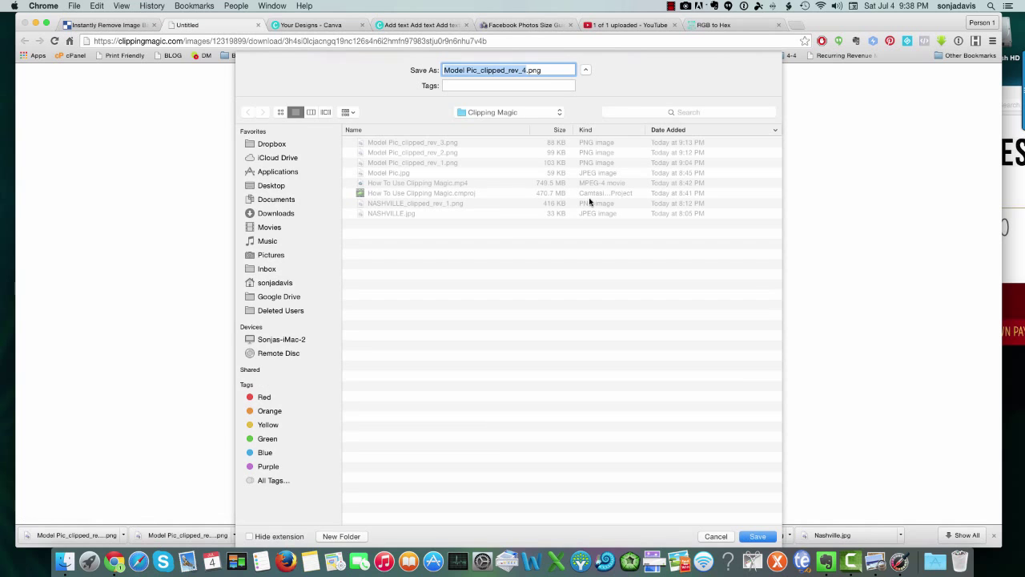
pyautogui.click(755, 535)
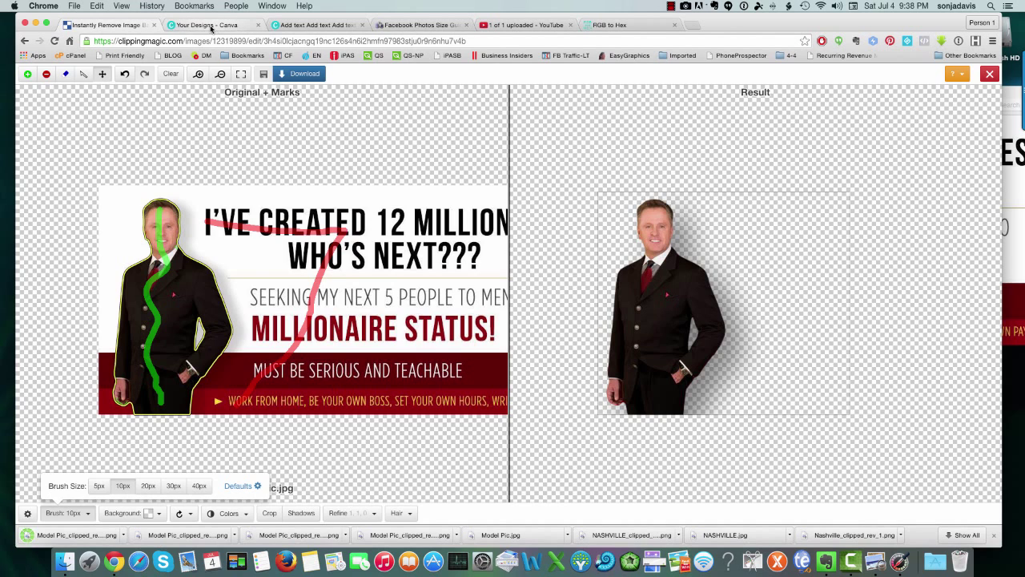
pyautogui.click(212, 27)
pyautogui.click(296, 26)
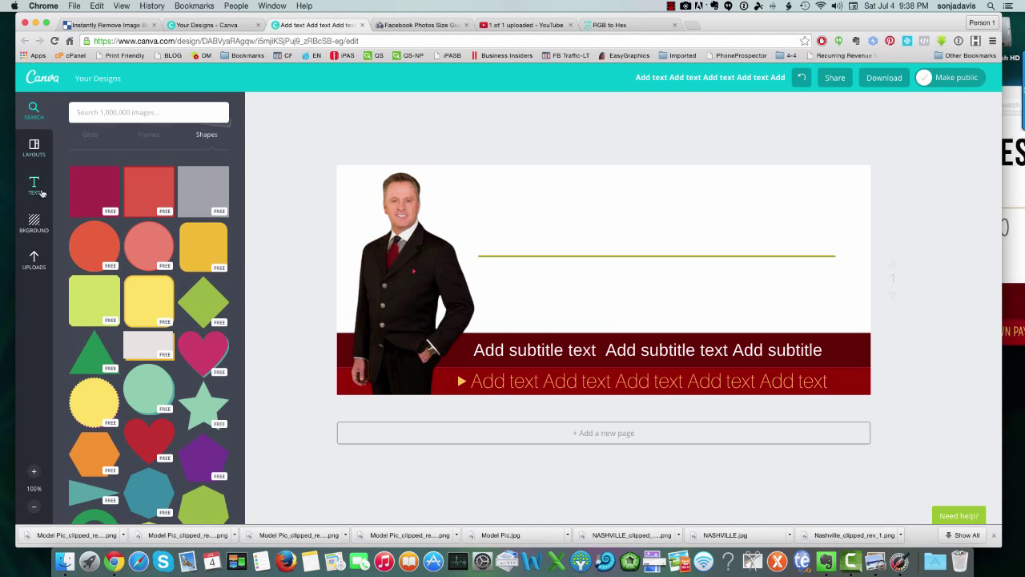
# Step: Upload Model Pic_clipped_rev_4.png from the Clipping Magic folder to the design's image uploads
pyautogui.click(34, 261)
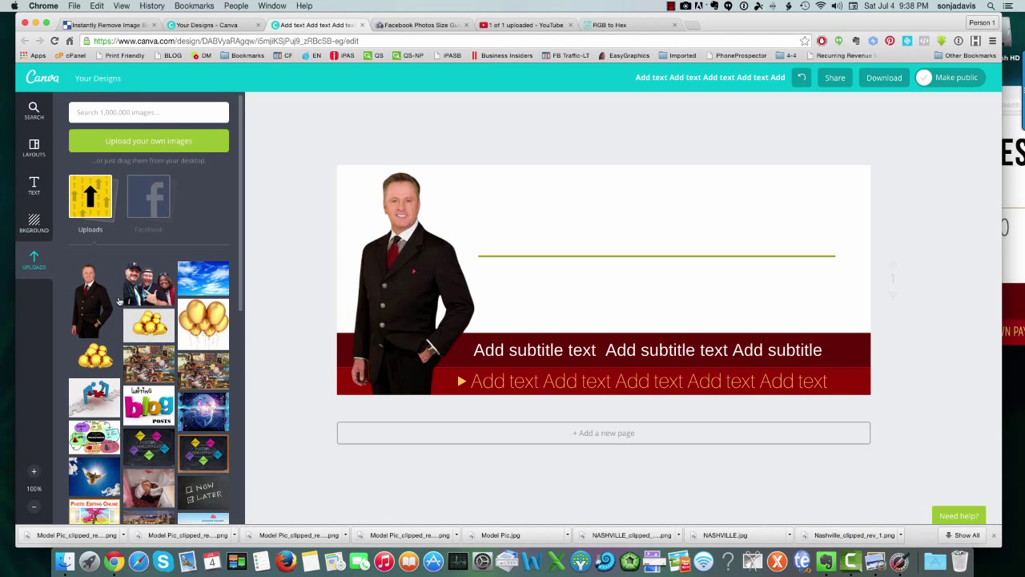
pyautogui.click(126, 142)
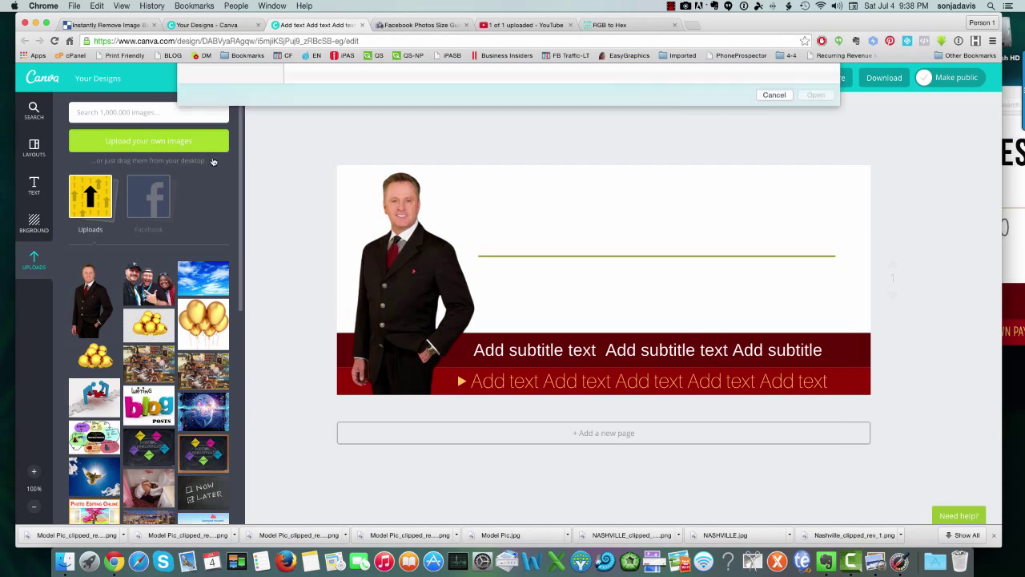
pyautogui.click(389, 105)
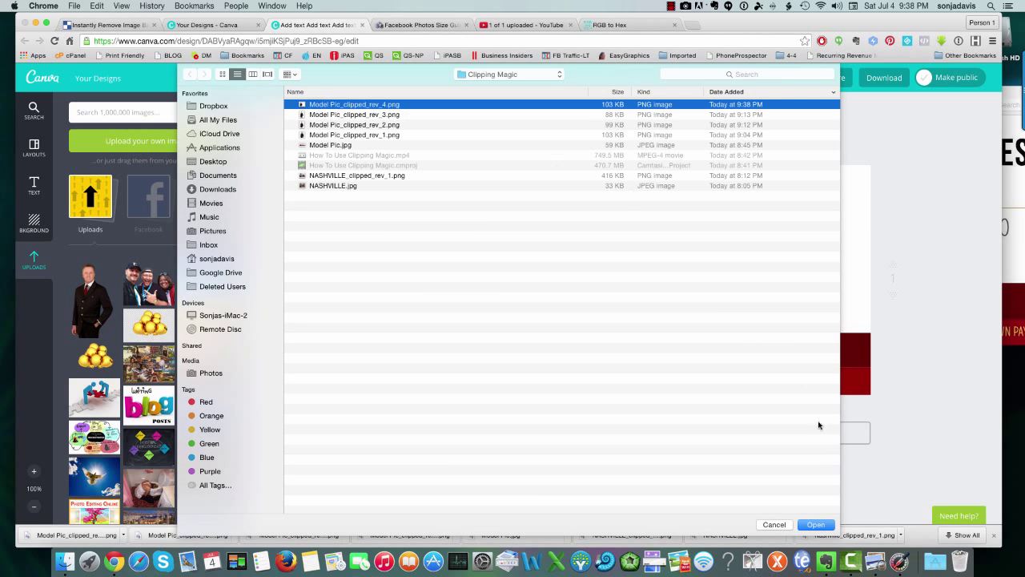
pyautogui.click(819, 523)
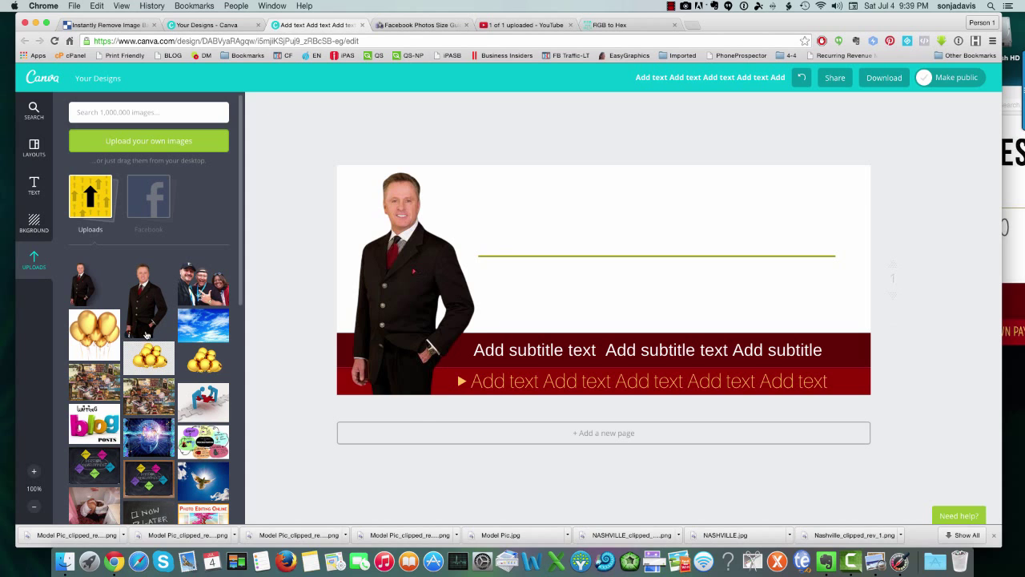
# Step: Replace the man on the banner with the uploaded shadowed cutout, resting it on the banner's bottom edge and scaling it to full banner height
pyautogui.click(440, 263)
pyautogui.press('Delete')
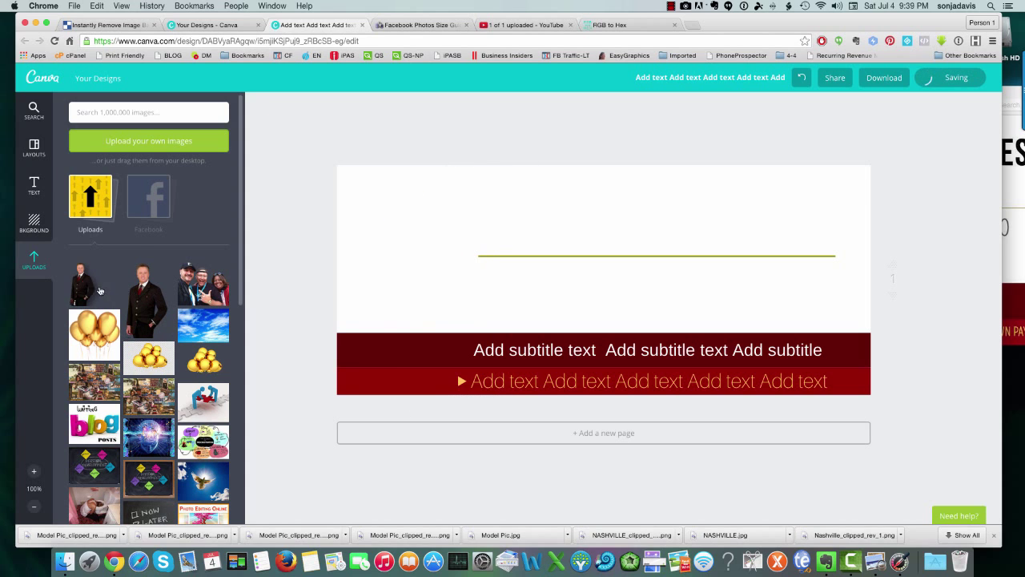
pyautogui.moveTo(88, 287); pyautogui.dragTo(427, 279)
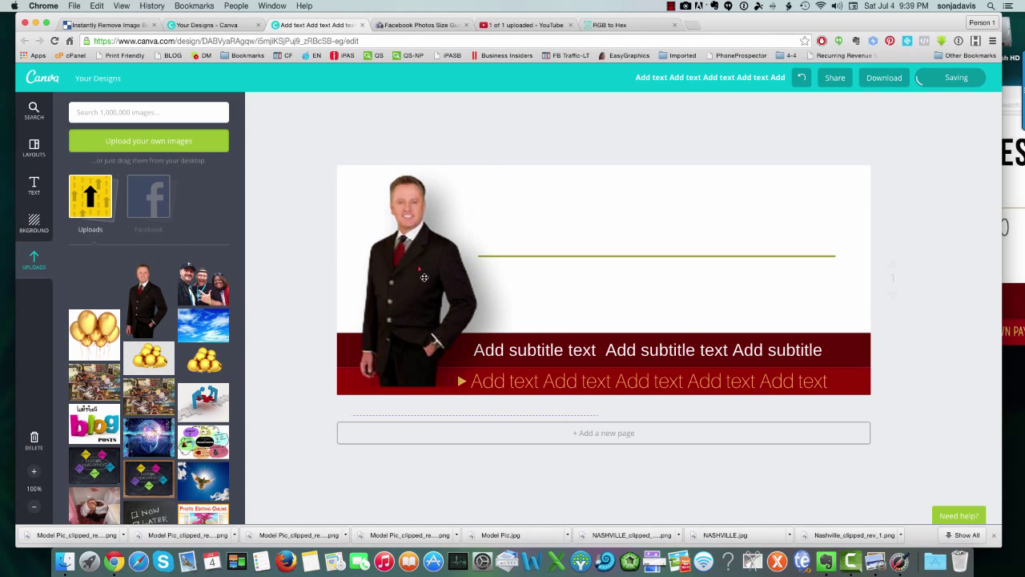
pyautogui.moveTo(599, 169)
pyautogui.mouseDown()
pyautogui.moveTo(611, 156)
pyautogui.moveTo(596, 169)
pyautogui.mouseUp()
pyautogui.moveTo(404, 261); pyautogui.dragTo(398, 269)
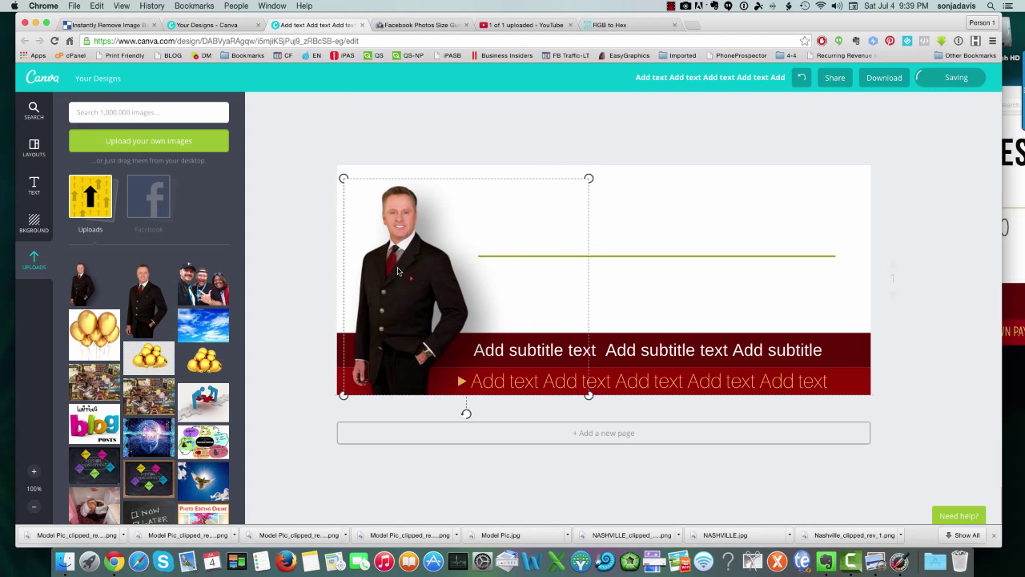
pyautogui.moveTo(590, 178); pyautogui.dragTo(603, 165)
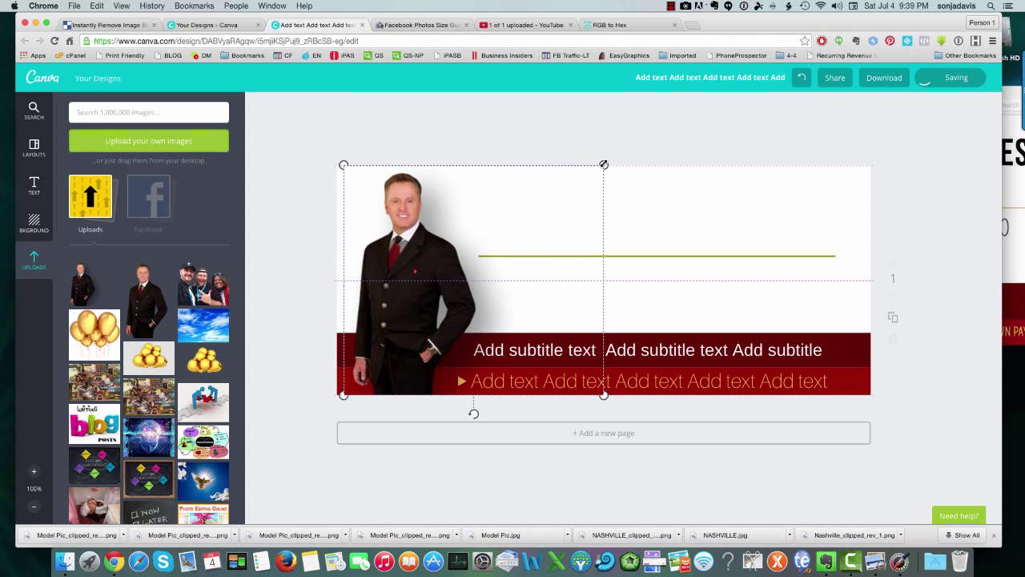
pyautogui.click(678, 307)
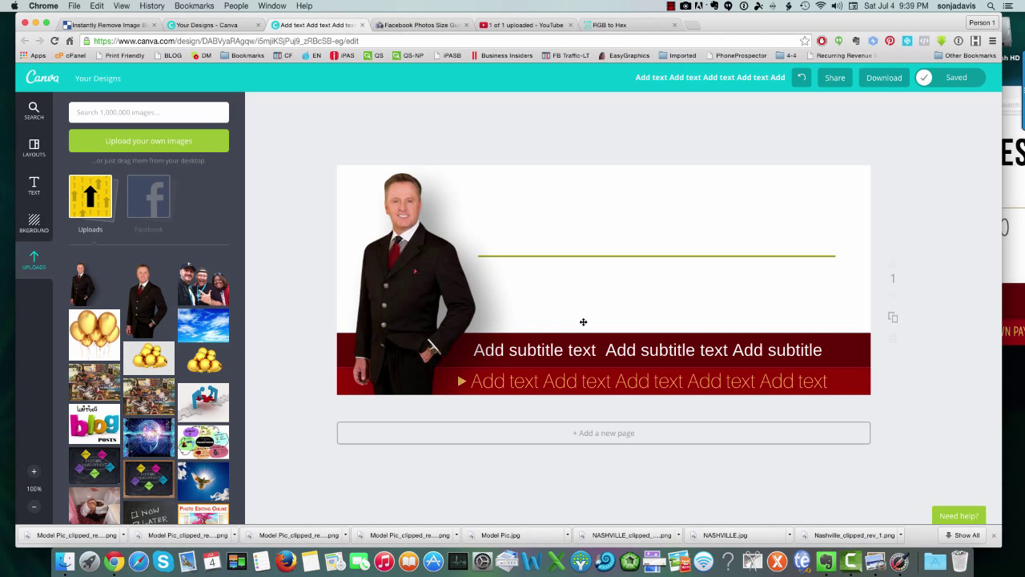
# Step: Bring up Model Pic.jpg in Preview to compare the man's shadow with the banner, and close the reference image
pyautogui.click(877, 553)
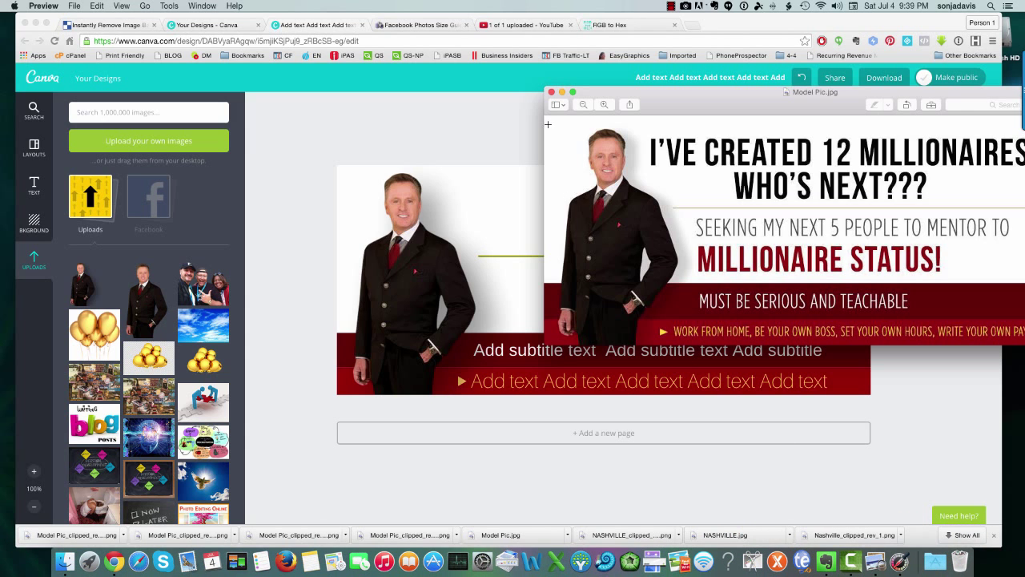
pyautogui.click(561, 93)
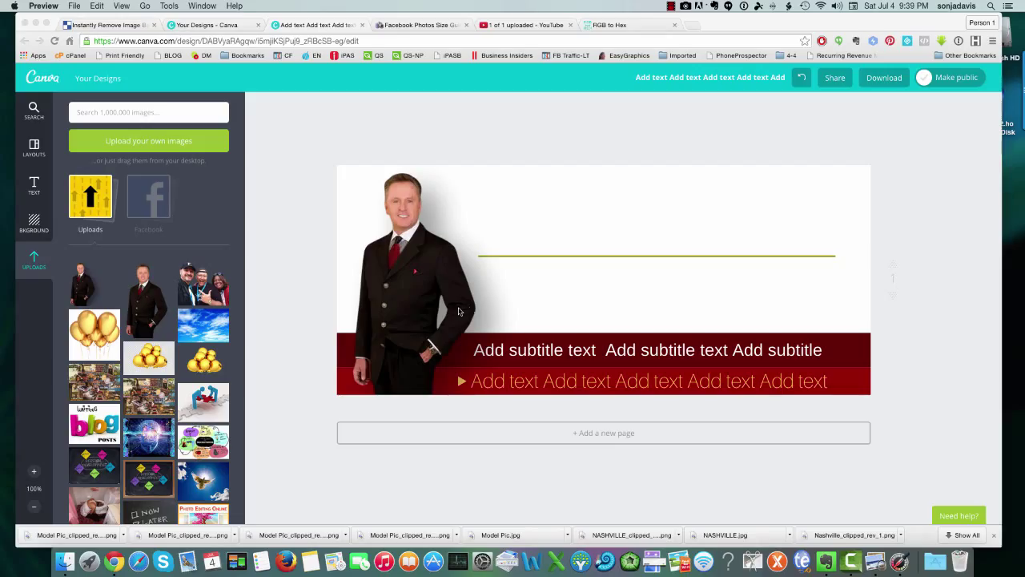
pyautogui.click(671, 6)
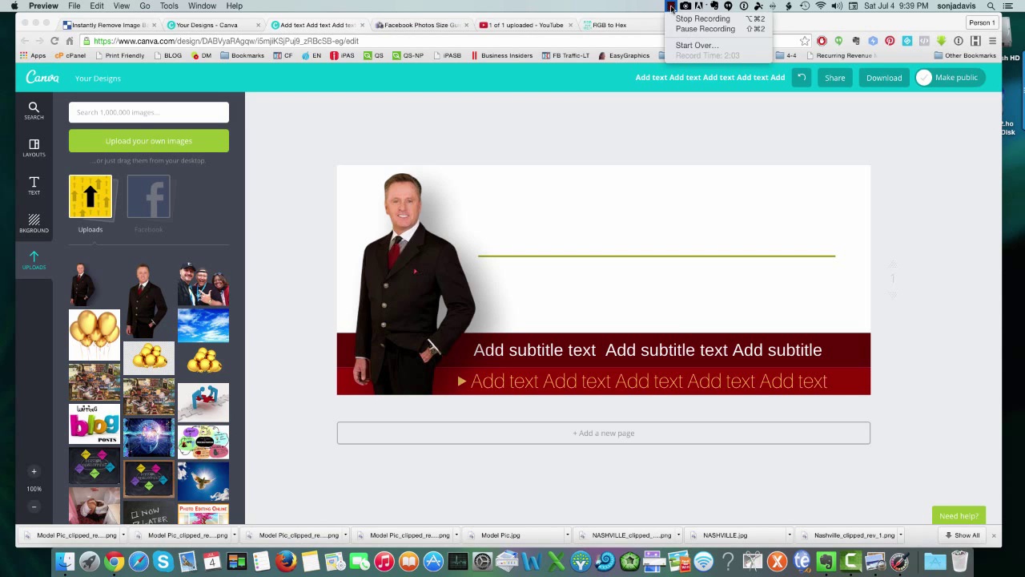